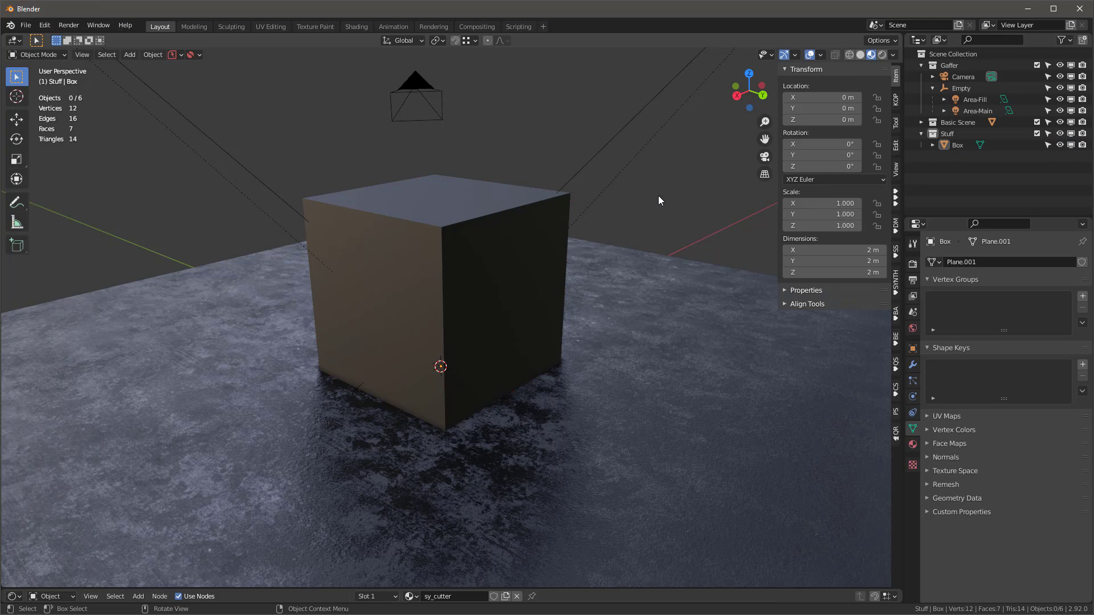
- Load the KIT OPS Parallax template file
click(895, 99)
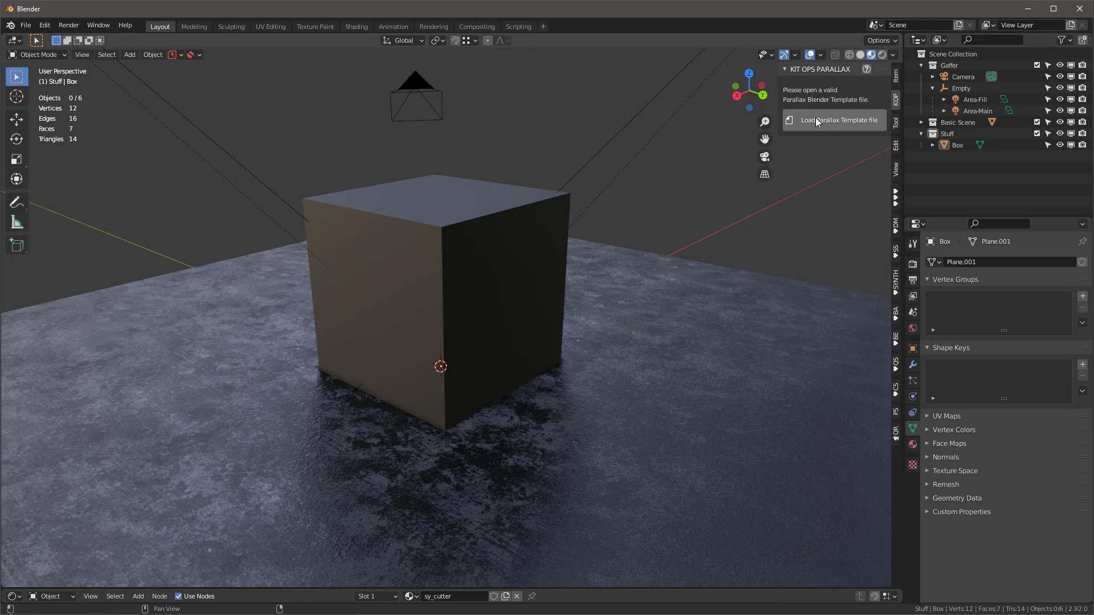
click(829, 122)
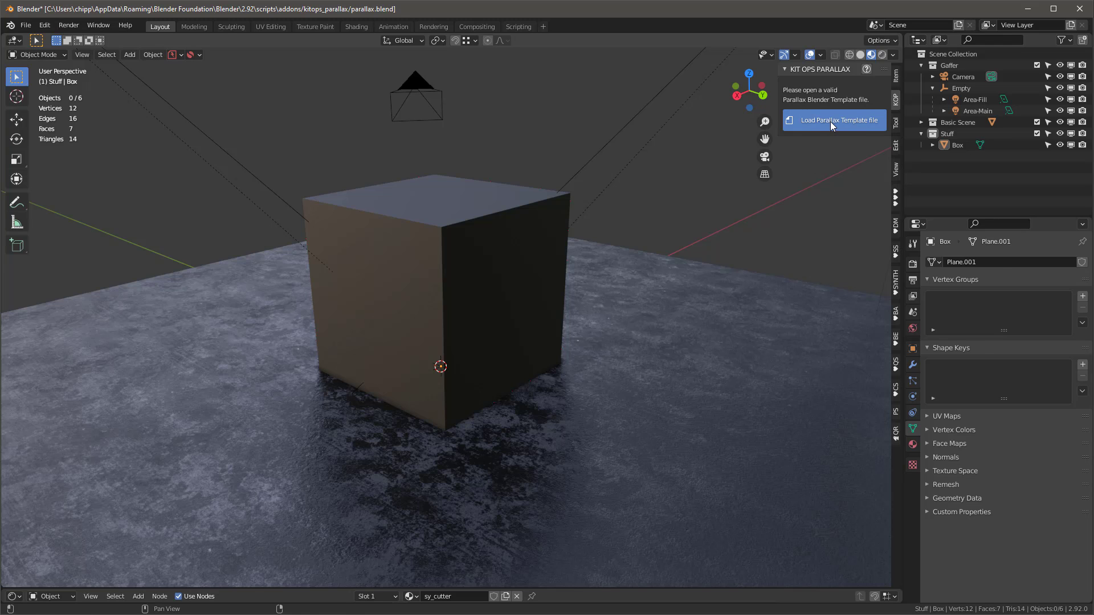
scroll(569, 236, up, 3)
mouse_move(569, 237)
middle_down()
mouse_move(507, 193)
mouse_move(563, 227)
middle_up()
- Save the template scene as a new file named tes in the Downloads folder
click(26, 26)
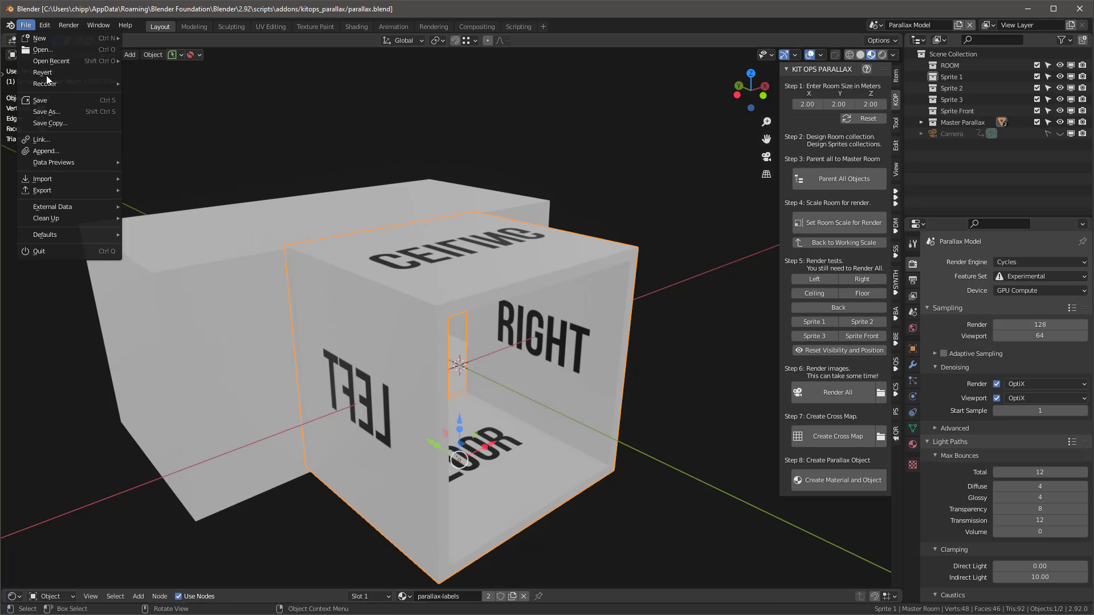
click(57, 106)
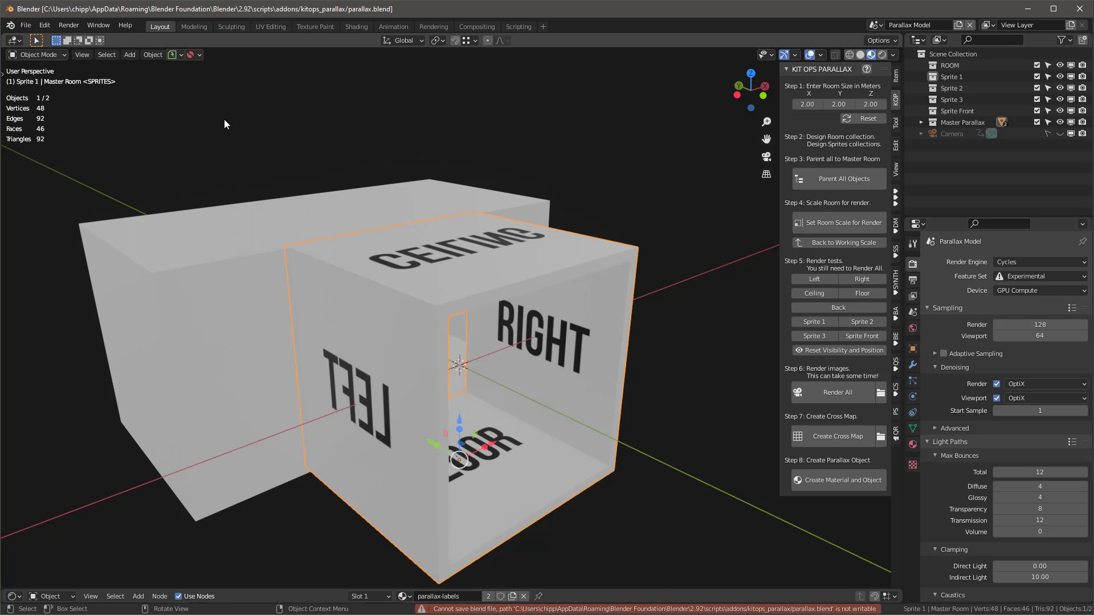
middle_drag(478, 315, 493, 272)
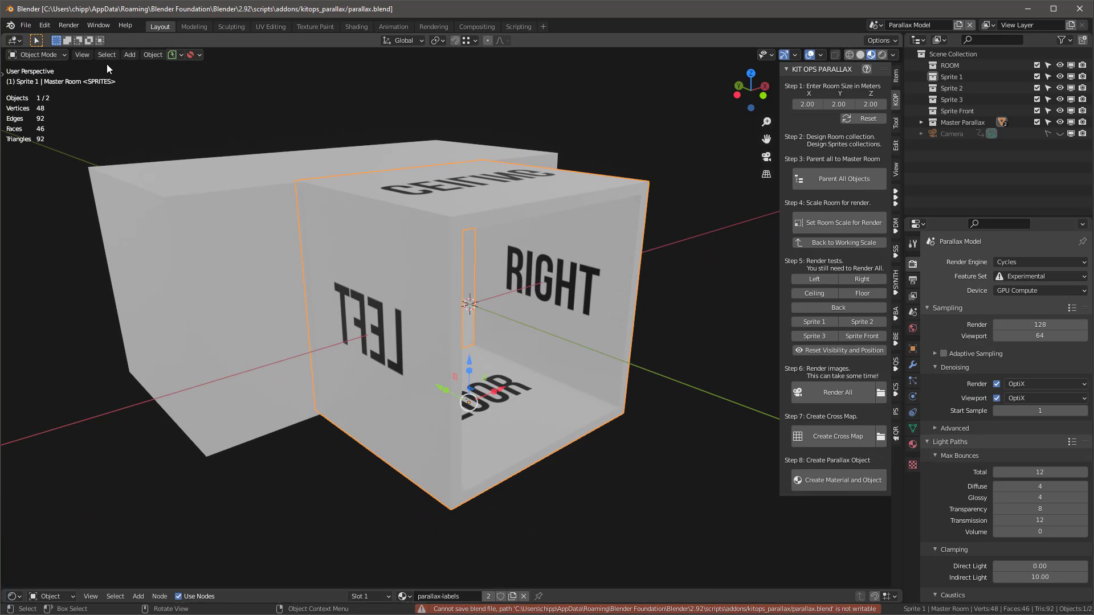
click(23, 26)
click(60, 112)
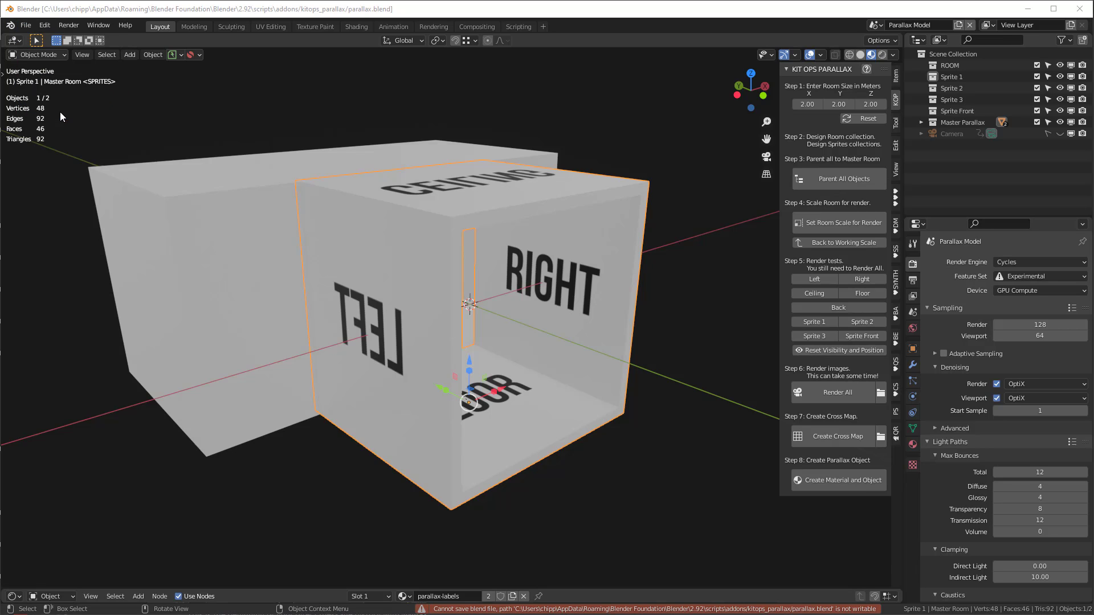
click(212, 384)
click(369, 549)
text(tes)
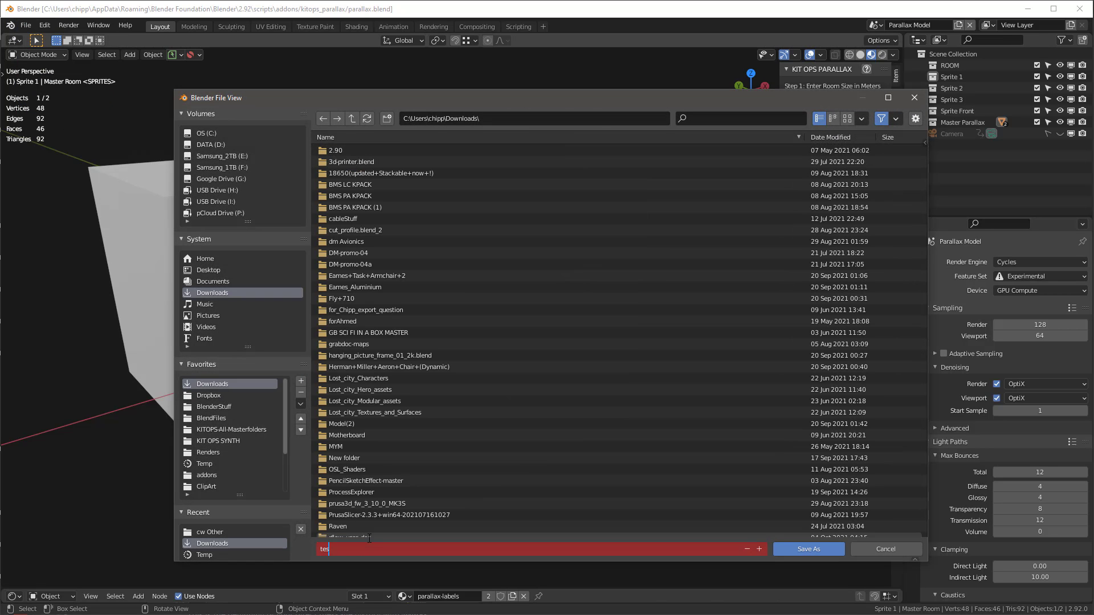
key(Return)
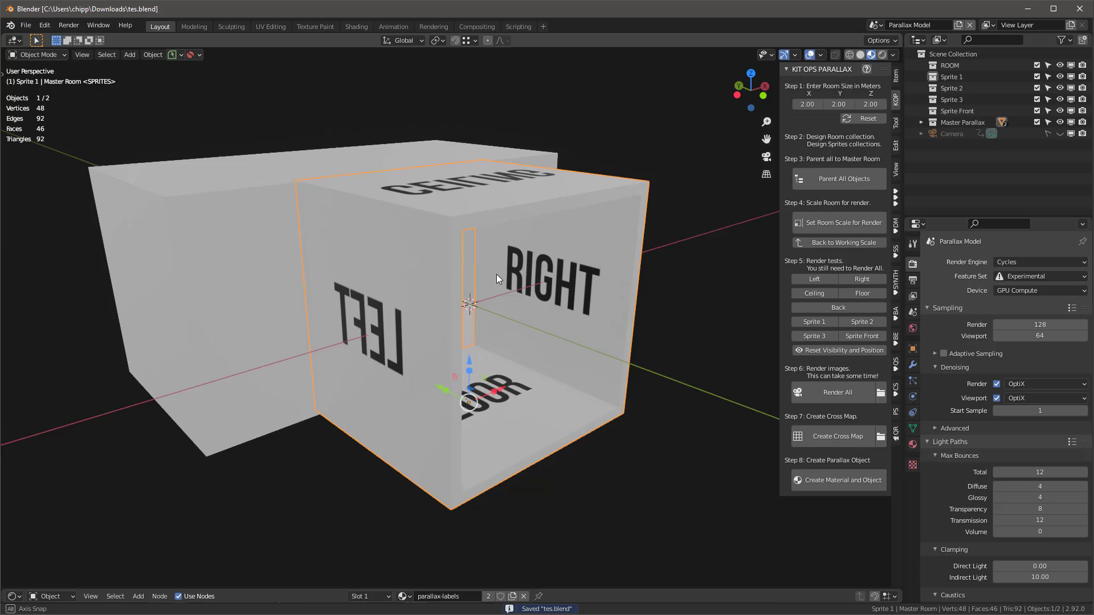
- Choose the Man_50-01 figure from the loft-arch KPACK as the INSERT to place
mouse_move(496, 275)
middle_down()
mouse_move(387, 259)
mouse_move(486, 272)
middle_up()
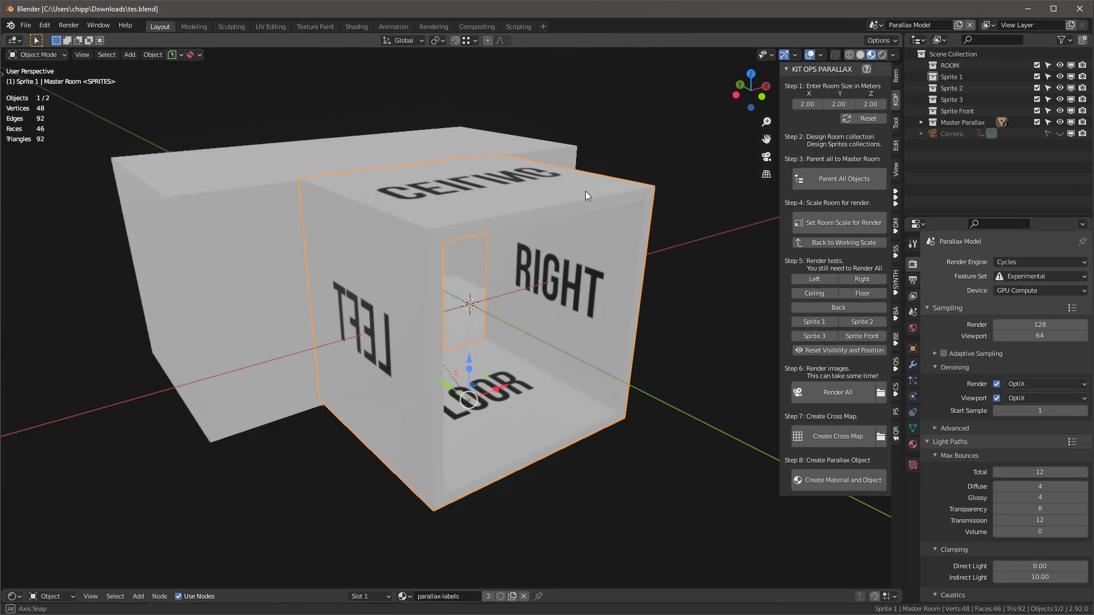
middle_drag(586, 190, 569, 180)
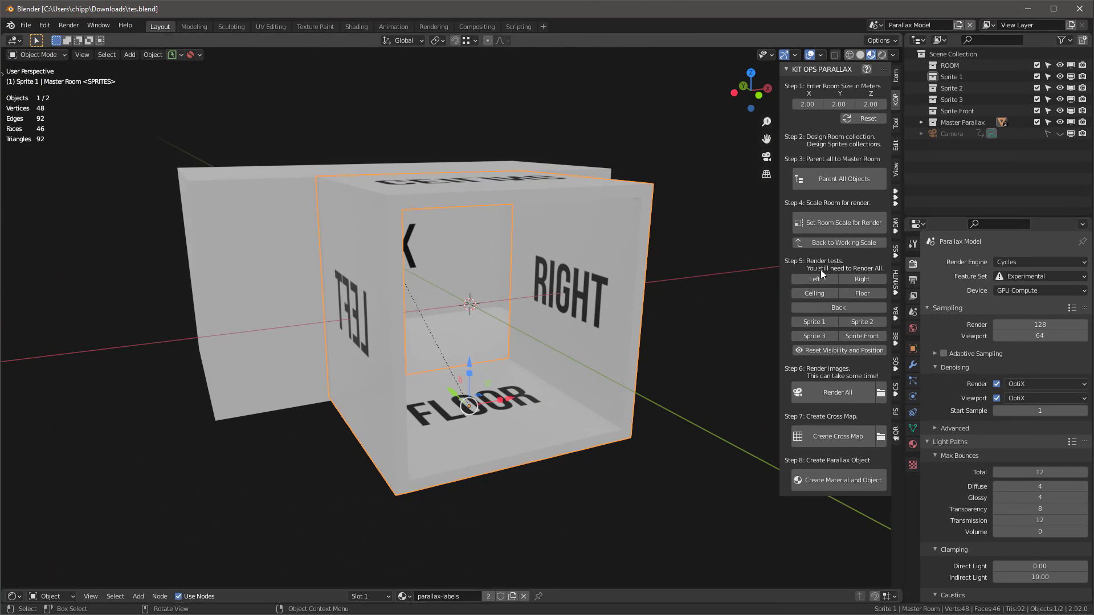
click(896, 197)
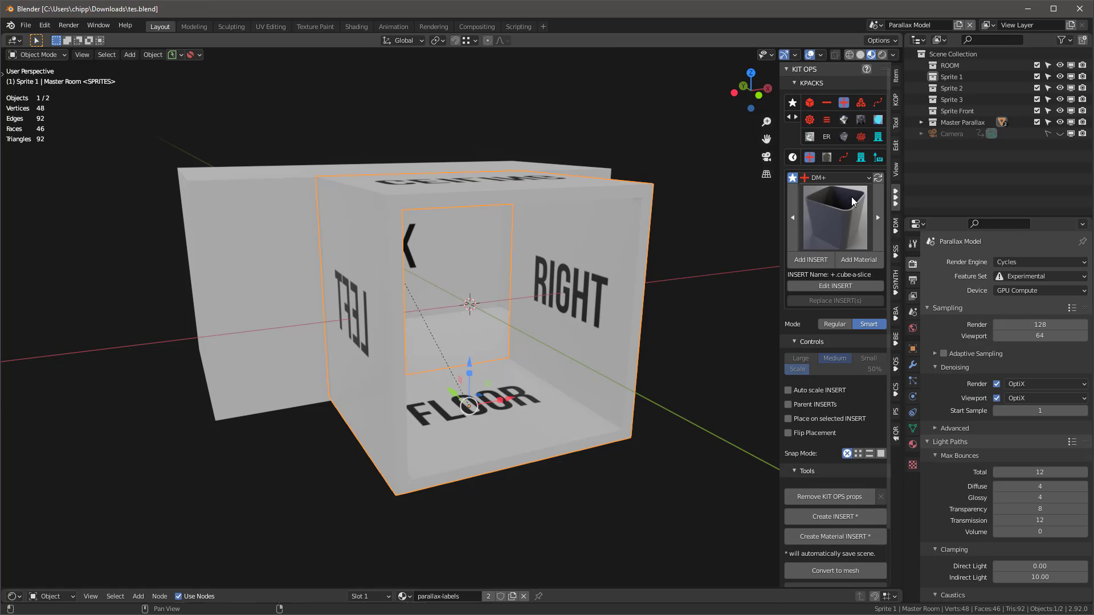
click(856, 179)
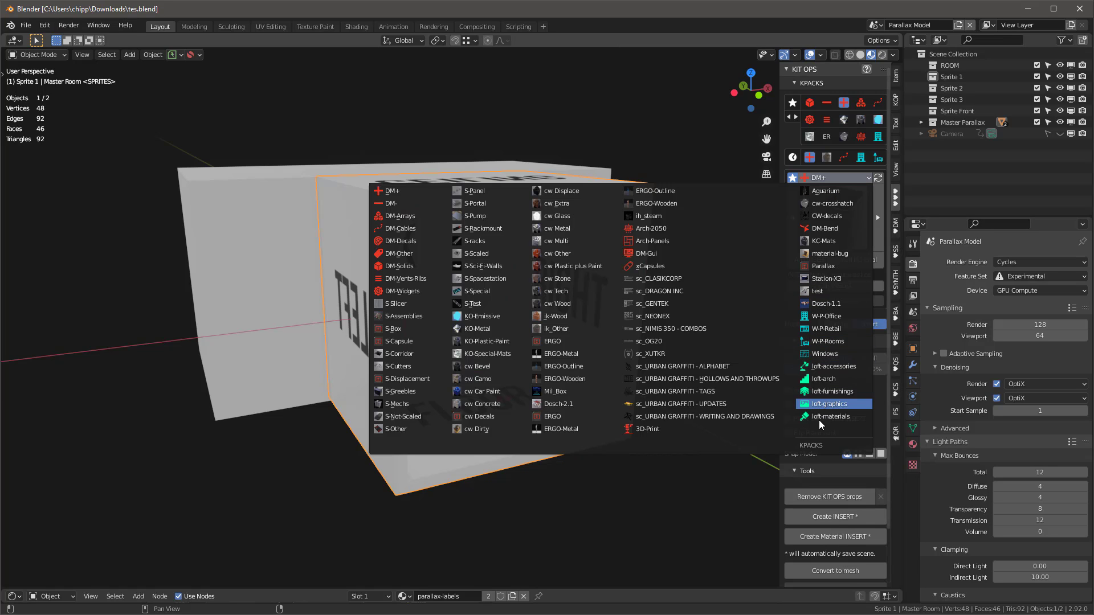
click(845, 378)
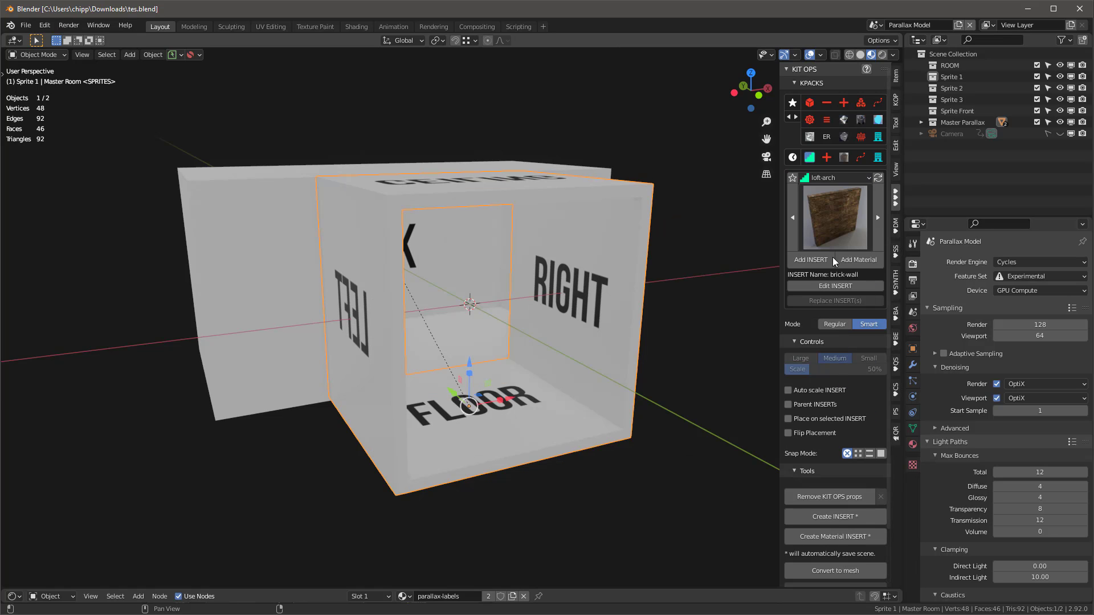
click(841, 208)
click(732, 290)
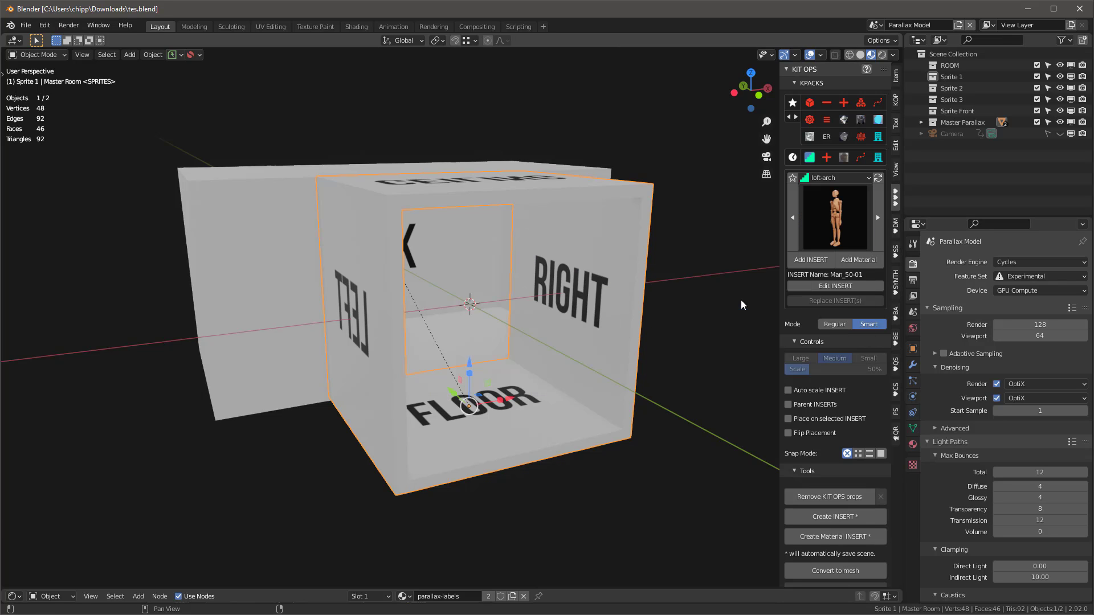
- Add the mannequin INSERT to the scene, standing on the floor inside the master room
click(811, 259)
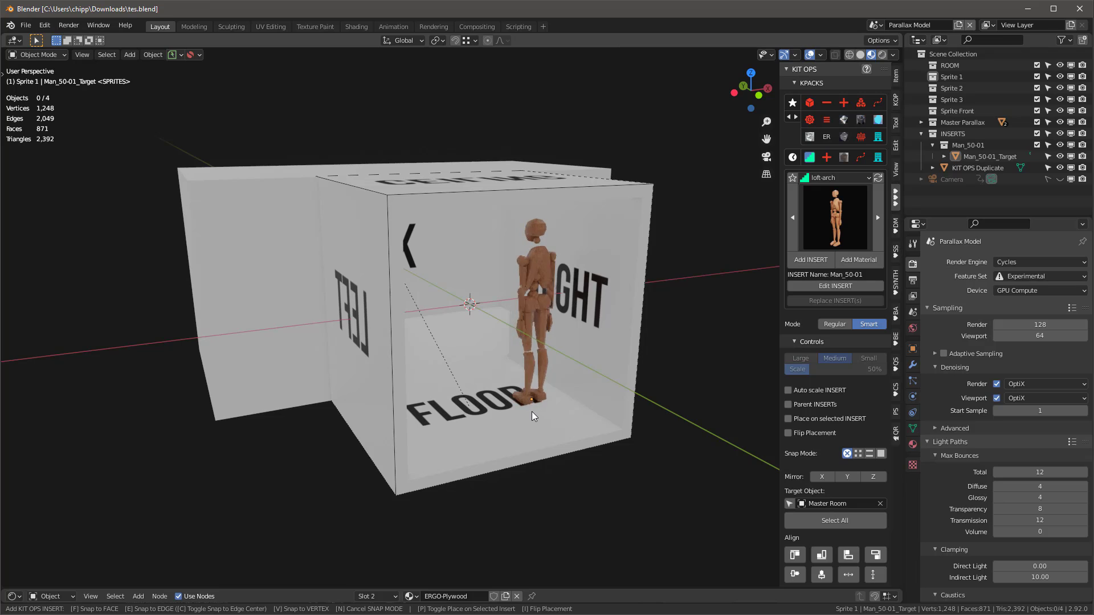
click(533, 410)
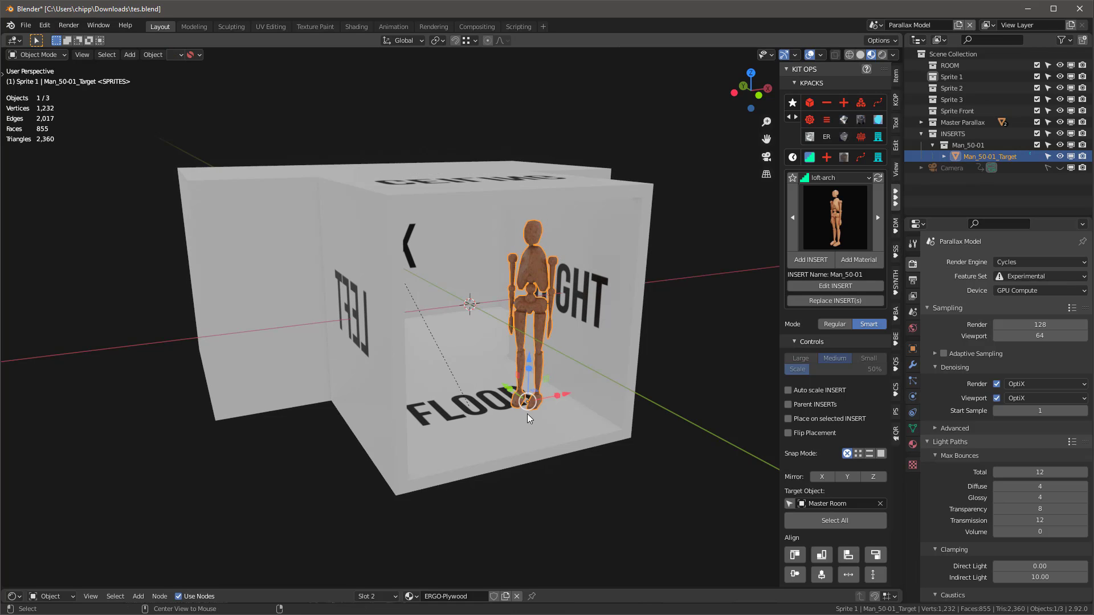
middle_drag(533, 411, 692, 271)
middle_drag(580, 296, 575, 238)
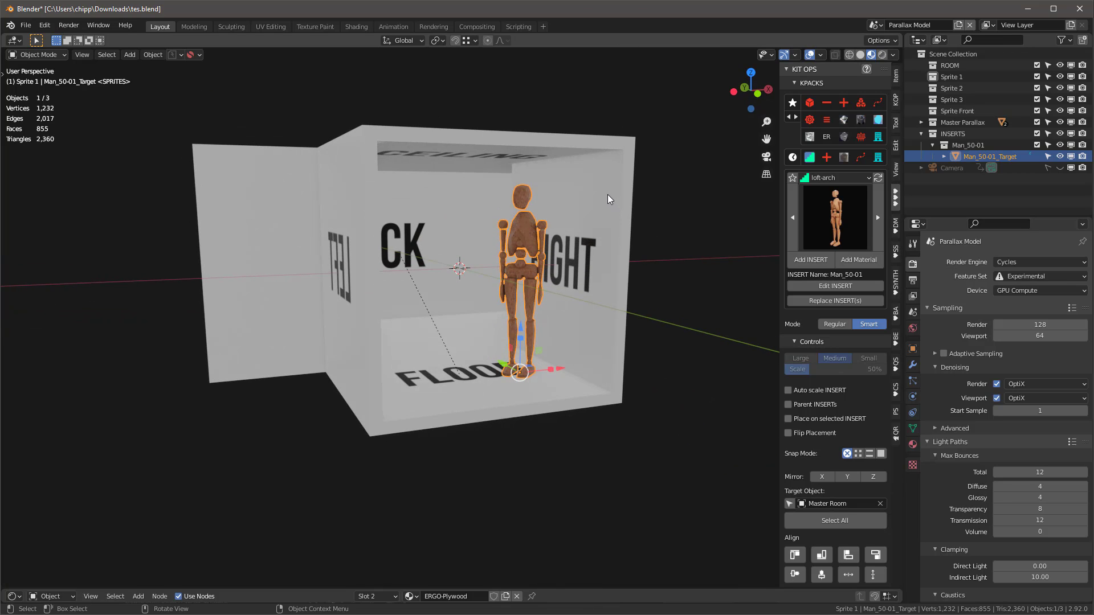
- Set the parallax room size to 4 m in X, 4 m in Y and 2.75 m in Z
click(615, 238)
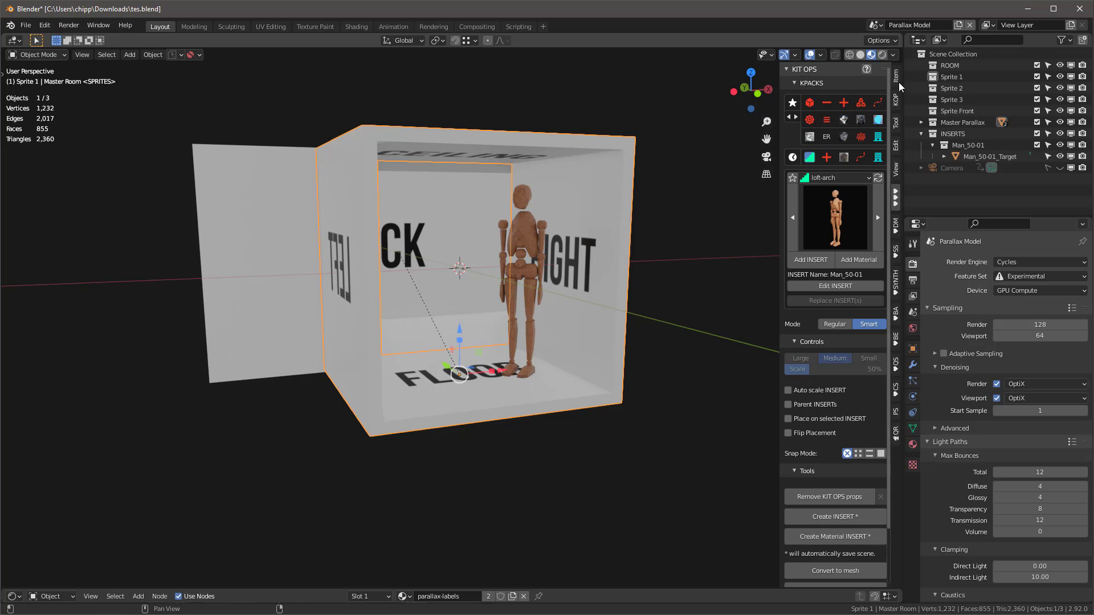
click(896, 100)
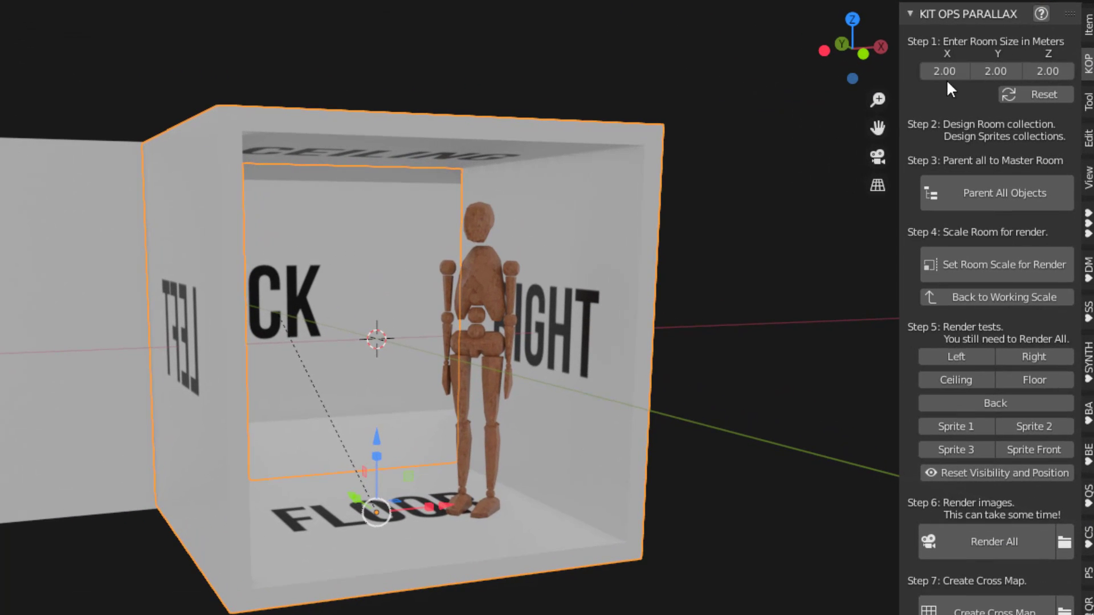
click(908, 79)
text(4)
key(Tab)
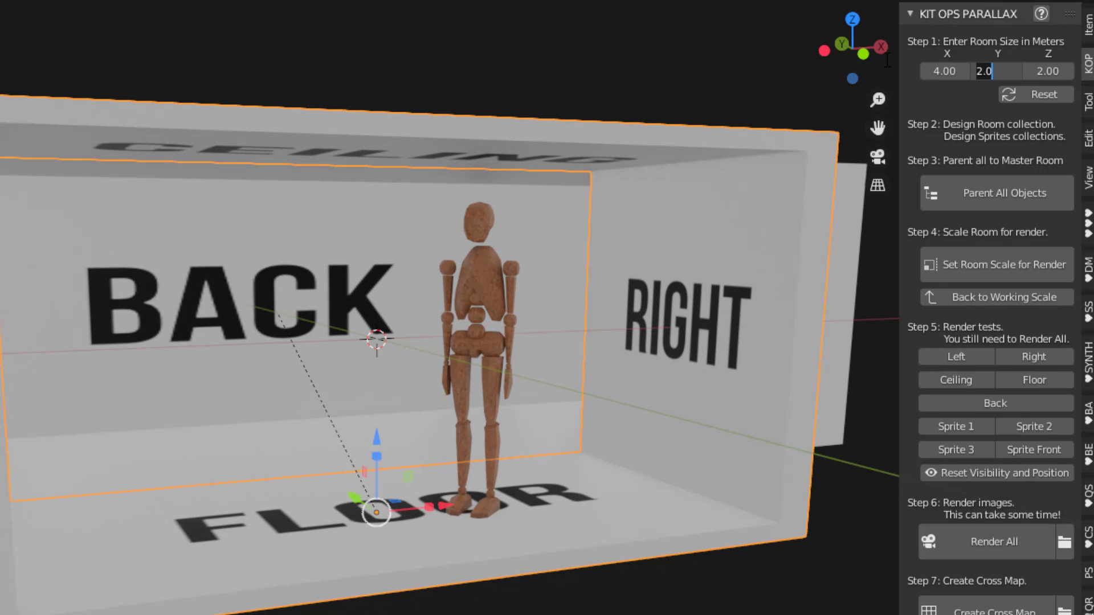
text(4)
key(Tab)
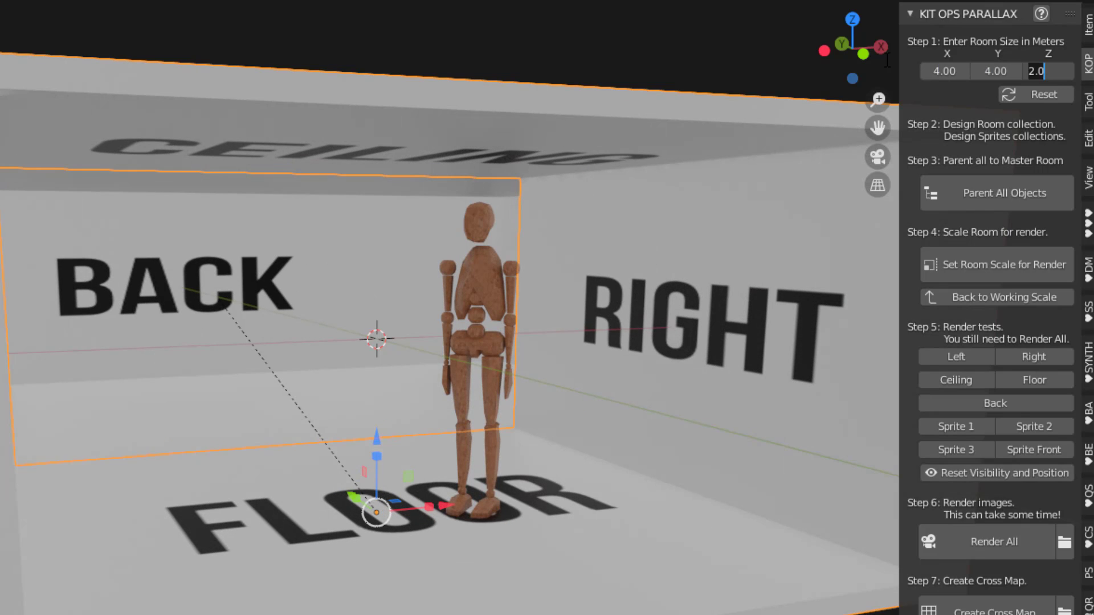
text(2.75)
key(Return)
scroll(593, 205, down, 5)
middle_drag(558, 213, 598, 199)
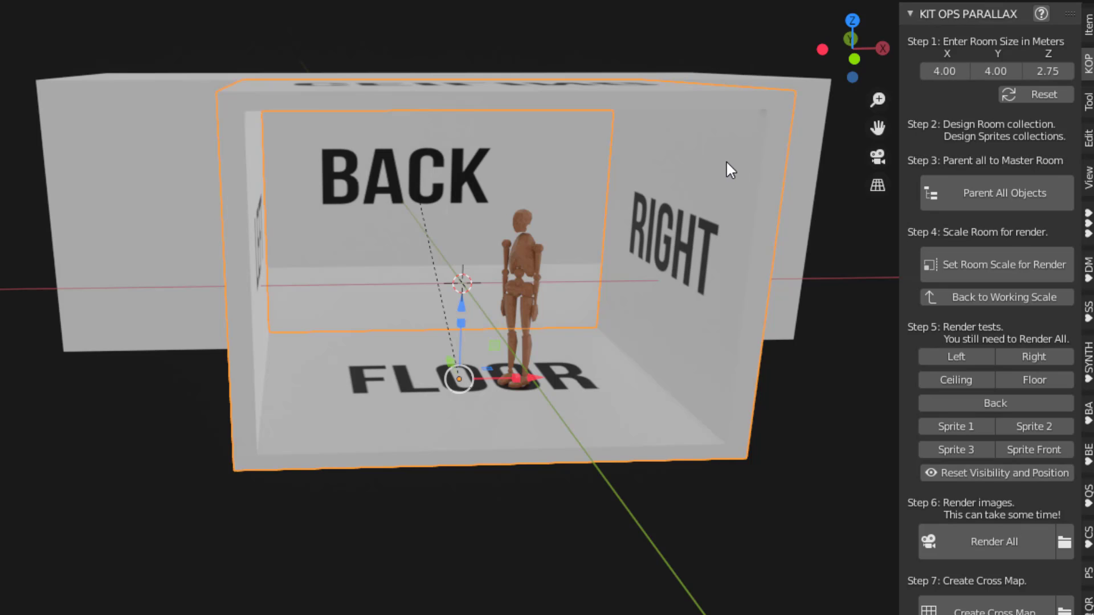
- Assign the cw_checkerboard material from the cw Other KPACK to the master room
middle_drag(364, 234, 660, 135)
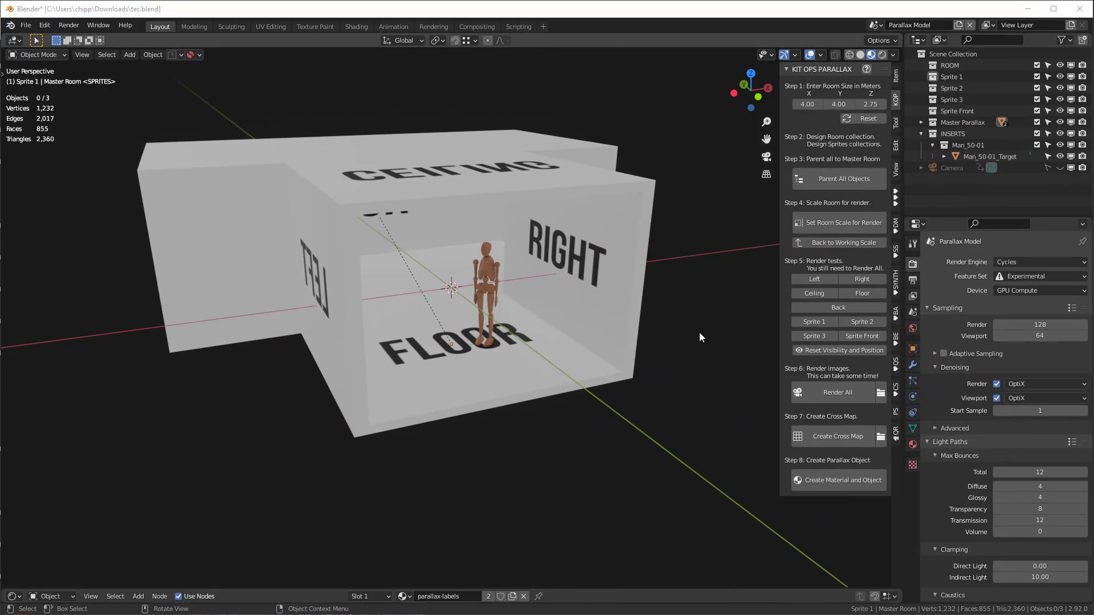
mouse_move(699, 332)
middle_down()
mouse_move(676, 350)
mouse_move(706, 327)
mouse_move(703, 338)
middle_up()
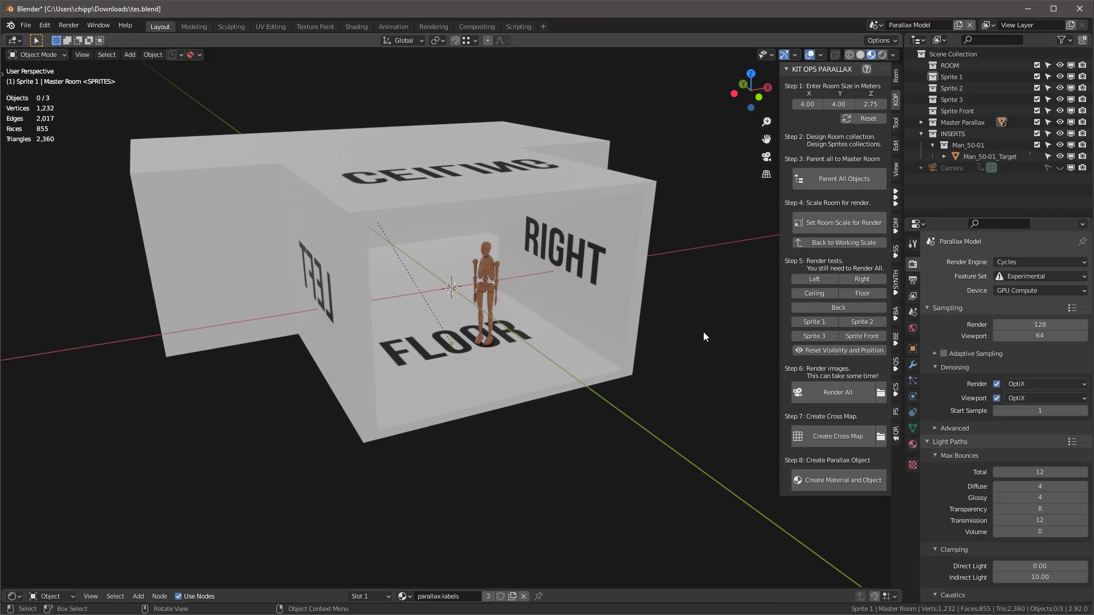
click(570, 189)
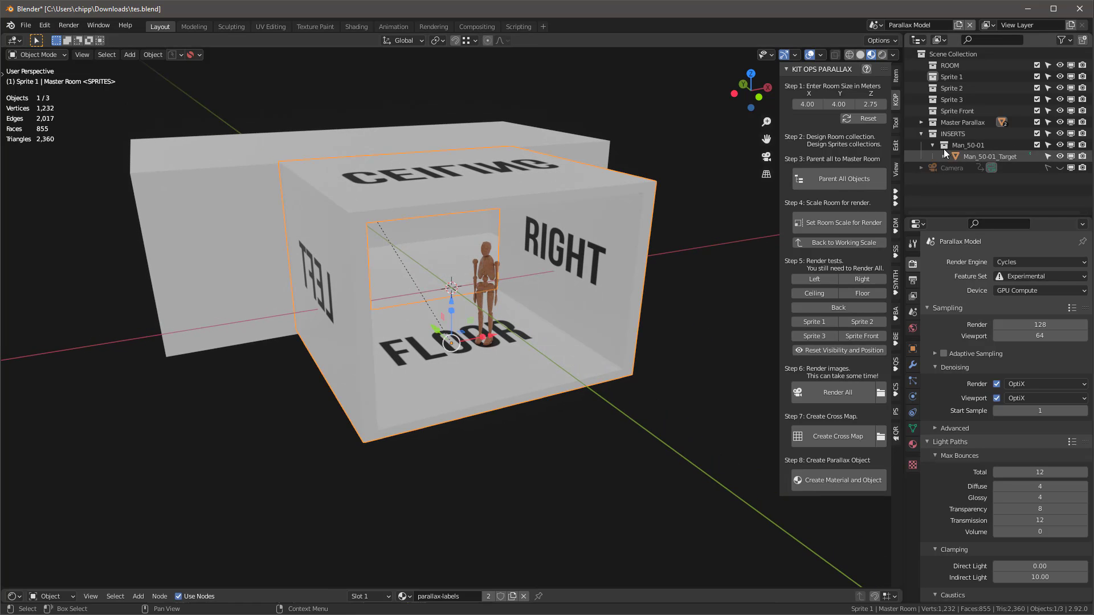
click(894, 197)
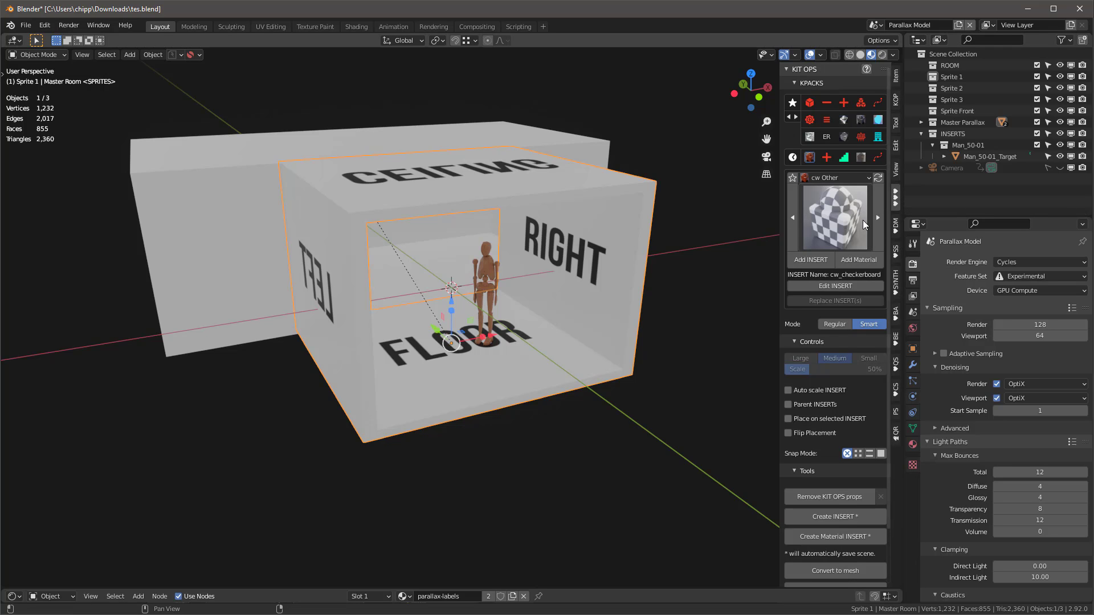
click(855, 260)
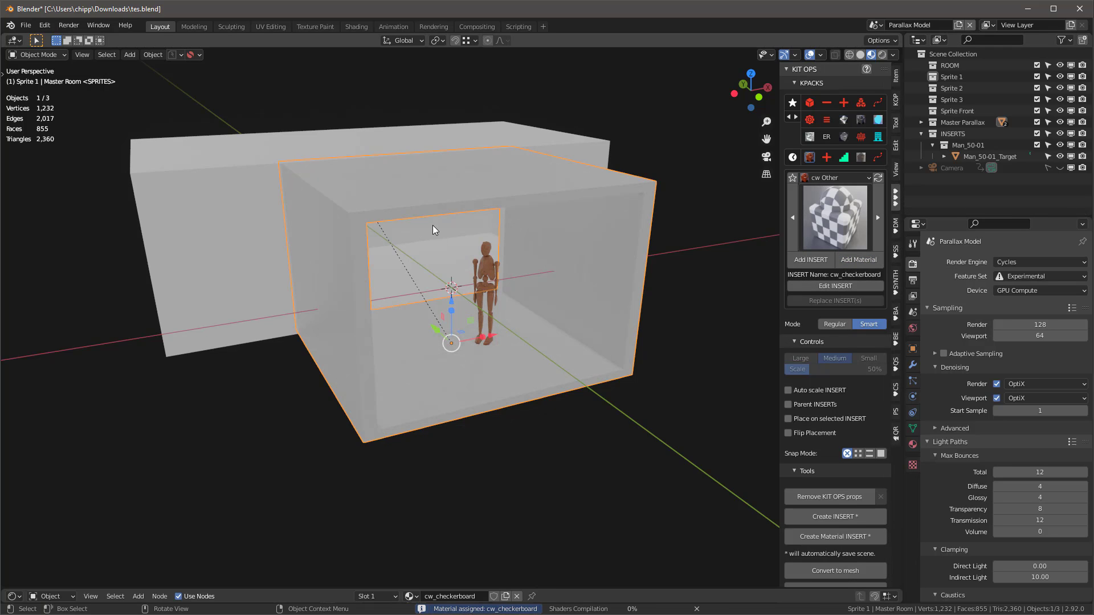
mouse_move(591, 194)
middle_down()
mouse_move(562, 178)
mouse_move(520, 185)
mouse_move(595, 193)
middle_up()
- Apply the same checkerboard material to the back area box behind the room
click(490, 133)
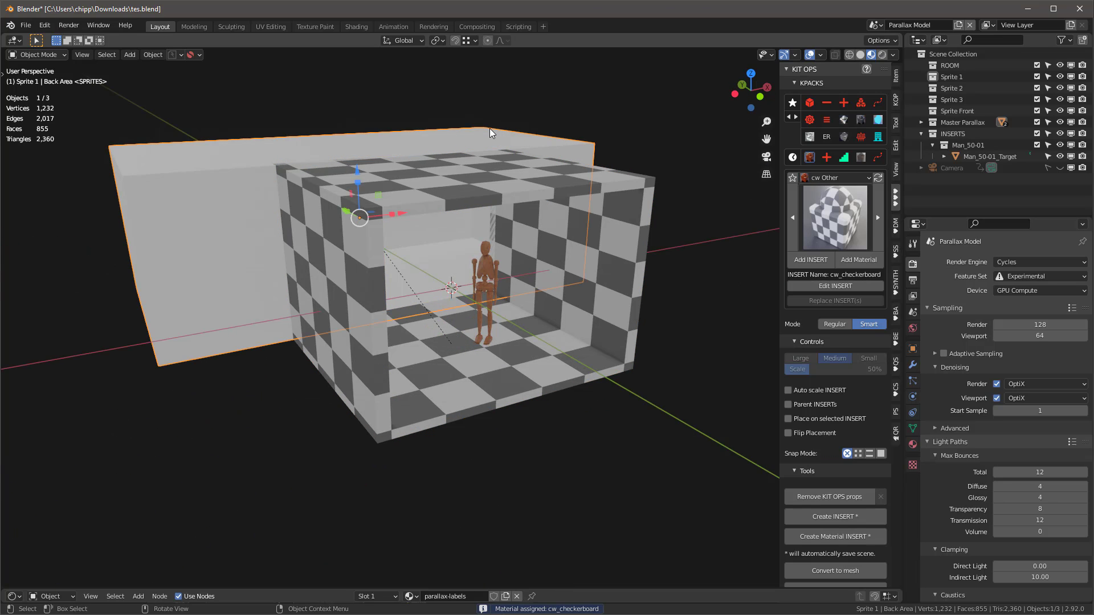
click(858, 259)
middle_drag(569, 227, 548, 218)
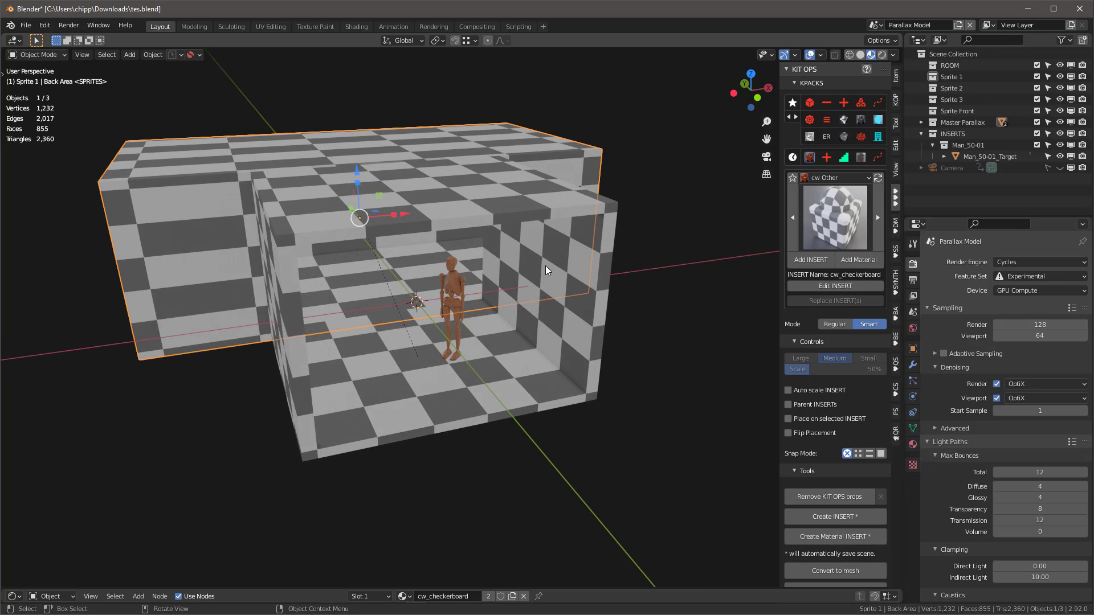
scroll(831, 365, down, 3)
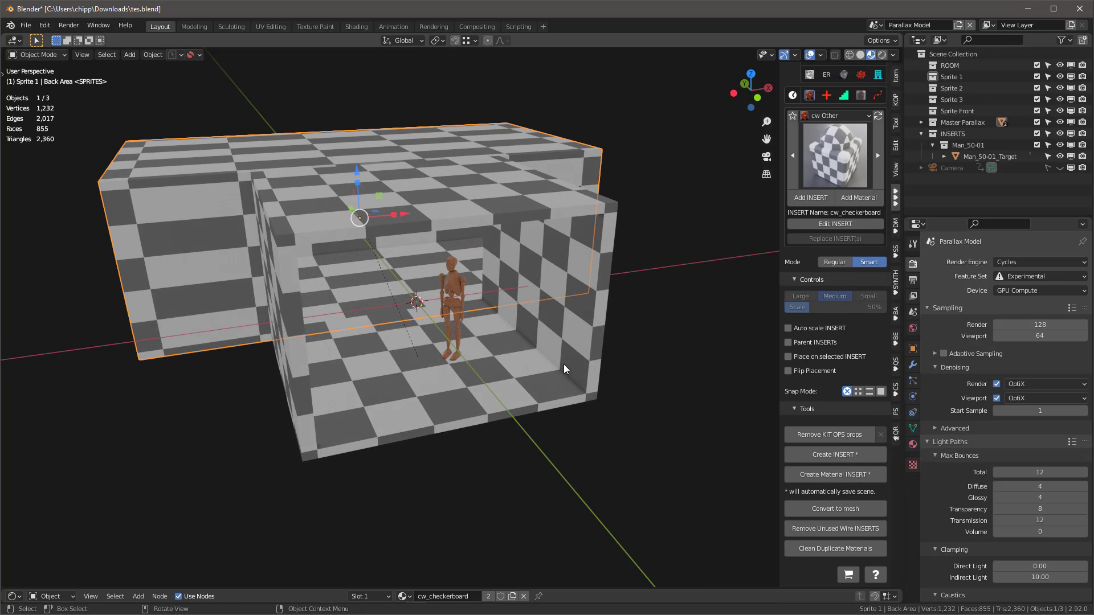
- Move the mannequin into the Sprite 1 collection
click(455, 289)
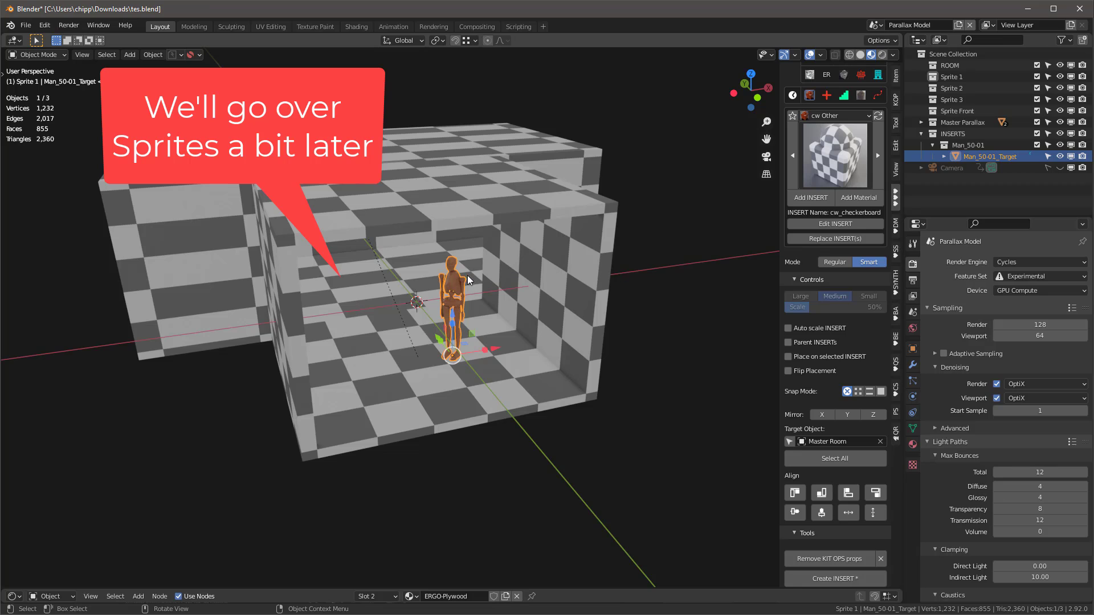
key(m)
click(454, 315)
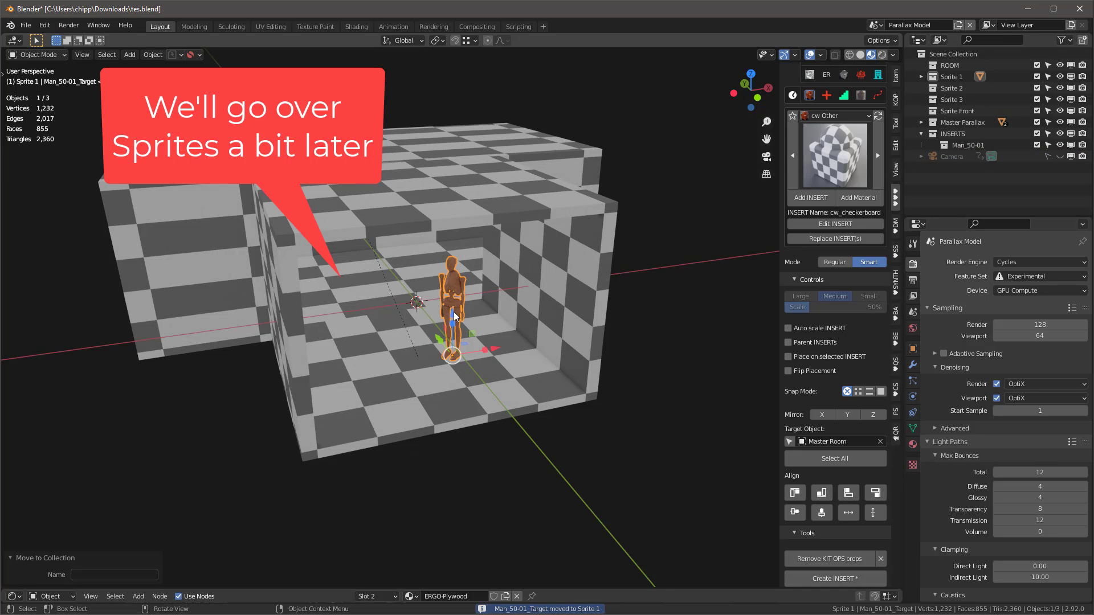
- Parent all objects to the master room and set the room scale for render
click(894, 105)
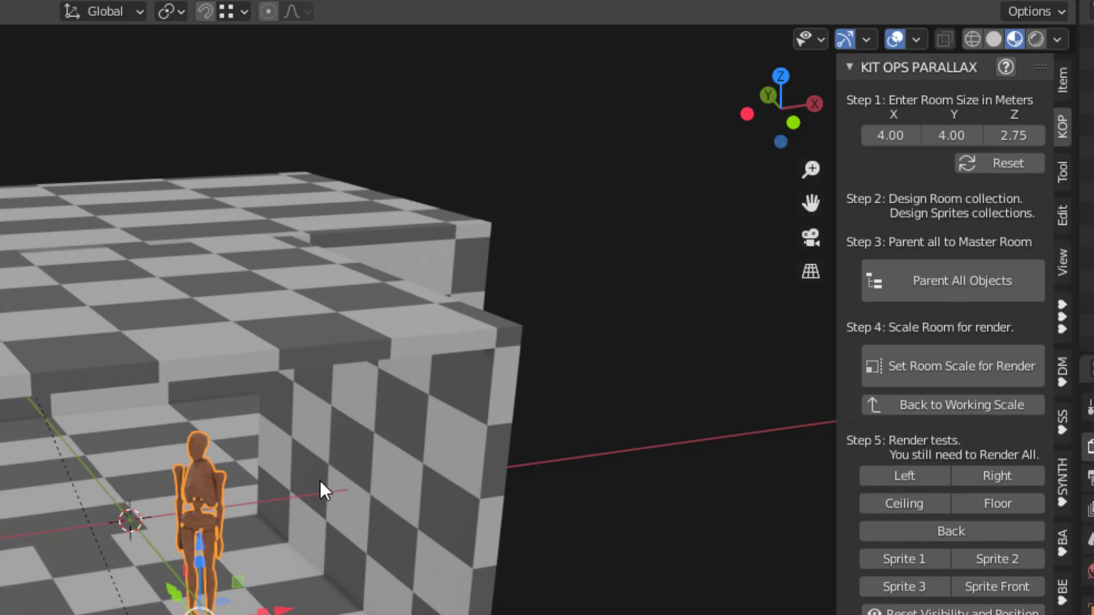
middle_drag(274, 505, 285, 484)
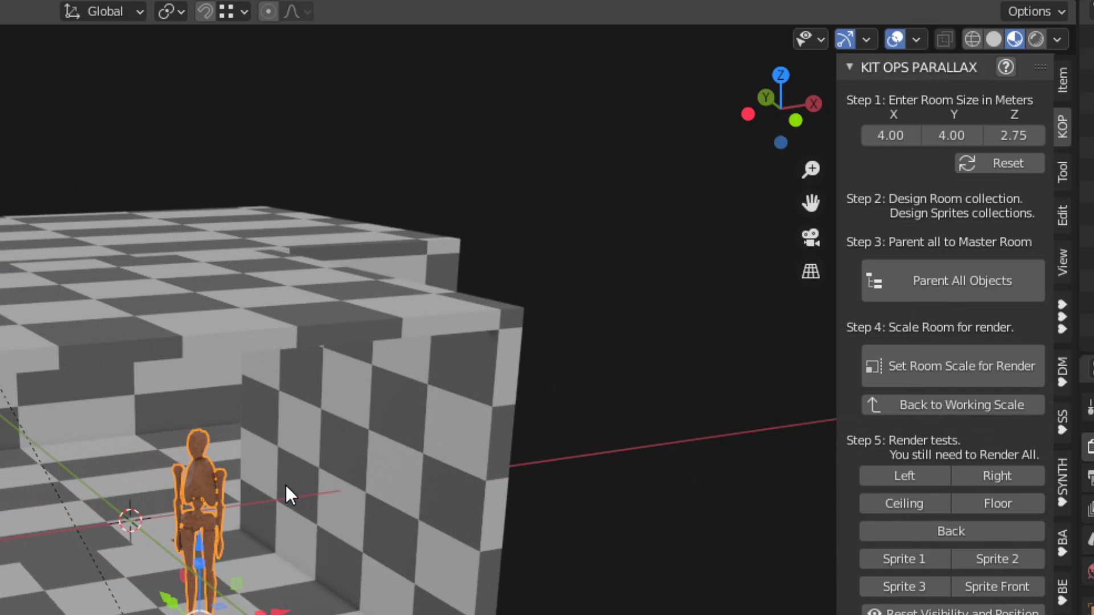
click(981, 279)
click(989, 366)
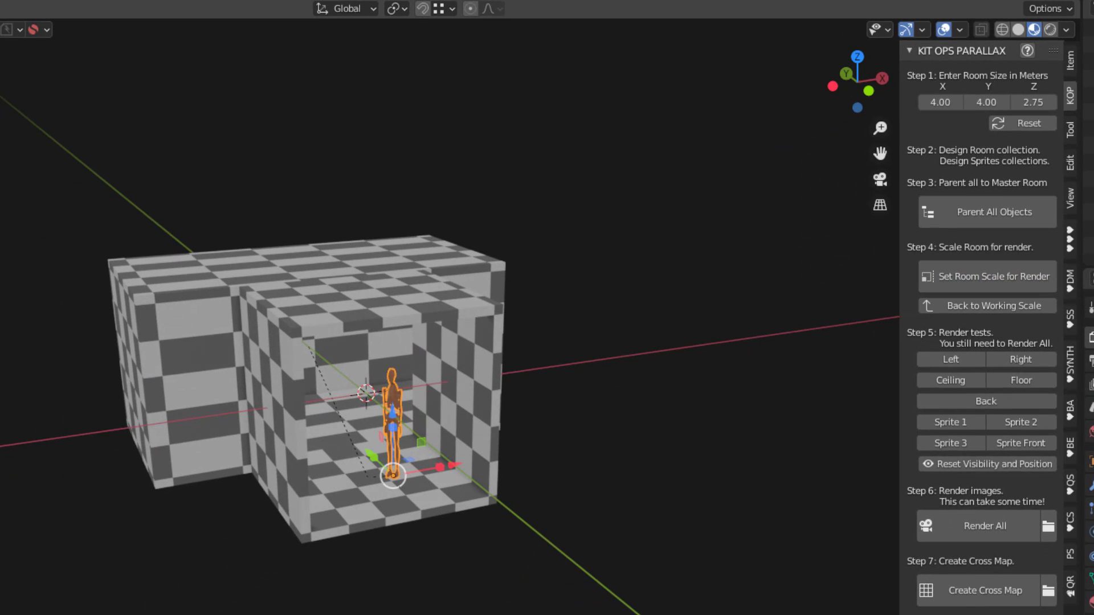
- Return the room to its working scale and set the room scale for render again
middle_drag(422, 503, 435, 466)
scroll(435, 466, up, 5)
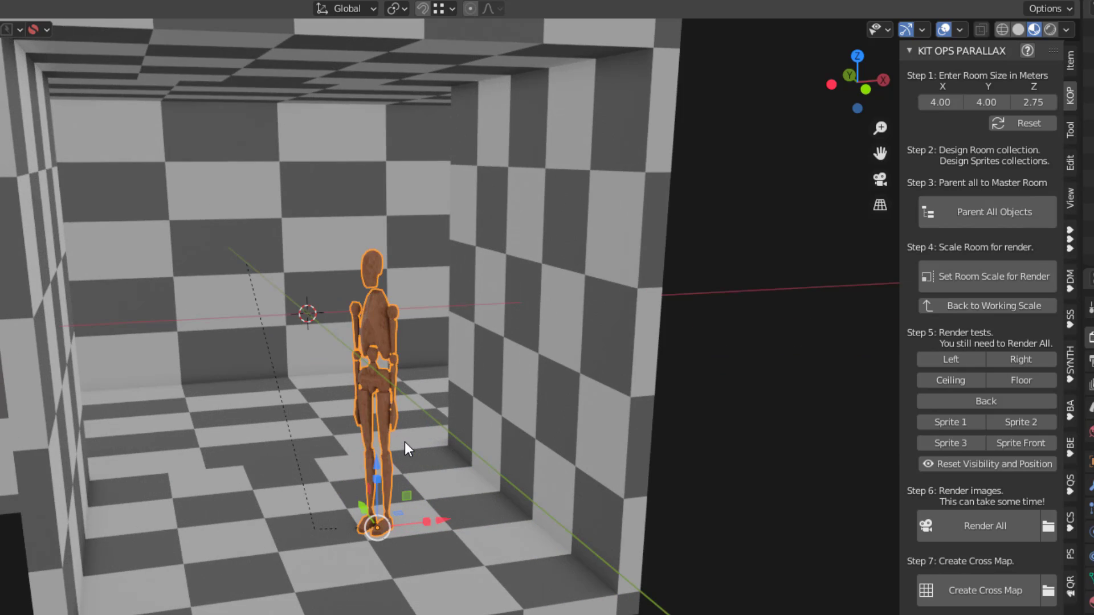
scroll(405, 442, down, 2)
middle_drag(401, 424, 419, 436)
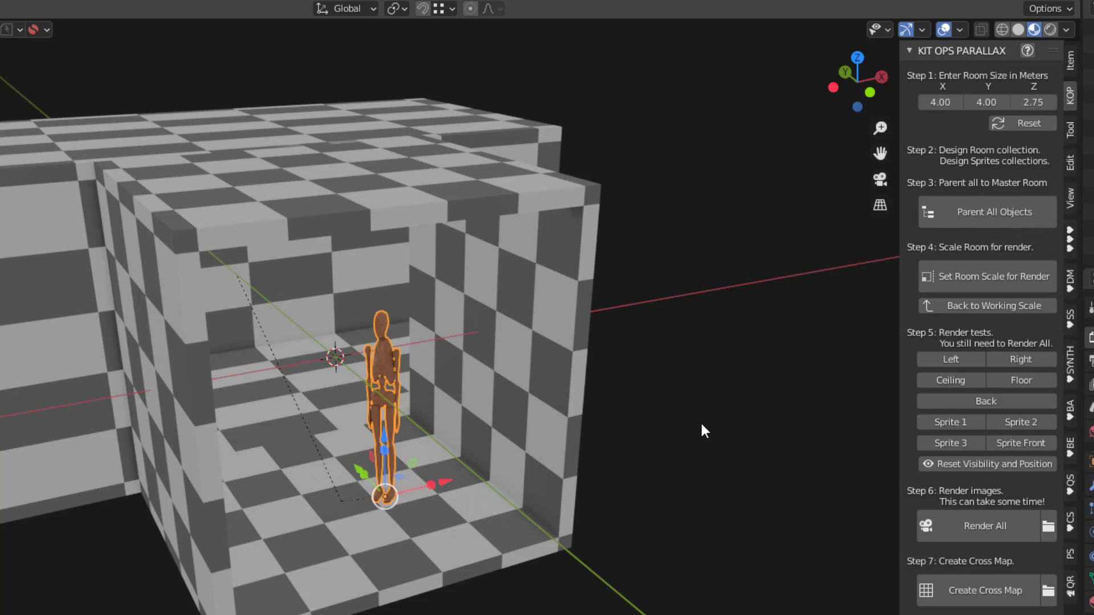
middle_drag(655, 299, 683, 288)
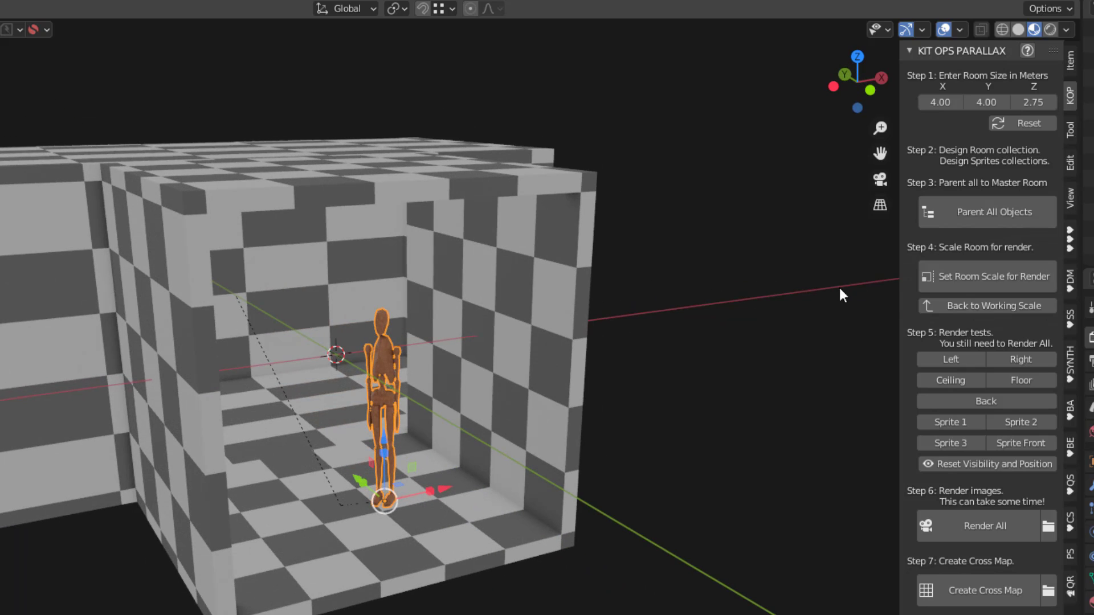
click(996, 306)
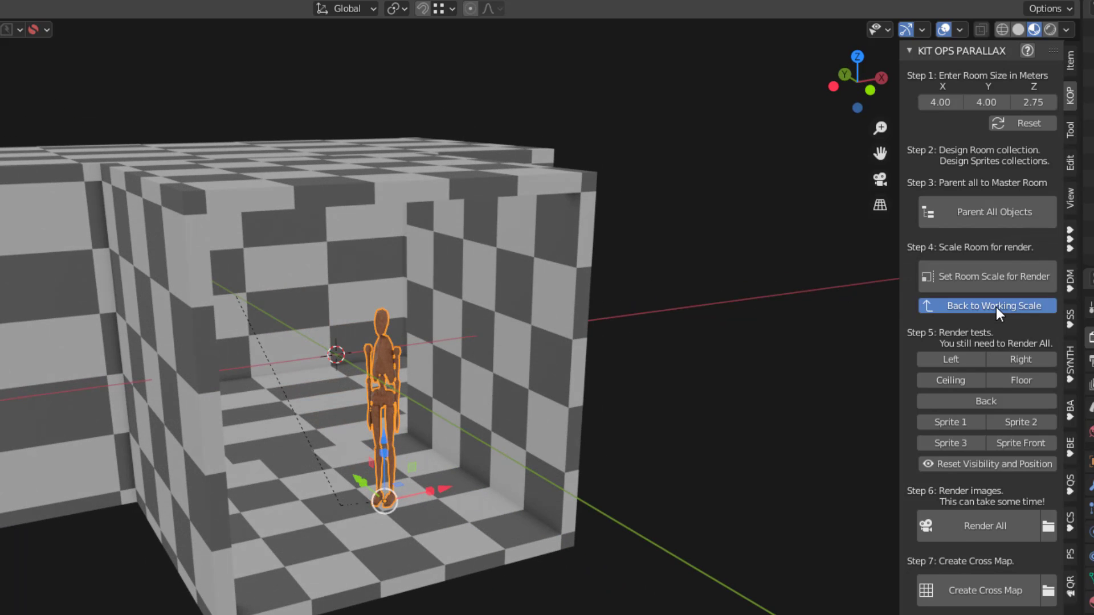
scroll(500, 356, down, 5)
scroll(507, 349, up, 3)
mouse_move(514, 343)
middle_down()
mouse_move(449, 302)
mouse_move(515, 327)
mouse_move(525, 342)
middle_up()
click(995, 274)
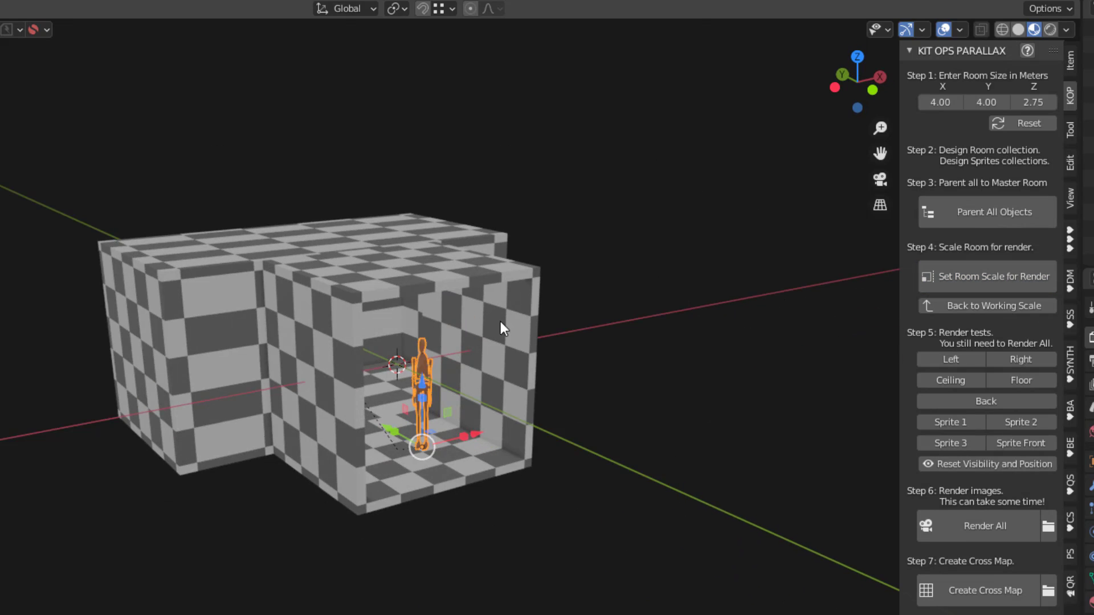
- Run a test render of the Sprite 1 mannequin, inspect the result and close the render window
scroll(385, 323, up, 3)
mouse_move(665, 308)
middle_down()
mouse_move(560, 323)
mouse_move(678, 310)
middle_up()
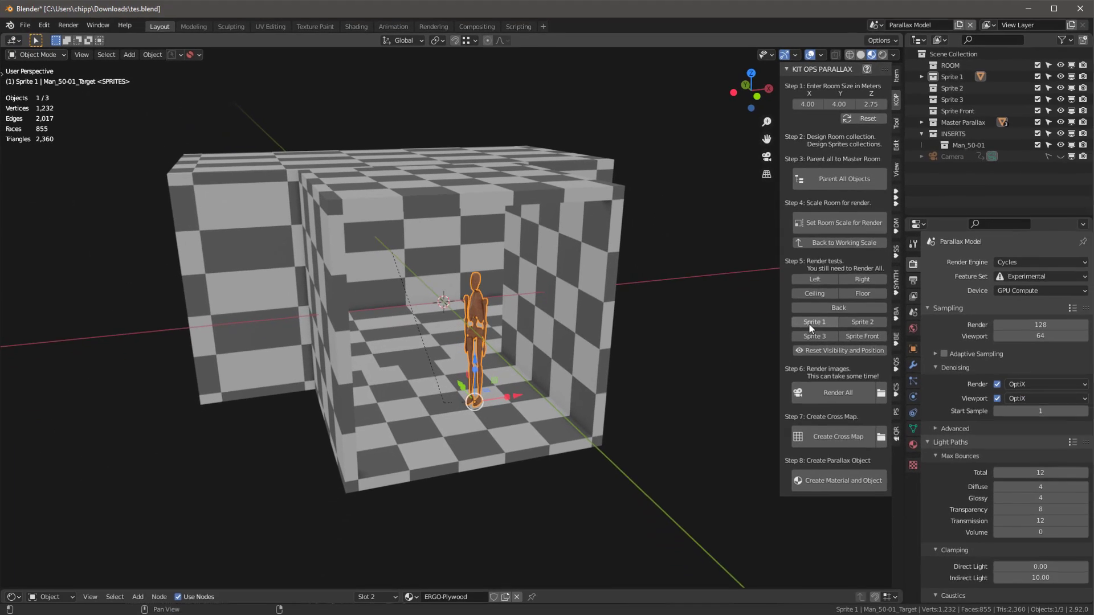
click(886, 380)
drag(732, 44, 686, 23)
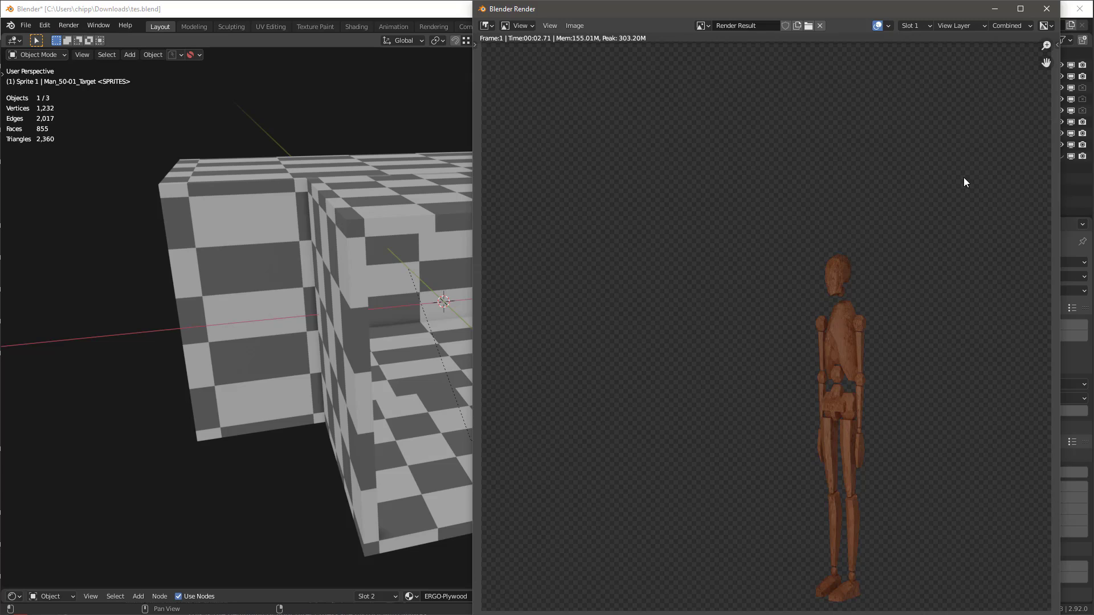
click(1047, 8)
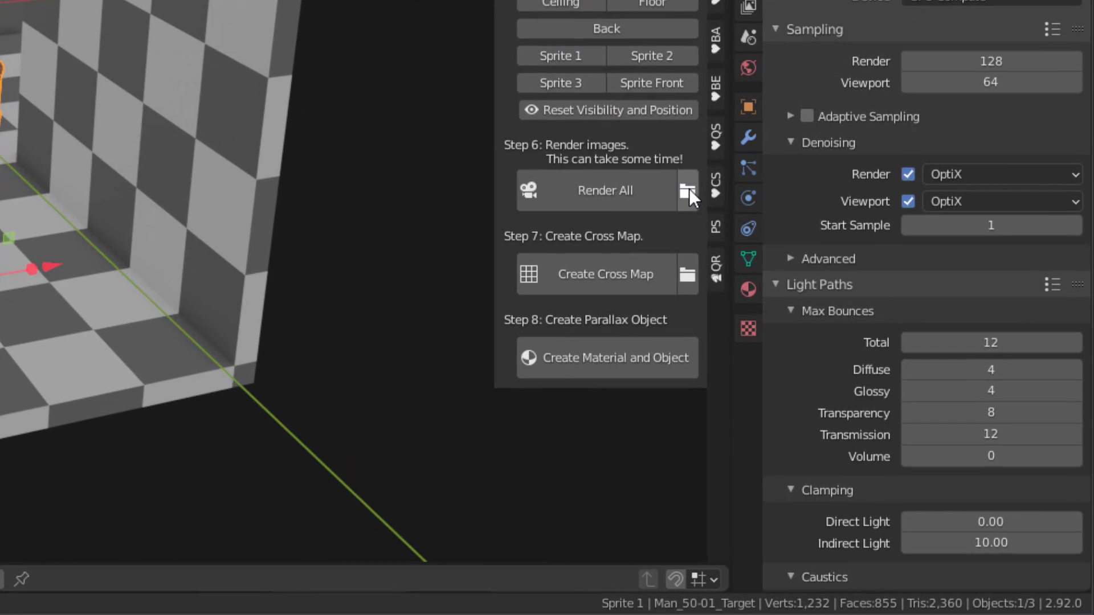
- Open the output folder of the rendered images and arrange it side by side with the Blender window
click(680, 198)
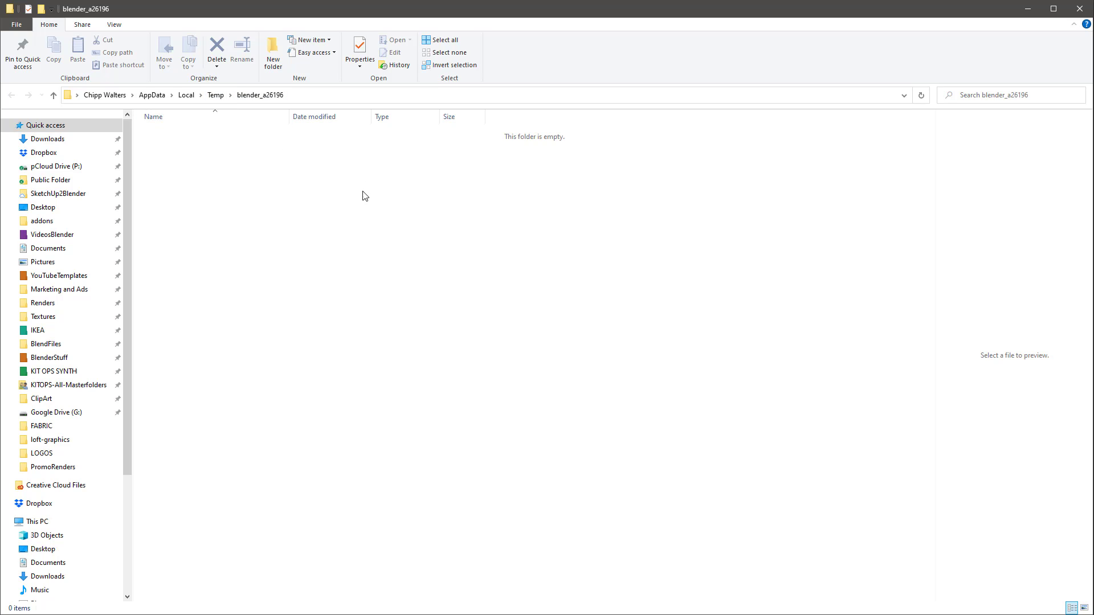
drag(4, 81, 483, 81)
click(423, 11)
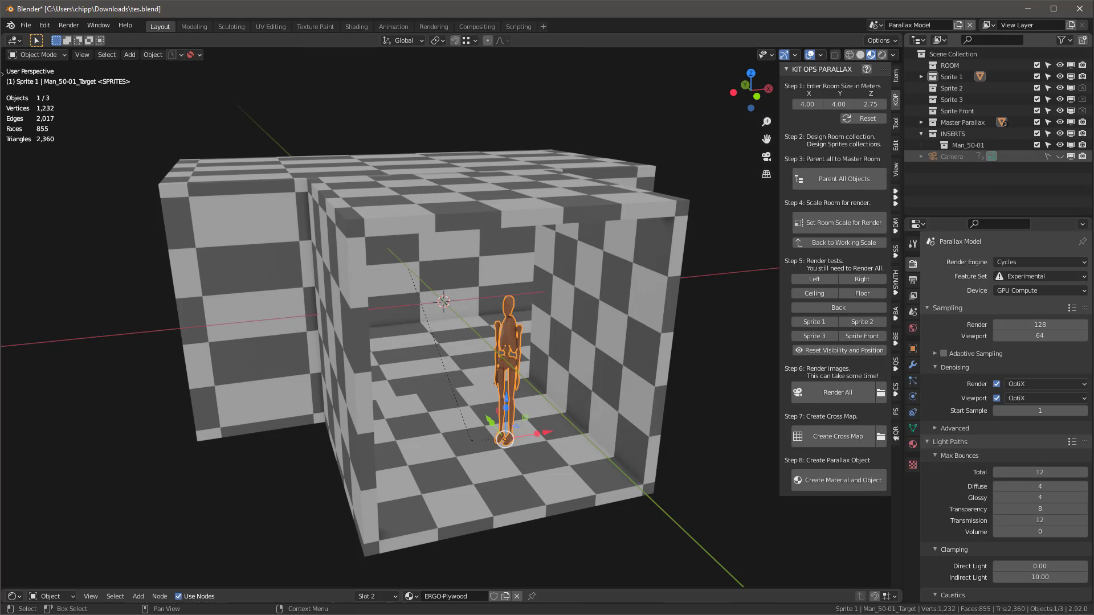
drag(1092, 158, 514, 96)
drag(605, 100, 611, 99)
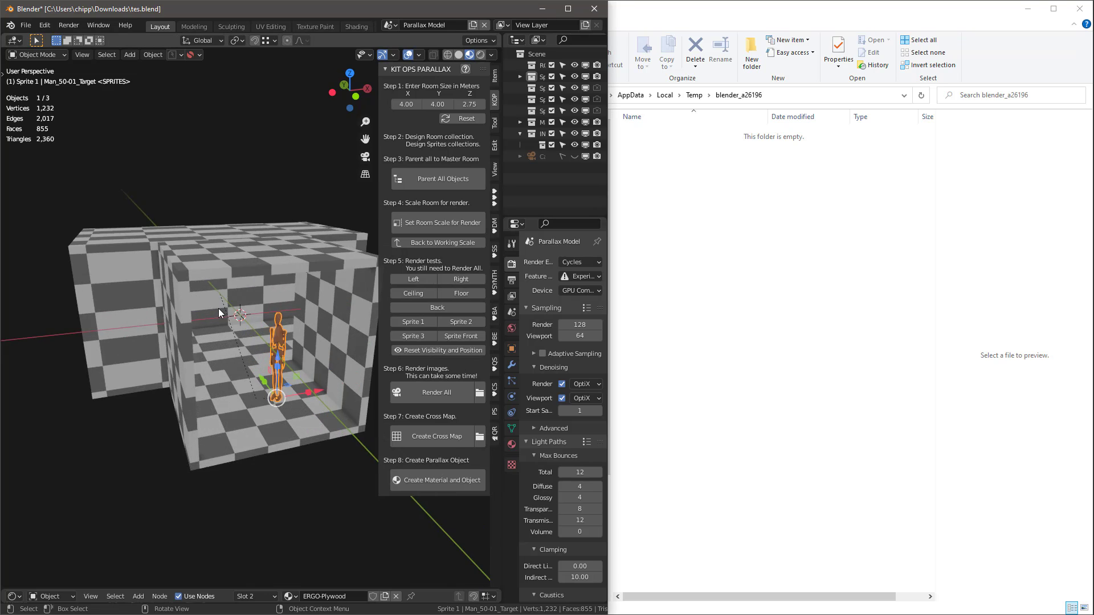
- Display the contents of the render output folder as extra large icons
scroll(228, 313, up, 6)
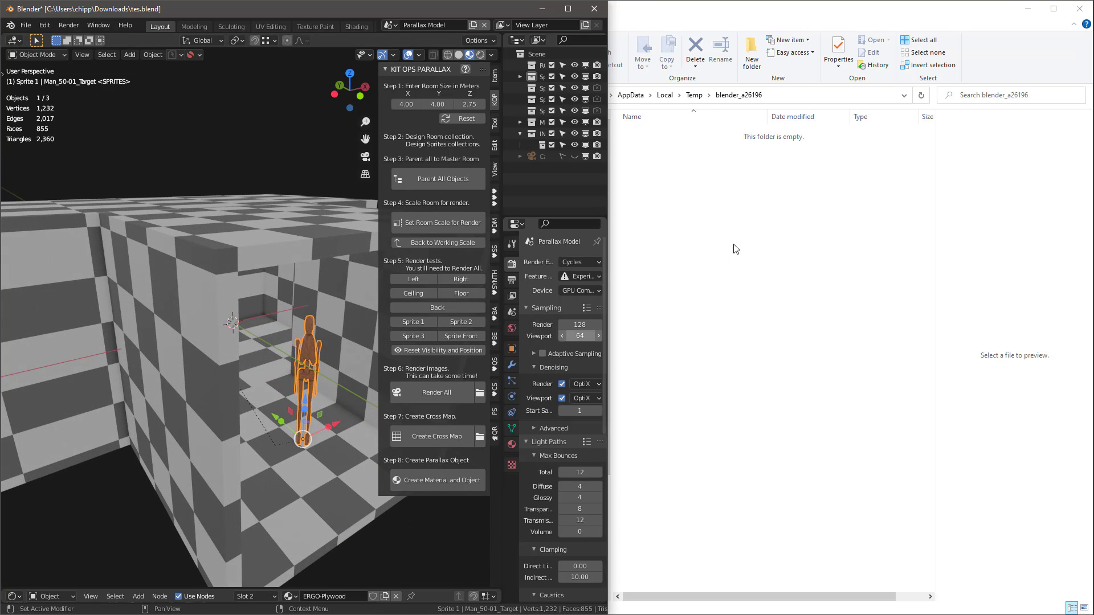
right_click(733, 245)
mouse_move(796, 287)
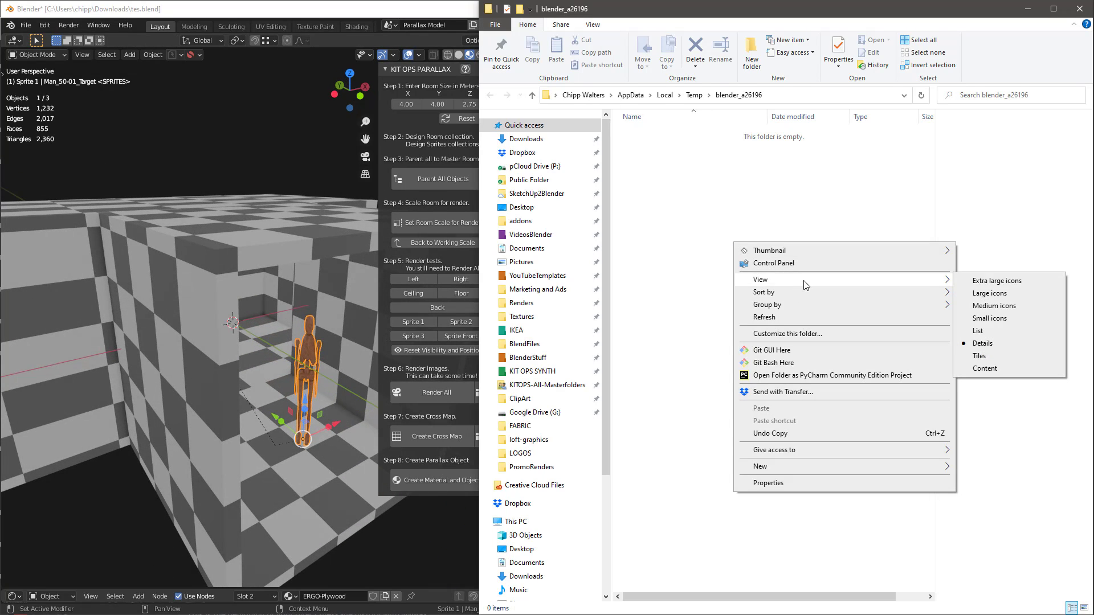
click(1003, 291)
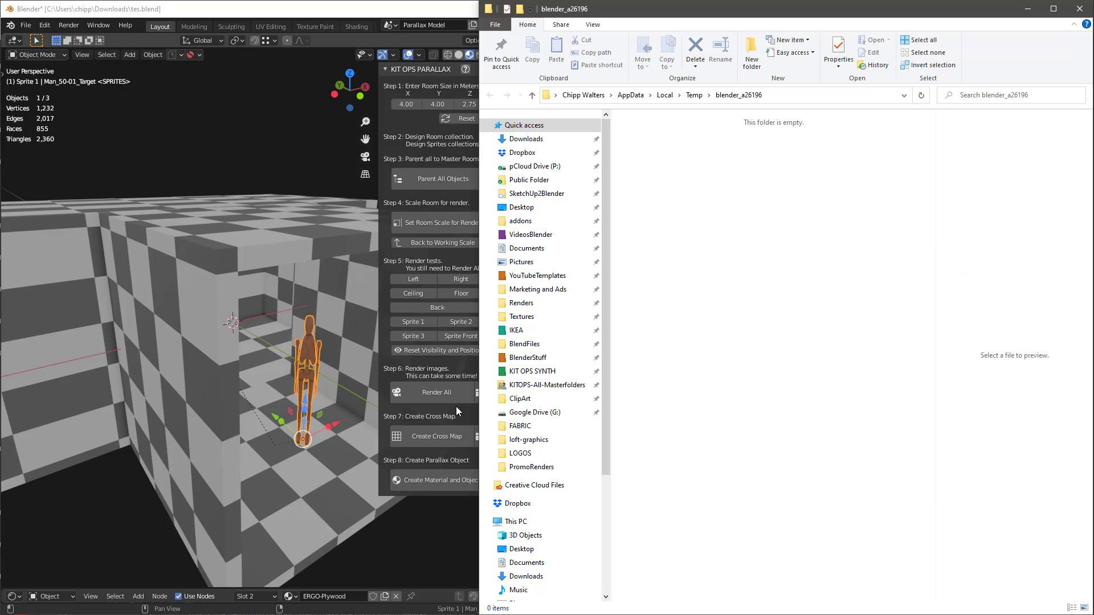
- Render all parallax room and sprite images, and review the resulting EXR files in the output folder
click(440, 394)
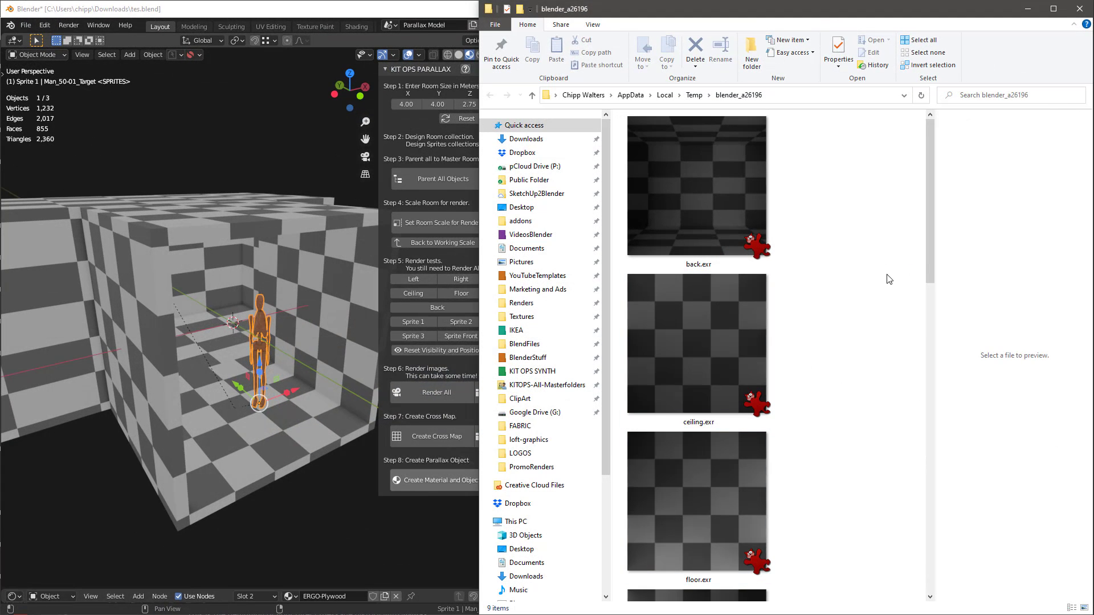
drag(928, 242, 927, 370)
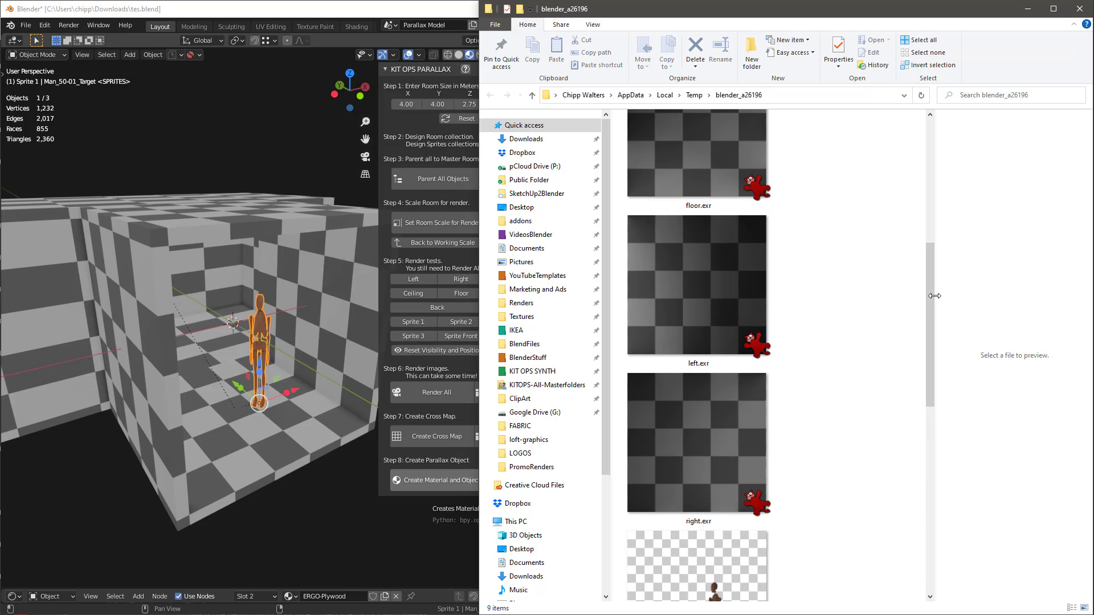
drag(925, 308, 941, 181)
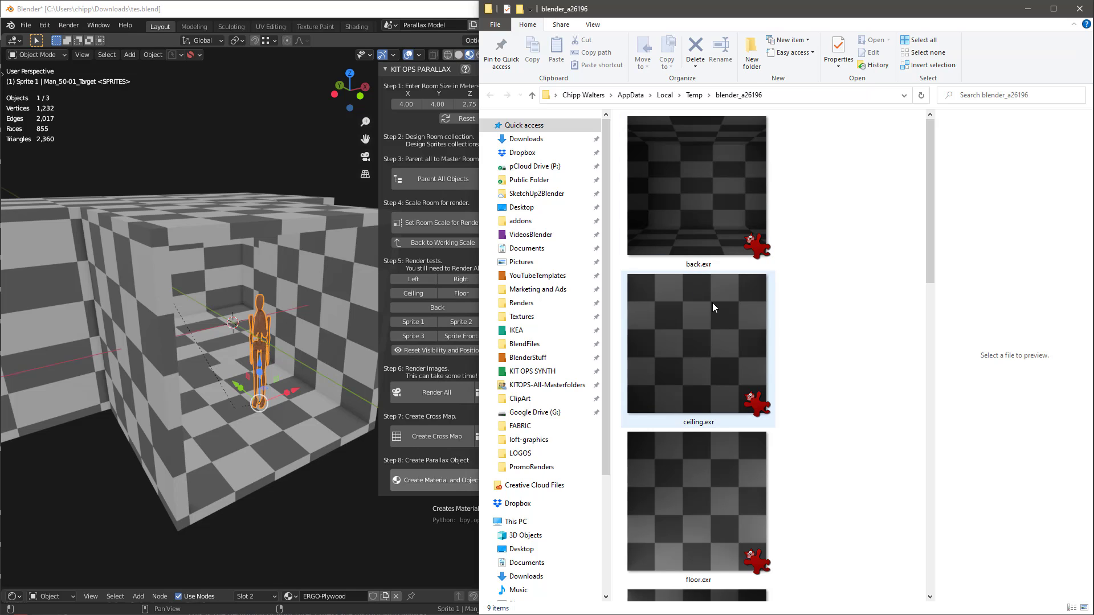
mouse_move(711, 301)
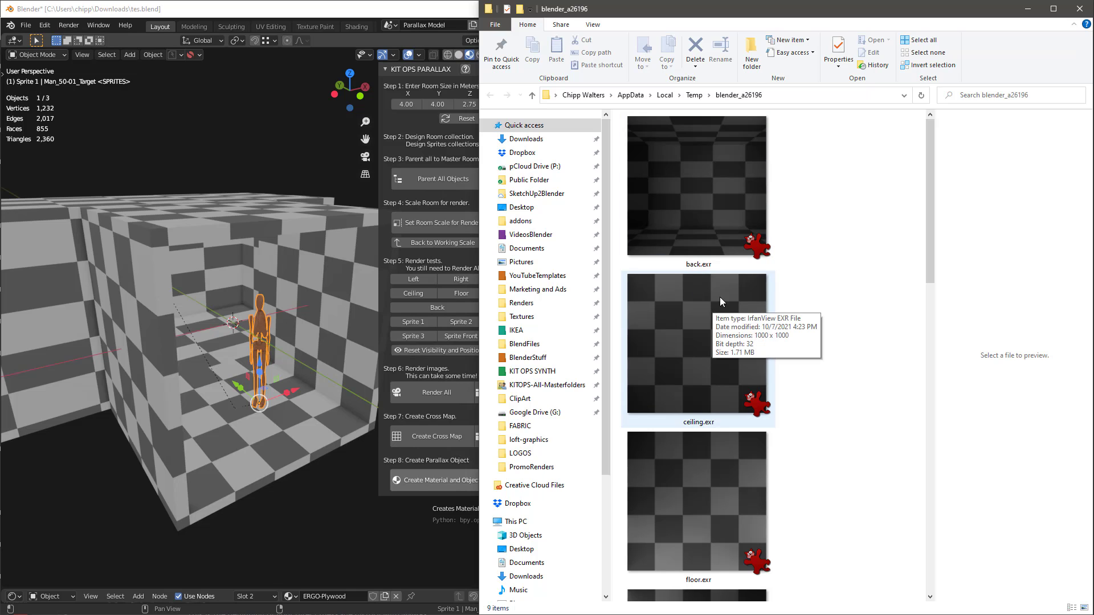
- Return to Blender and create the cross map from the rendered room and sprite images
click(388, 11)
mouse_move(164, 263)
middle_down()
mouse_move(94, 259)
mouse_move(159, 270)
middle_up()
scroll(159, 270, up, 3)
scroll(290, 360, down, 4)
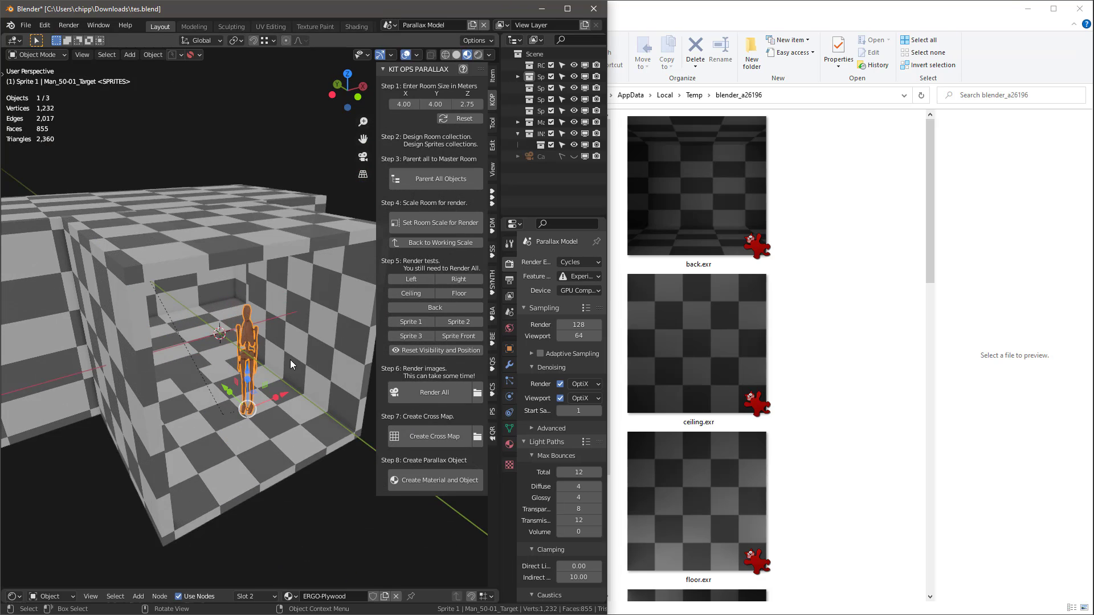
click(431, 436)
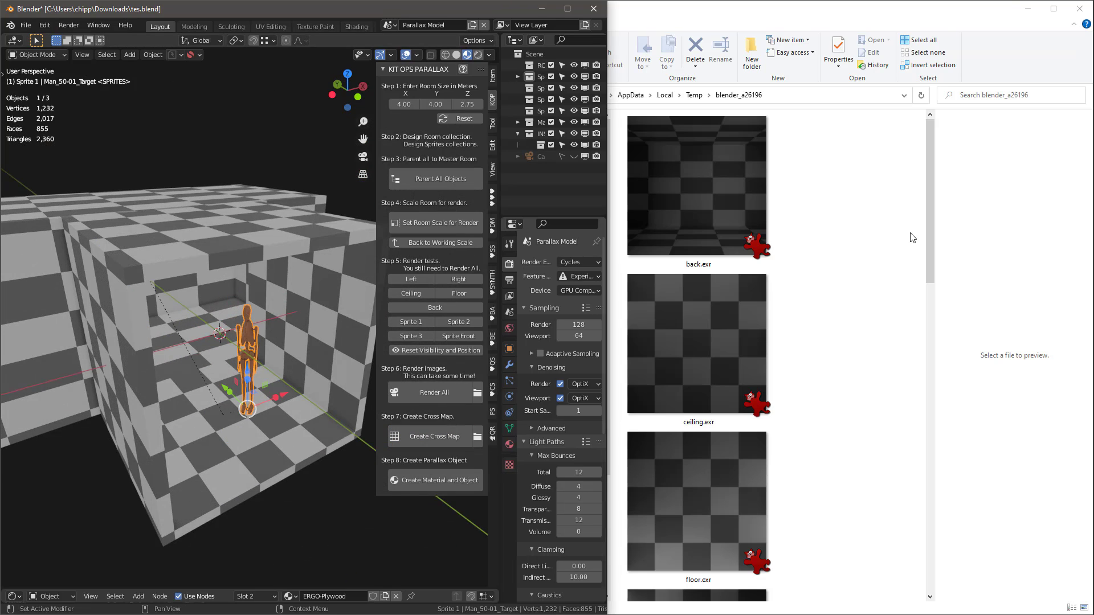
- Open crossmap.exr from the output folder and examine the layout of the room faces and mannequin sprite
click(929, 247)
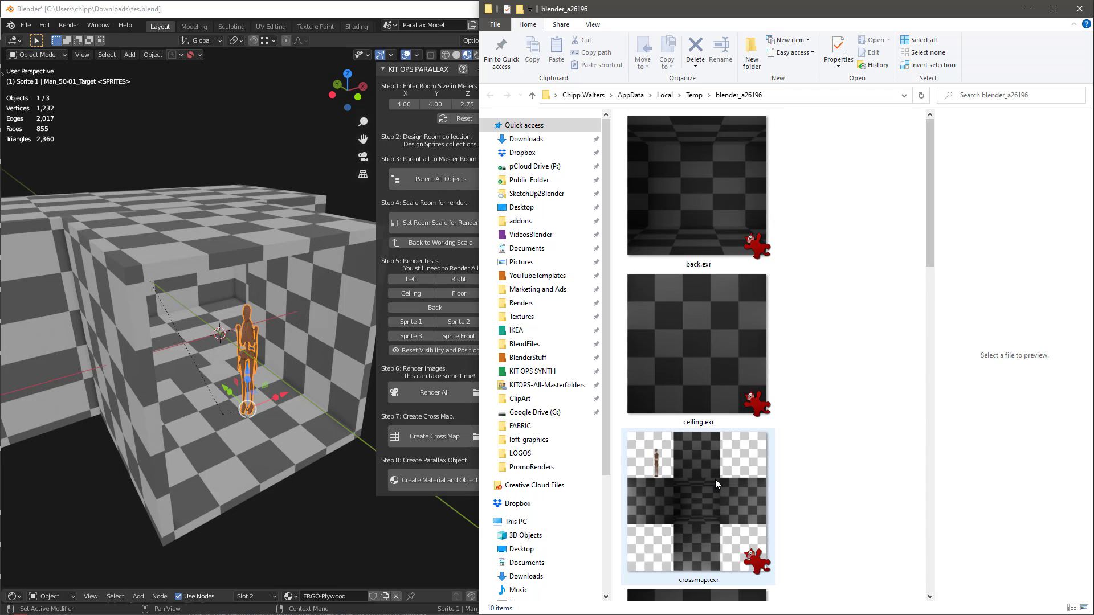
double_click(715, 480)
scroll(630, 250, down, 5)
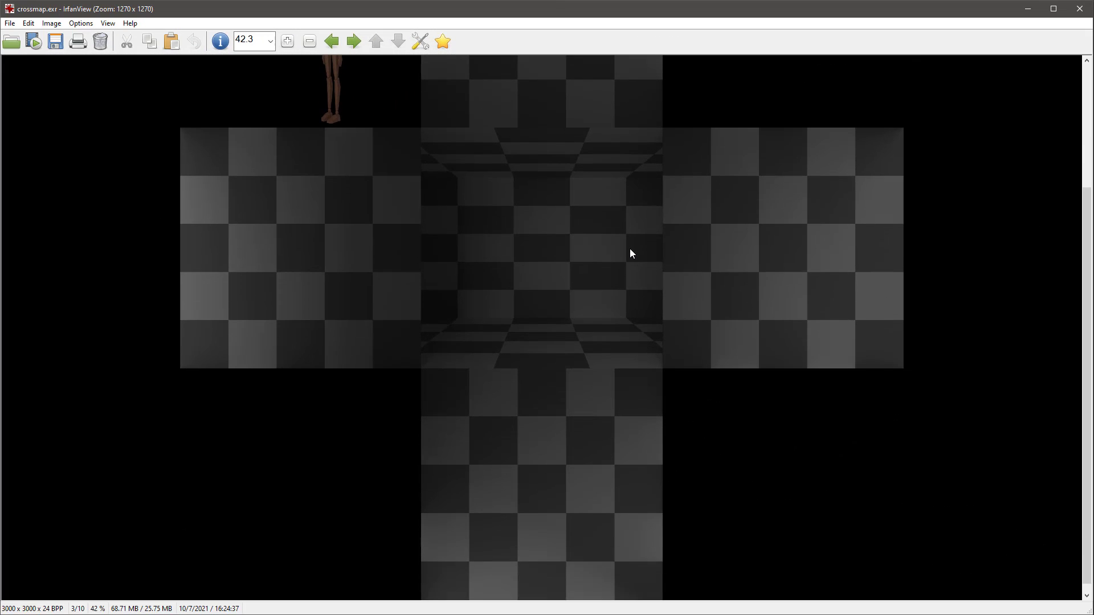
scroll(630, 249, up, 4)
scroll(629, 251, up, 1)
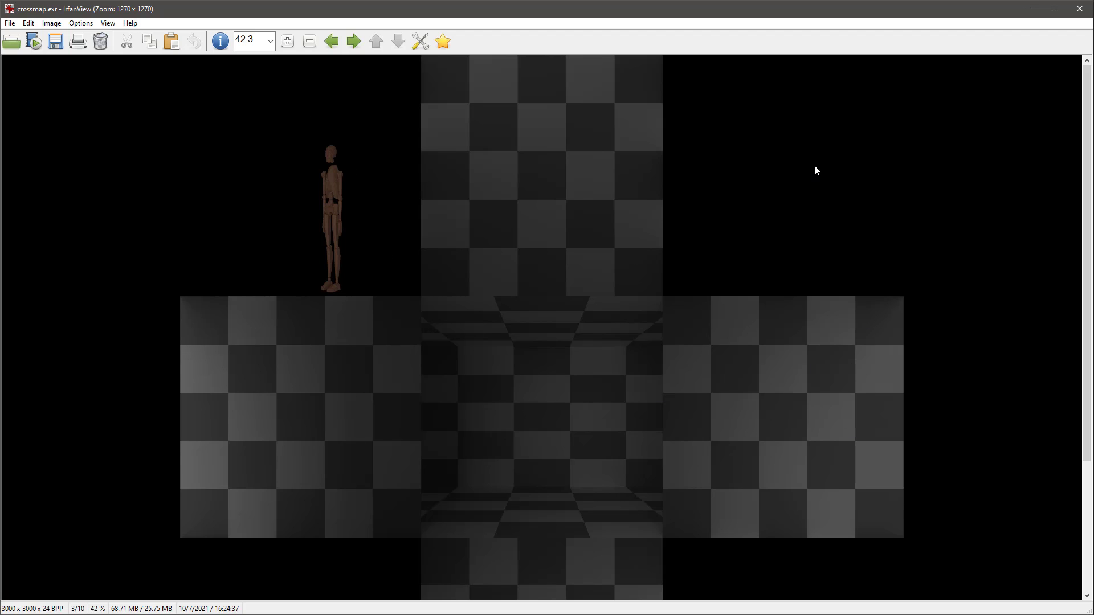
scroll(815, 170, down, 3)
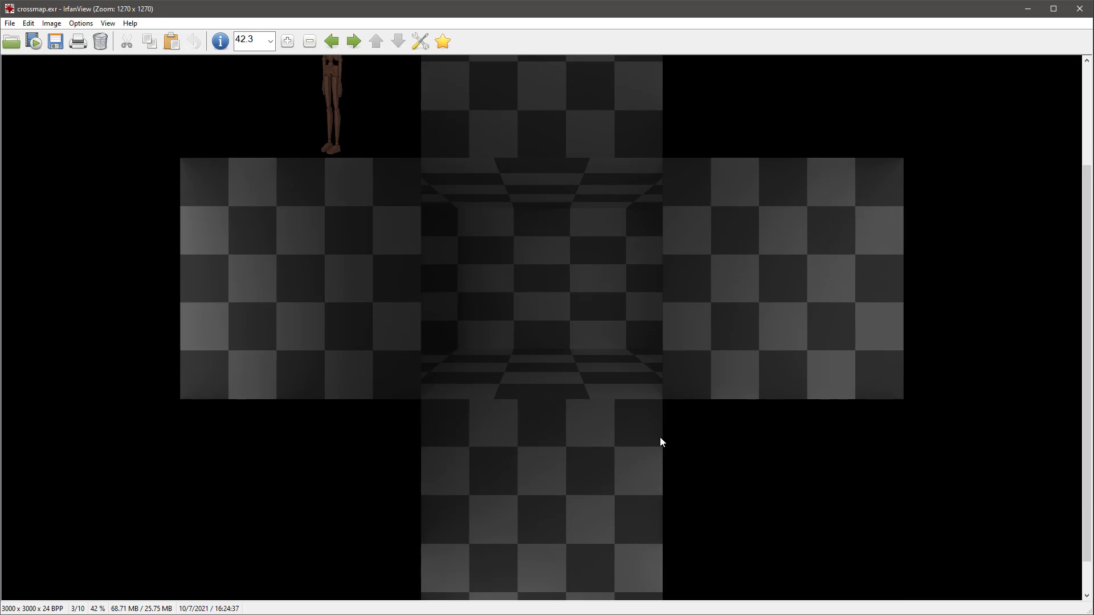
scroll(642, 378, up, 2)
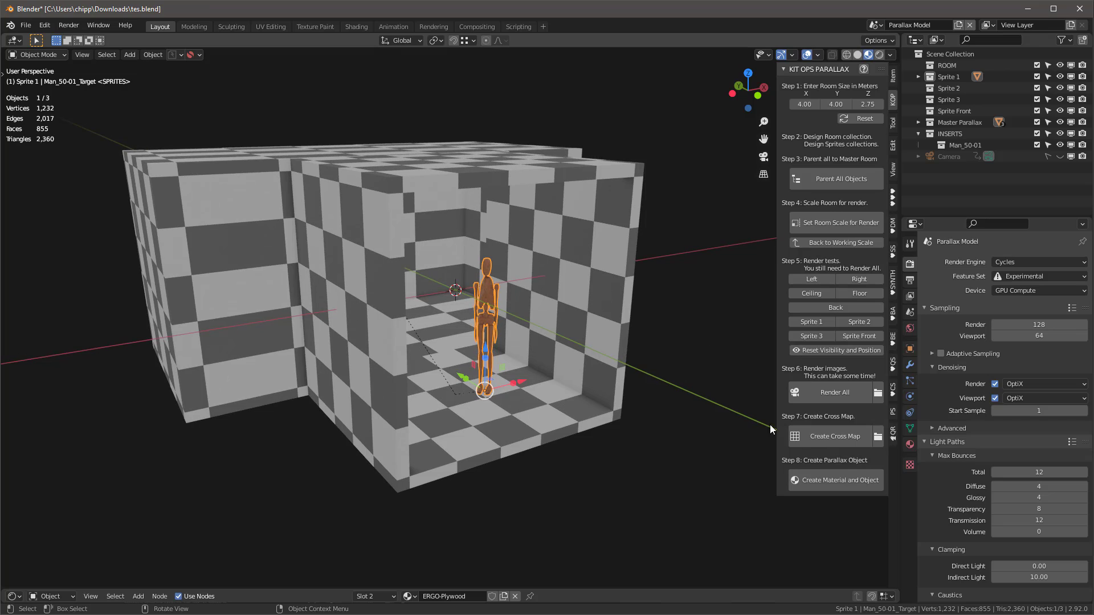
- Create the parallax material and object from the cross map in Blender
click(839, 482)
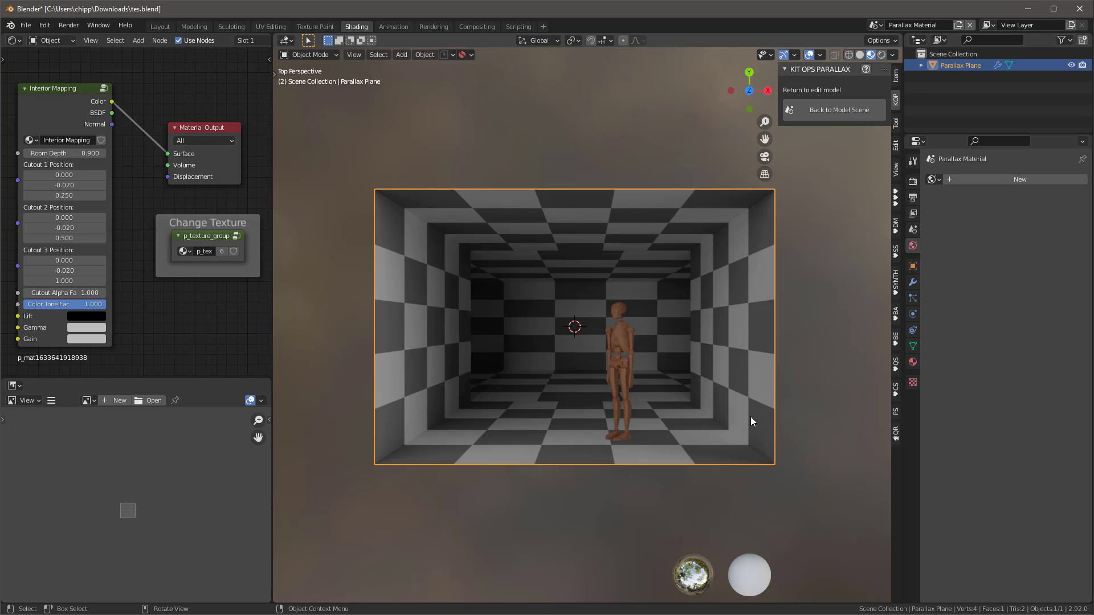
mouse_move(507, 276)
middle_down()
mouse_move(510, 317)
mouse_move(545, 306)
mouse_move(554, 248)
mouse_move(514, 317)
mouse_move(509, 277)
middle_up()
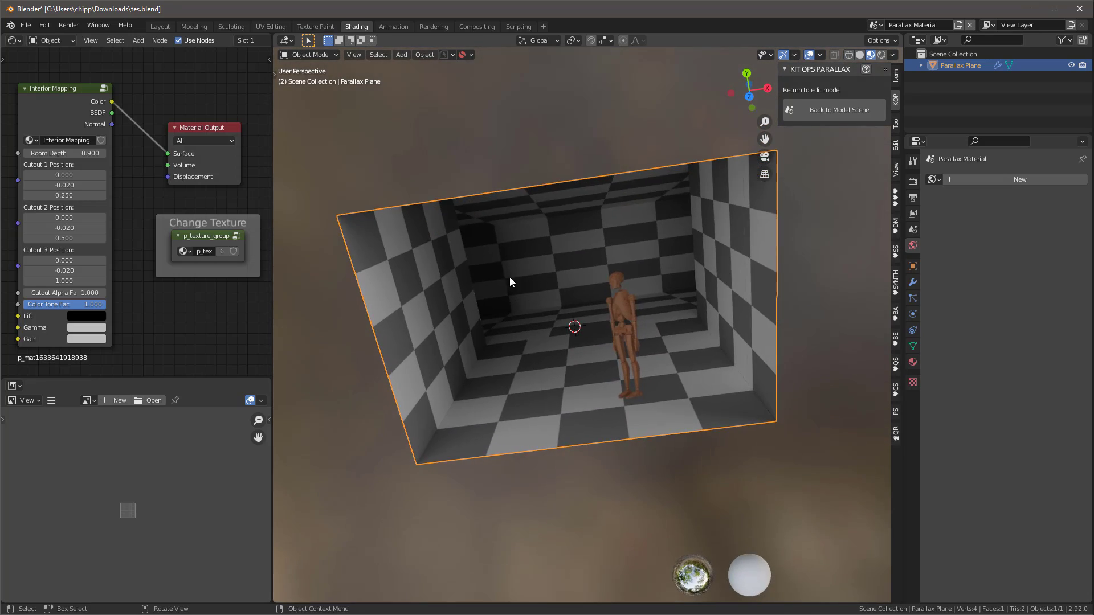
- Switch to the Layout workspace and examine the parallax plane's interior depth and mannequin from different angles
click(155, 27)
mouse_move(388, 231)
middle_down()
mouse_move(440, 332)
mouse_move(426, 360)
mouse_move(449, 344)
mouse_move(454, 398)
middle_up()
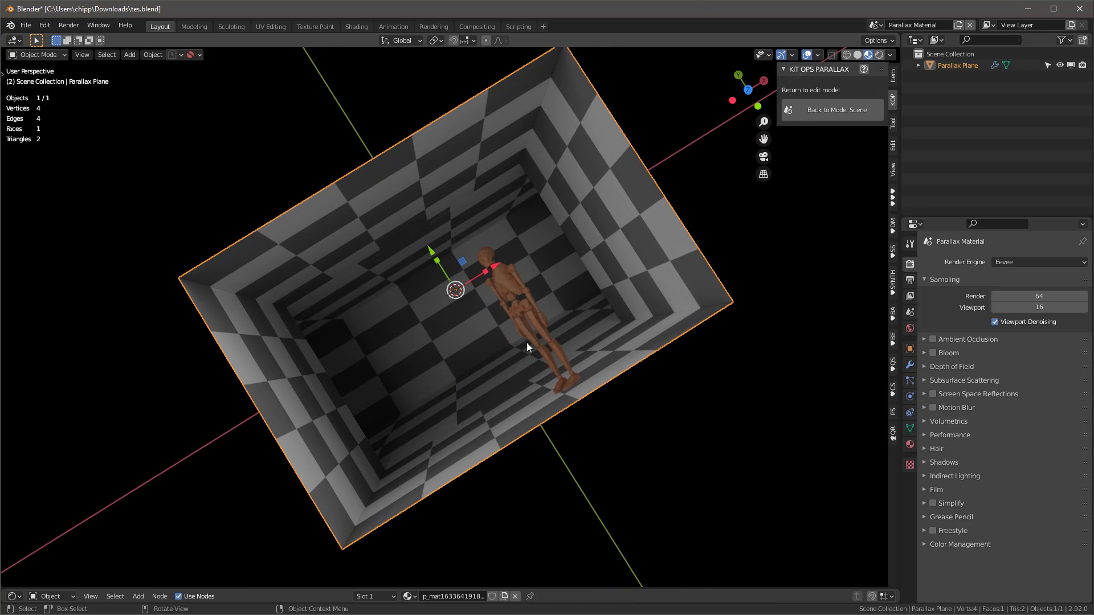
middle_drag(527, 343, 551, 236)
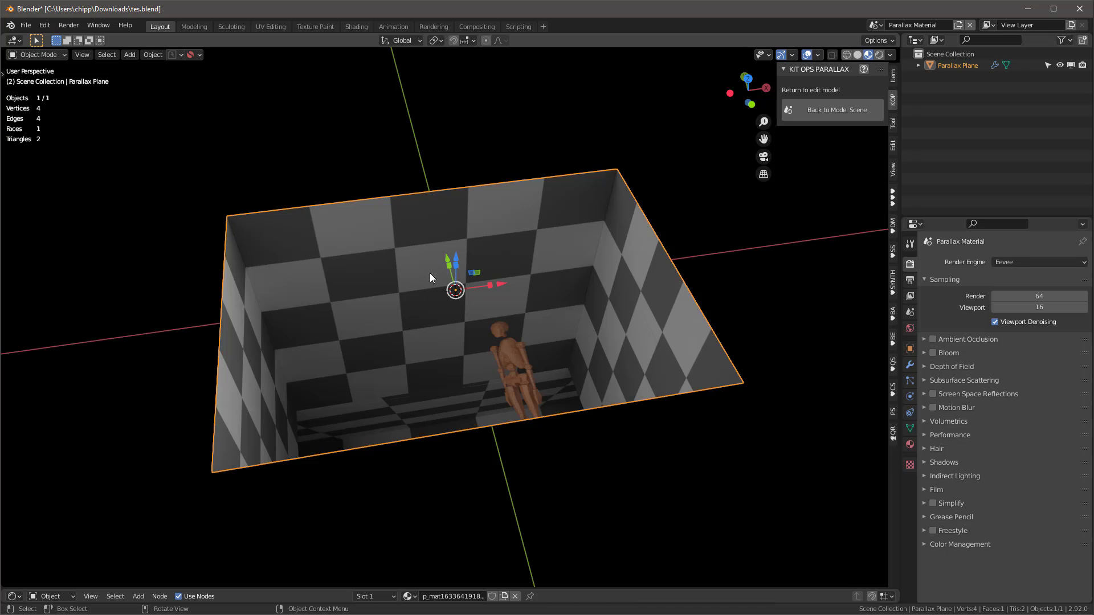
middle_drag(429, 274, 598, 218)
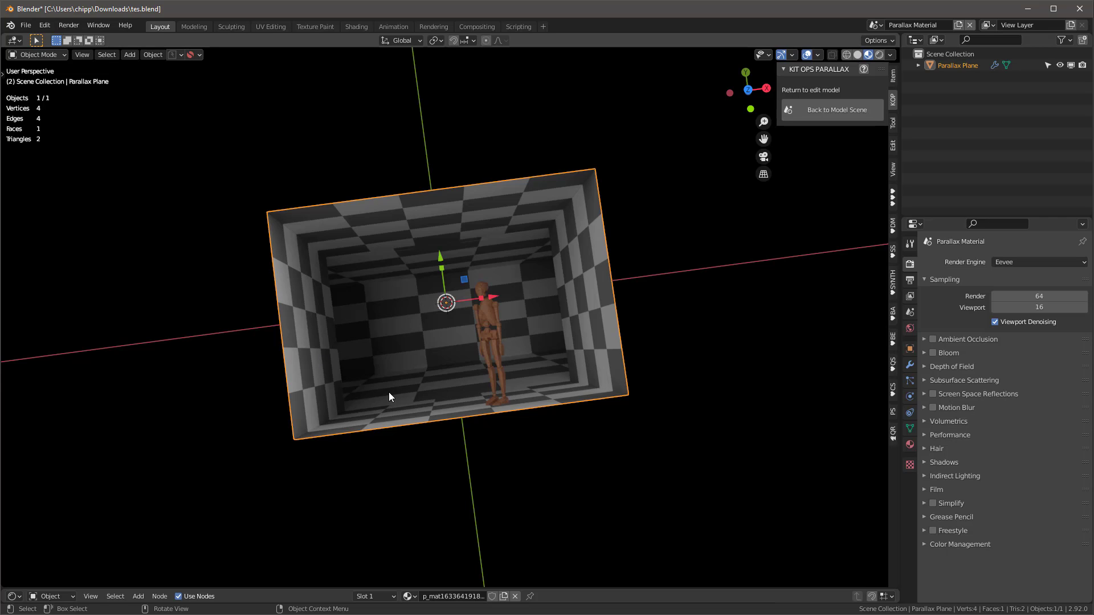
middle_drag(389, 396, 531, 293)
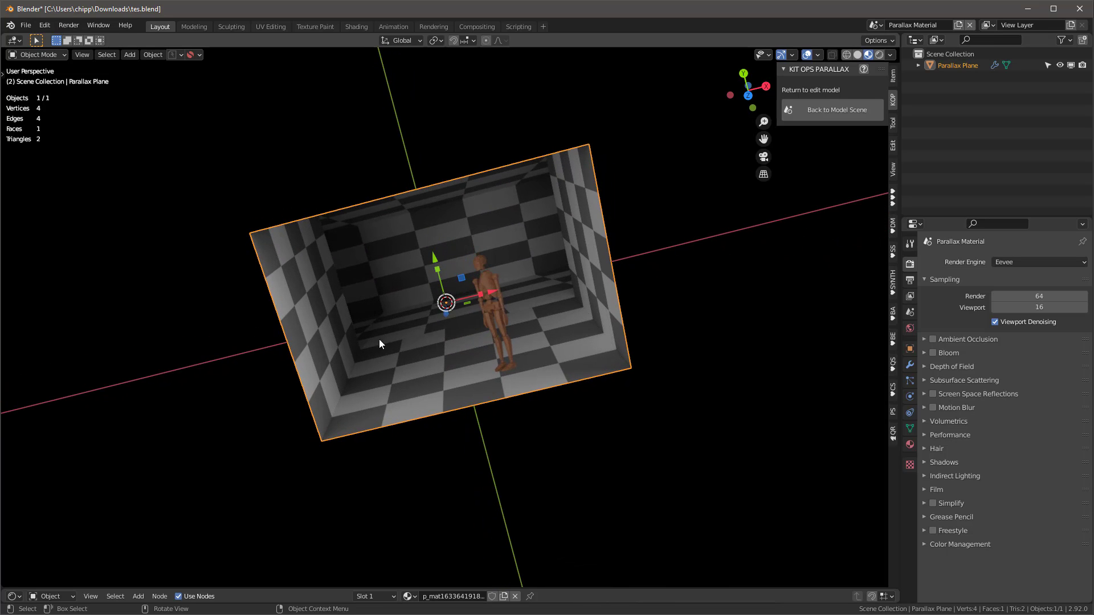
mouse_move(379, 341)
middle_down()
mouse_move(388, 333)
mouse_move(408, 381)
mouse_move(390, 328)
middle_up()
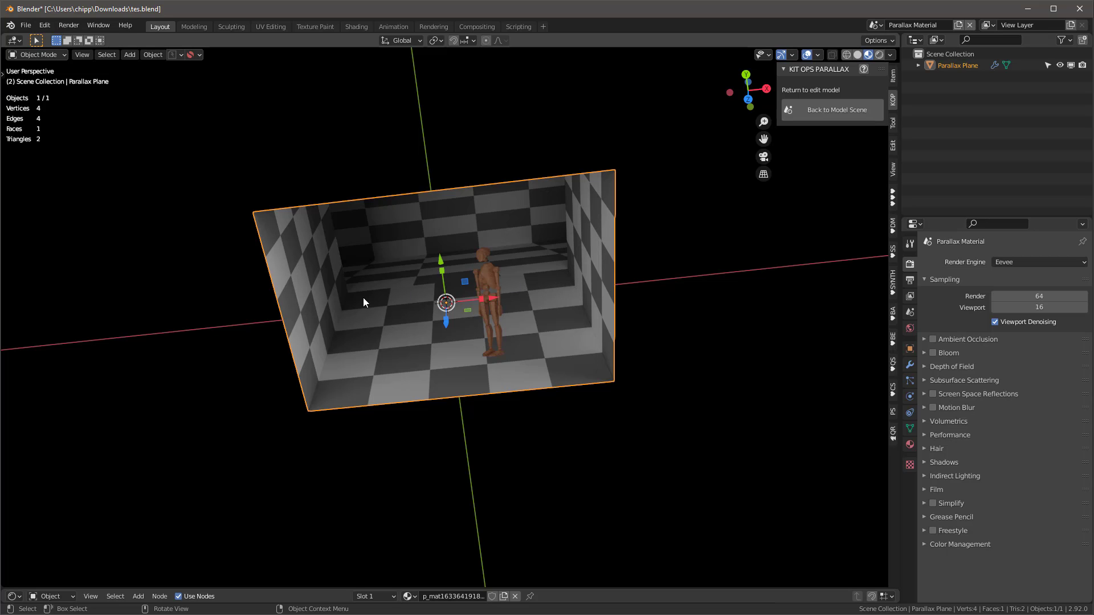
middle_drag(363, 298, 421, 359)
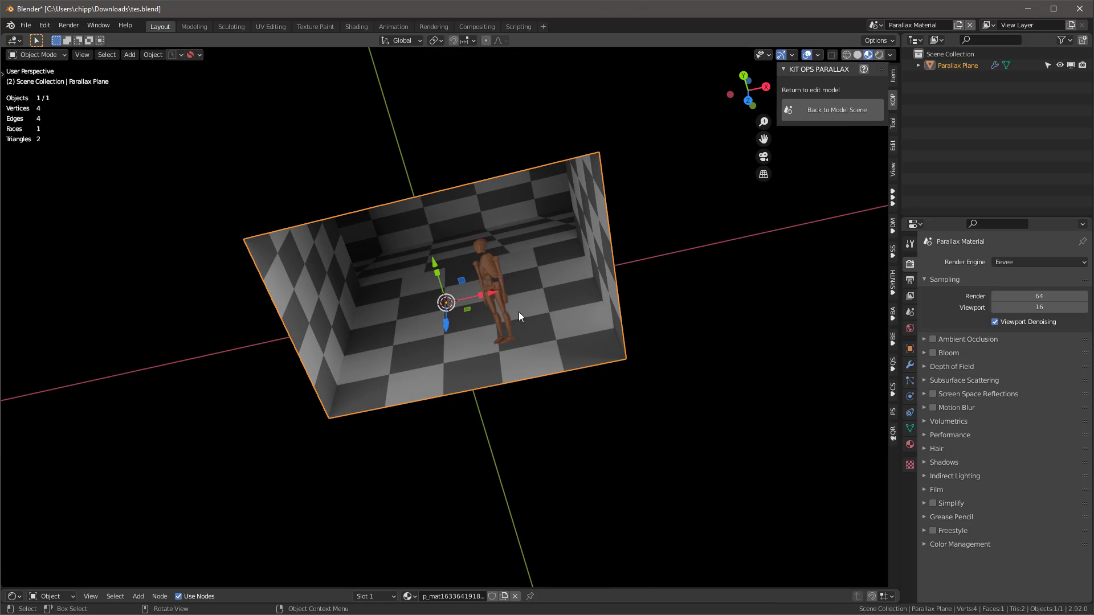
middle_drag(519, 313, 494, 241)
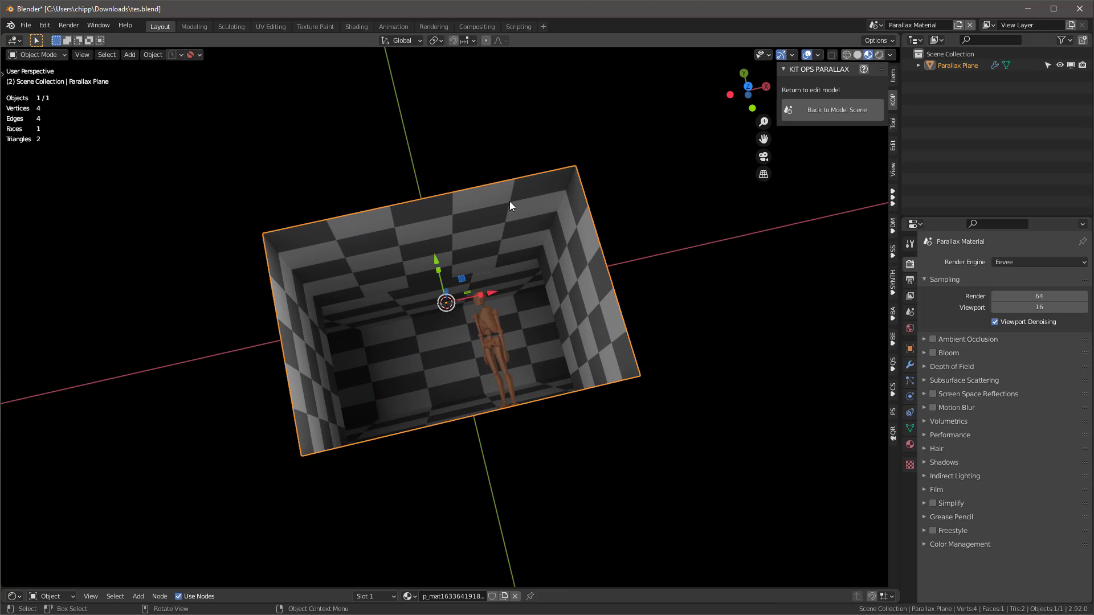
mouse_move(555, 282)
middle_down()
mouse_move(565, 268)
mouse_move(572, 310)
mouse_move(557, 311)
mouse_move(553, 291)
middle_up()
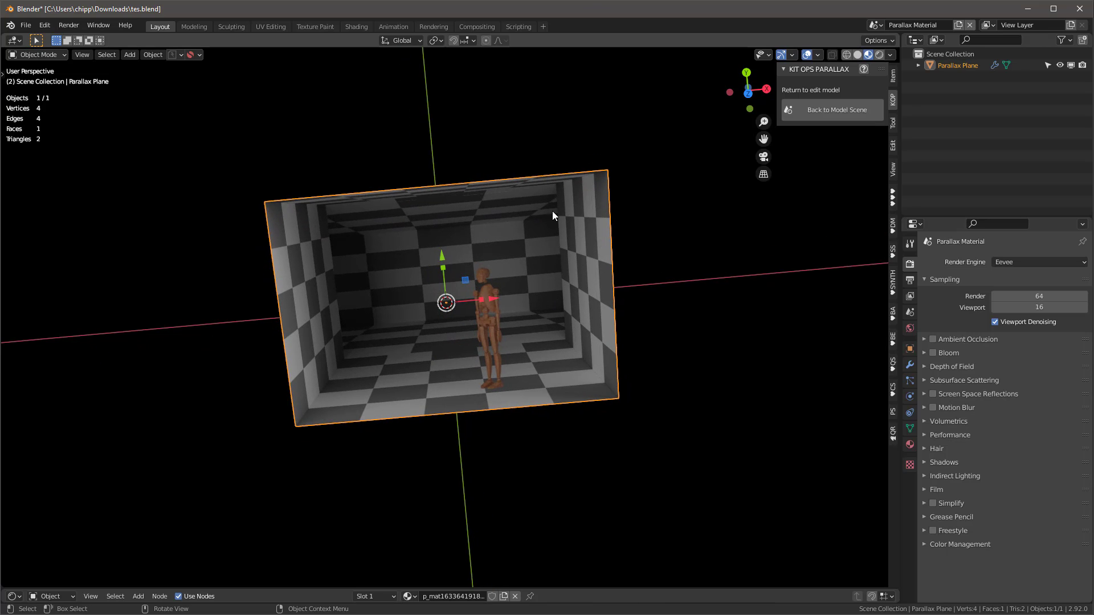
- Examine how the checkerboard interior and mannequin shift on the parallax plane from a few more viewing angles
middle_drag(438, 312, 526, 276)
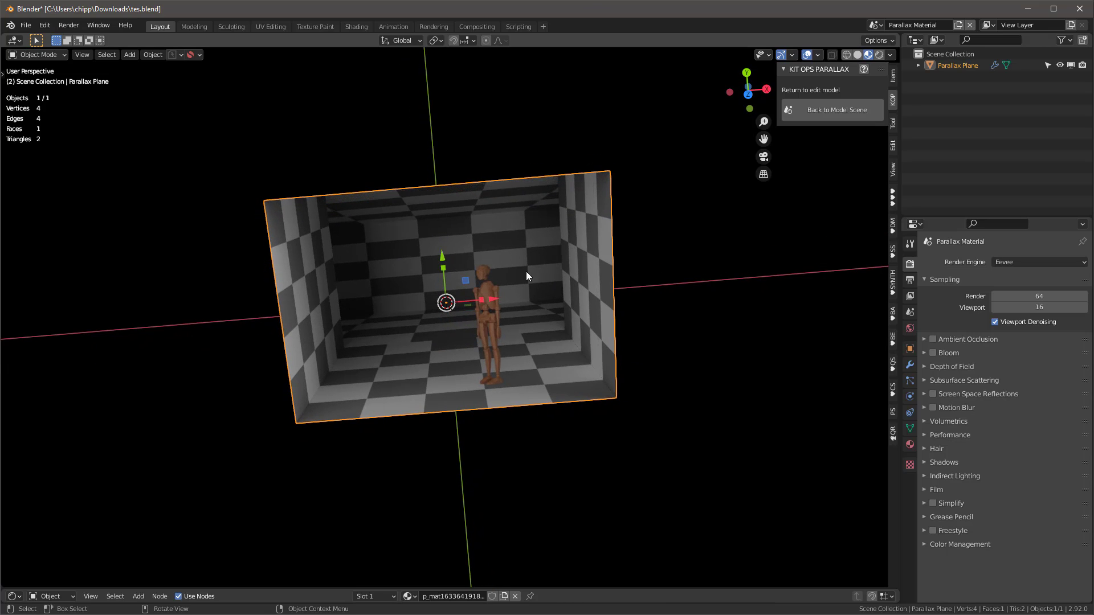
middle_drag(291, 293, 425, 265)
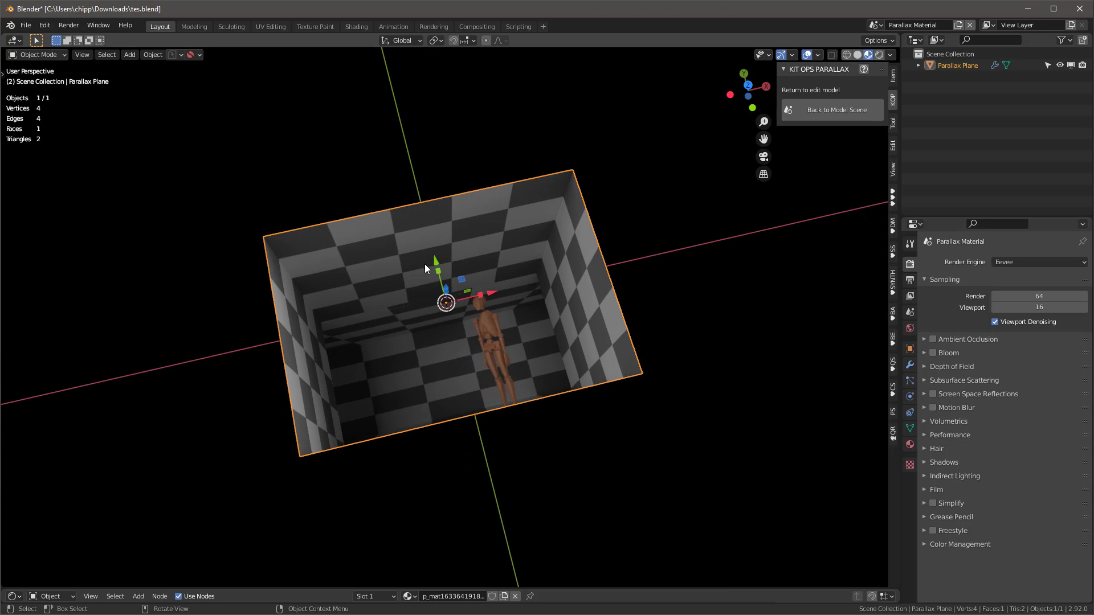
middle_drag(500, 387, 428, 341)
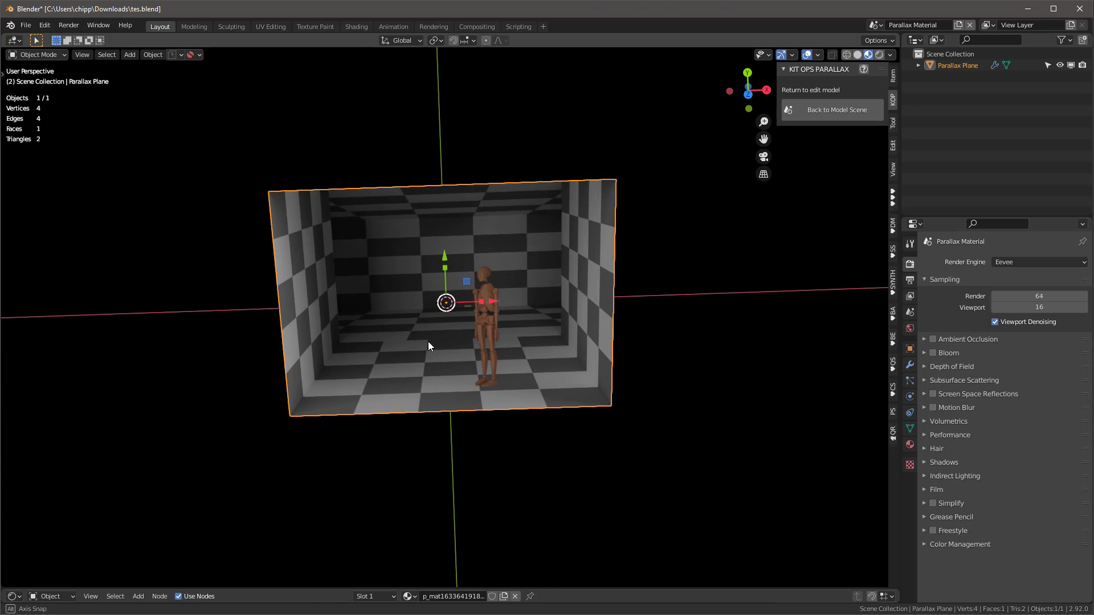
- Return to the Parallax Model scene and examine the modelled checkerboard room and mannequin from outside the front opening
click(835, 110)
scroll(537, 385, down, 4)
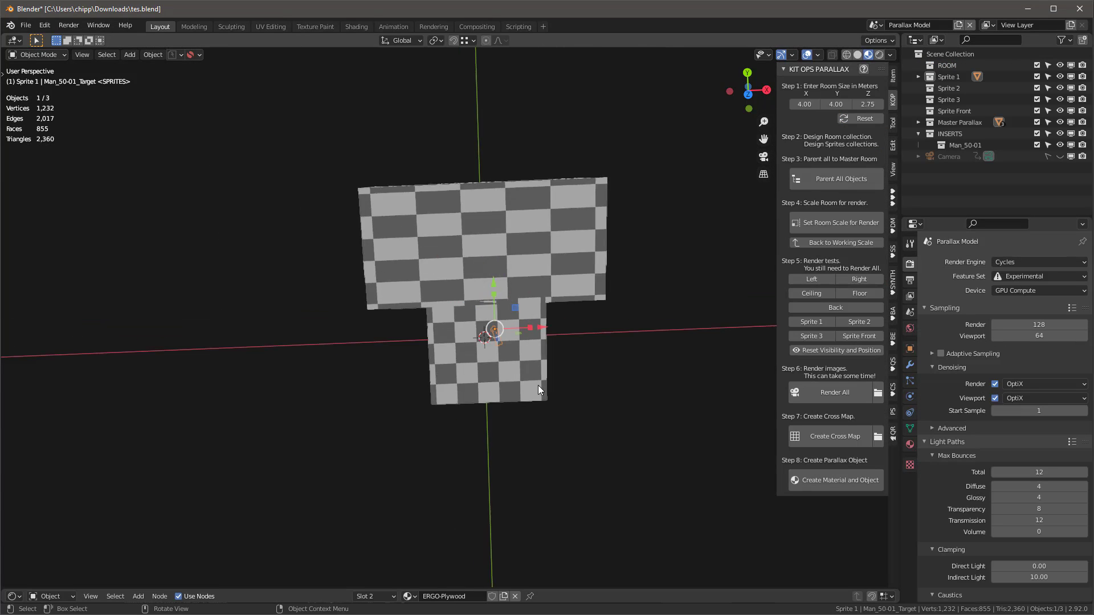
middle_drag(538, 385, 586, 368)
scroll(520, 354, up, 8)
middle_drag(521, 354, 289, 3)
scroll(340, 58, down, 3)
middle_drag(340, 58, 462, 221)
scroll(435, 169, down, 2)
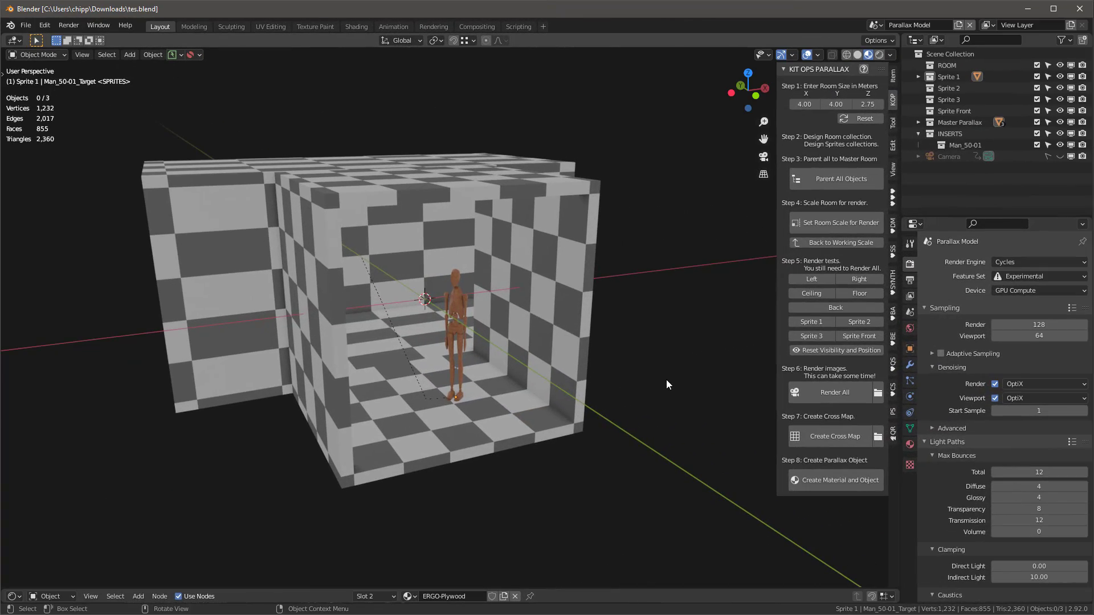
mouse_move(666, 380)
middle_down()
mouse_move(570, 363)
mouse_move(562, 412)
mouse_move(667, 377)
middle_up()
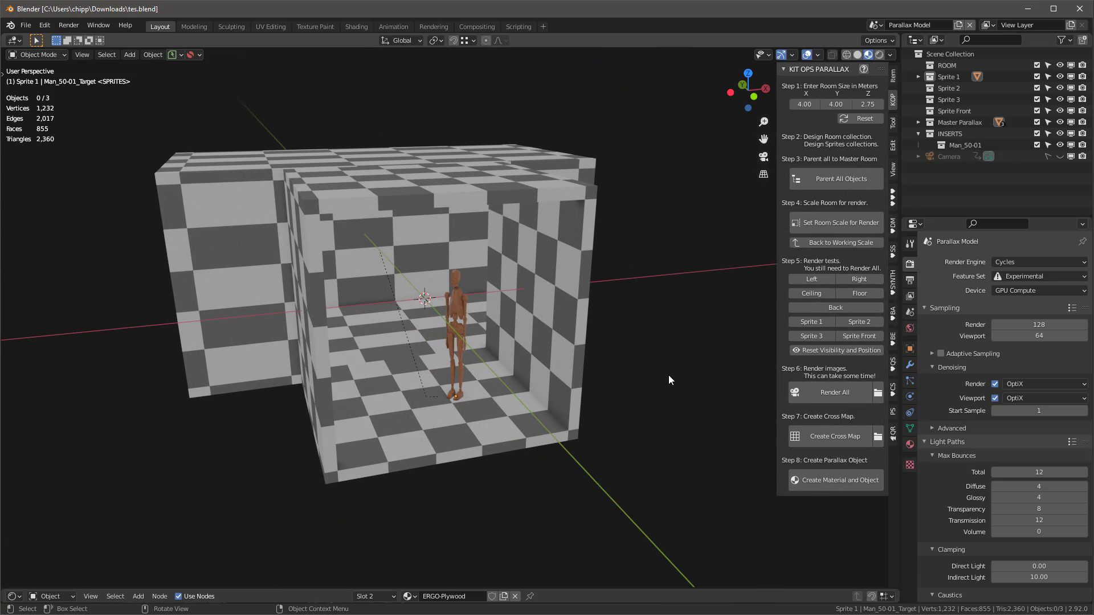
- View the room through the scene camera and enlarge the lower editor area, changing it to a Timeline
key(KP_0)
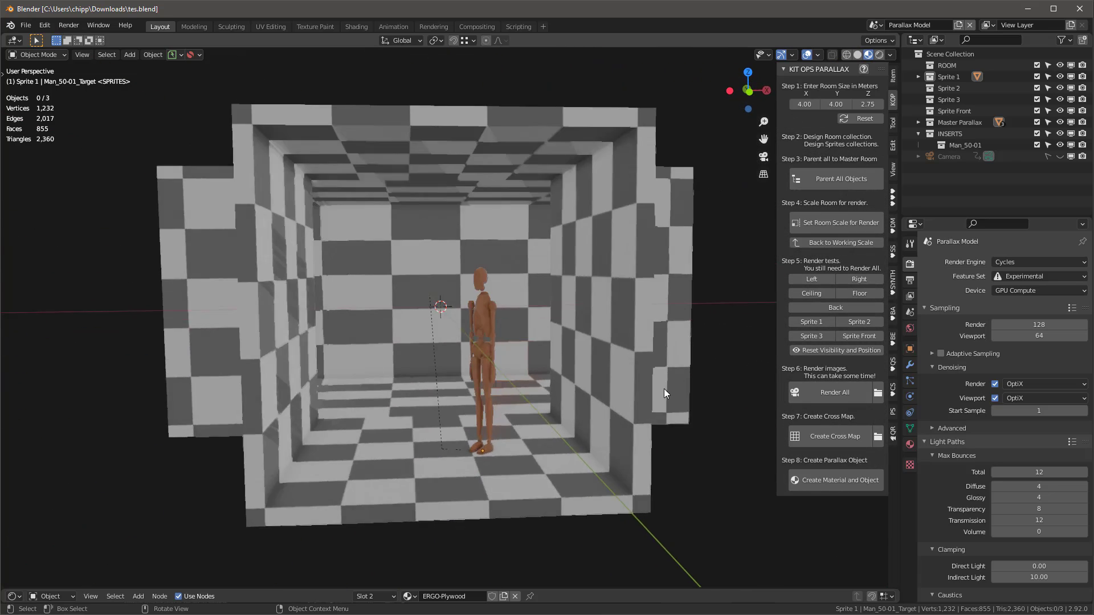
scroll(402, 360, up, 4)
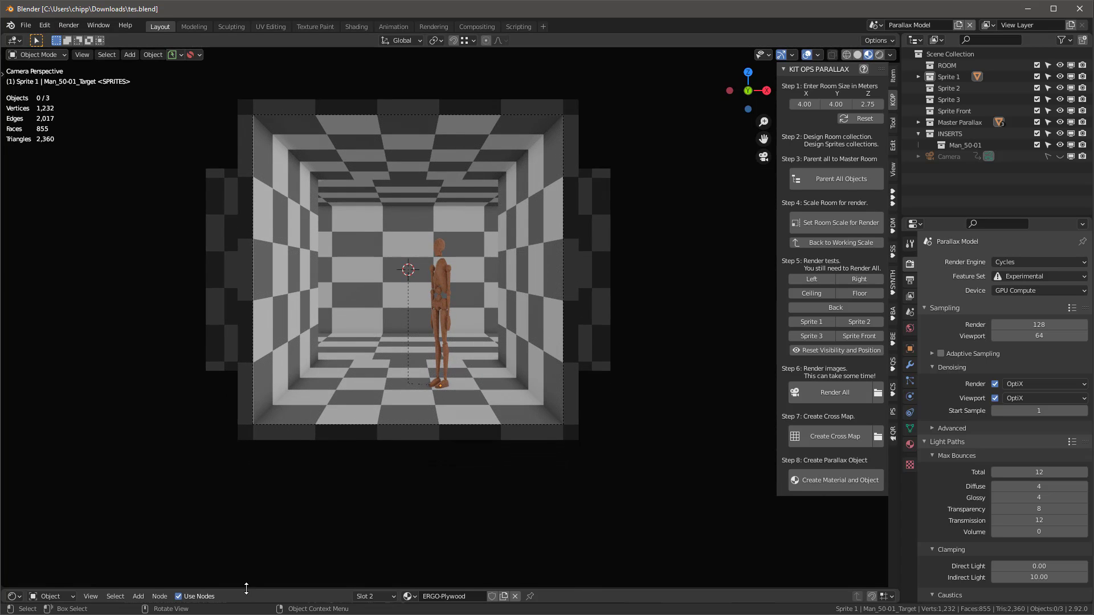
drag(245, 587, 12, 473)
click(14, 476)
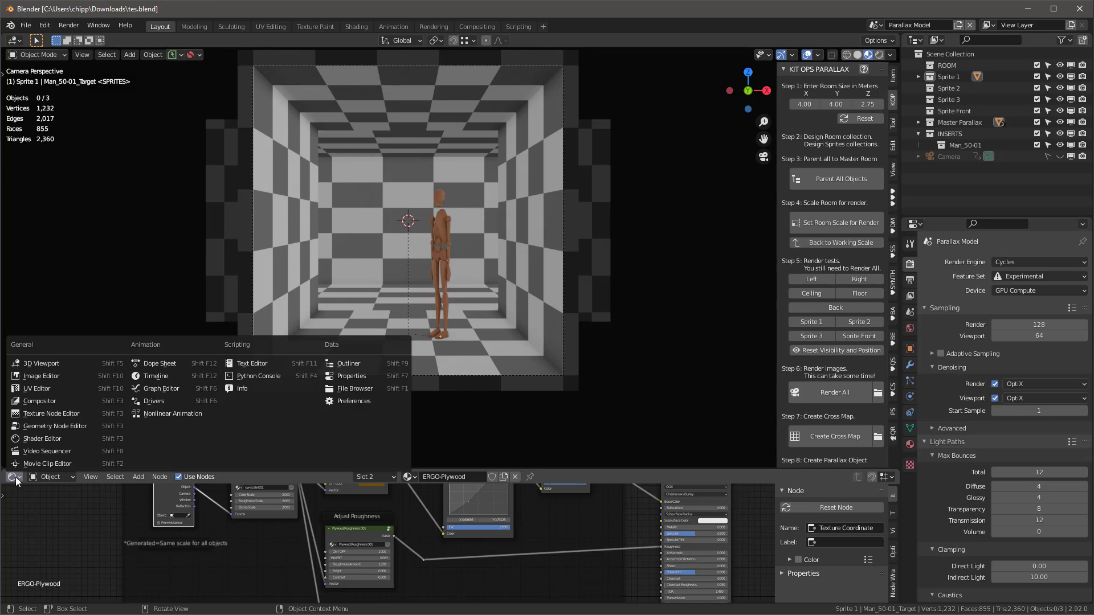
click(156, 376)
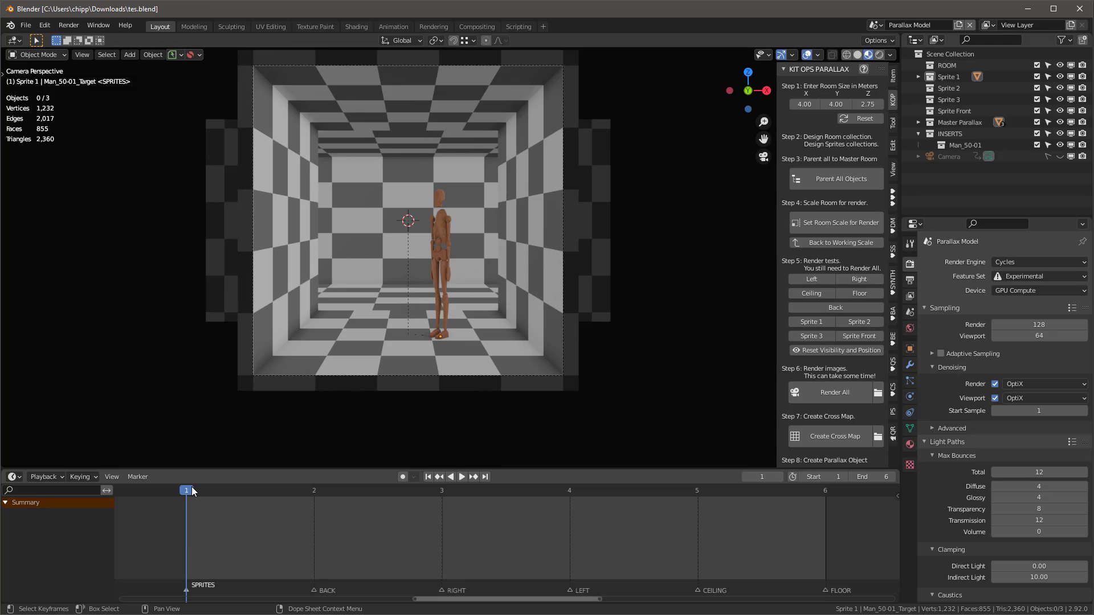
- Examine the camera views at the SPRITES, BACK, RIGHT, LEFT and CEILING markers, return to frame 1, and collapse the Timeline
drag(186, 491, 309, 505)
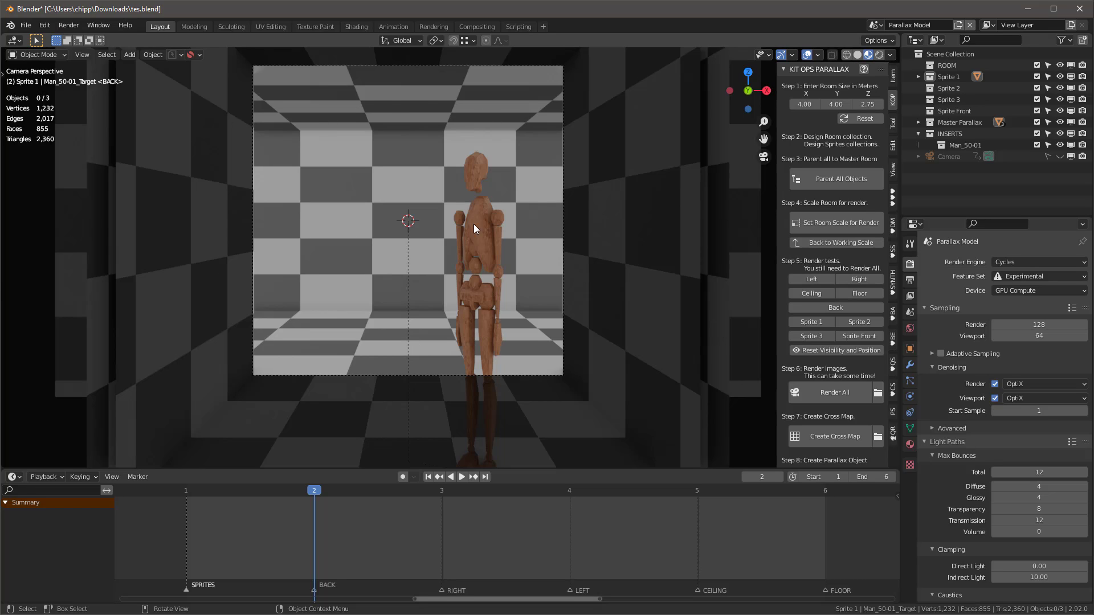
click(419, 491)
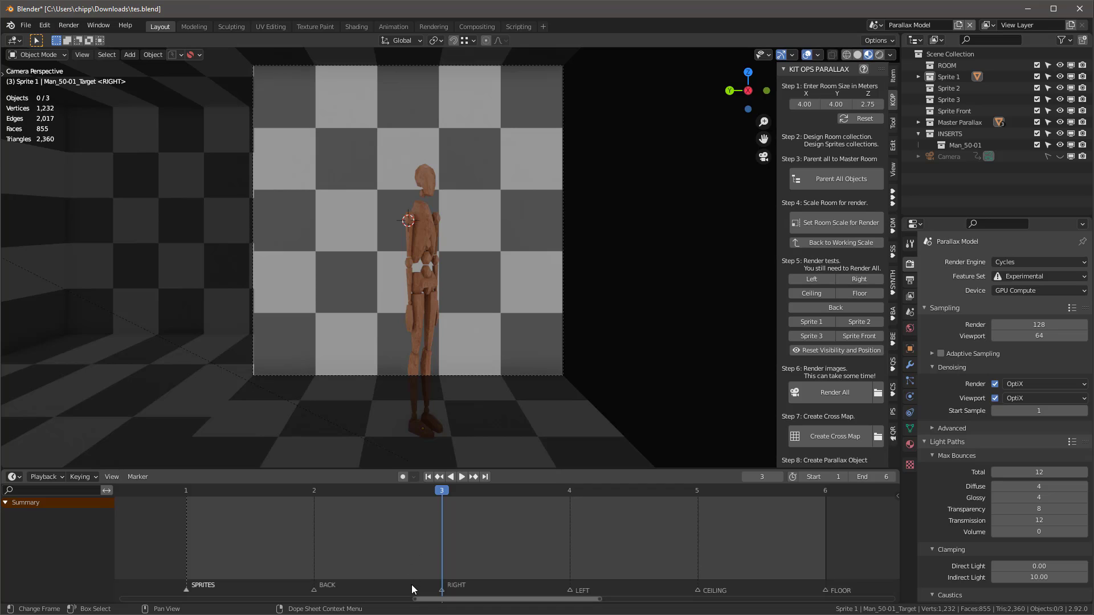
click(460, 476)
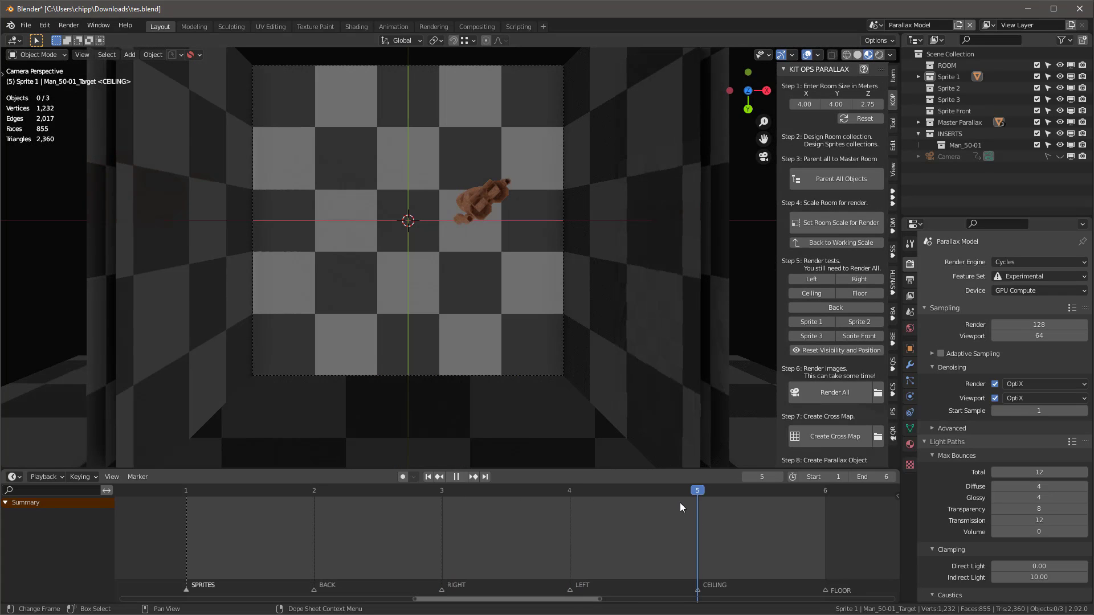
mouse_move(679, 503)
mouse_down()
mouse_move(824, 521)
mouse_move(197, 497)
mouse_up()
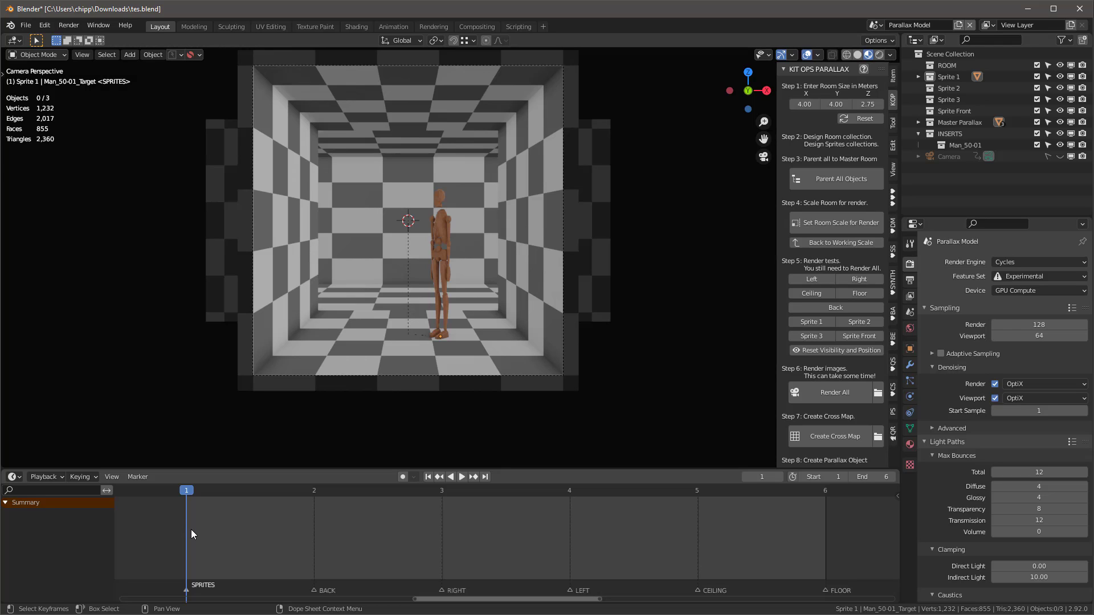
drag(247, 467, 242, 594)
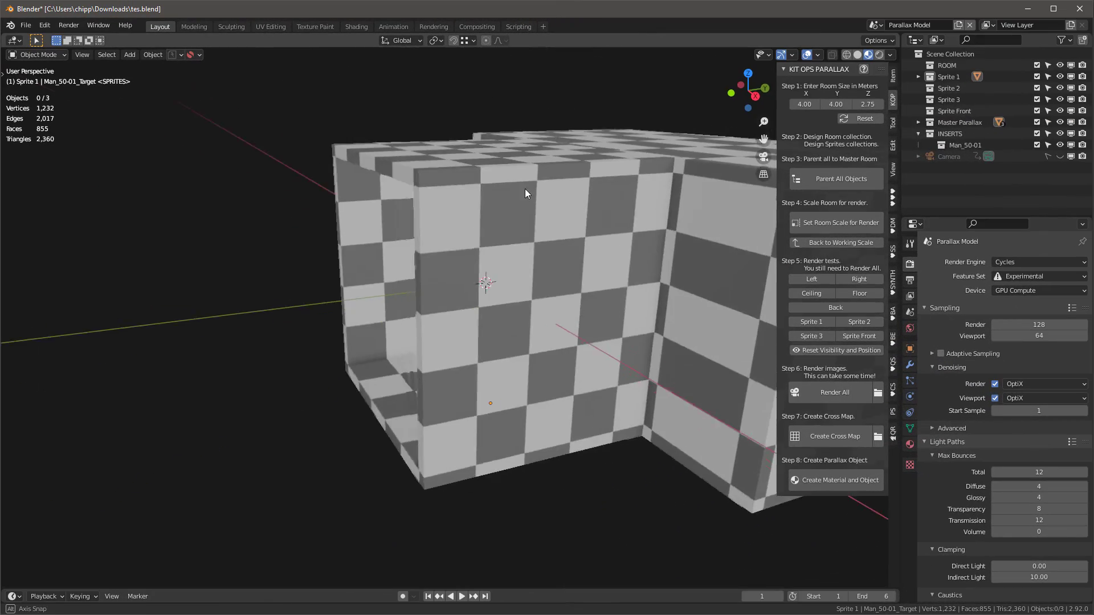
- Switch to the Parallax Material scene and orbit to face the parallax plane's interior
click(877, 25)
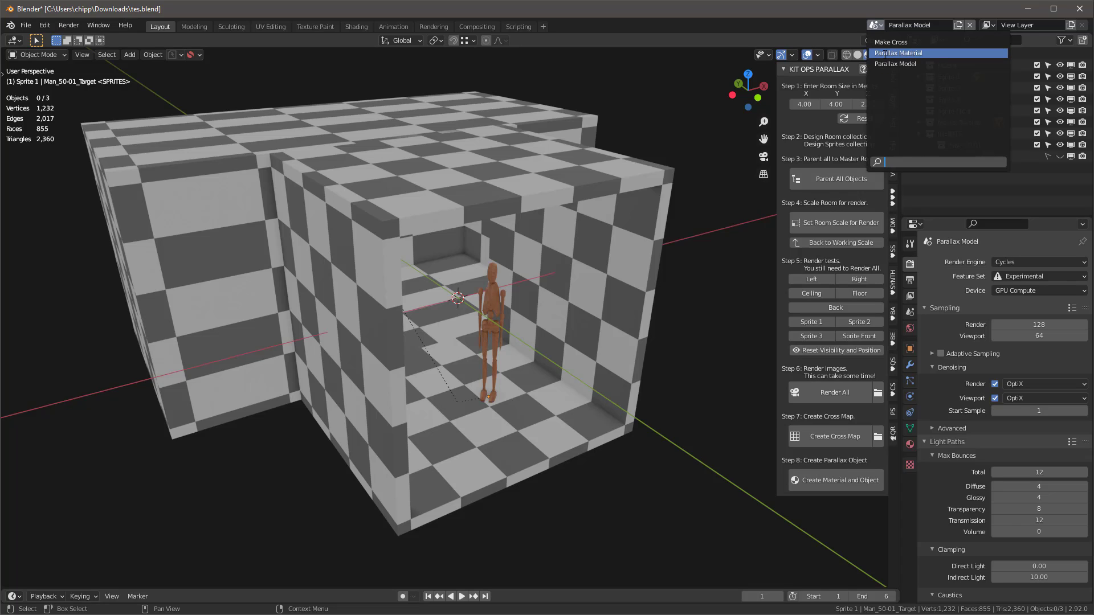
click(895, 53)
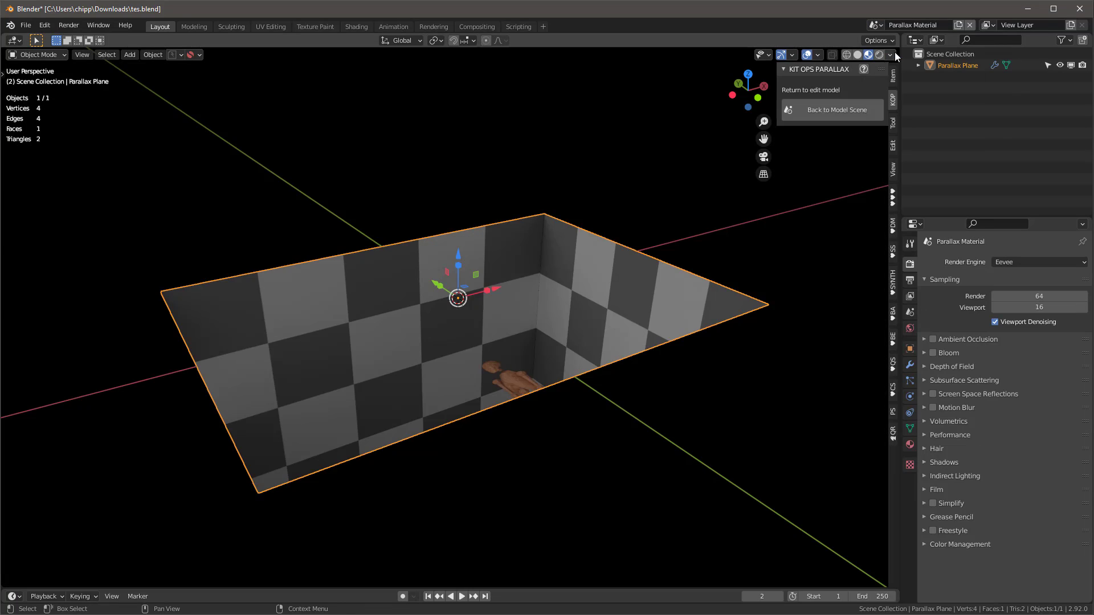
middle_drag(504, 166, 462, 228)
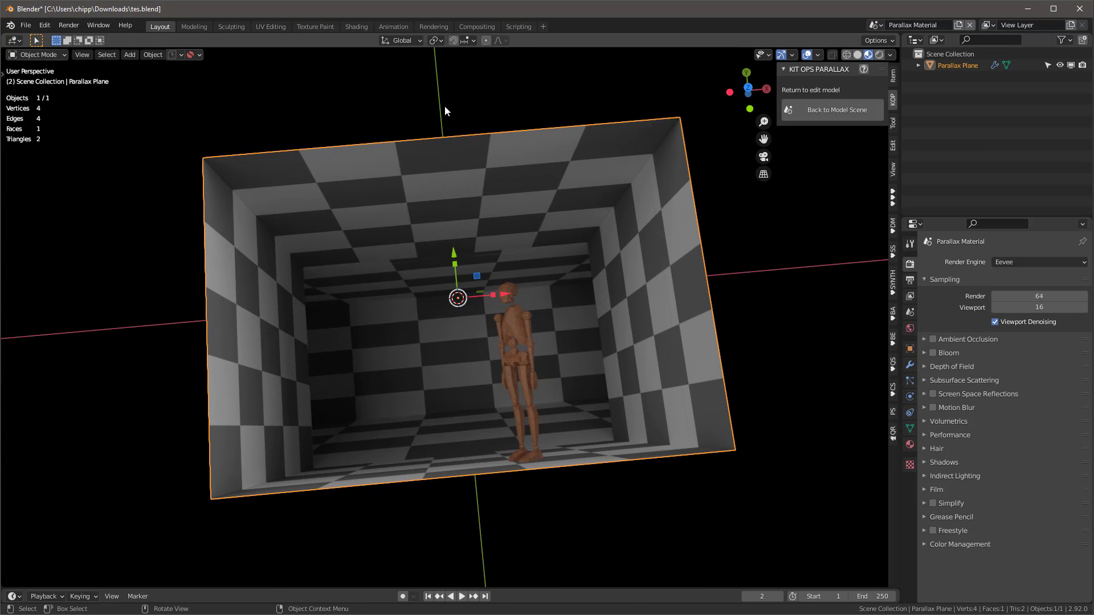
- Open the Shading workspace and display crossmap.exr in the image editor beside the parallax plane
click(359, 26)
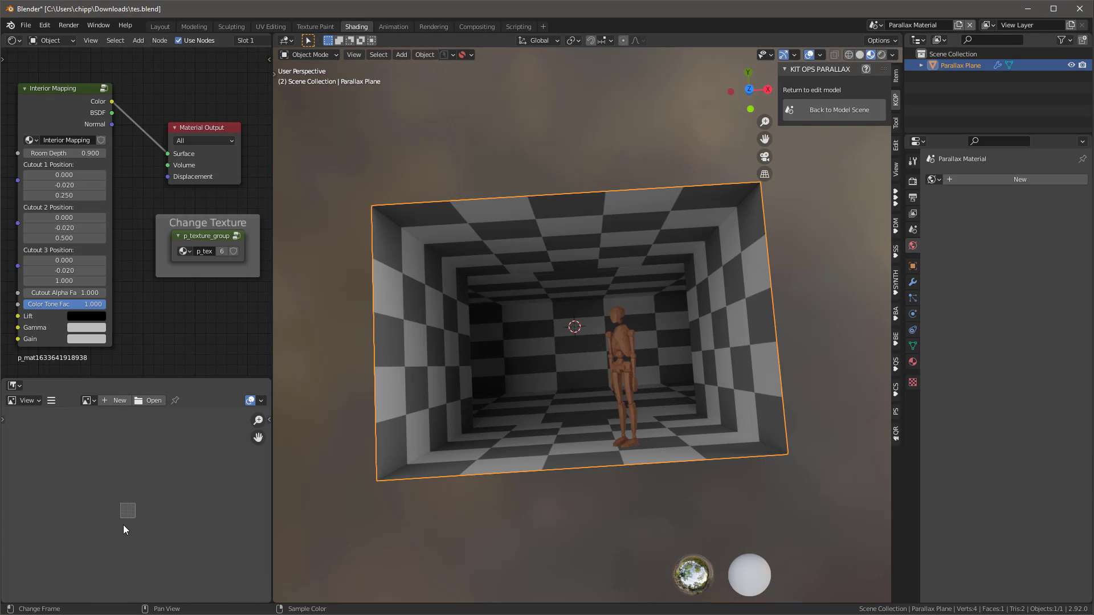
scroll(123, 525, up, 6)
scroll(168, 425, up, 3)
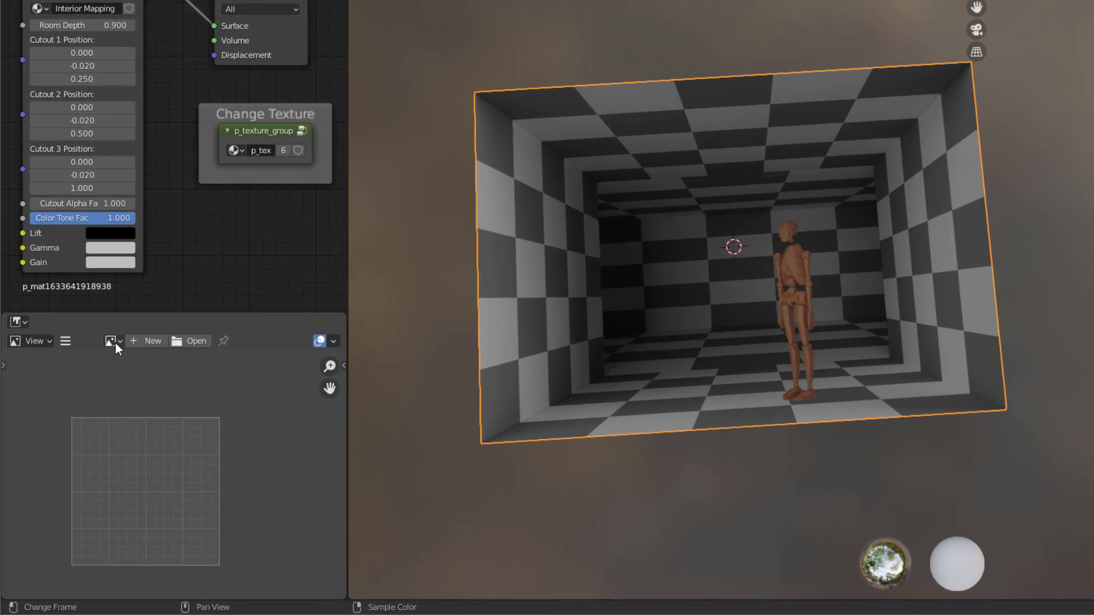
click(115, 343)
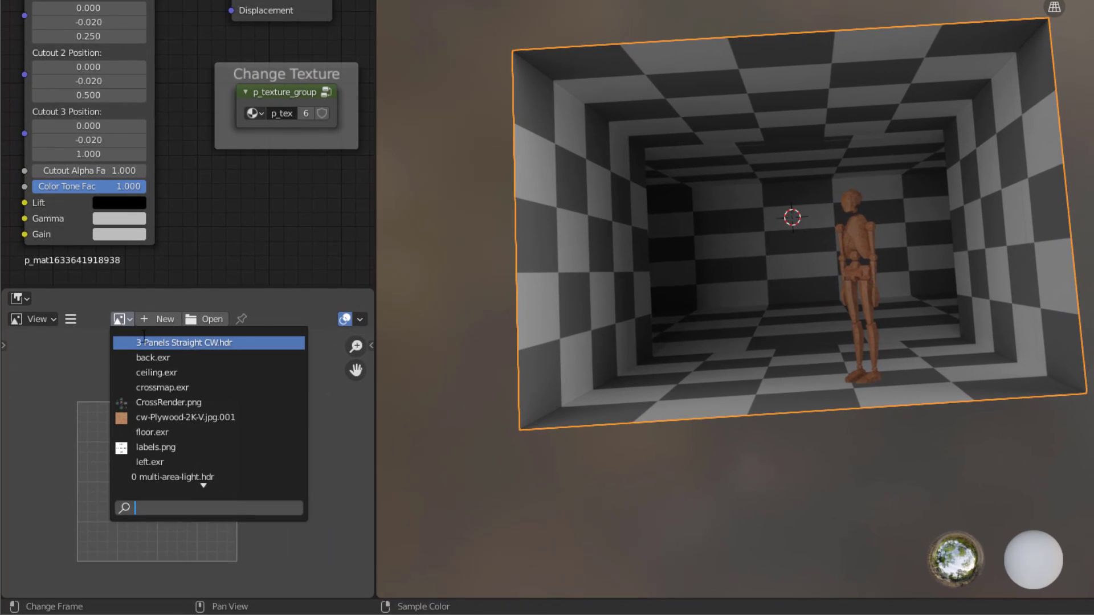
click(203, 442)
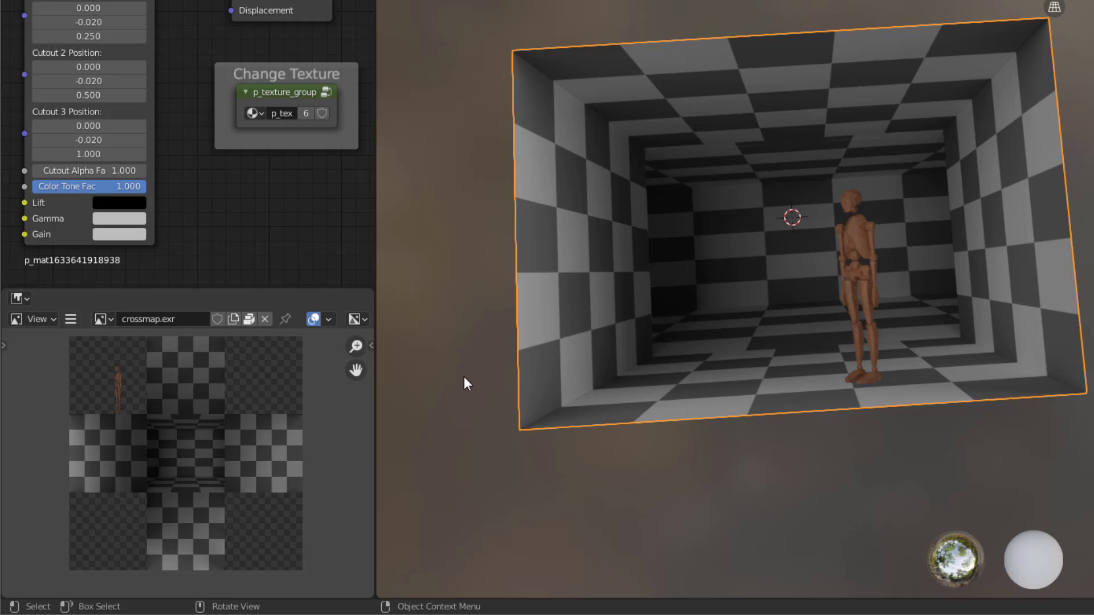
middle_drag(837, 226, 829, 226)
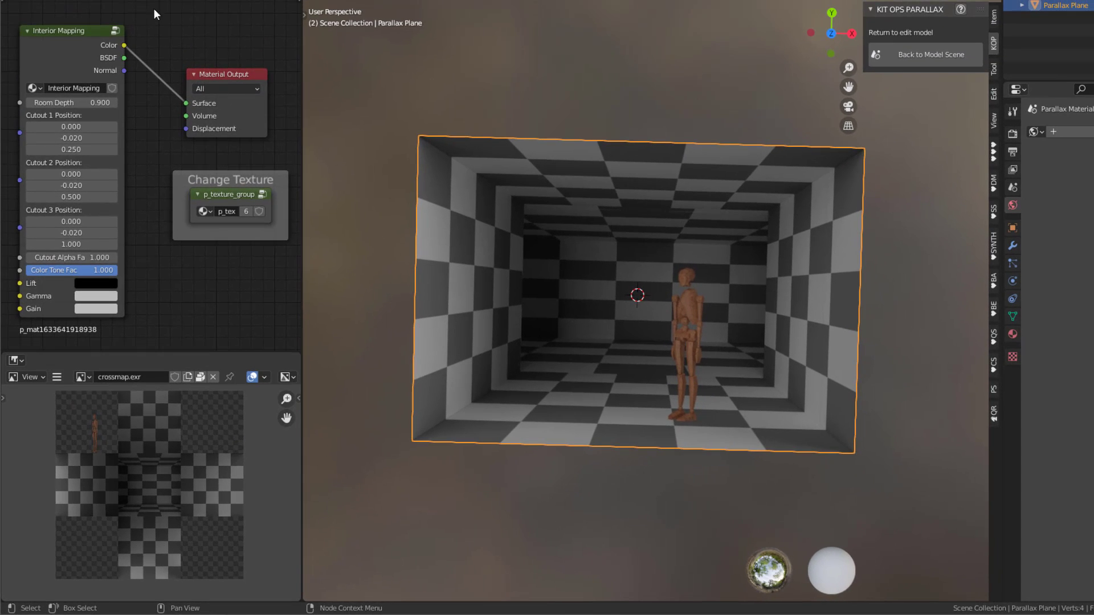
- Display CrossRender.png in the image editor in place of crossmap.exr
click(89, 377)
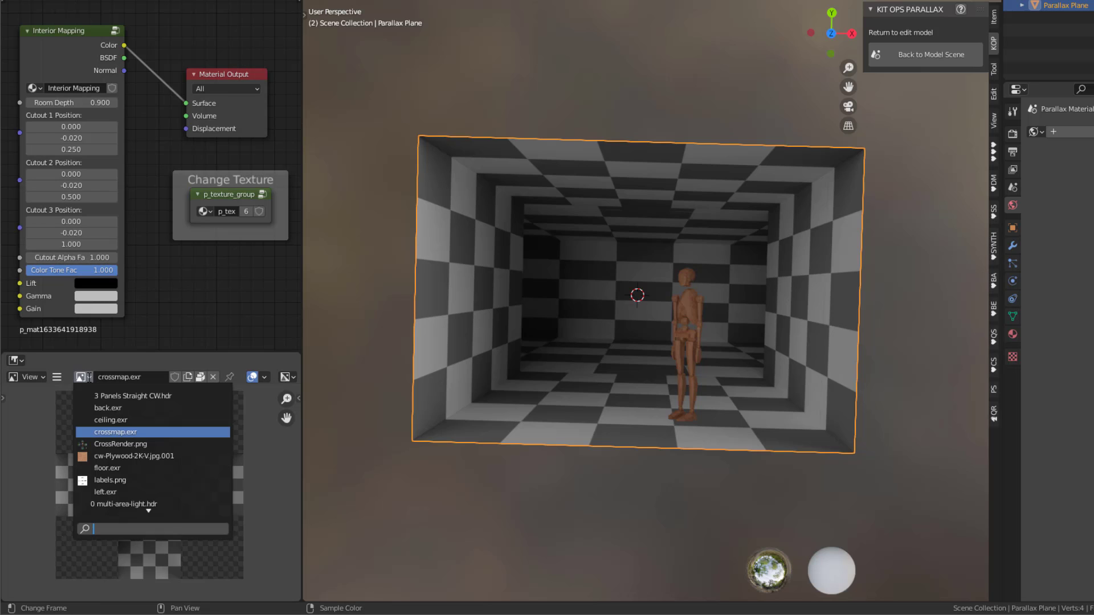
click(88, 378)
click(88, 378)
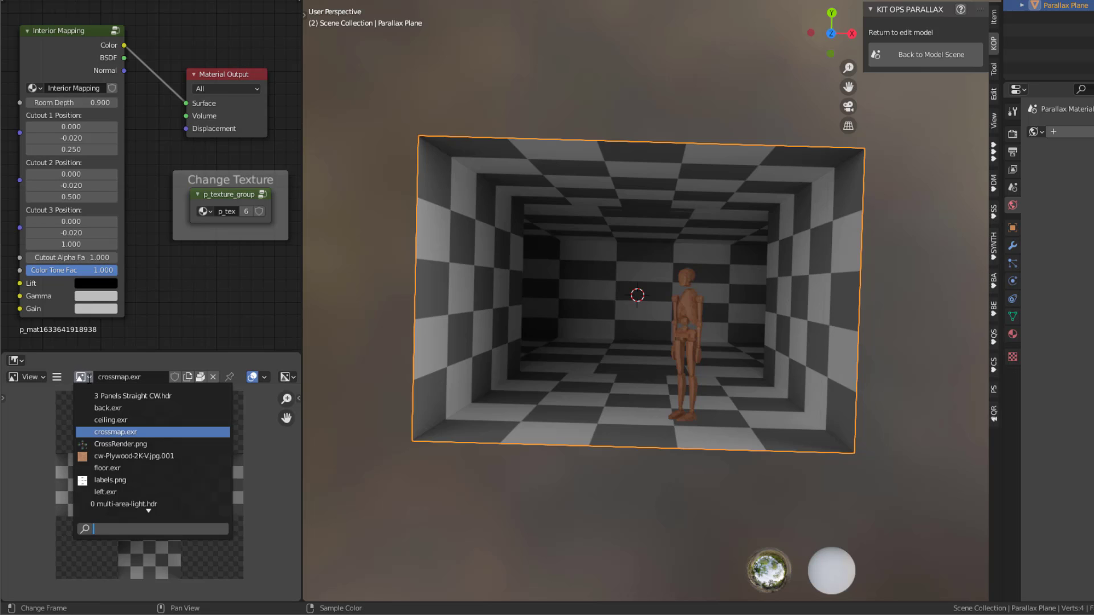
click(138, 445)
- Inside the material's p_texture_group node, replace the image texture with CrossRender.png, and leave the group
click(225, 194)
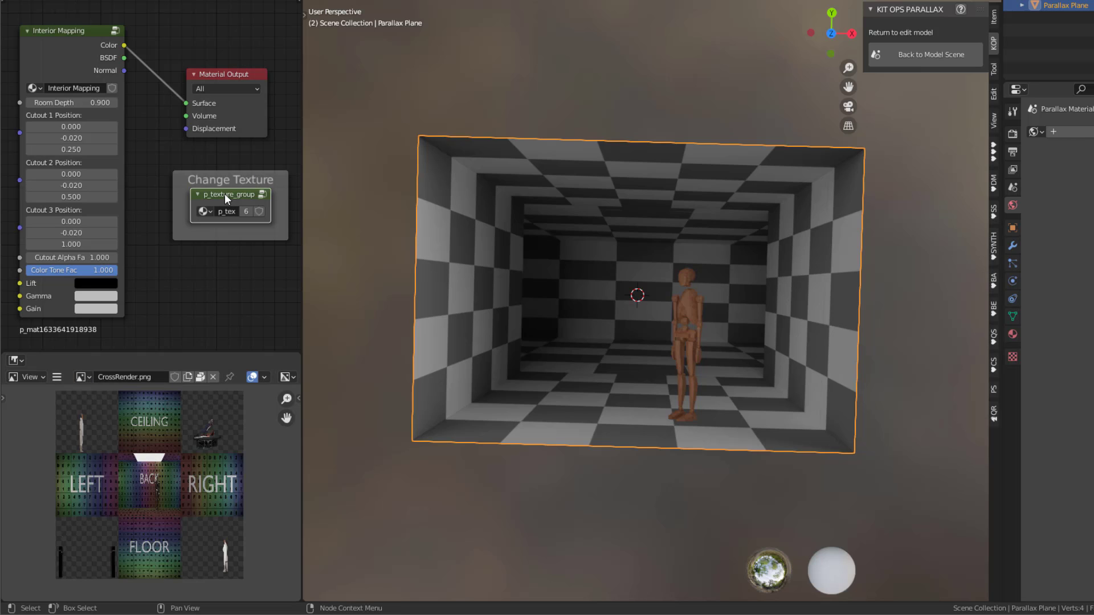
key(Tab)
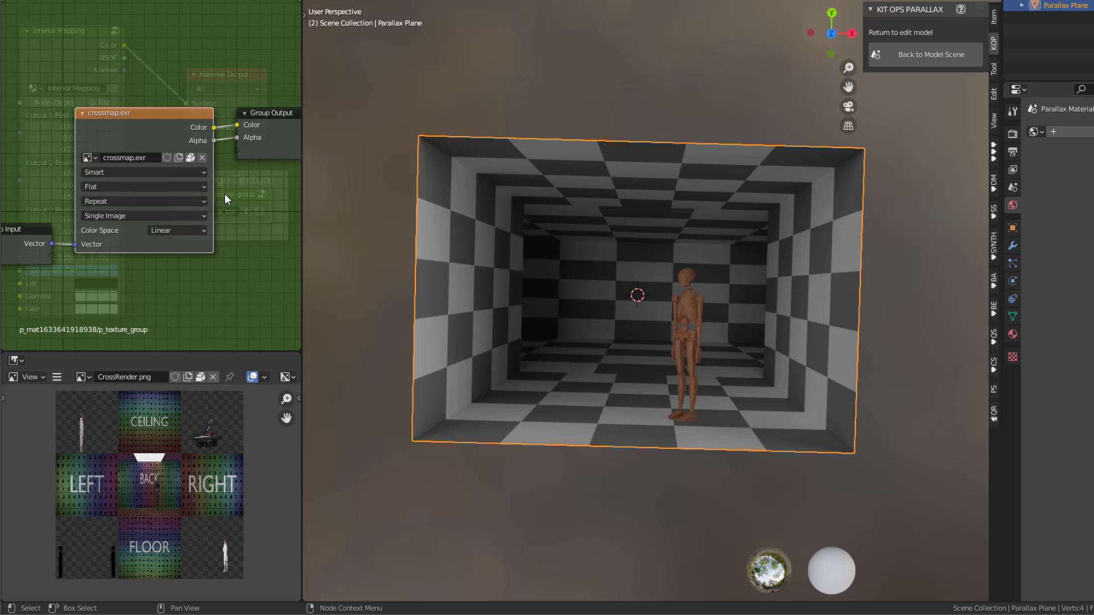
click(90, 158)
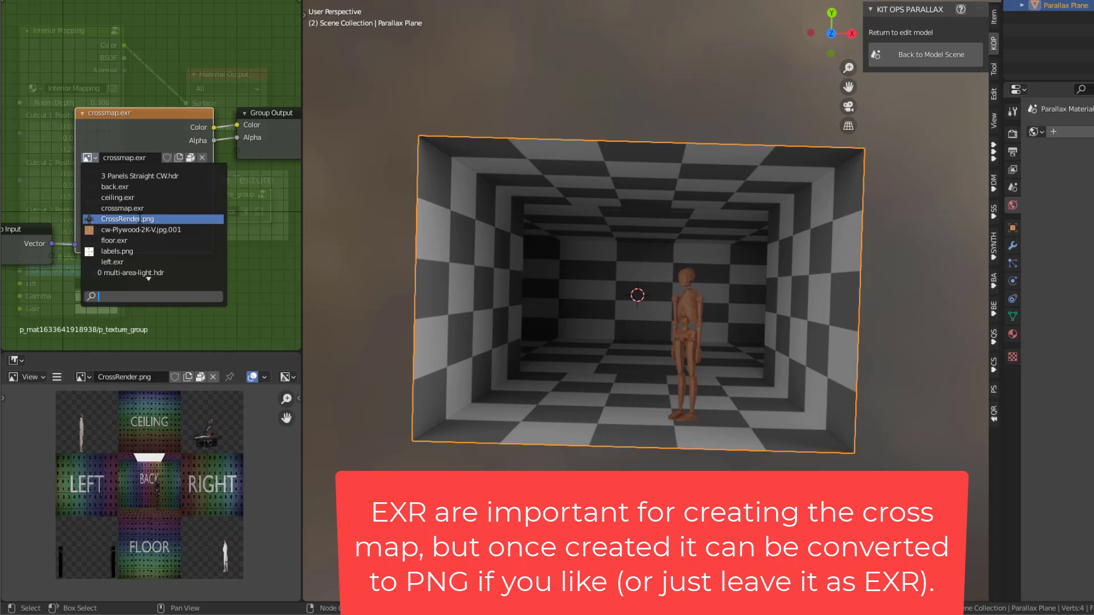
click(141, 219)
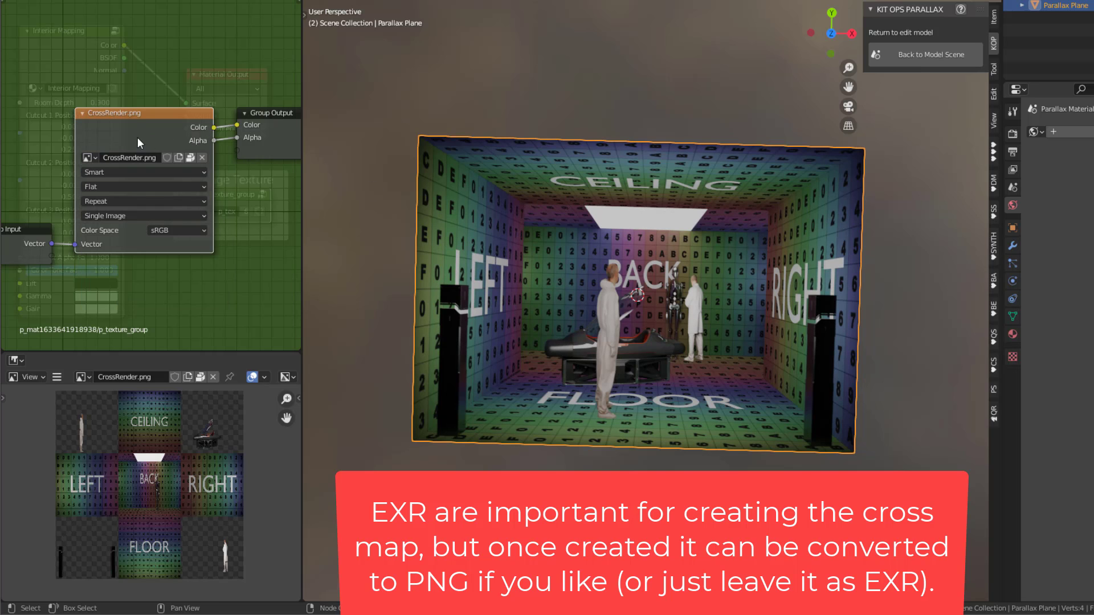
key(Tab)
- Compare the labelled faces and sprites in CrossRender.png with their placement in the parallax plane's interior
middle_drag(678, 297, 649, 273)
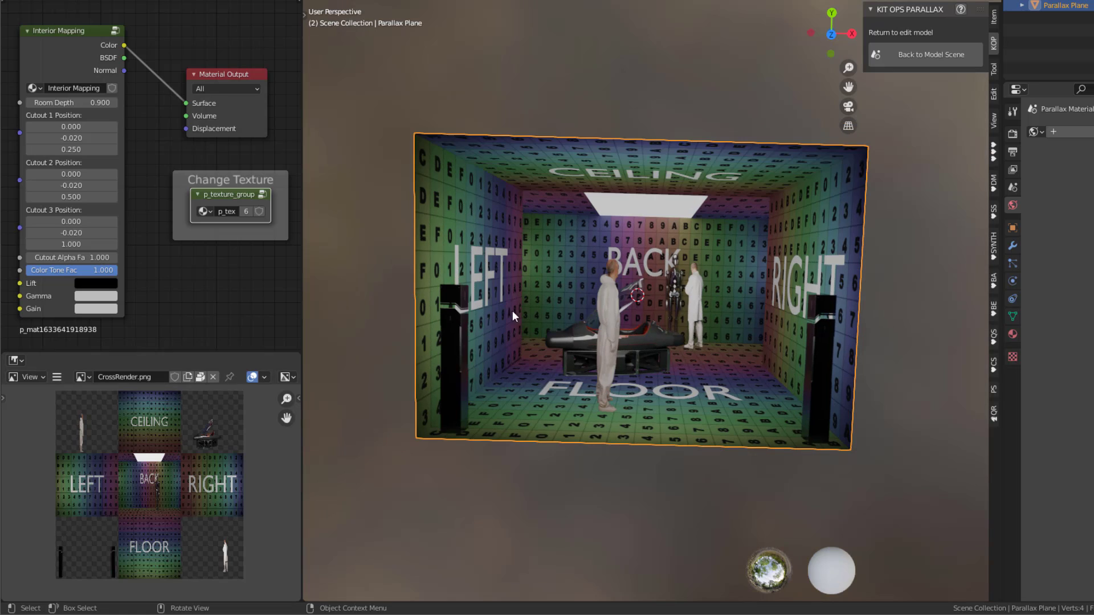
scroll(150, 482, up, 6)
scroll(173, 467, down, 4)
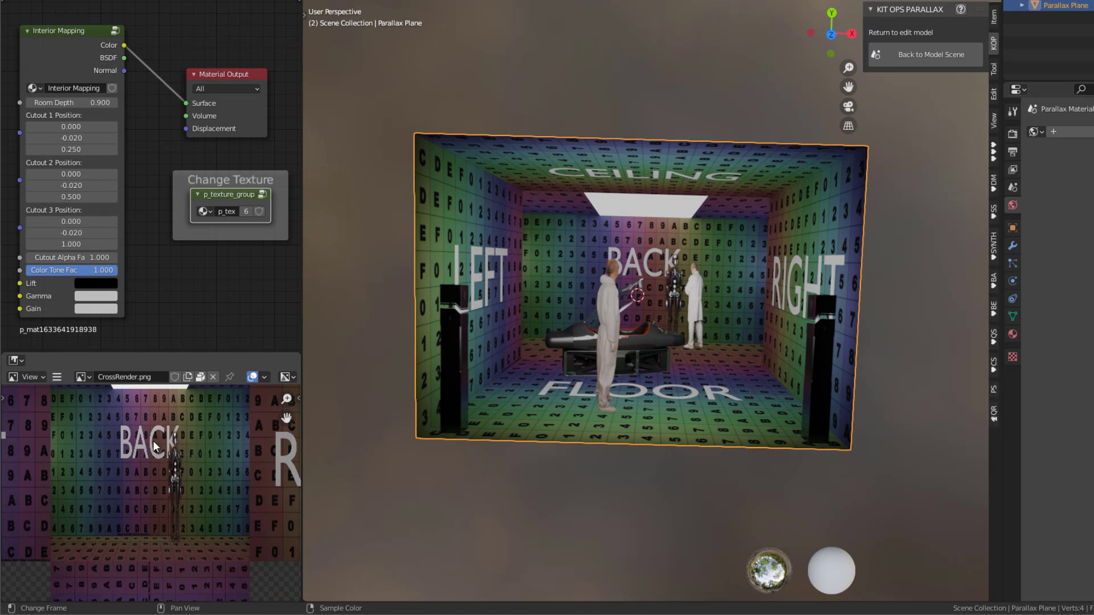
scroll(165, 422, up, 2)
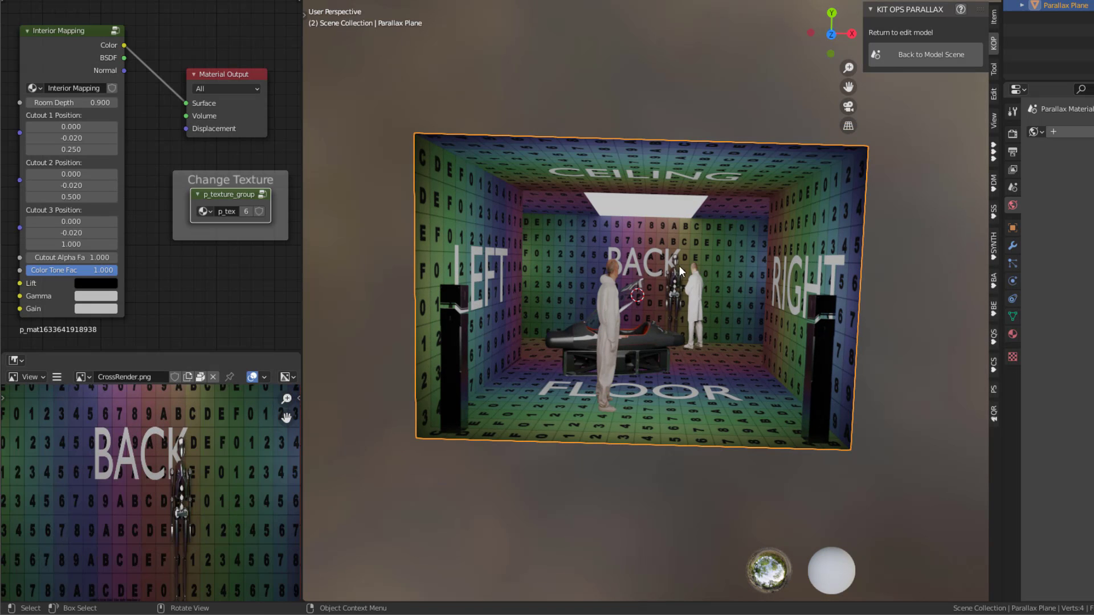
scroll(205, 515, up, 1)
scroll(181, 444, down, 3)
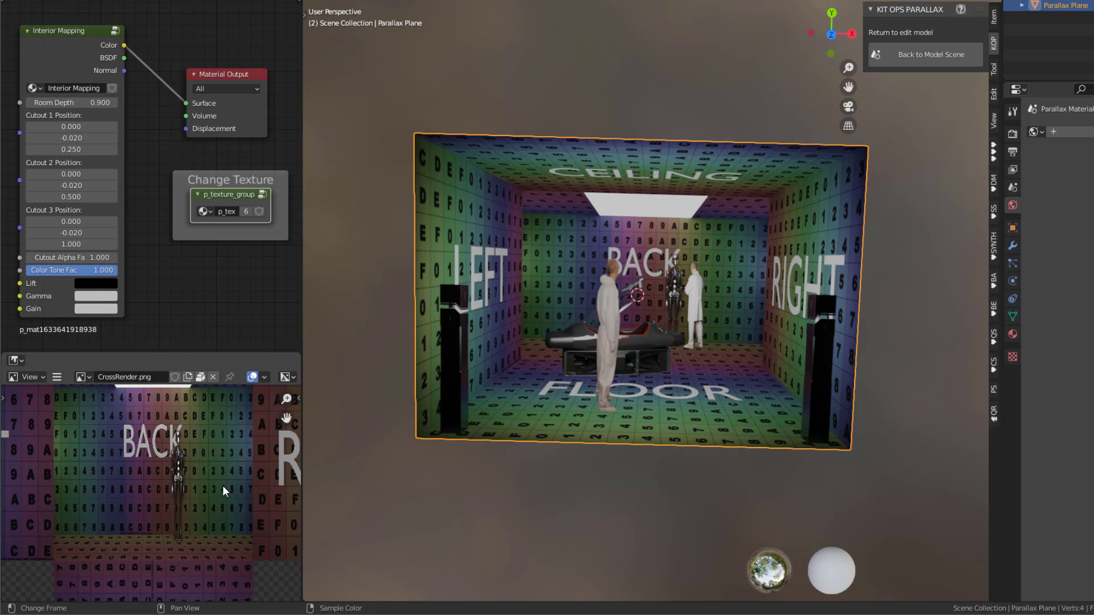
scroll(214, 463, down, 3)
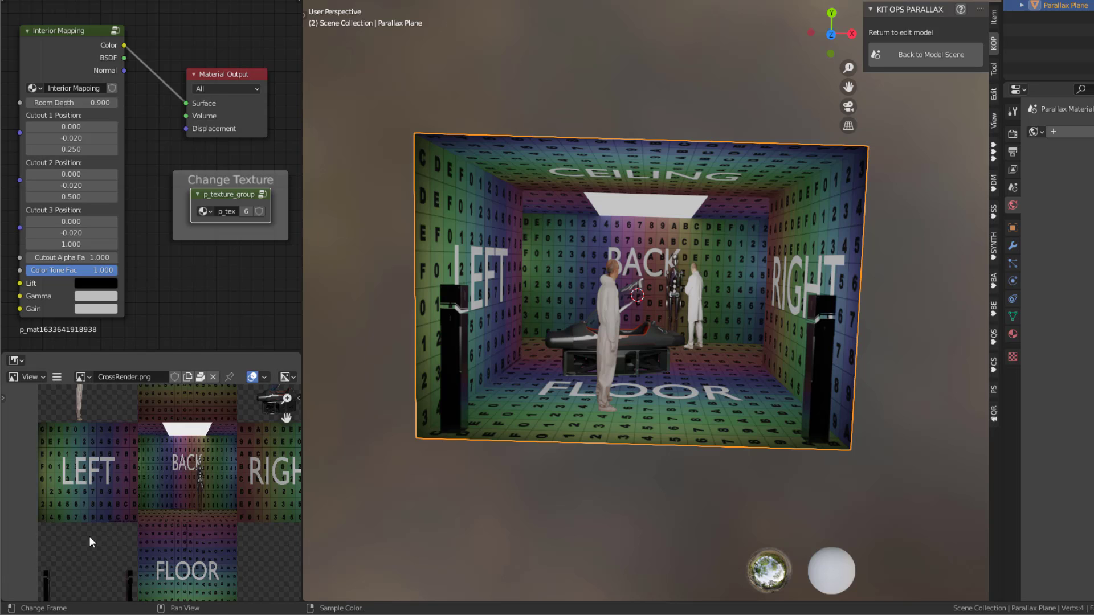
middle_drag(484, 265, 530, 279)
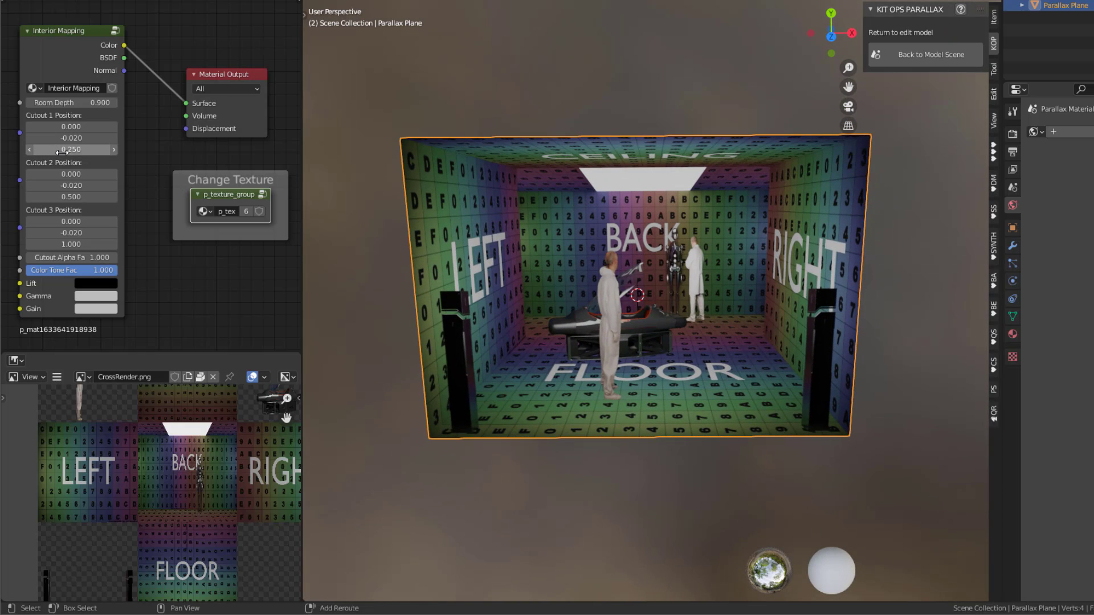
- On the Interior Mapping node, set the third position value to 0.190 for Cutout 1 and 0.420 for Cutout 2
mouse_move(60, 150)
mouse_down()
mouse_move(71, 150)
mouse_move(49, 151)
mouse_move(83, 150)
mouse_move(62, 151)
mouse_up()
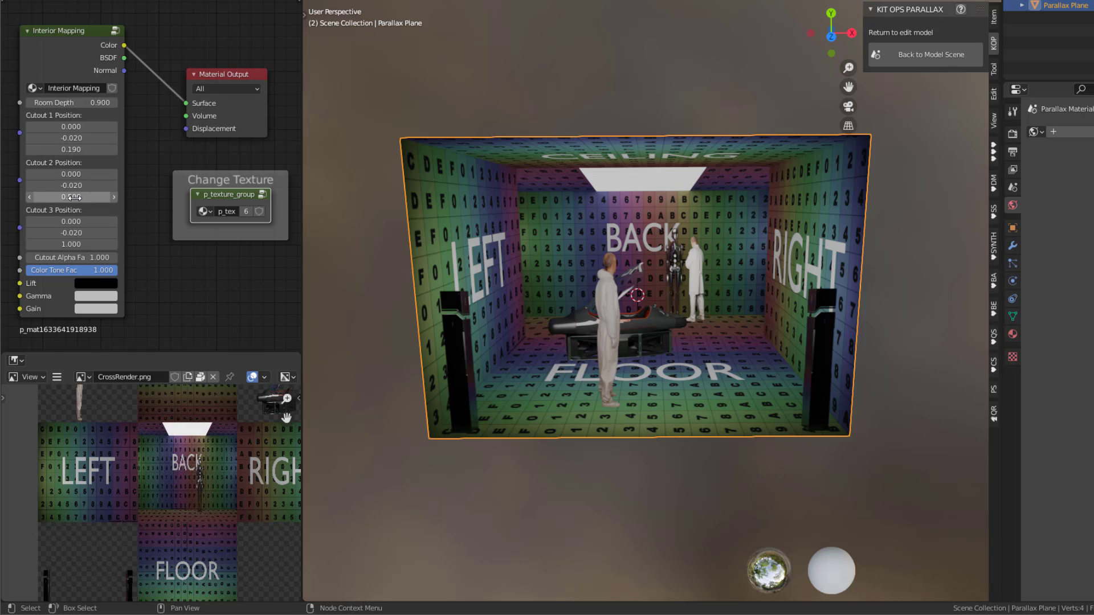
mouse_move(71, 197)
mouse_down()
mouse_move(101, 197)
mouse_move(67, 196)
mouse_up()
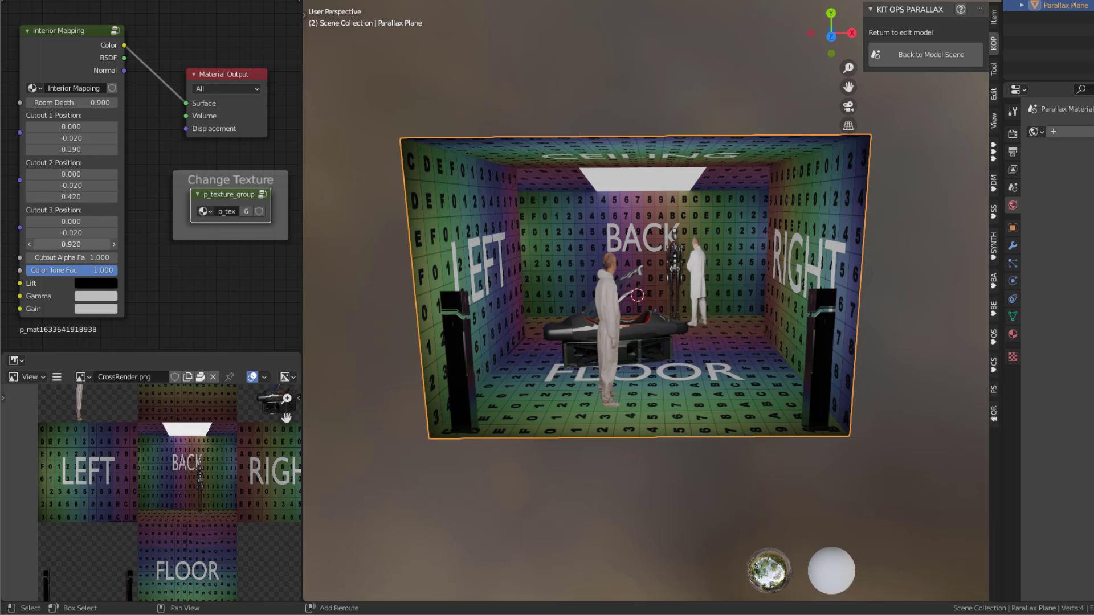
- Try Cutout 3 with a second position value of -0.090 and a third value of 0.510, viewing the interior from different angles
drag(92, 244, 62, 243)
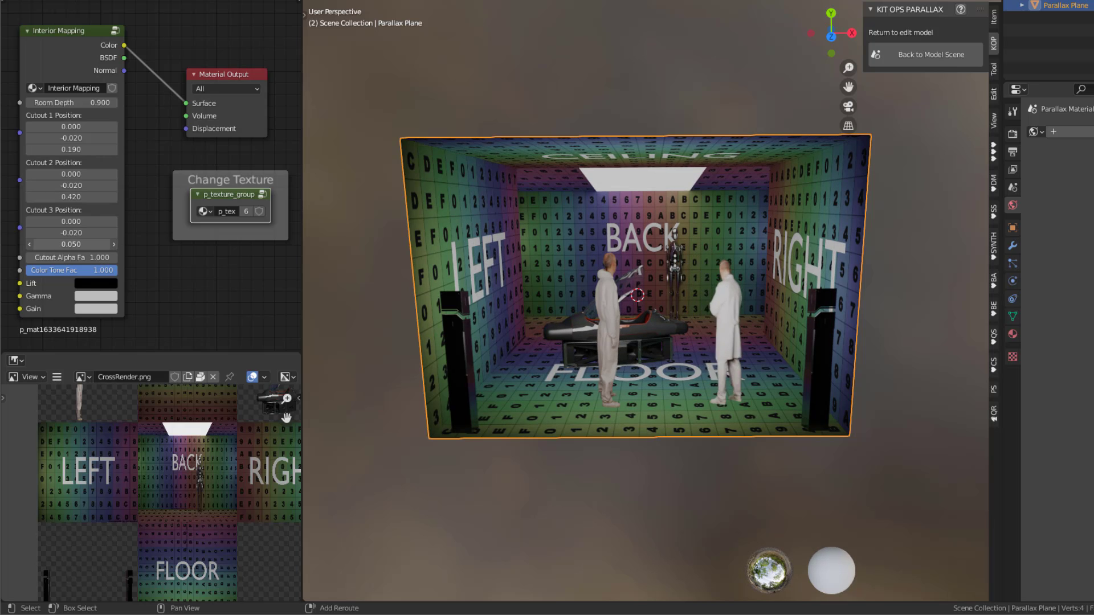
middle_drag(705, 393, 716, 357)
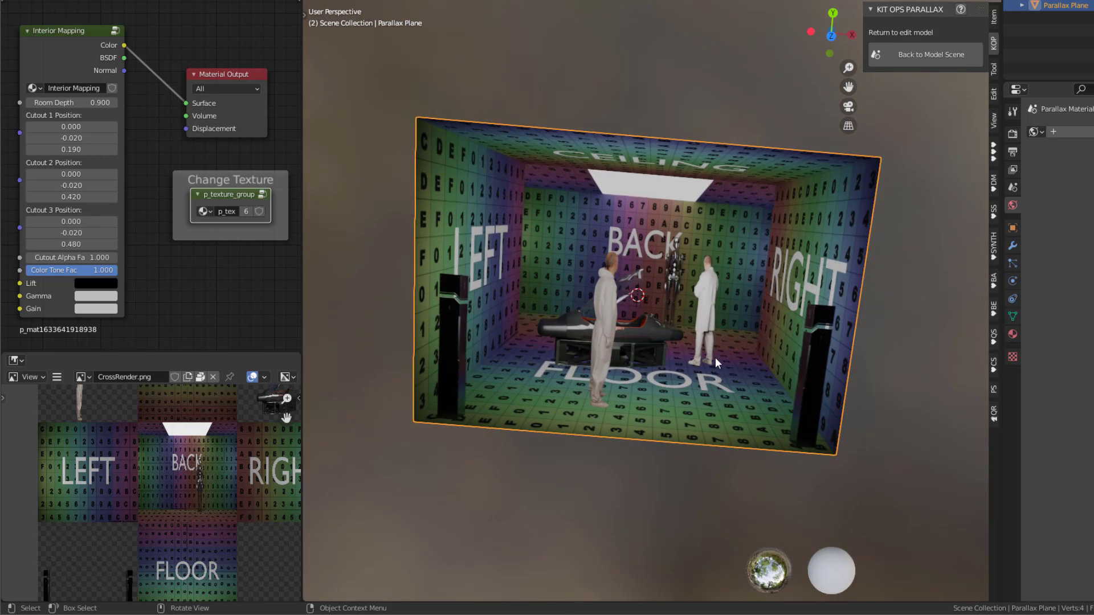
mouse_move(63, 244)
mouse_down()
mouse_move(69, 233)
mouse_move(59, 233)
mouse_up()
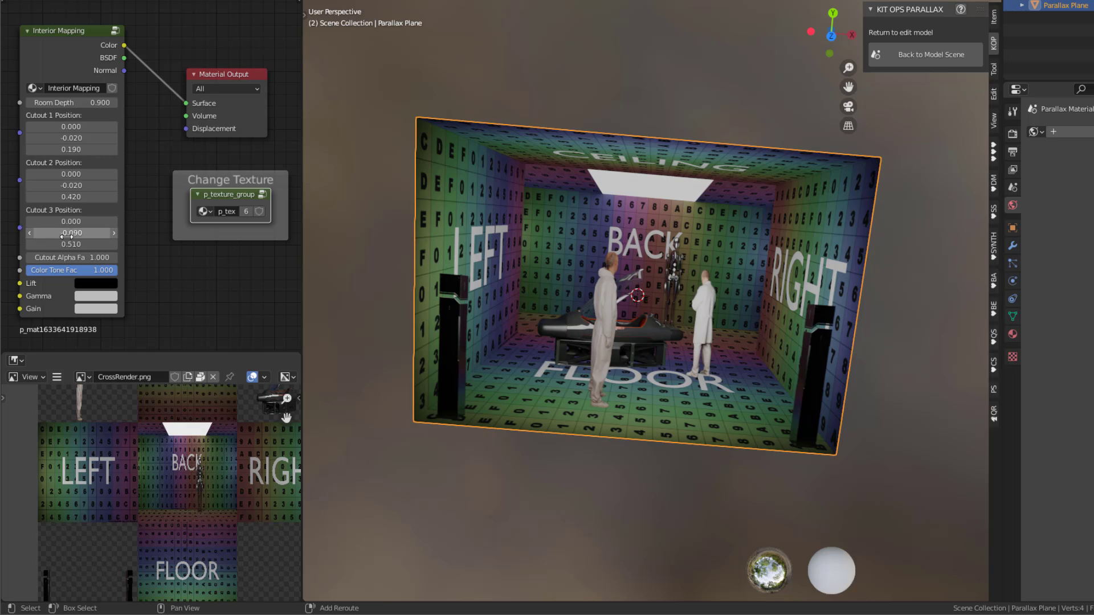
middle_drag(440, 322, 689, 347)
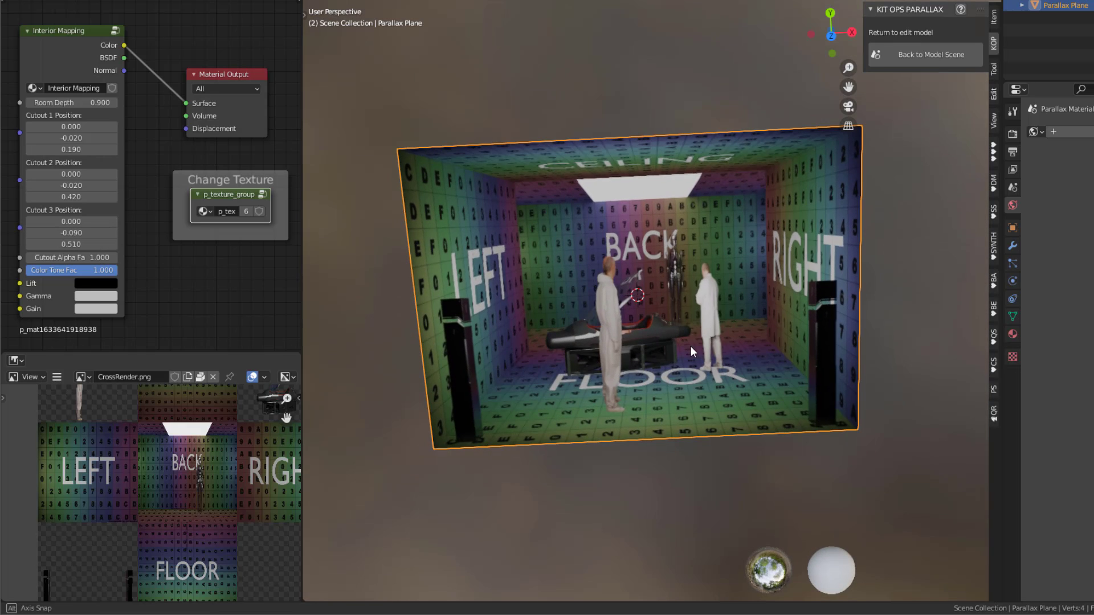
- Set Cutout 3's third position value to 1.620 and its second value to -0.030, and check the interior from several angles
drag(67, 244, 85, 244)
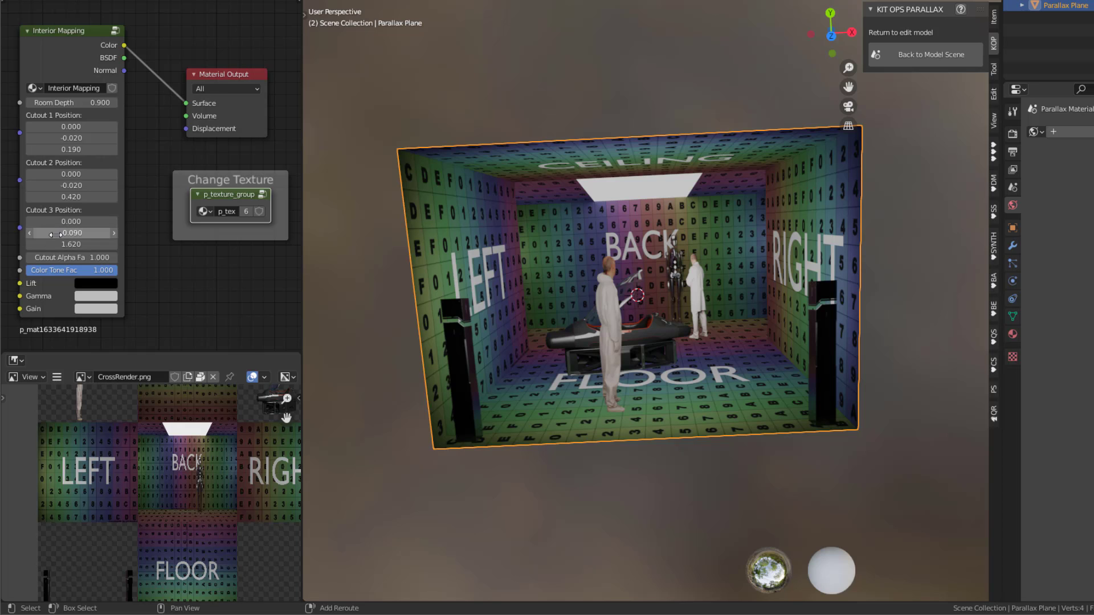
drag(71, 232, 82, 233)
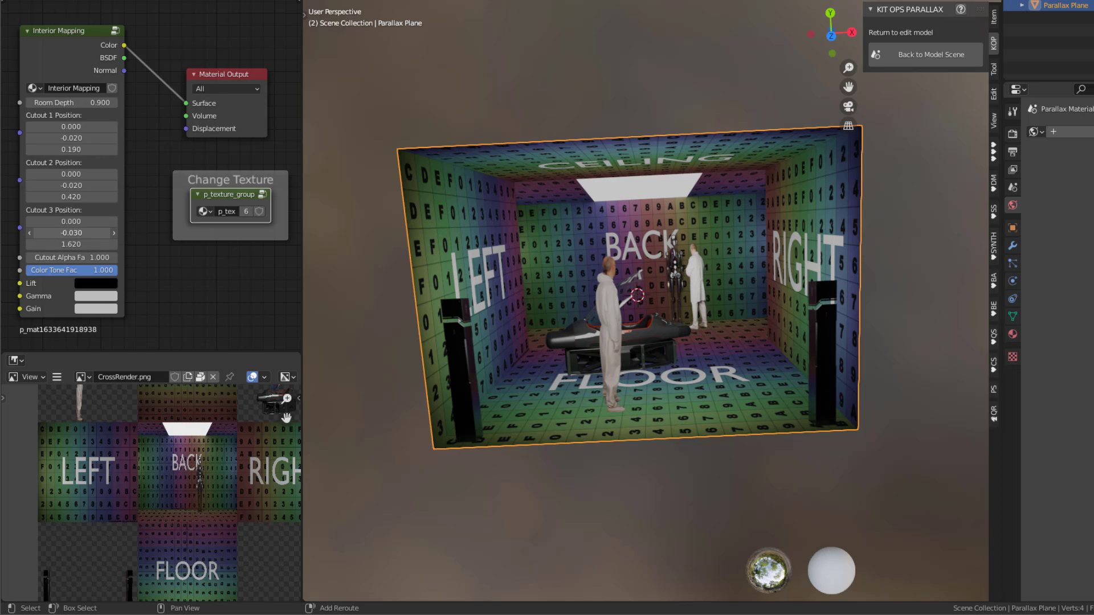
mouse_move(594, 336)
middle_down()
mouse_move(594, 313)
mouse_move(600, 328)
middle_up()
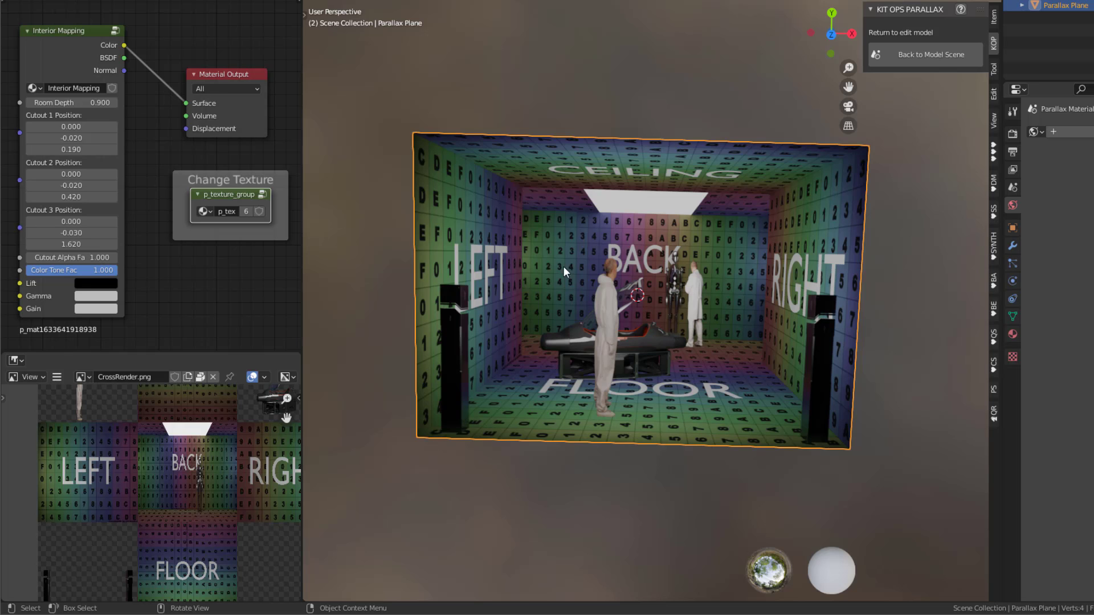
mouse_move(541, 317)
middle_down()
mouse_move(548, 332)
mouse_move(538, 334)
mouse_move(534, 317)
mouse_move(556, 328)
middle_up()
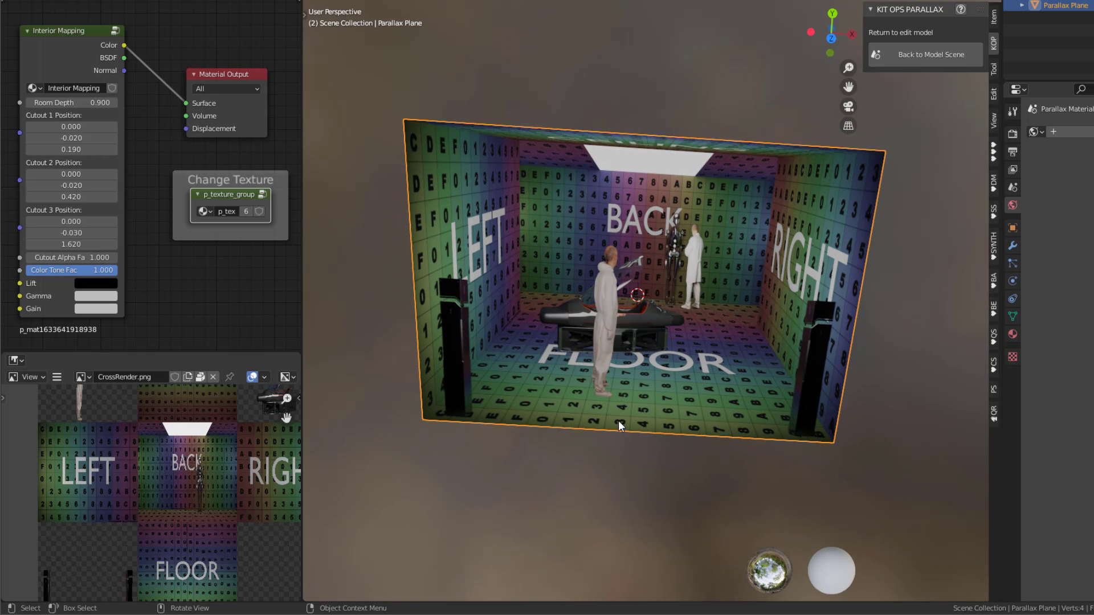
mouse_move(628, 402)
middle_down()
mouse_move(629, 384)
mouse_move(622, 406)
middle_up()
- Shift the Cutout 1 figure sideways by setting its first position value to -0.180
mouse_move(71, 127)
mouse_down()
mouse_move(94, 126)
mouse_move(46, 127)
mouse_move(61, 126)
mouse_up()
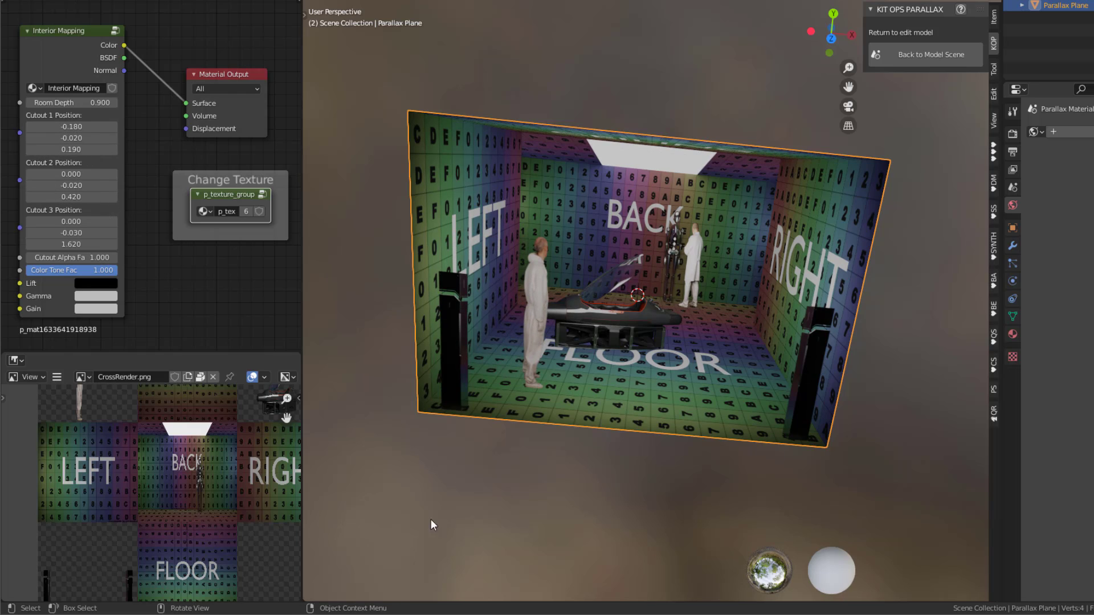
middle_drag(746, 323, 751, 291)
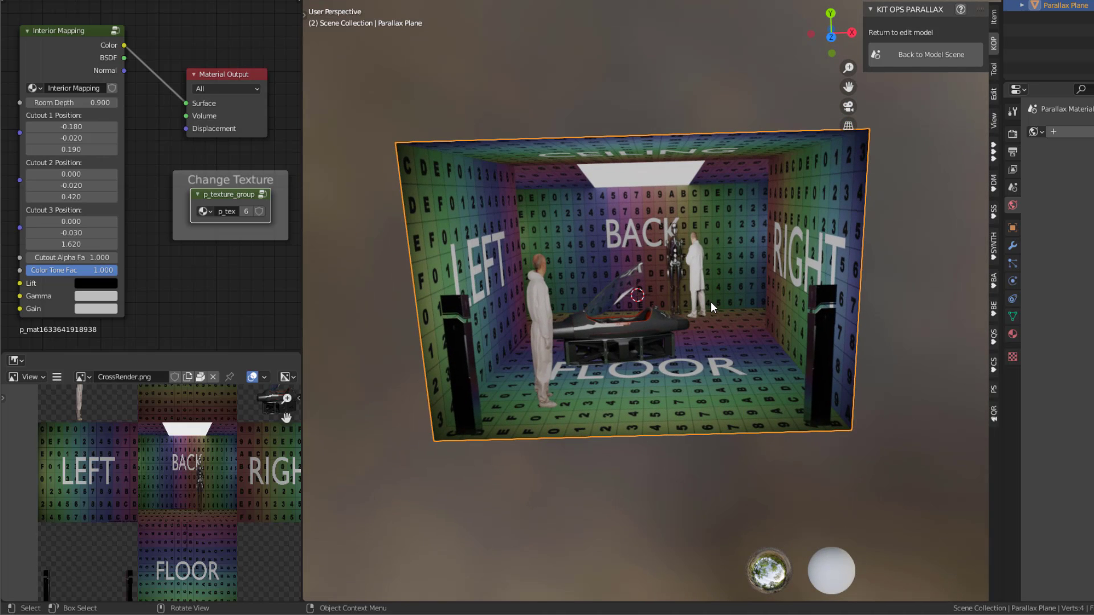
- Display the KIT OPS insert tools and inspect the parallax interior from below and straight on
click(994, 151)
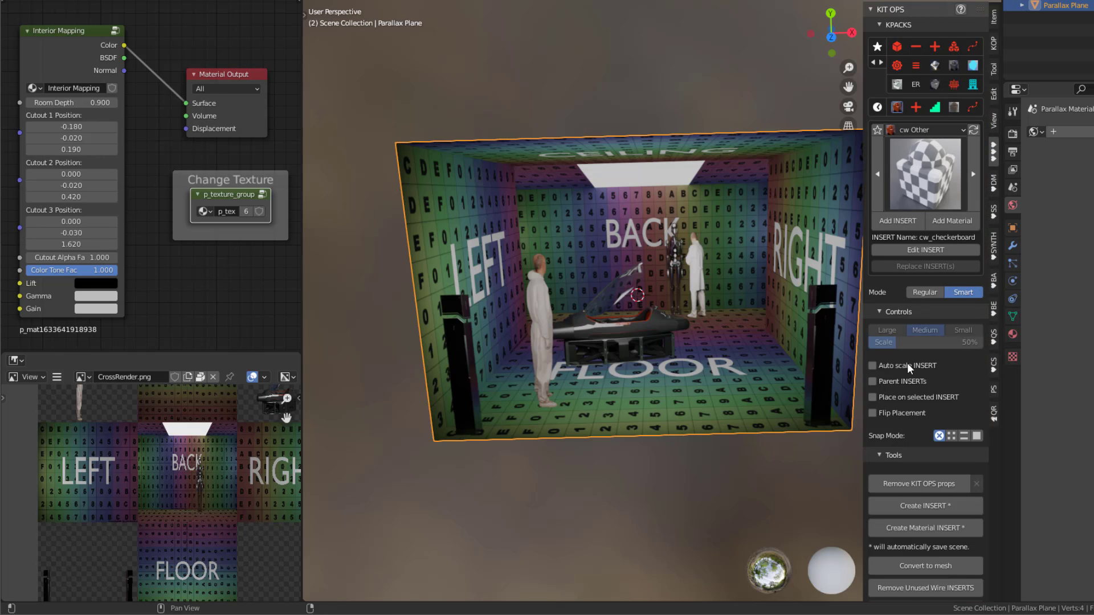
middle_drag(672, 355, 655, 329)
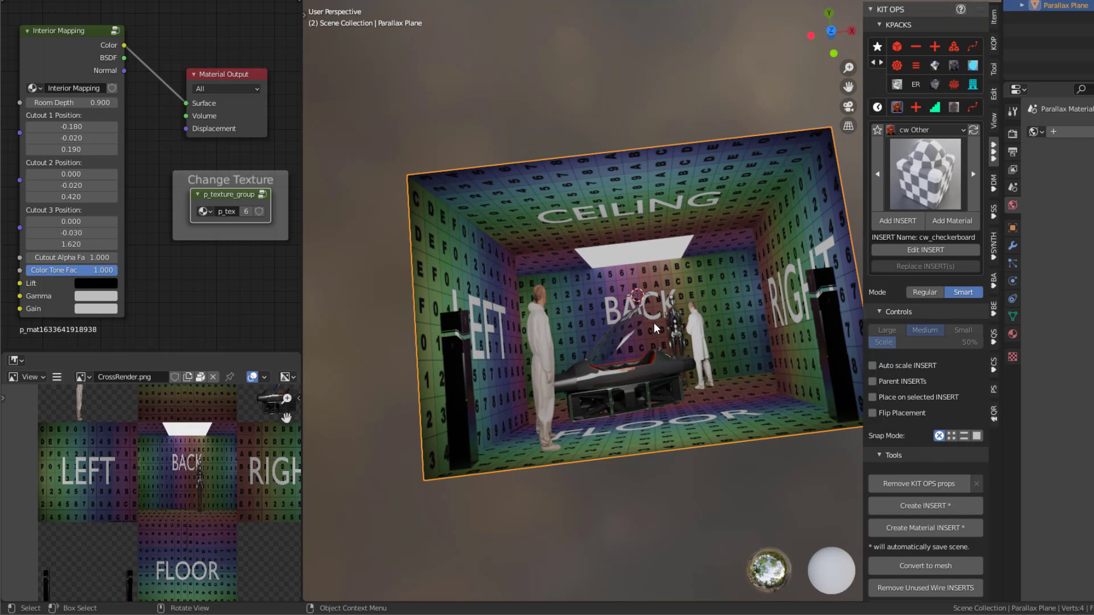
middle_drag(686, 289, 626, 283)
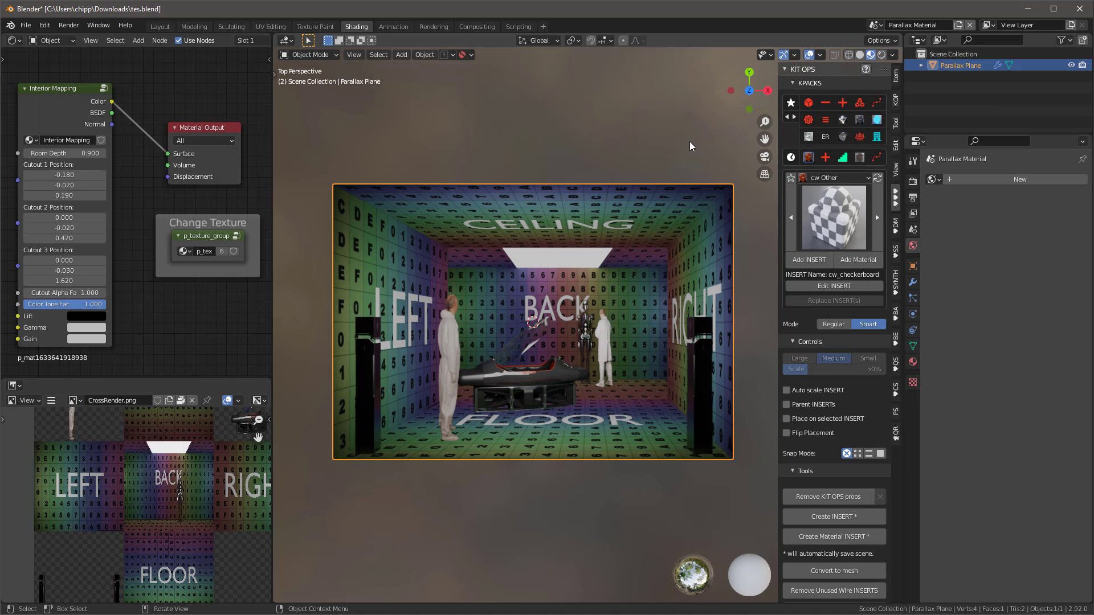
- Return from the parallax material scene to the model scene and view the checkerboard room with its figure
click(895, 101)
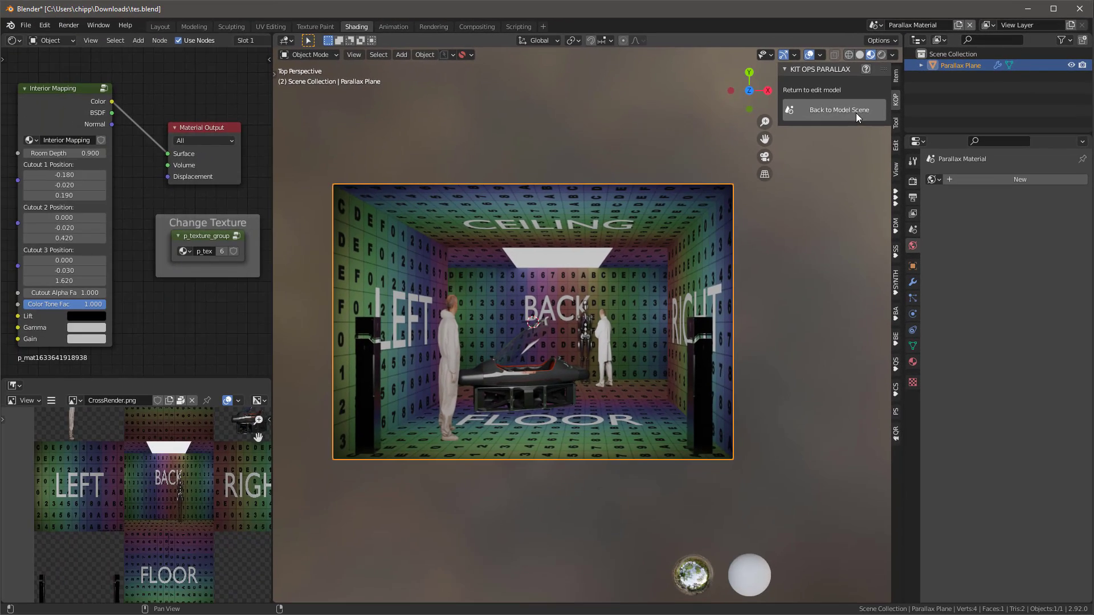
click(512, 251)
middle_drag(683, 227, 596, 288)
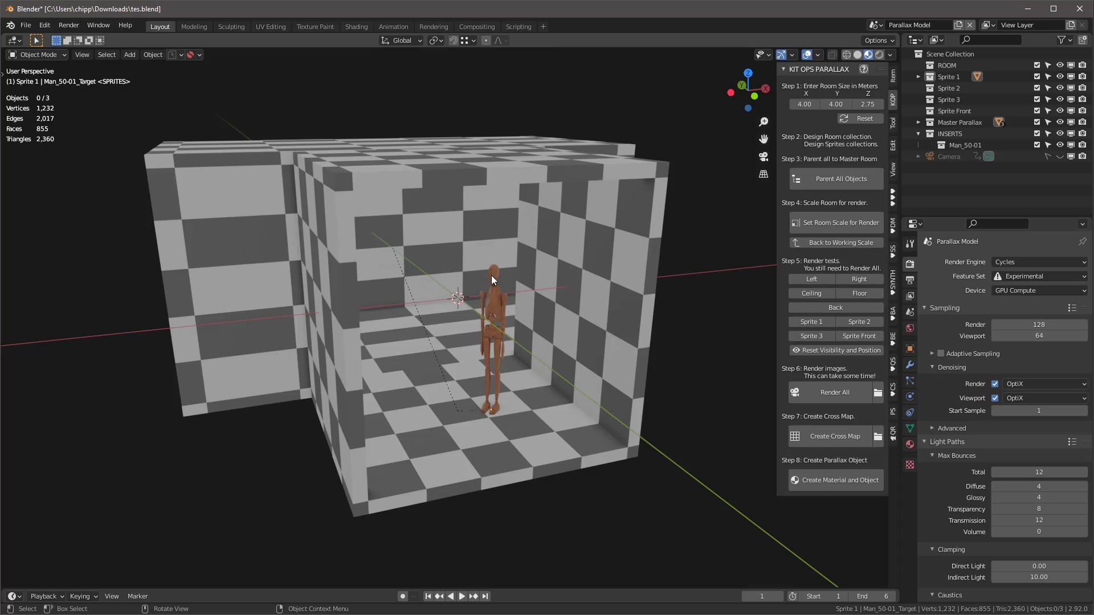
middle_drag(491, 275, 540, 277)
- Switch to the KIT OPS insert browser and choose the loft-materials KPACK
click(892, 198)
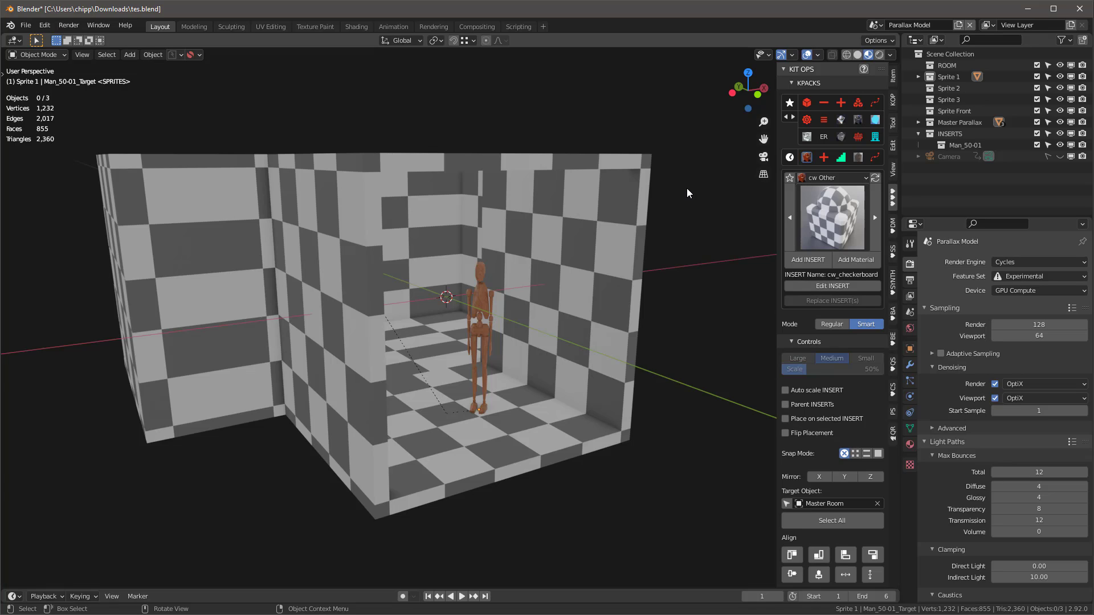
click(845, 177)
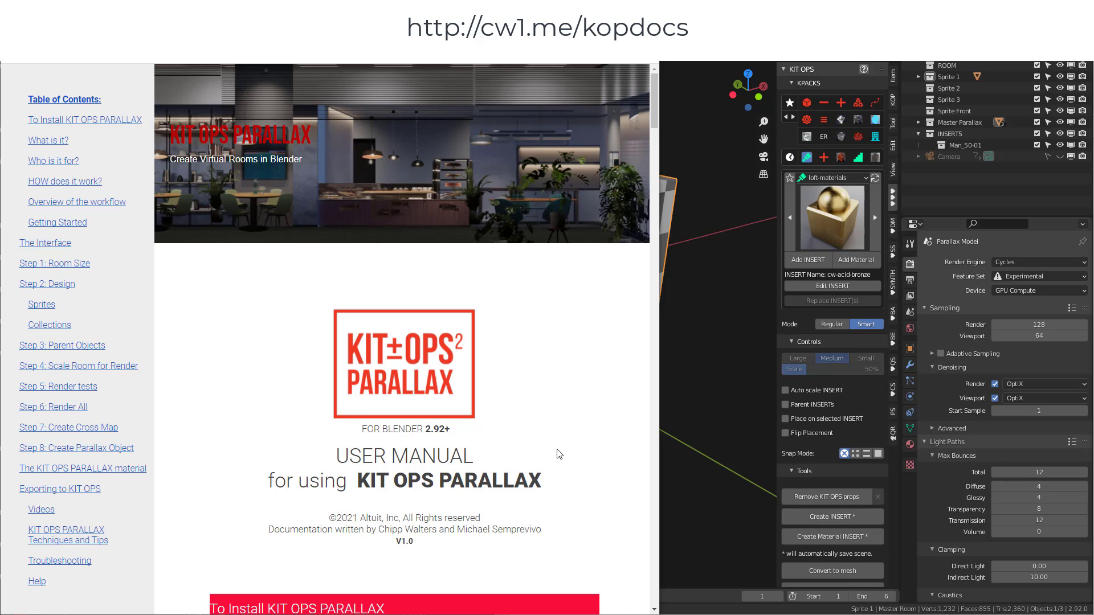
- In the browser, read the KIT OPS PARALLAX manual's installation instructions and its Techniques and Tips section
scroll(557, 448, down, 1)
scroll(557, 448, up, 1)
scroll(553, 451, down, 6)
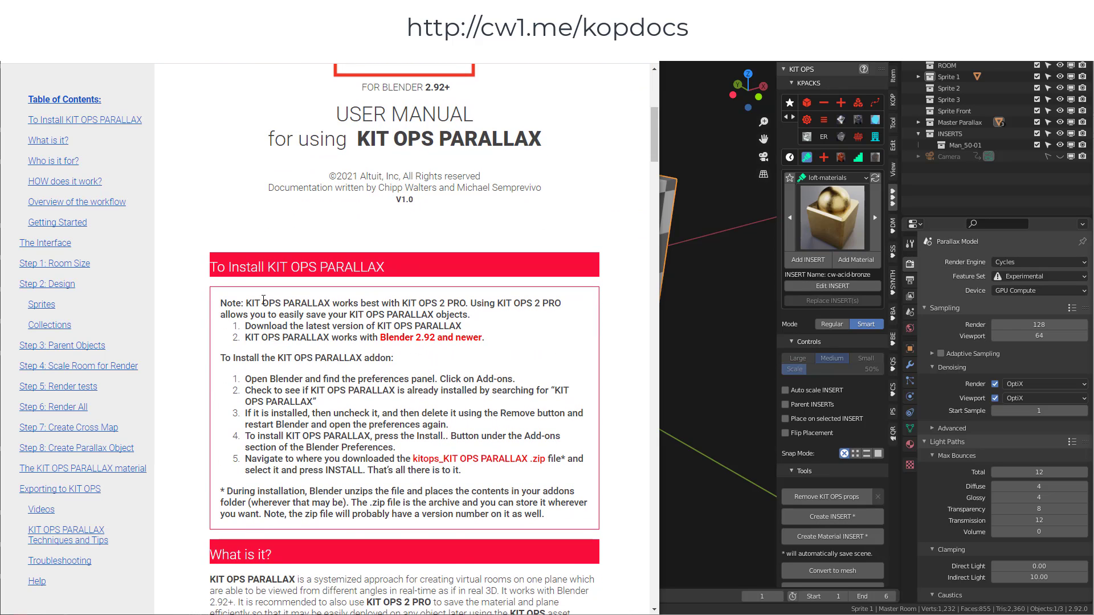
scroll(413, 354, up, 6)
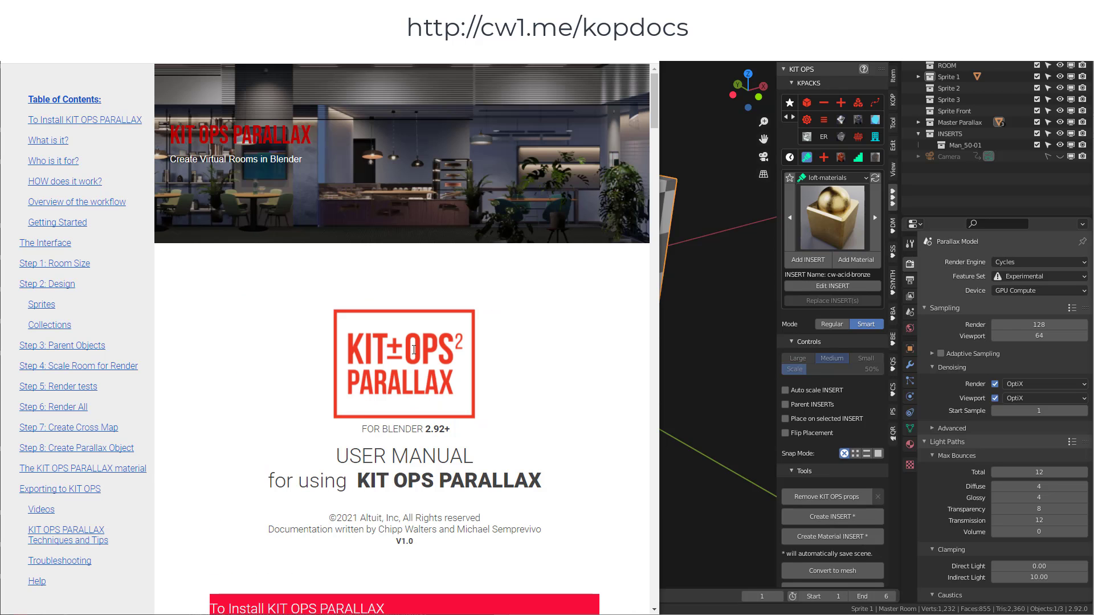
scroll(81, 476, down, 6)
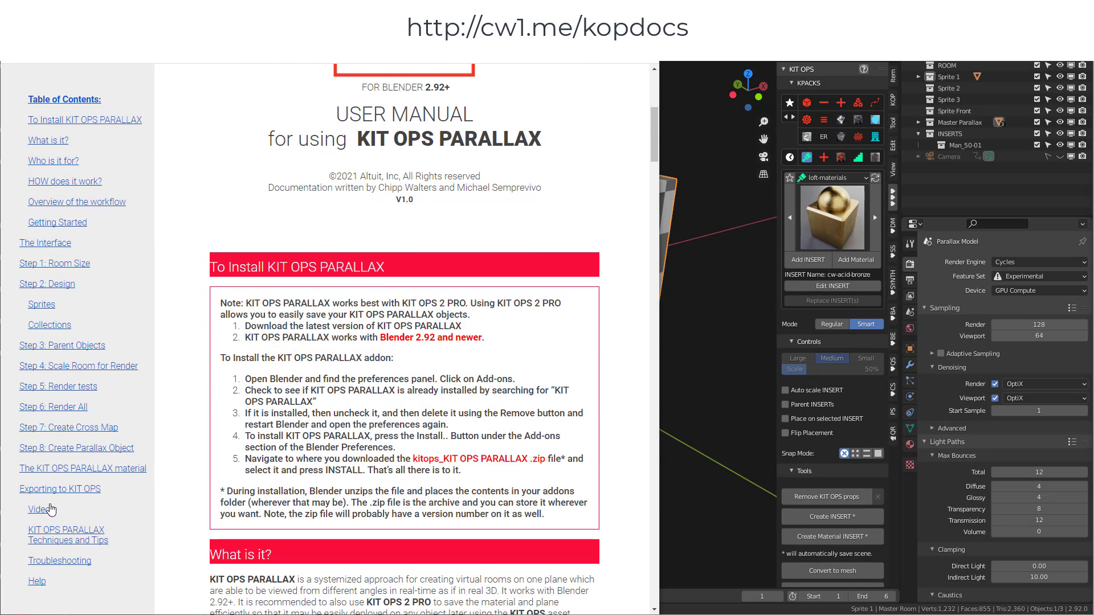
click(66, 542)
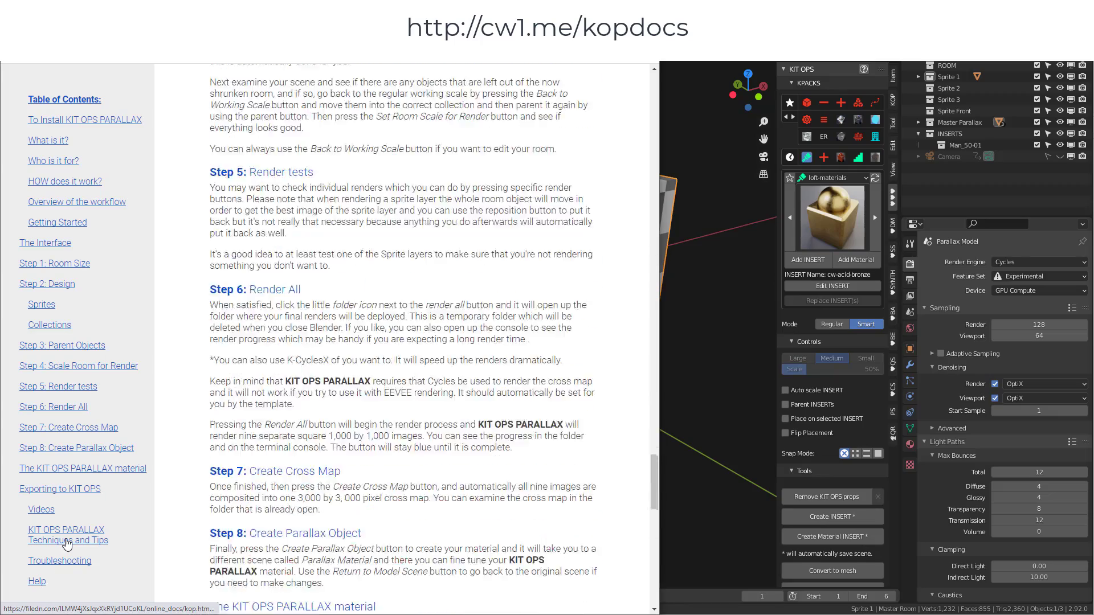
scroll(418, 430, down, 2)
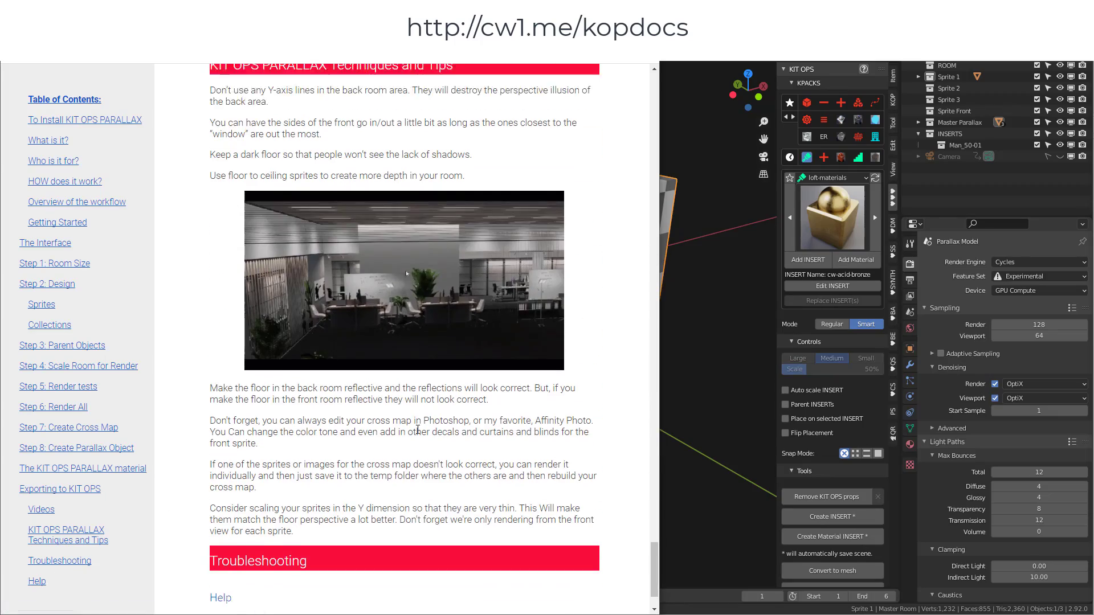
scroll(418, 430, up, 7)
scroll(418, 430, down, 6)
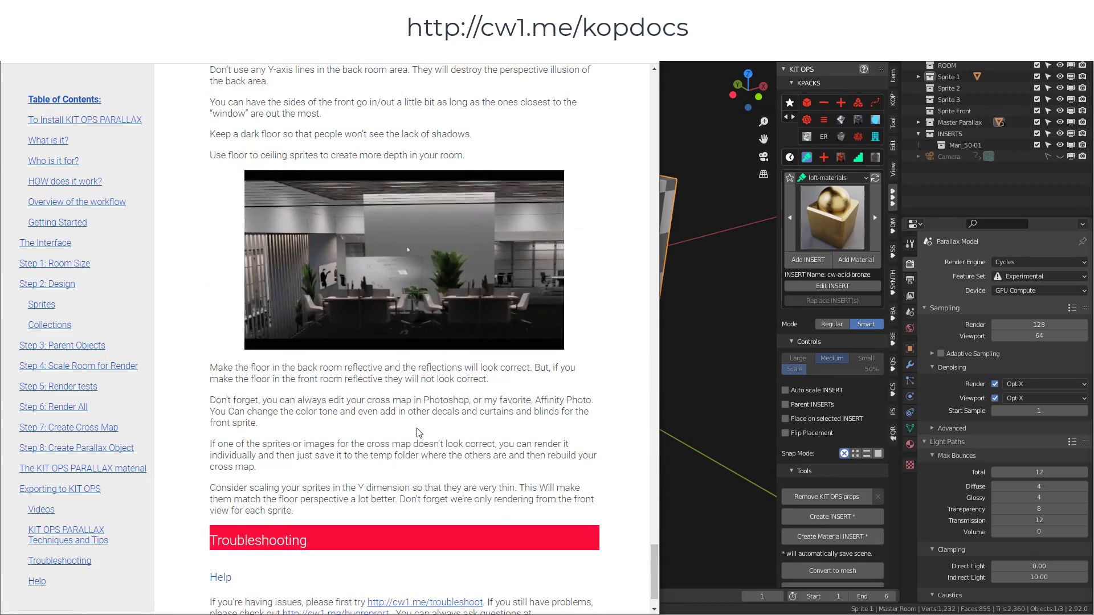
scroll(418, 430, up, 2)
scroll(416, 432, up, 1)
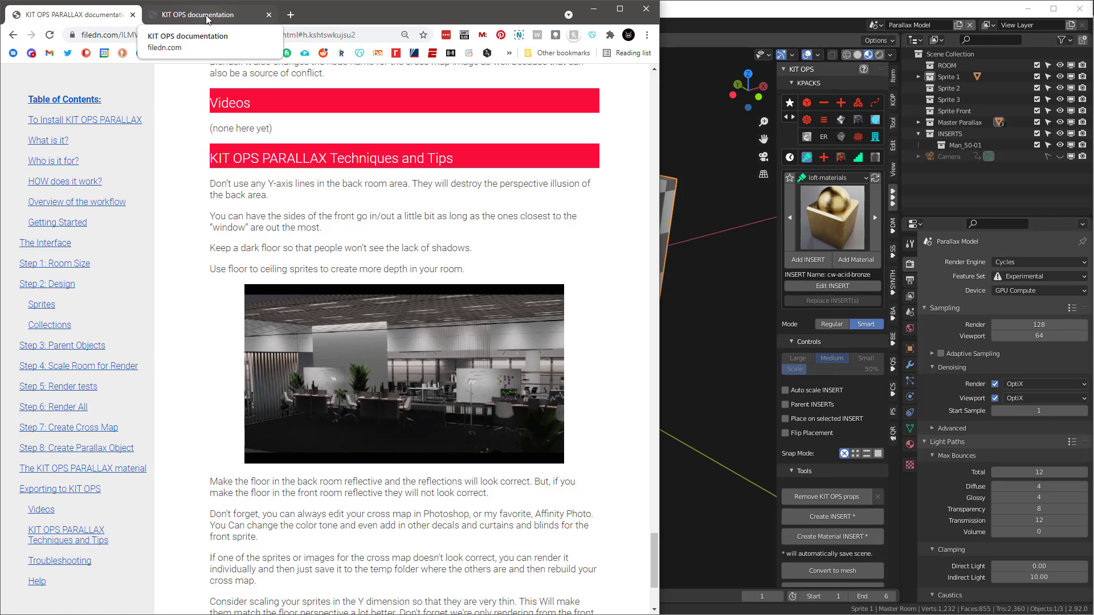
- Open the KIT OPS 2 manual and look through its KPACKS installation, PRO or FREE installation, and updates sections
click(209, 18)
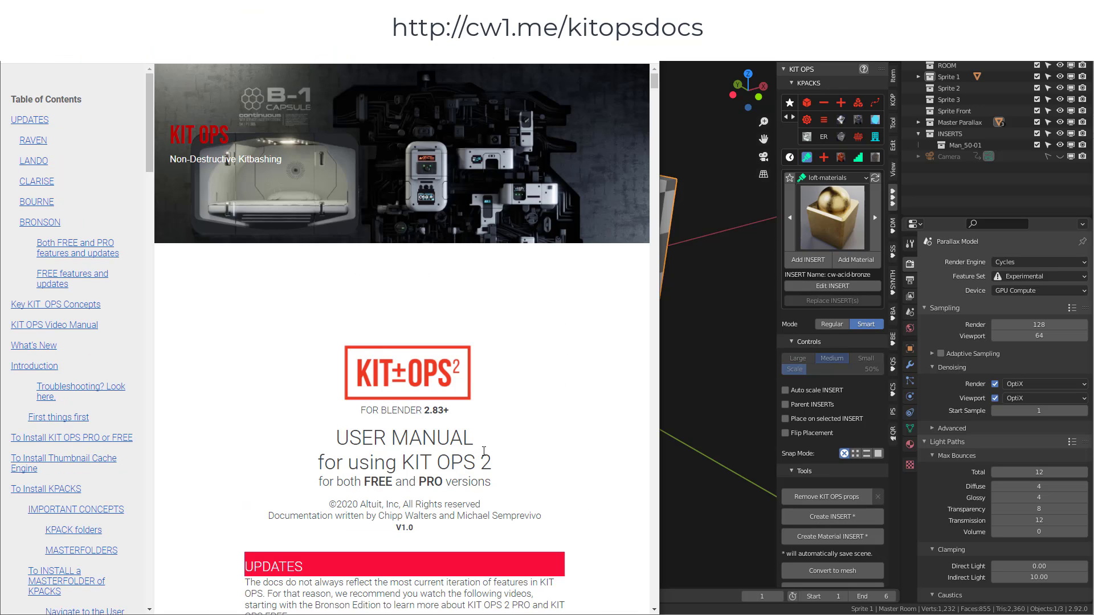
scroll(484, 453, down, 6)
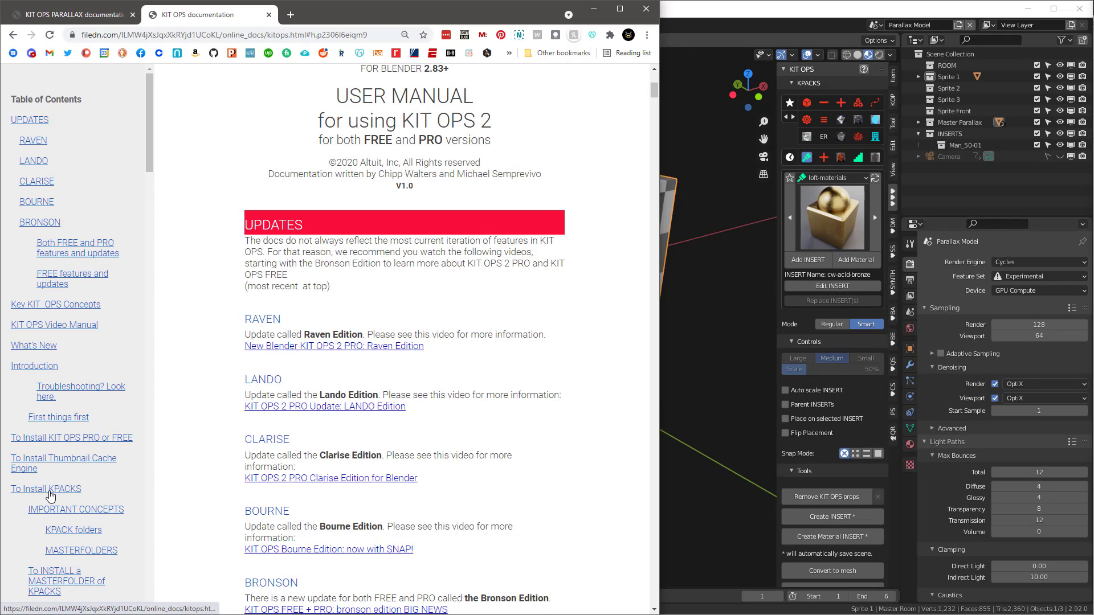
click(50, 496)
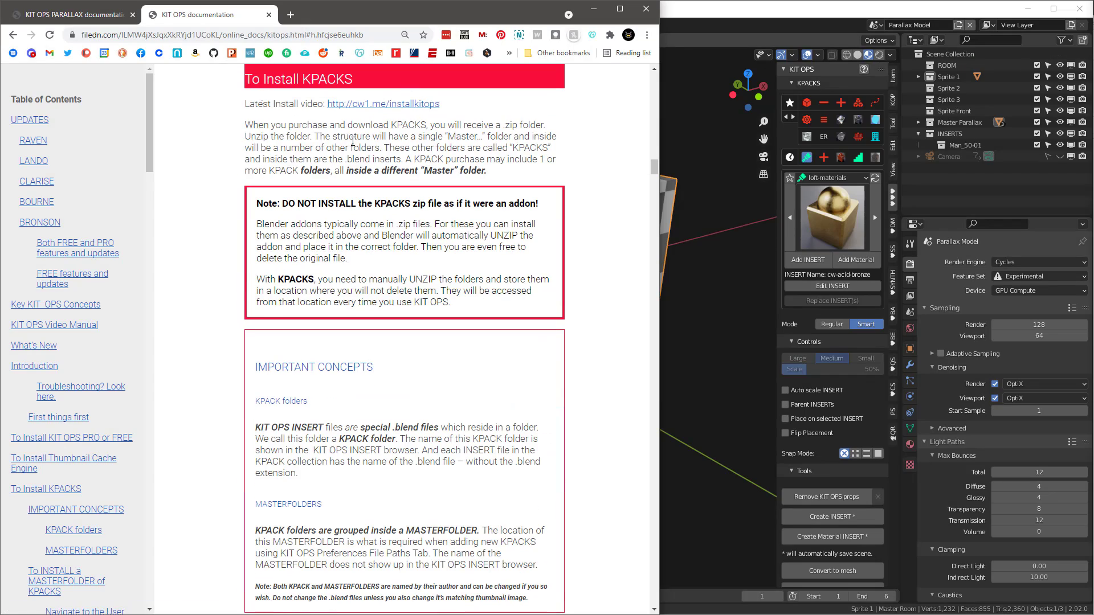
click(85, 438)
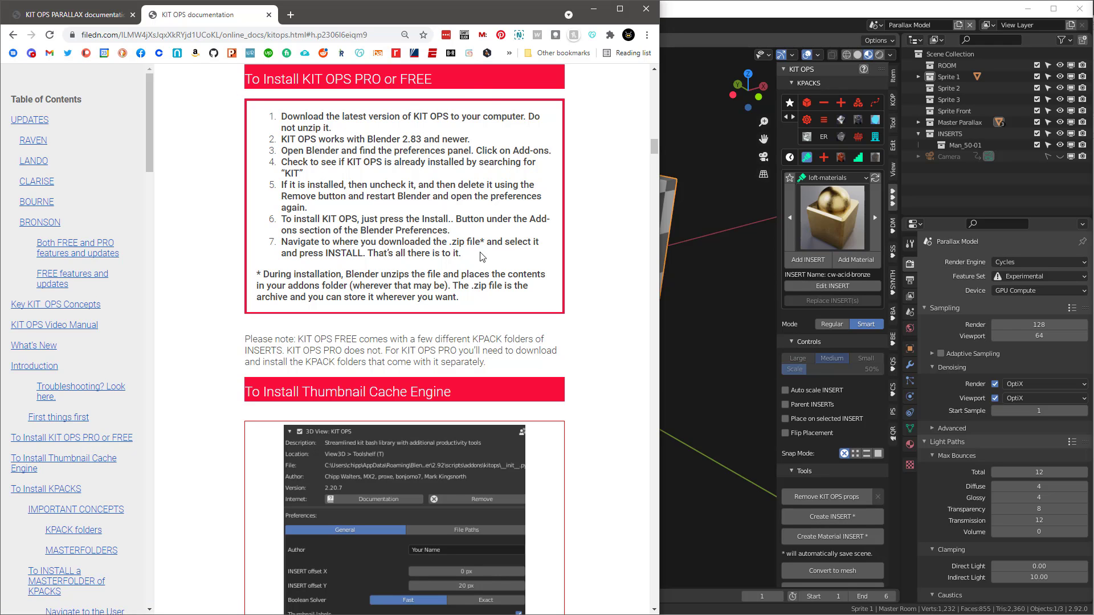
scroll(106, 350, down, 19)
drag(150, 340, 146, 151)
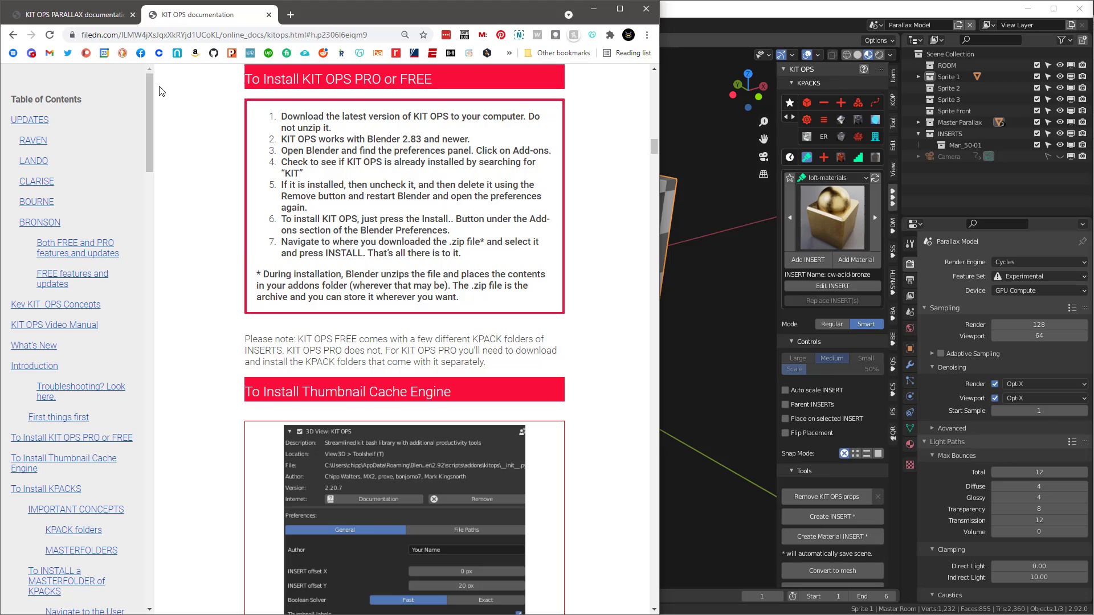
click(37, 145)
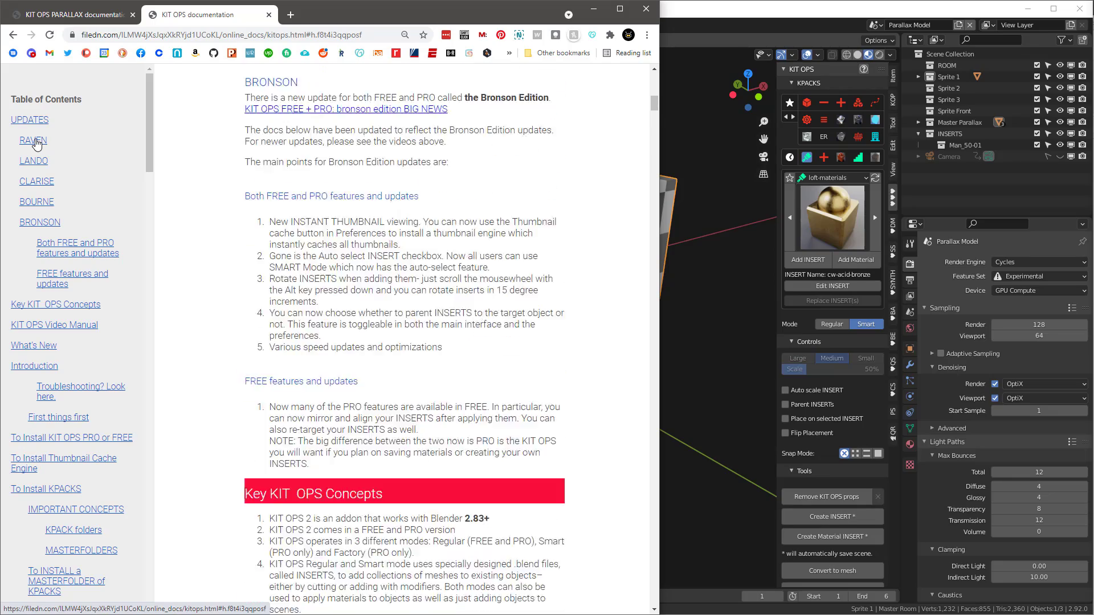
scroll(397, 199, up, 4)
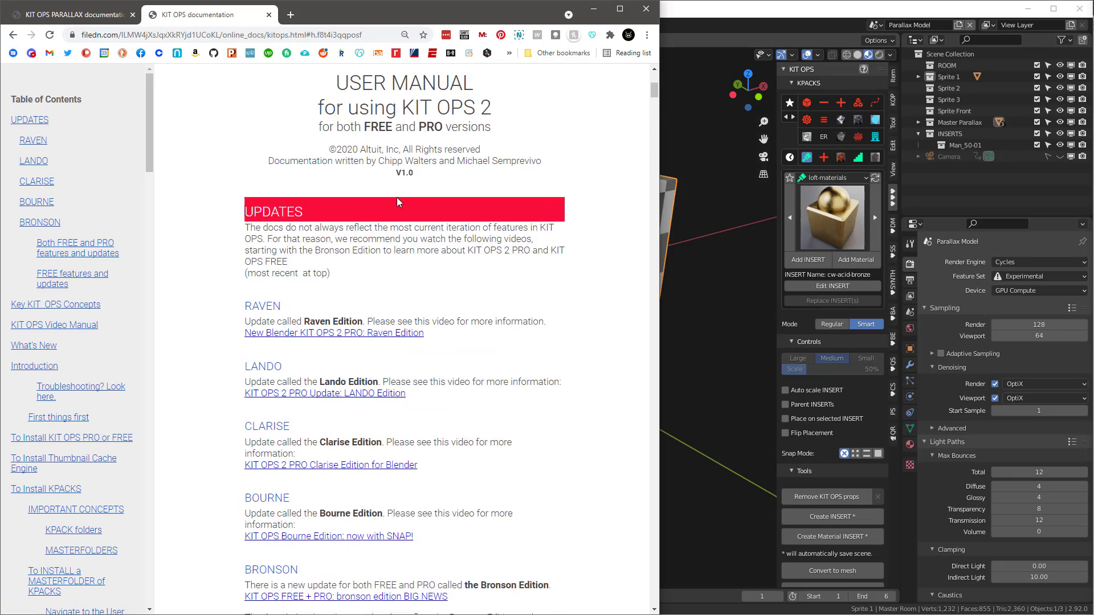
scroll(396, 197, down, 1)
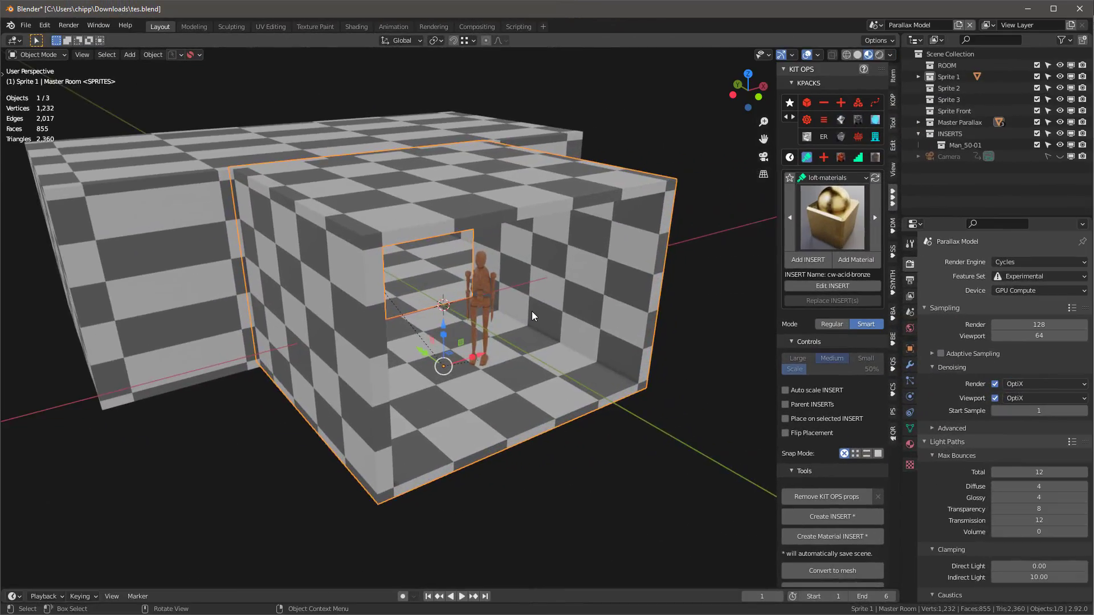
middle_drag(531, 311, 525, 293)
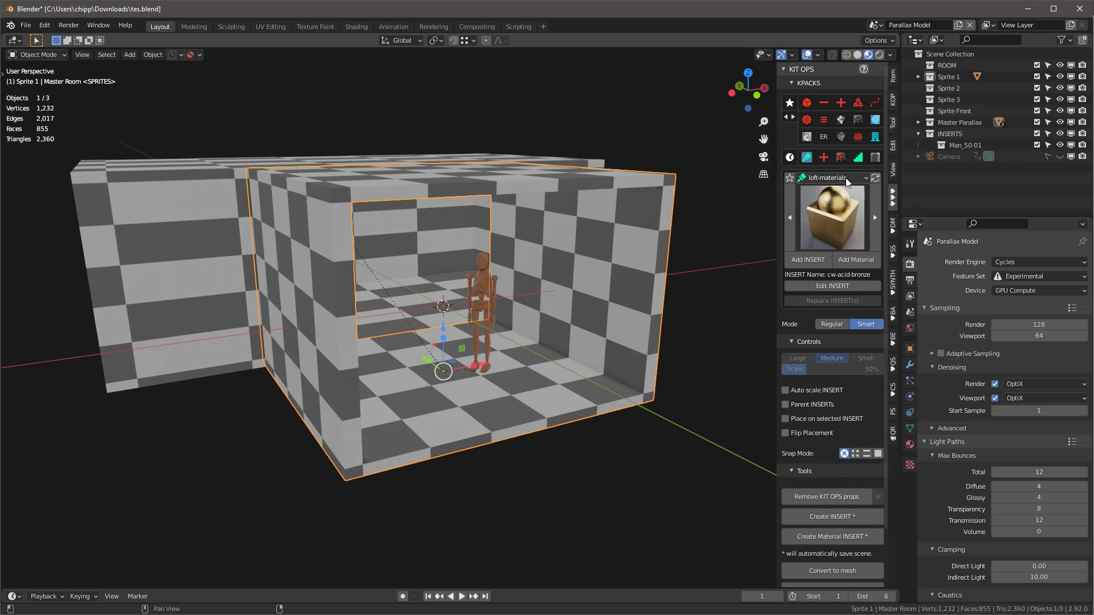
- Apply the ik-carpet-11 material from the loft-materials KPACK to the master room
click(825, 178)
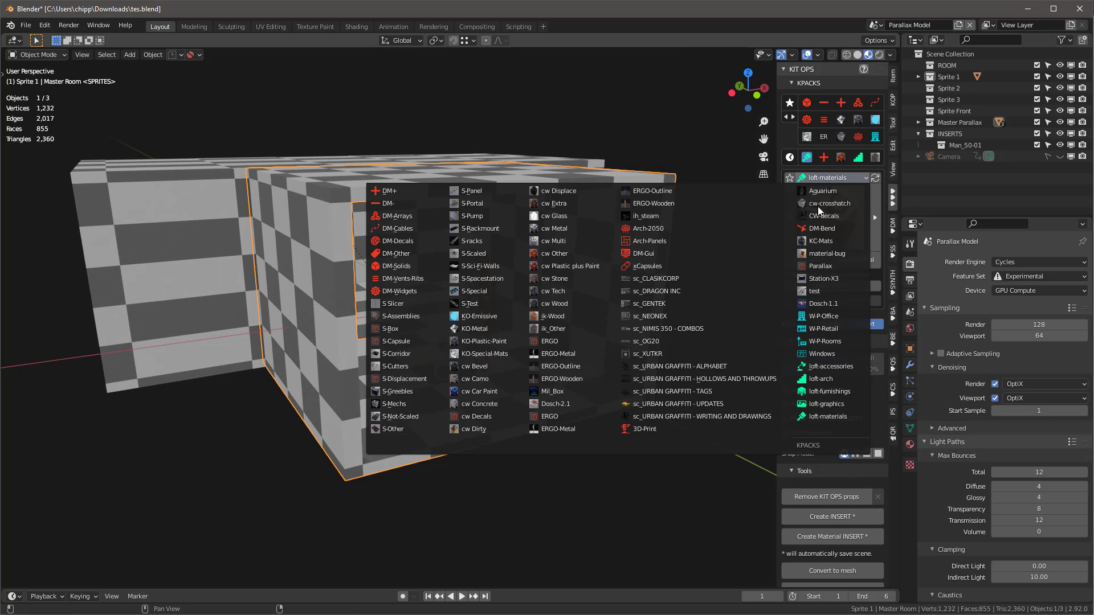
click(849, 219)
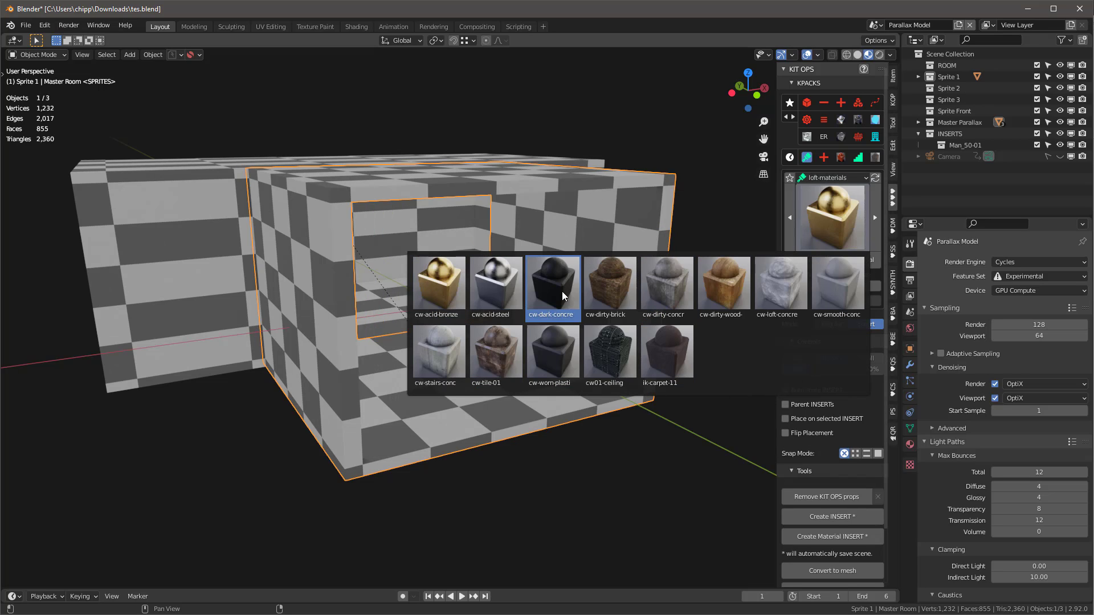
click(673, 357)
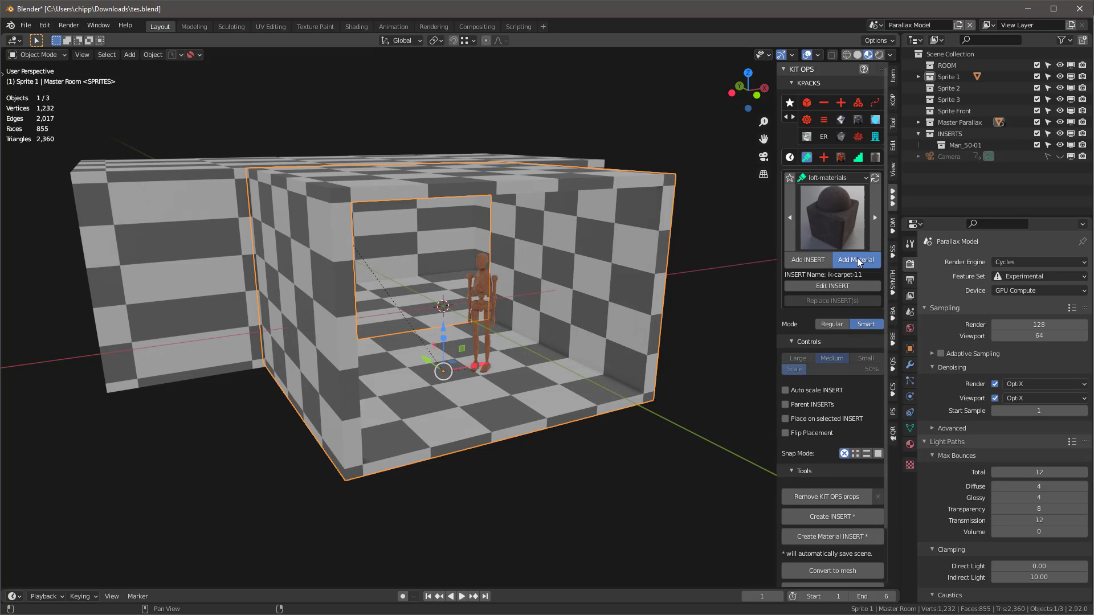
middle_drag(710, 285, 520, 296)
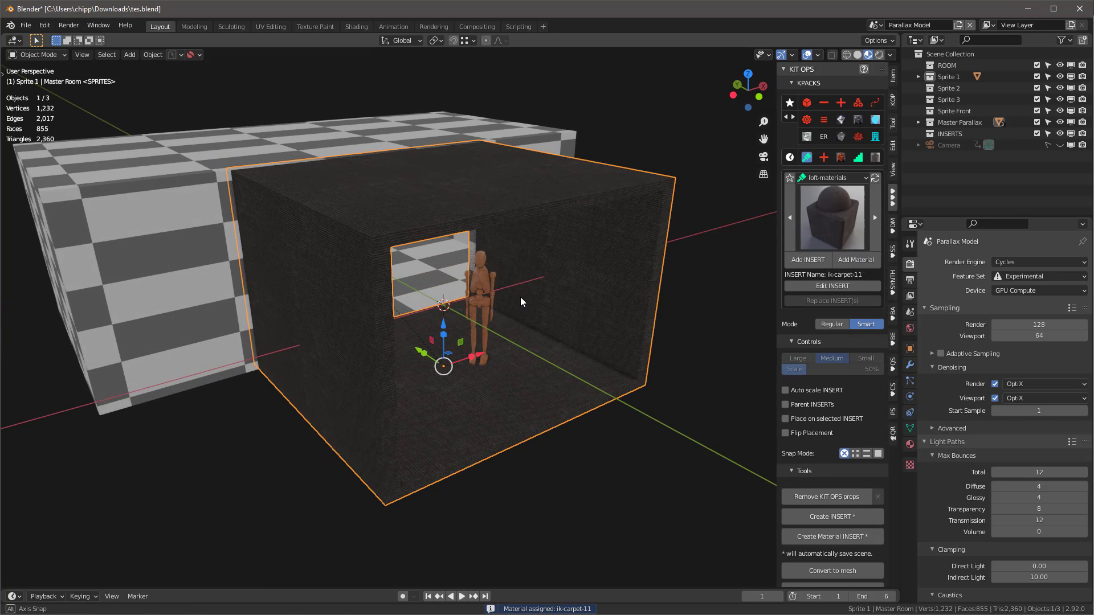
scroll(520, 293, up, 5)
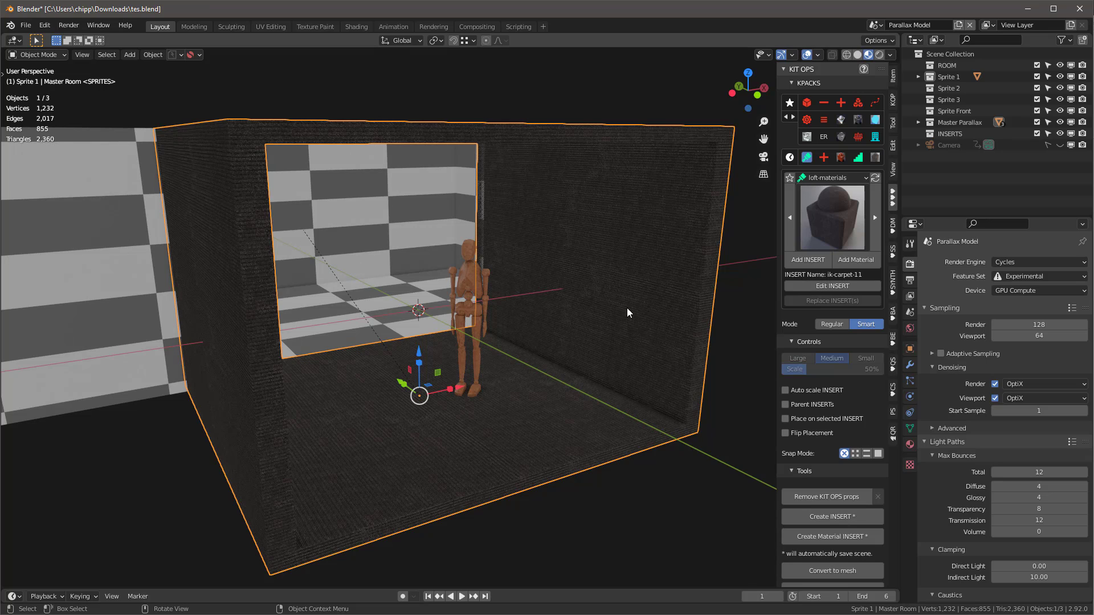
middle_drag(625, 276, 656, 268)
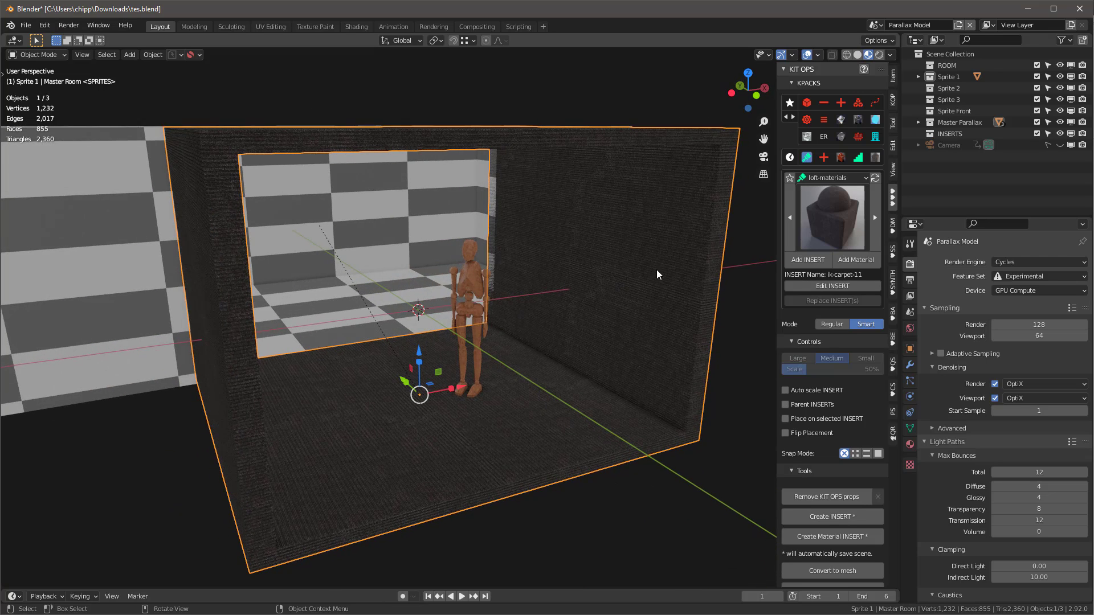
- Apply cw-dark-concrete and then cw-dirty-wood-01 from the loft-materials KPACK to the room, adding both to the file
click(832, 217)
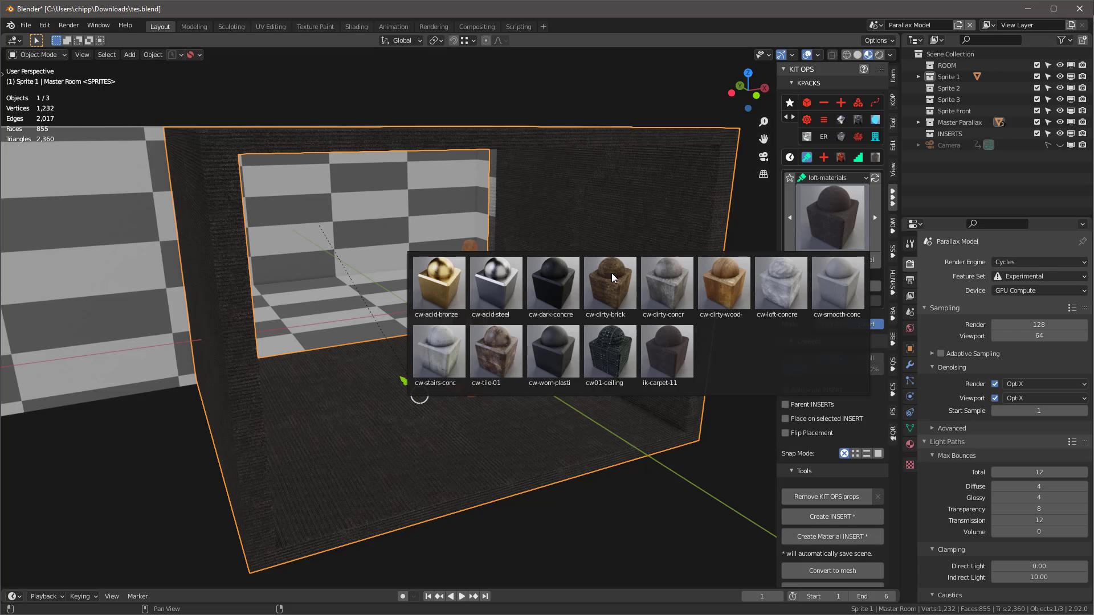
click(569, 281)
click(855, 259)
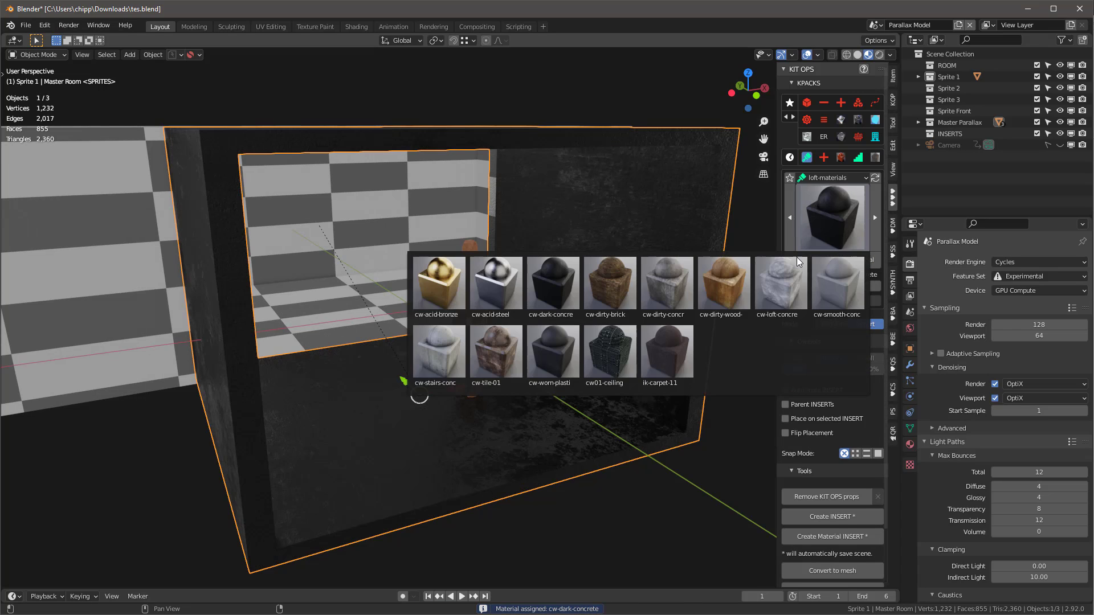
click(716, 286)
click(854, 258)
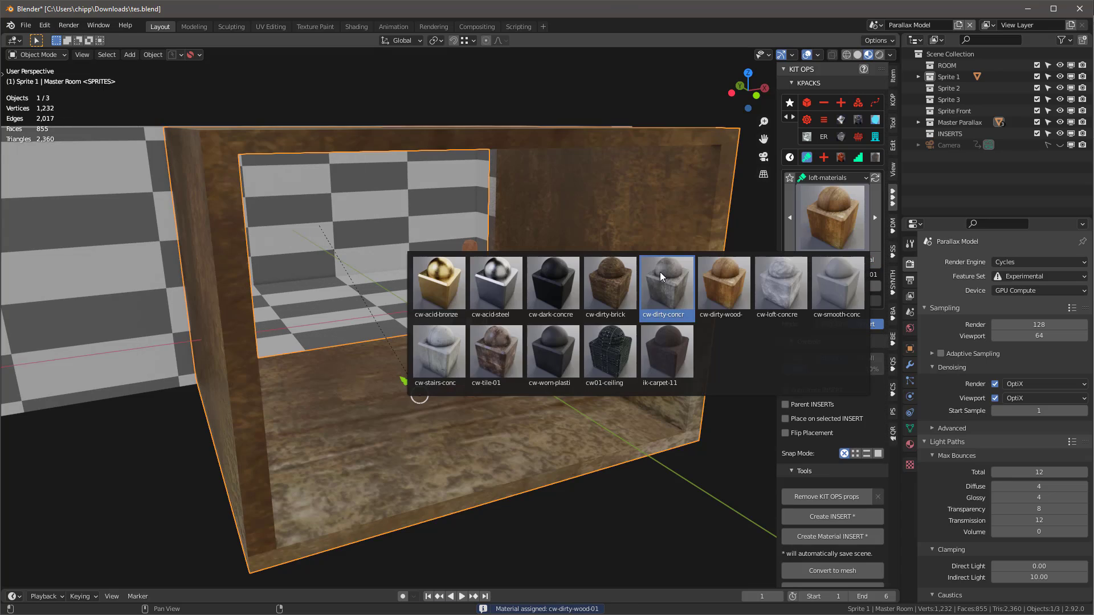
- Apply cw-dirty-brick and then cw01-ceiling from the loft-materials KPACK to the room
click(621, 291)
click(849, 258)
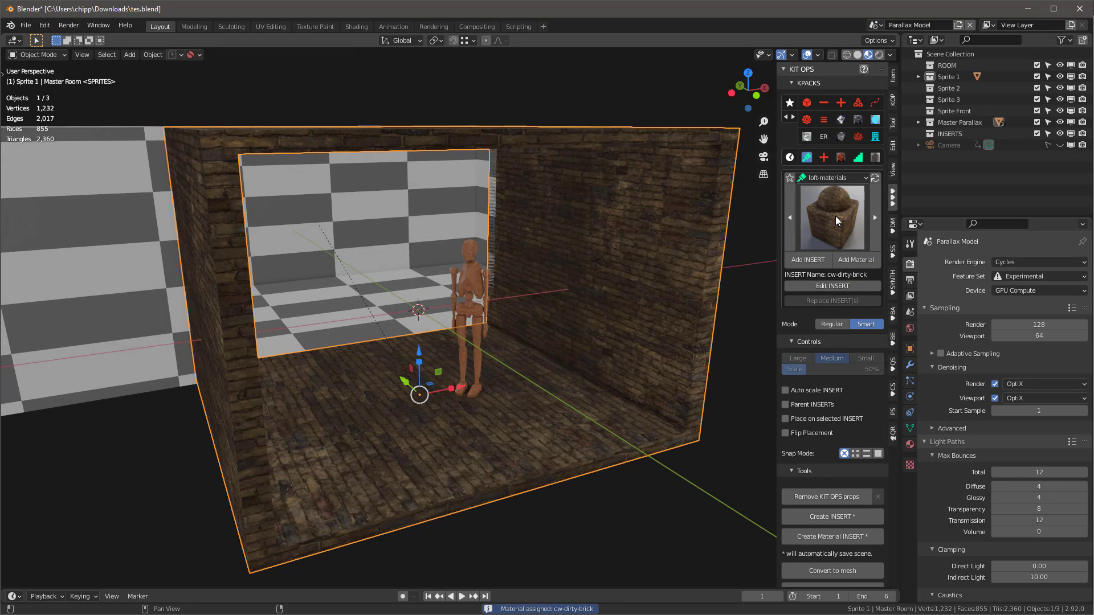
click(836, 216)
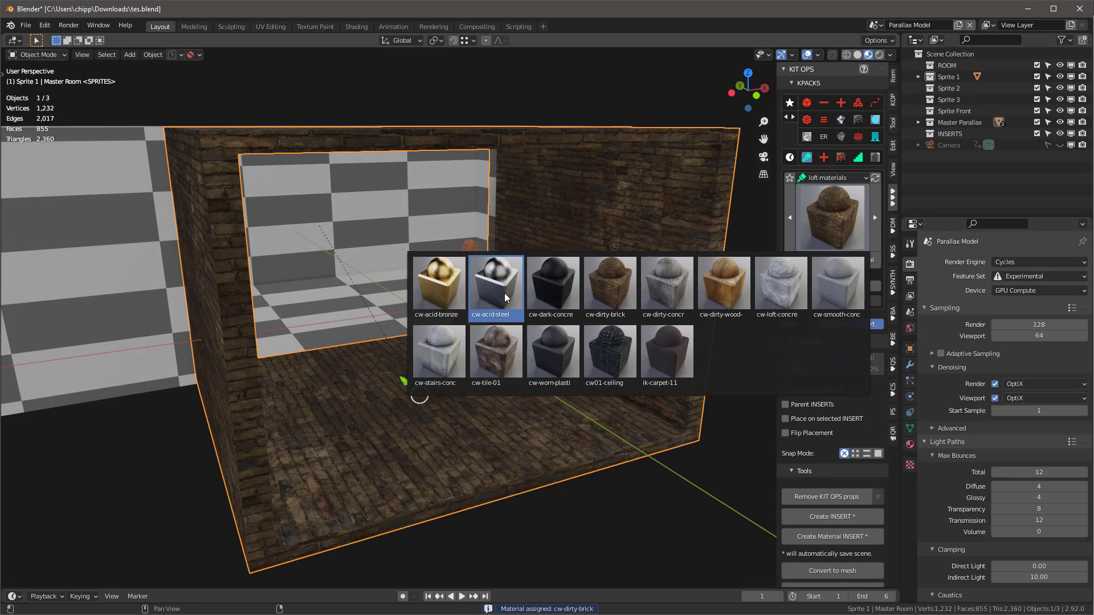
click(609, 354)
click(859, 262)
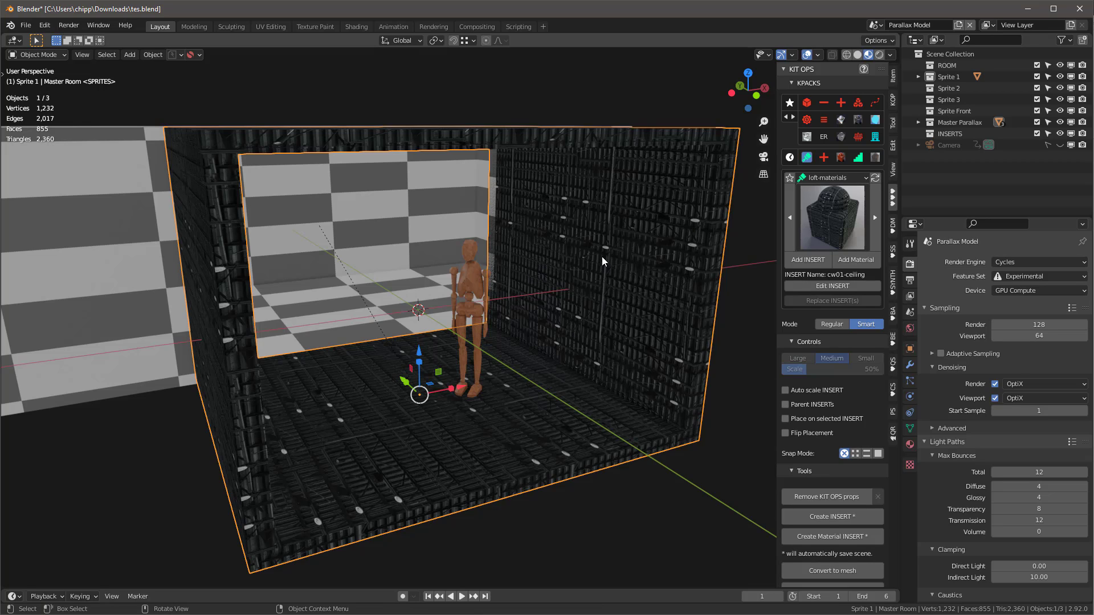
click(836, 218)
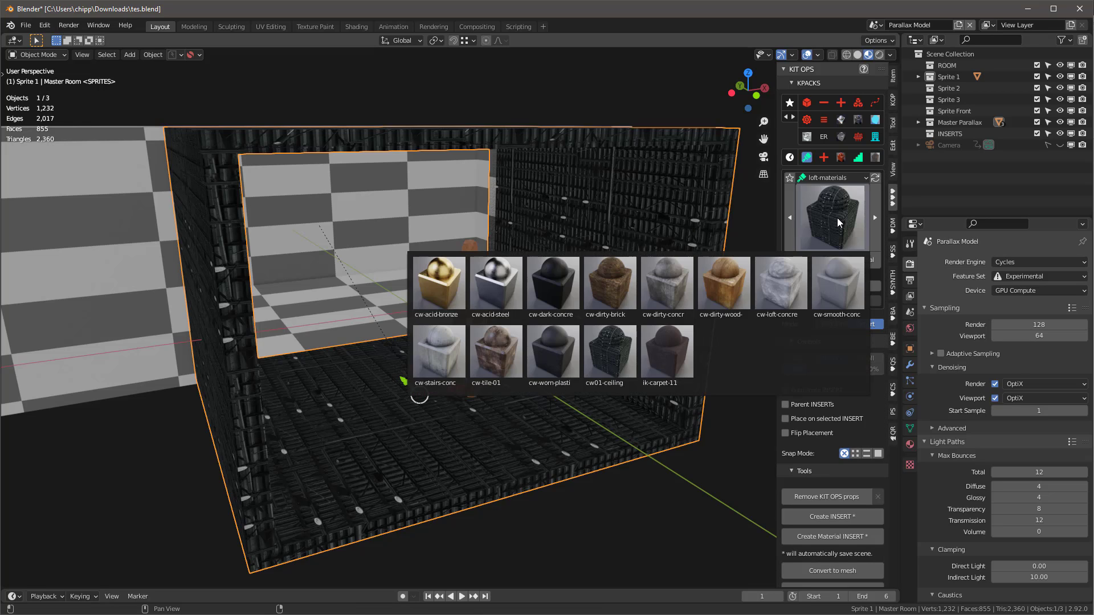
click(837, 218)
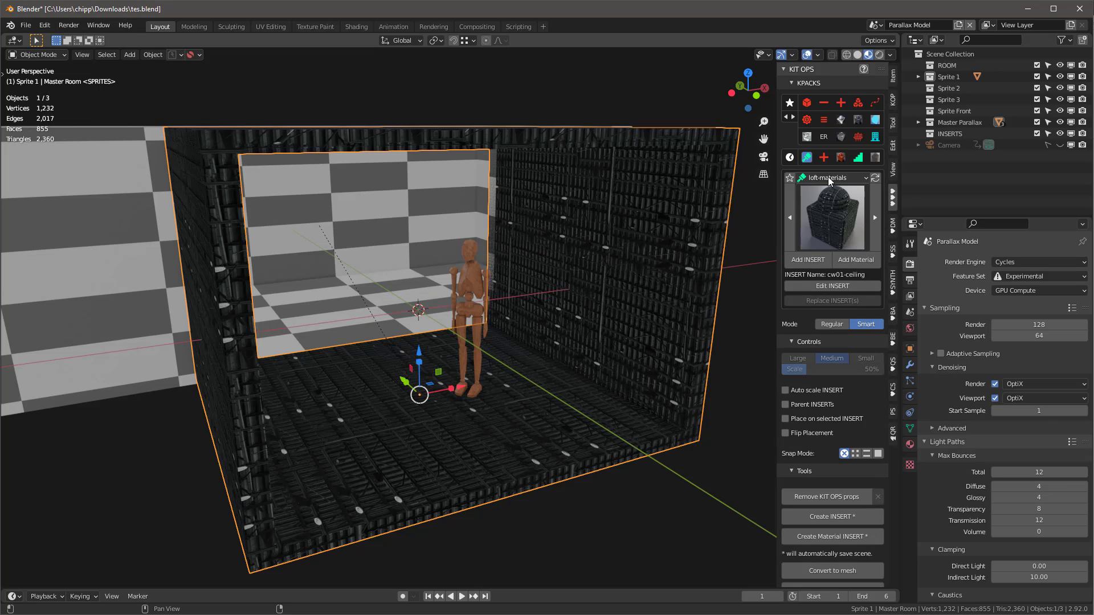
- Switch to the KO-Plastic-Paint KPACK and apply its sy_lite_matte material to the room
click(840, 120)
click(858, 120)
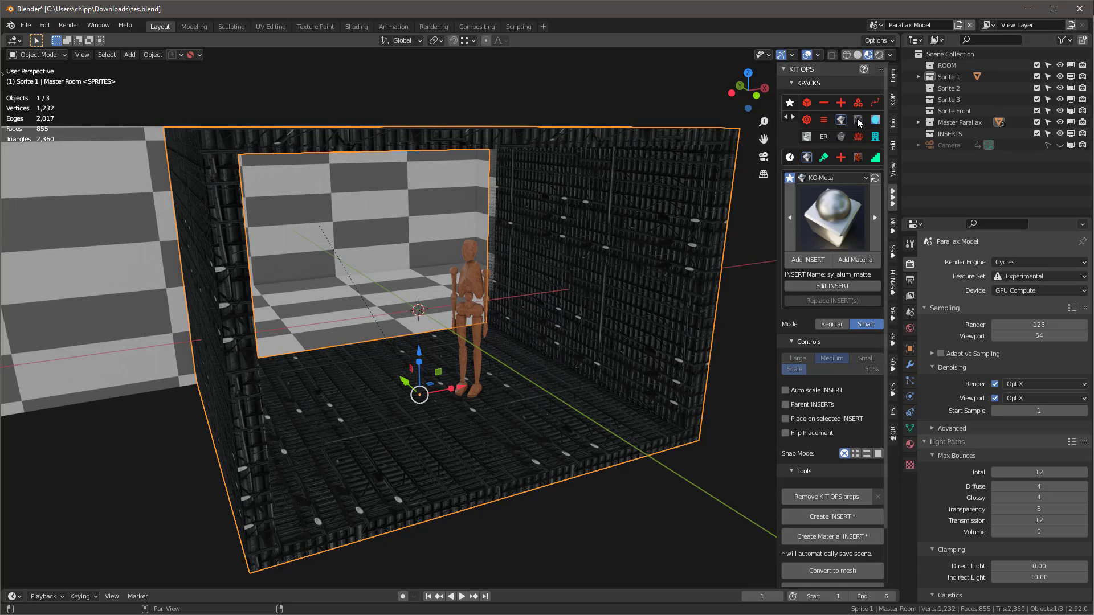
click(829, 217)
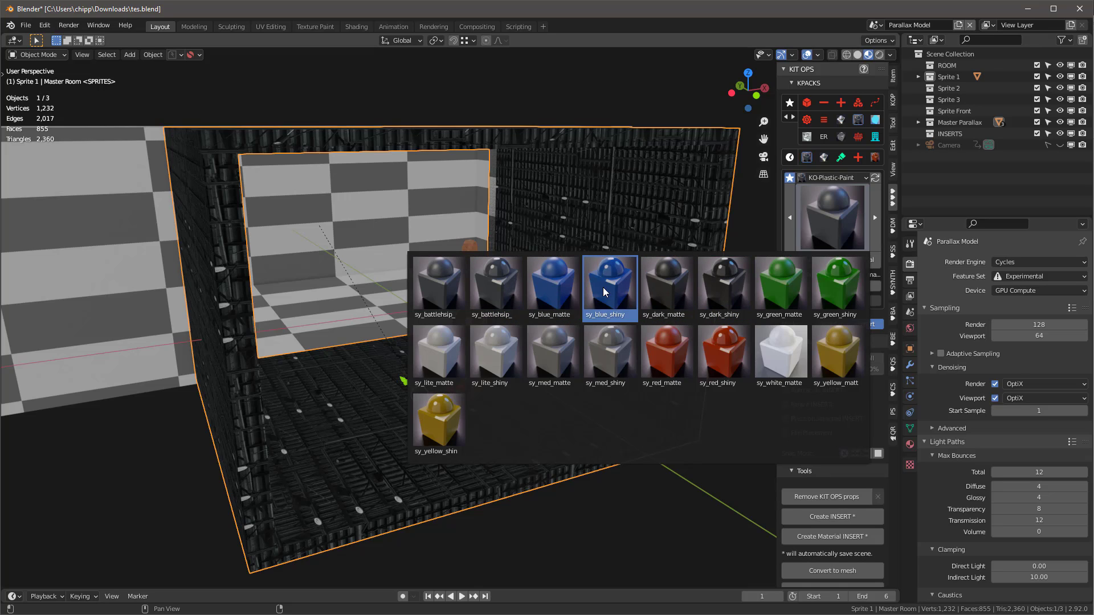
click(455, 356)
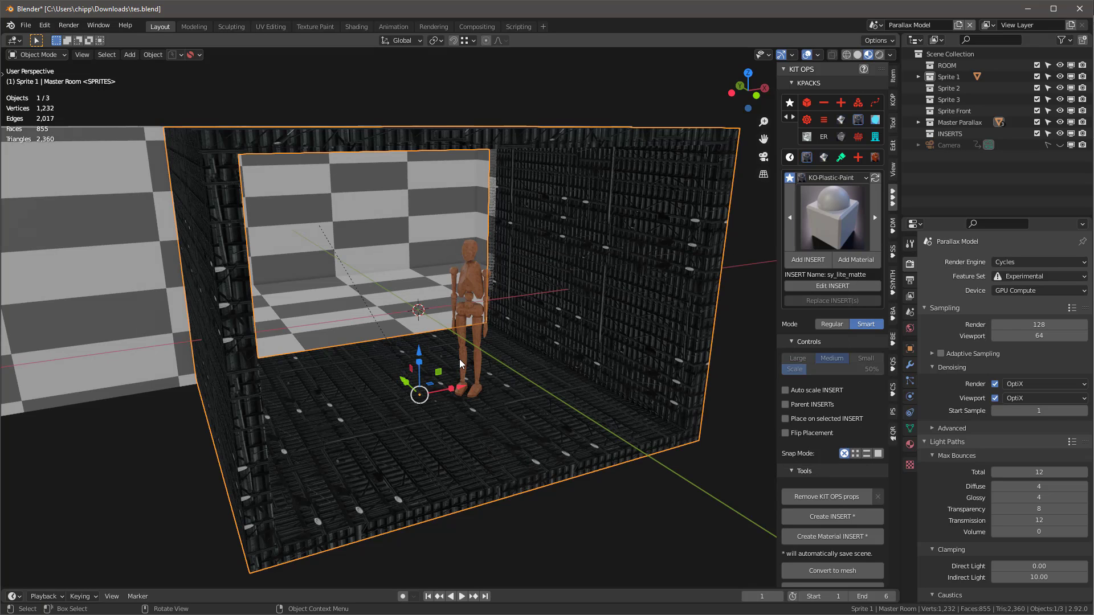
click(863, 258)
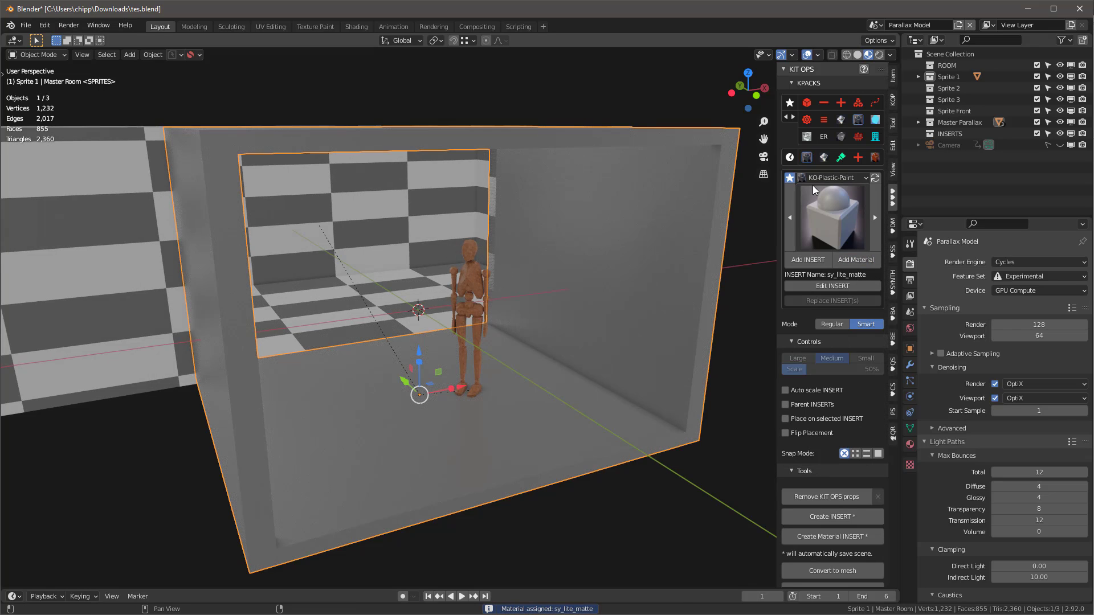
- Apply sy_white_matte and then sy_dark_matte from the KO-Plastic-Paint KPACK to the room
click(830, 211)
click(781, 360)
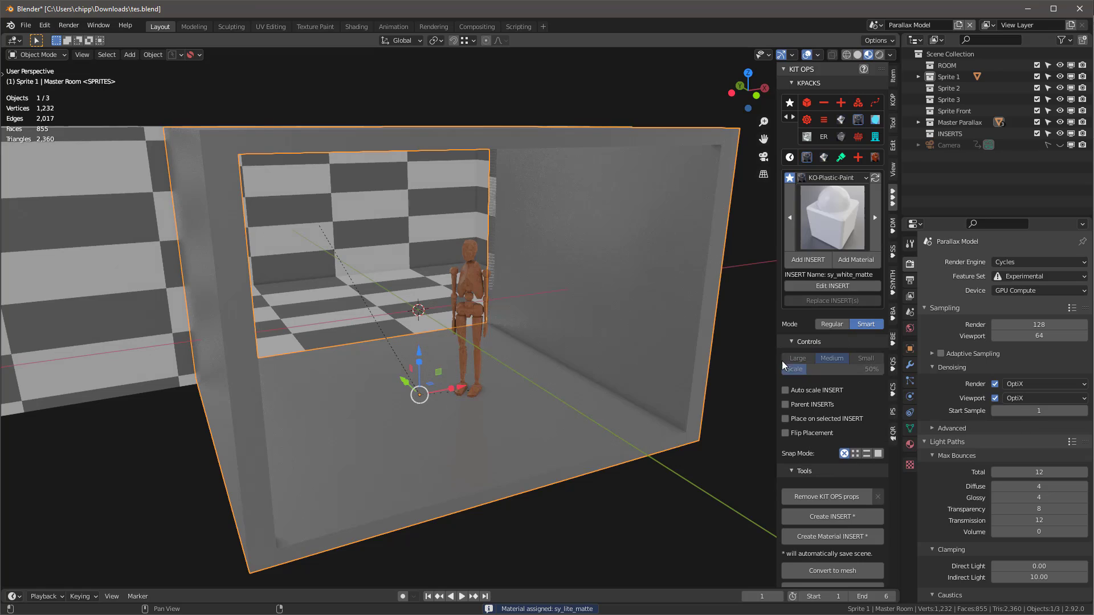
click(868, 257)
click(830, 219)
click(668, 289)
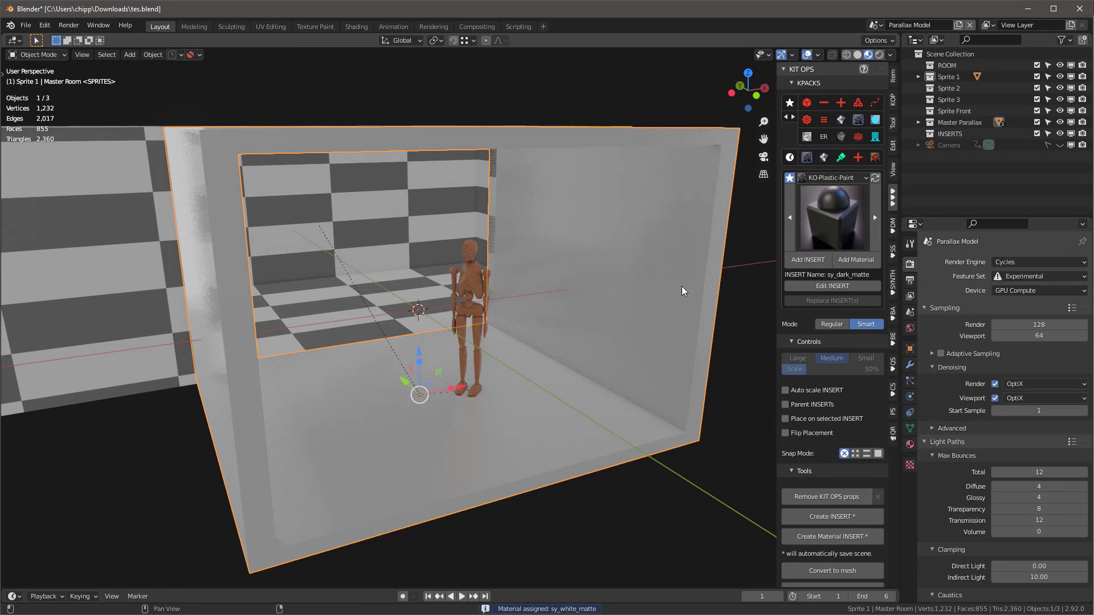
click(863, 260)
- Apply the sy_dark_shiny material from the KO-Plastic-Paint KPACK to the room
click(838, 215)
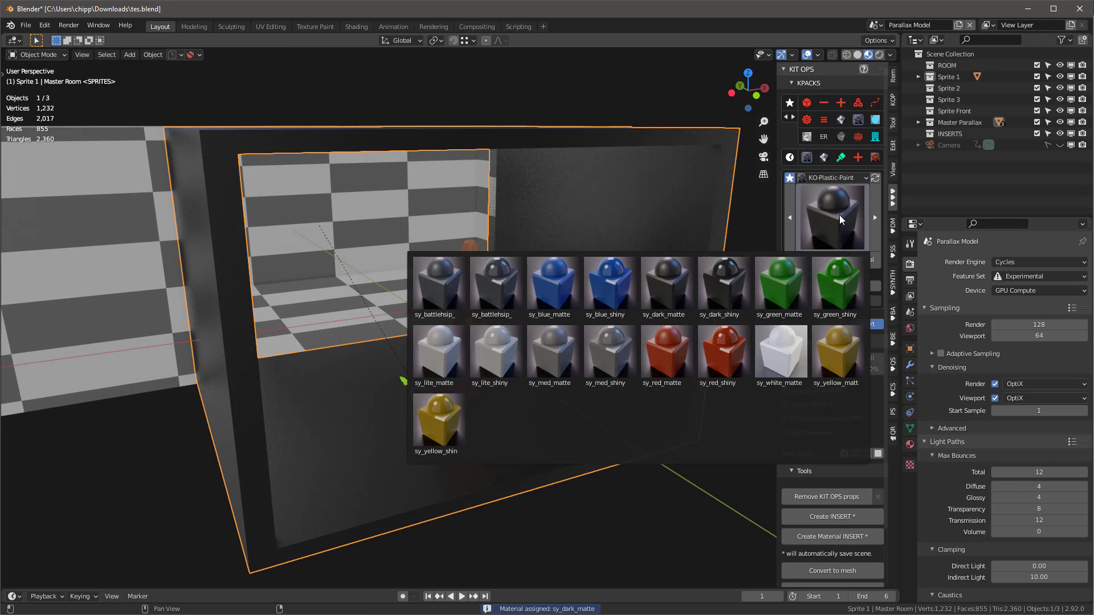
click(731, 286)
click(859, 260)
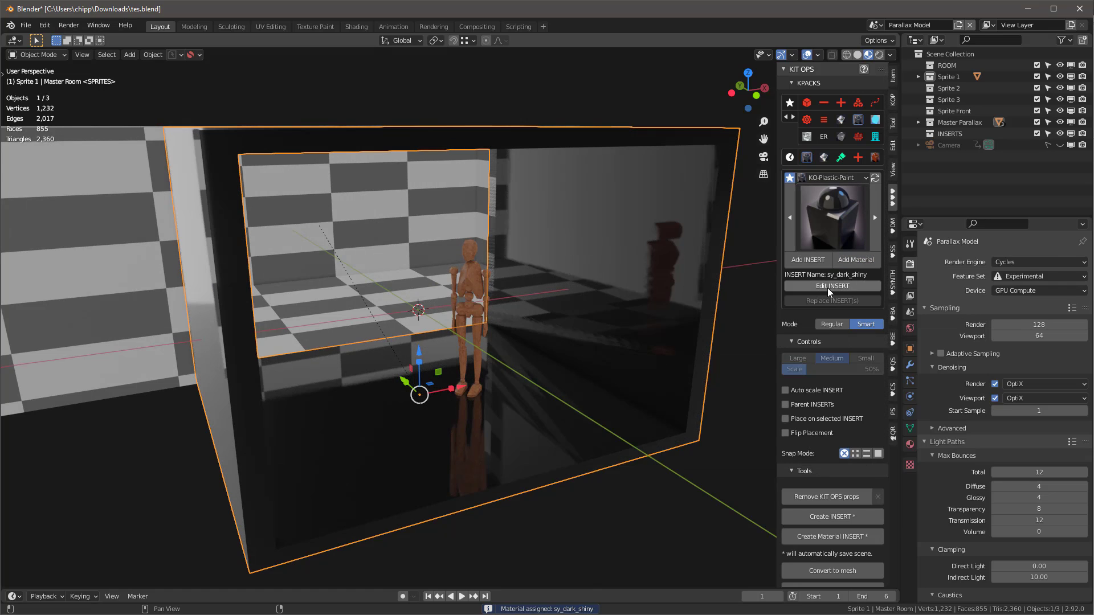
- Replace the master room's material with the sy_lite_matte material already loaded in the file
click(909, 446)
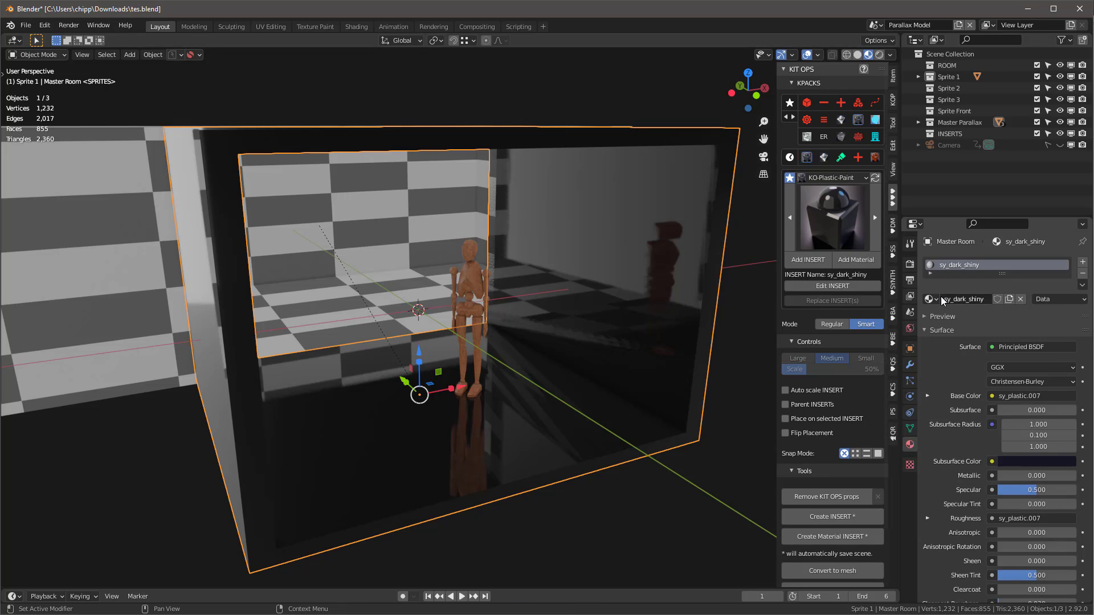
click(932, 298)
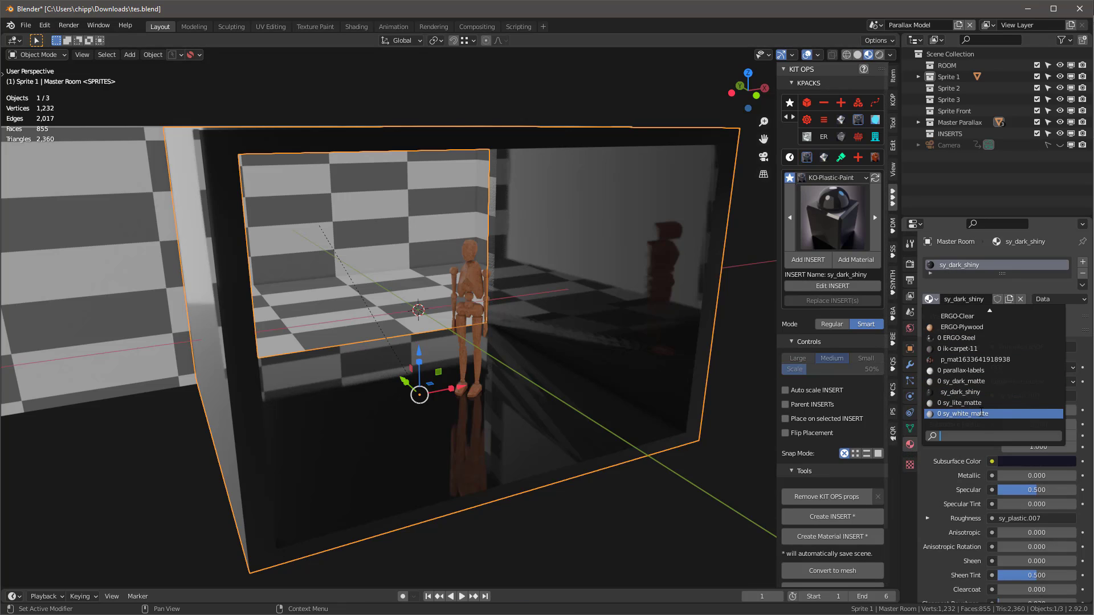
click(977, 402)
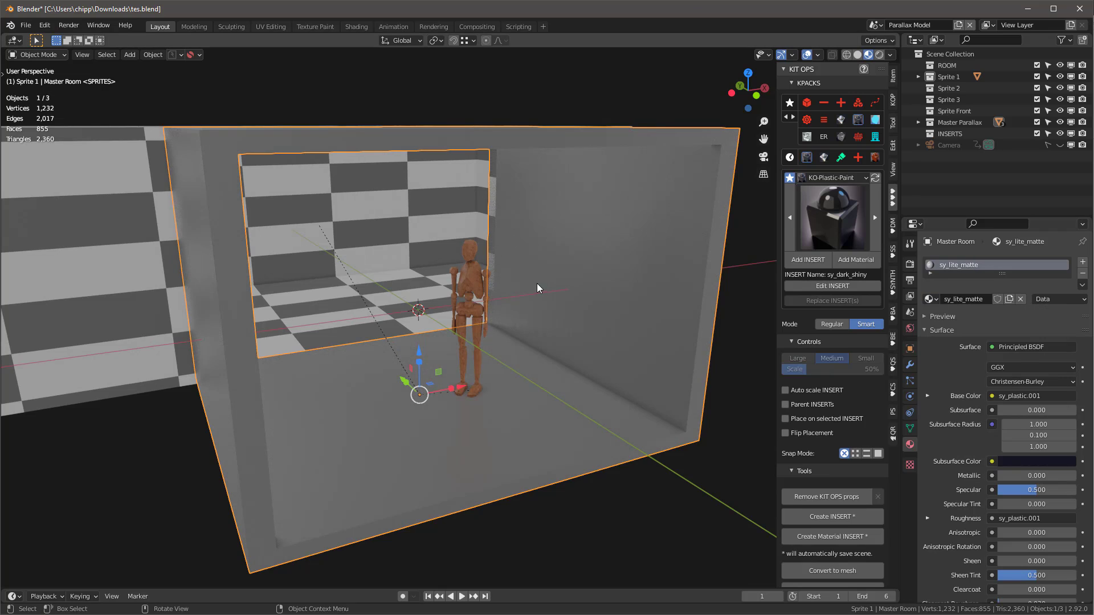
mouse_move(537, 282)
middle_down()
mouse_move(508, 261)
mouse_move(536, 270)
middle_up()
scroll(534, 266, up, 2)
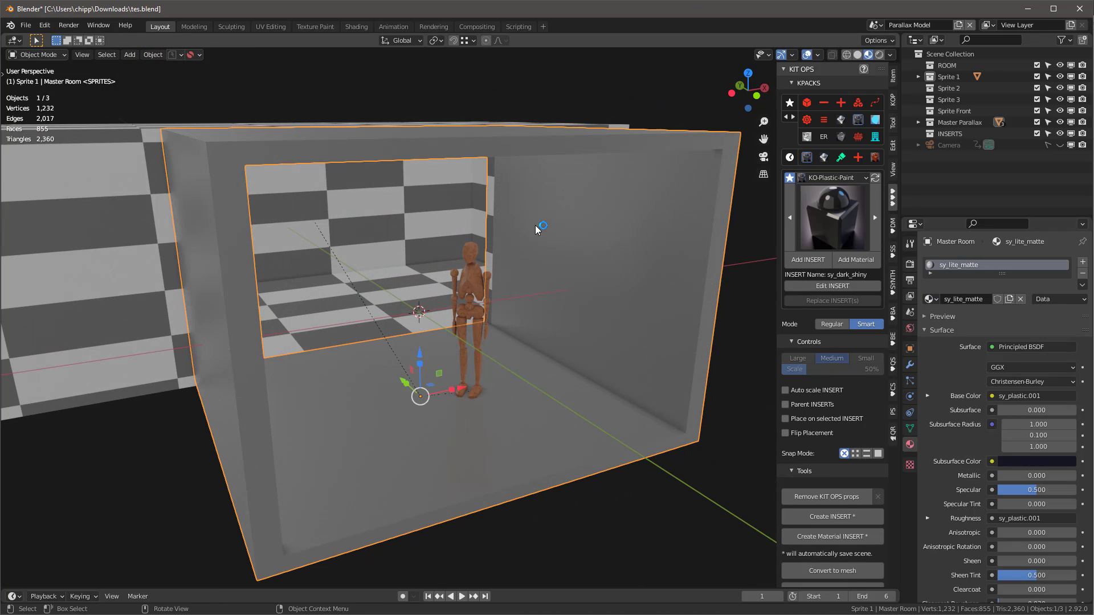
middle_drag(647, 243, 647, 240)
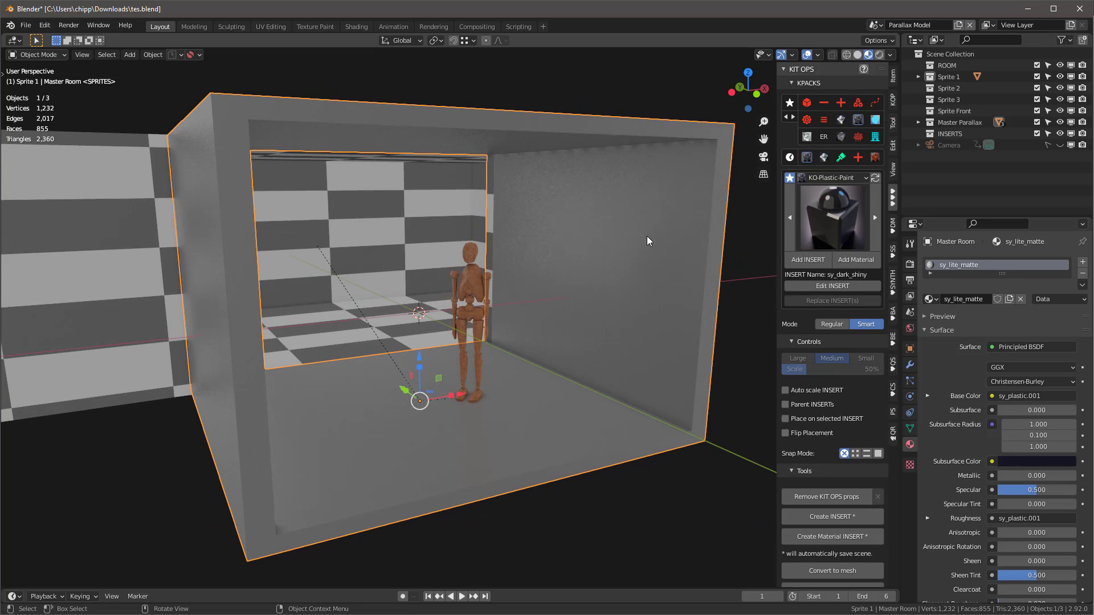
- In Edit Mode, assign the ceiling face to a new material slot and give that slot the cw01-ceiling material
key(Tab)
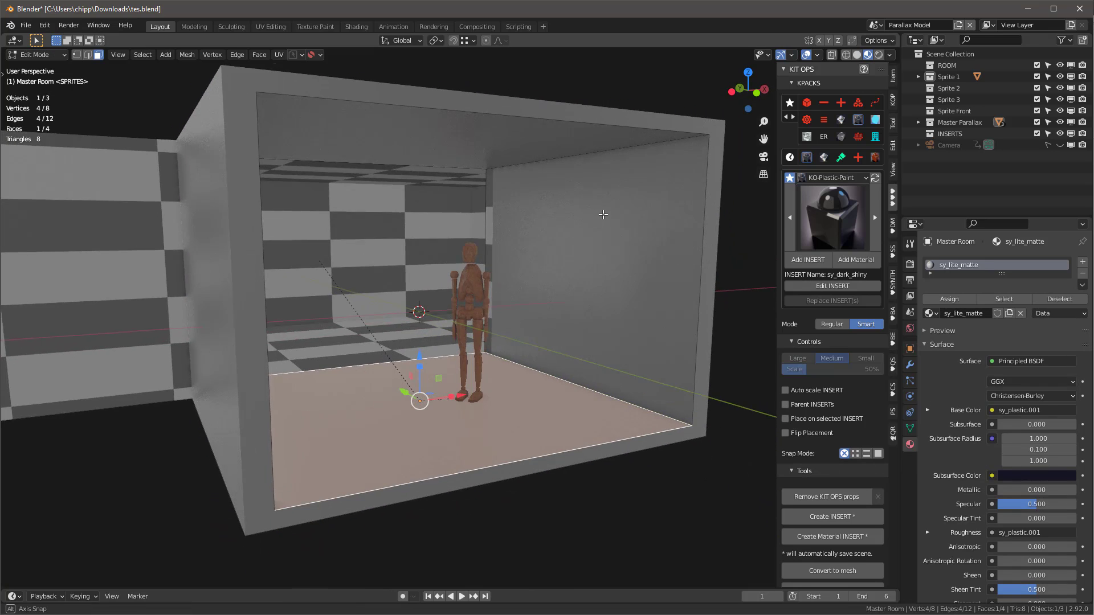
click(502, 124)
middle_drag(575, 160, 532, 152)
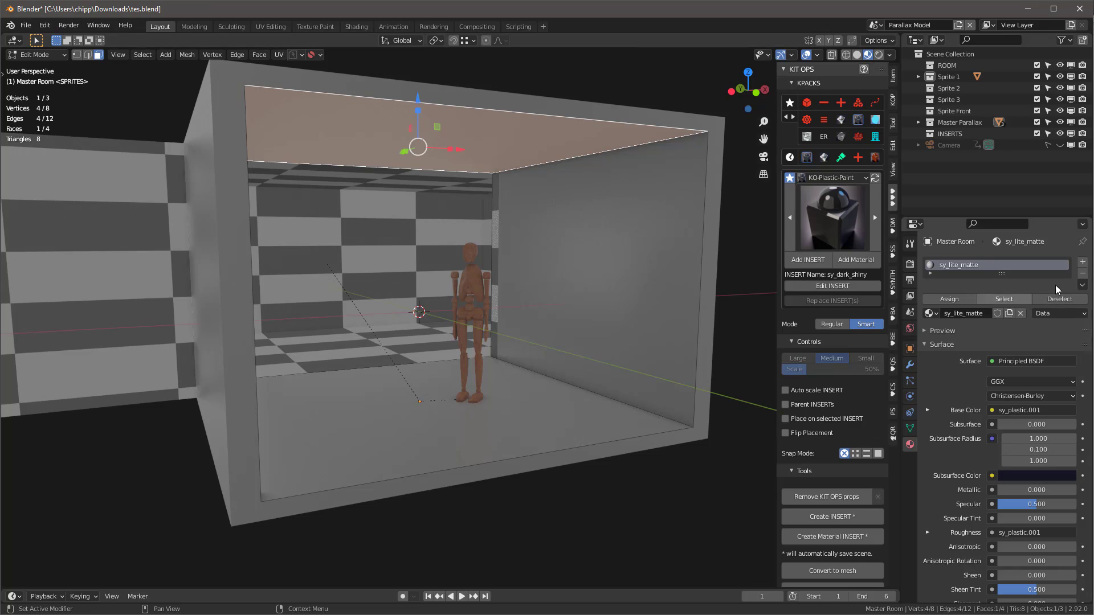
click(1083, 263)
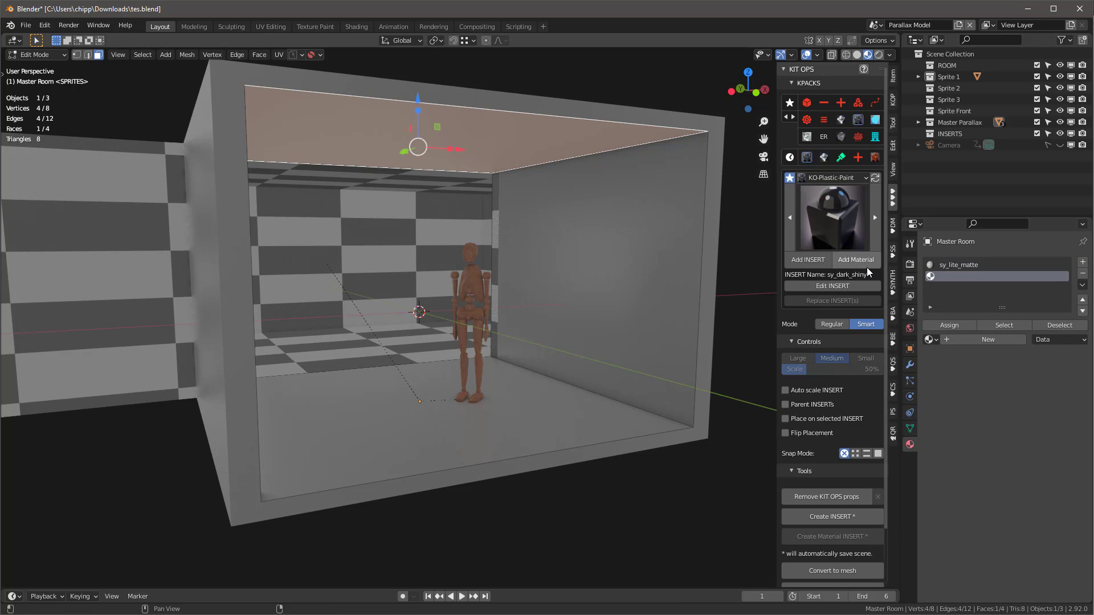
click(941, 327)
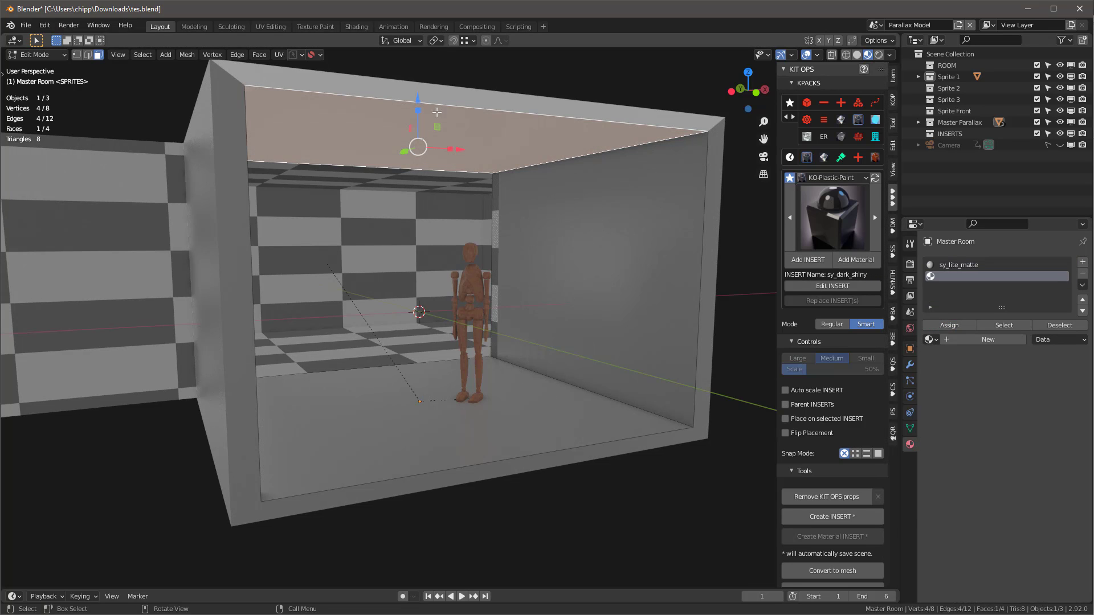
click(931, 339)
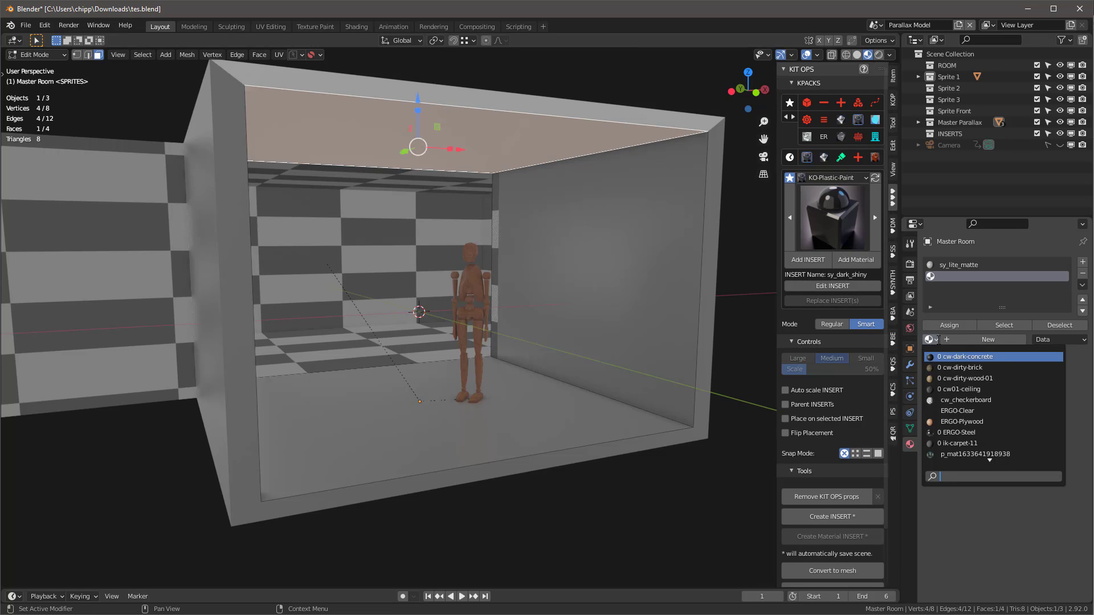
click(979, 390)
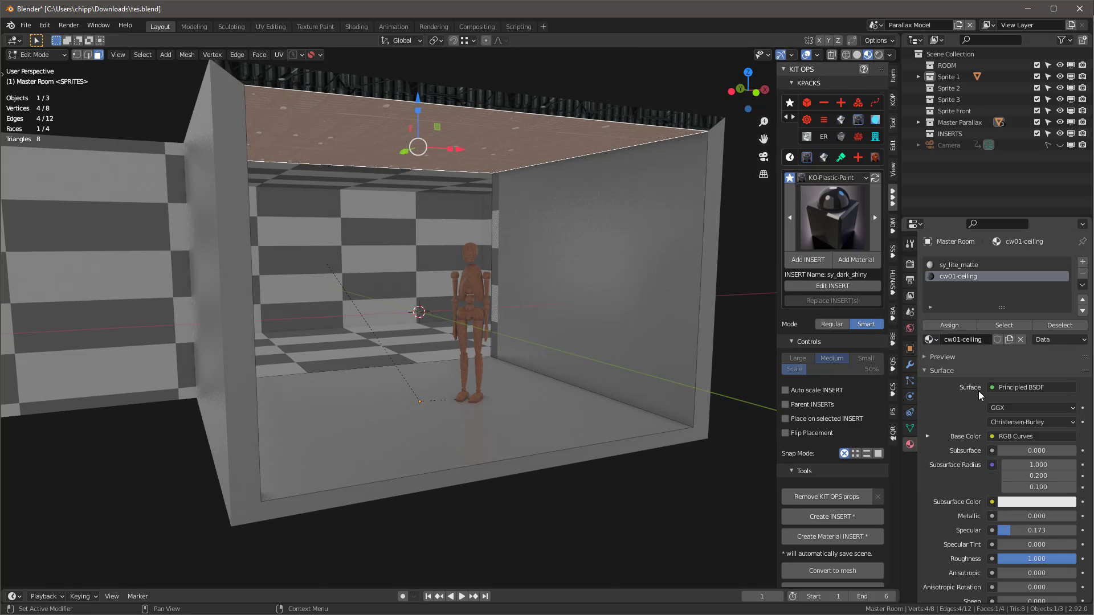
- Assign the room's right wall face to a new material slot and give that slot the cw-dirty-brick material
click(654, 233)
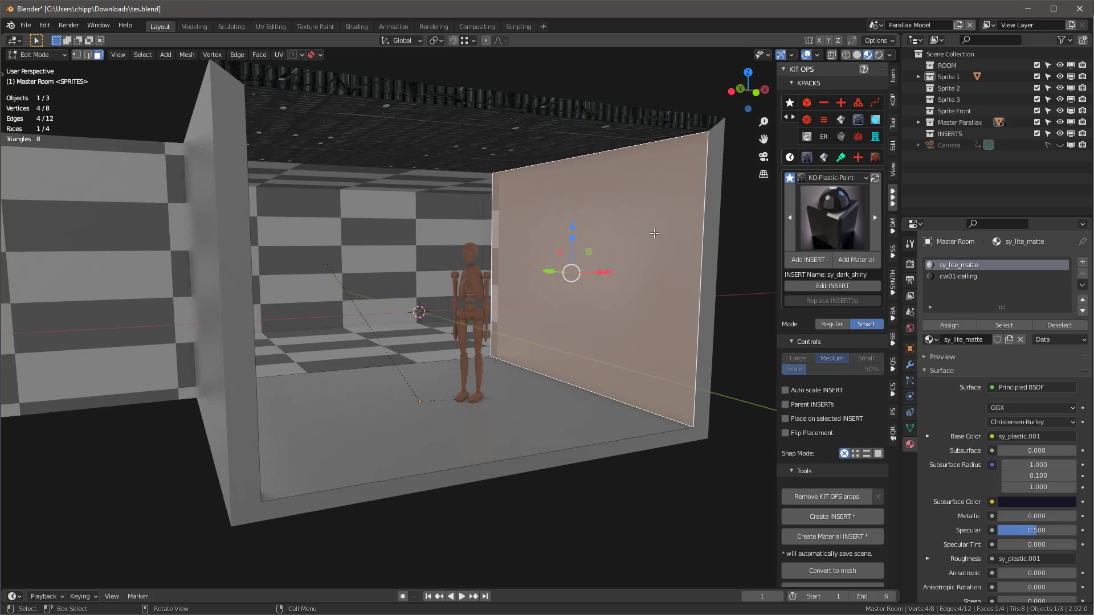
click(1082, 262)
click(930, 340)
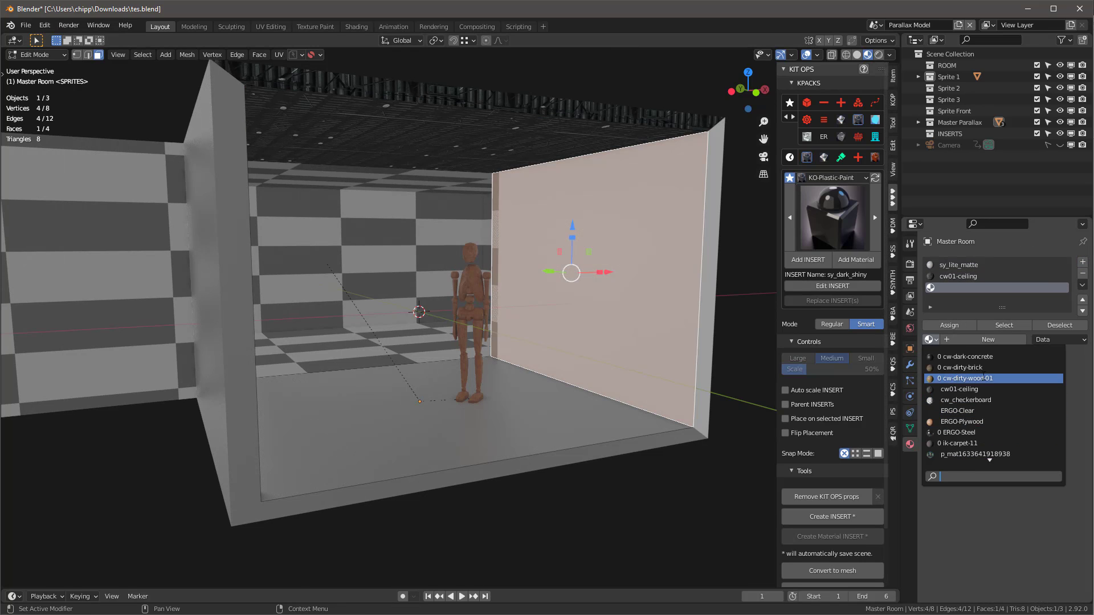
click(999, 367)
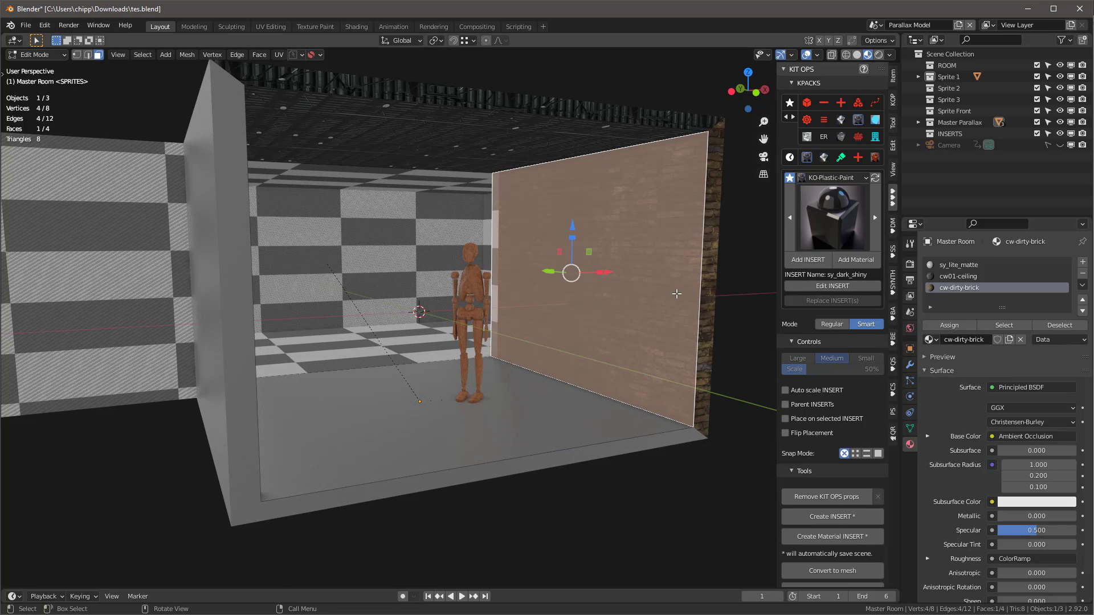
middle_drag(671, 292, 664, 298)
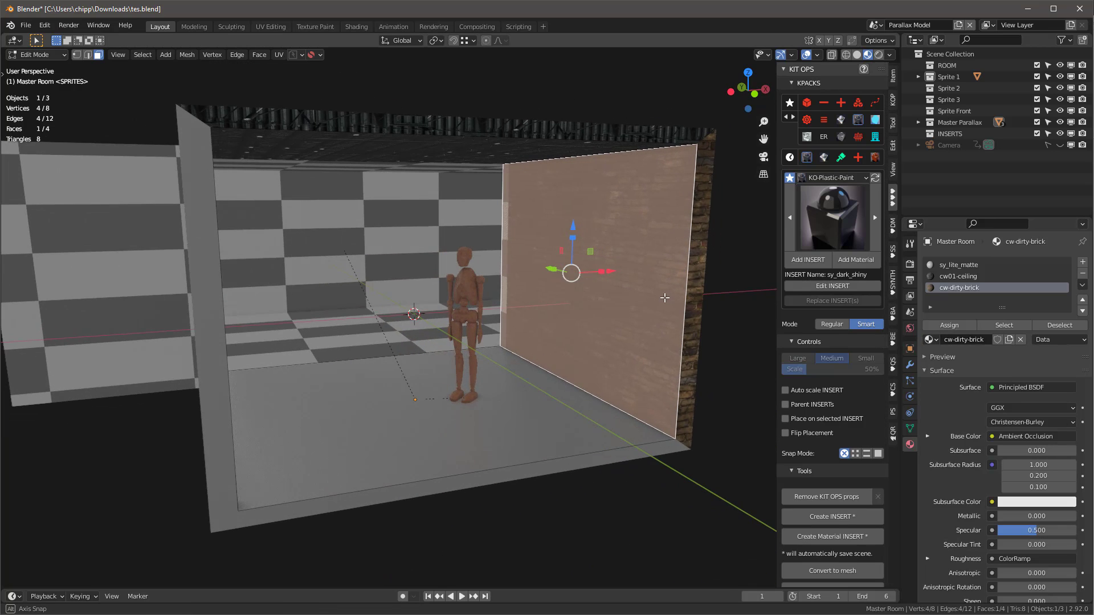
- Assign the floor face to a new material slot and give that slot the ik-carpet-11 material
click(580, 428)
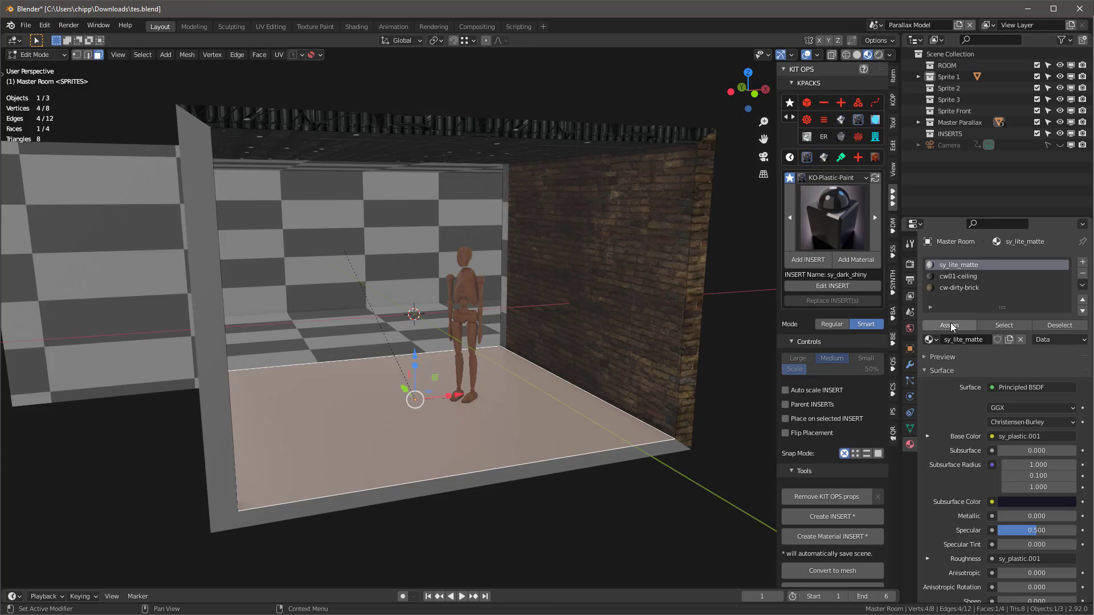
click(1083, 261)
click(935, 324)
click(930, 340)
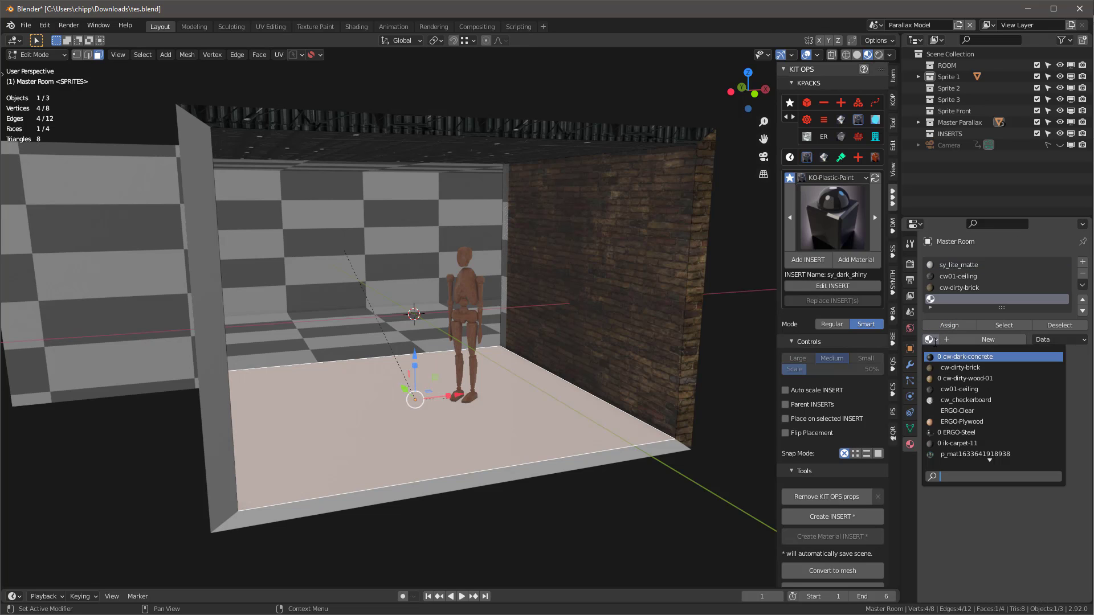
click(987, 444)
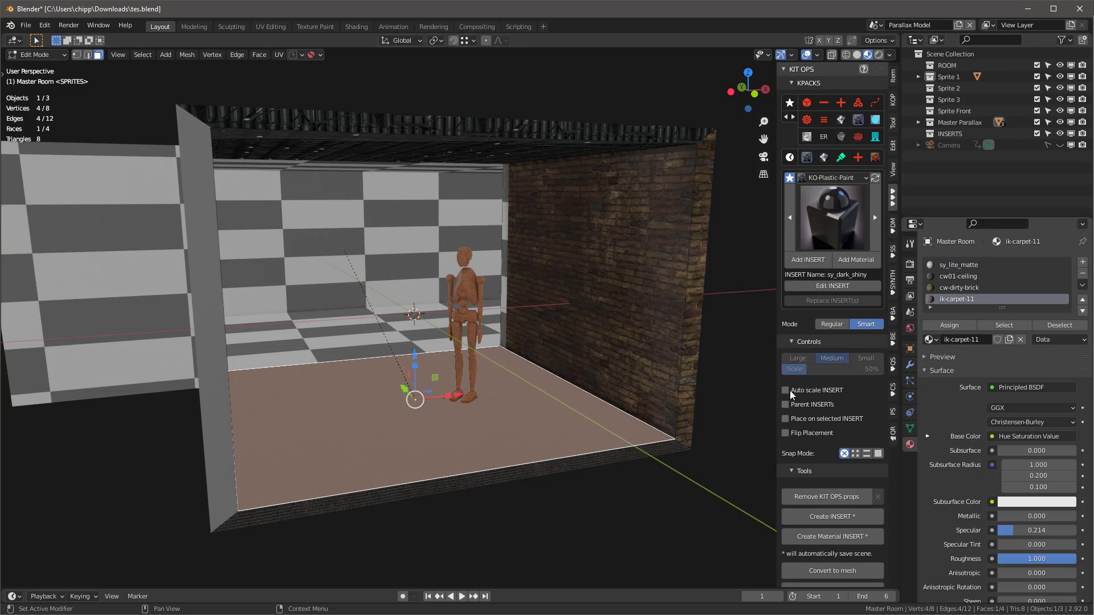
- Assign the left wall face to a new empty material slot
middle_drag(569, 342, 391, 283)
click(292, 258)
middle_drag(293, 258, 629, 266)
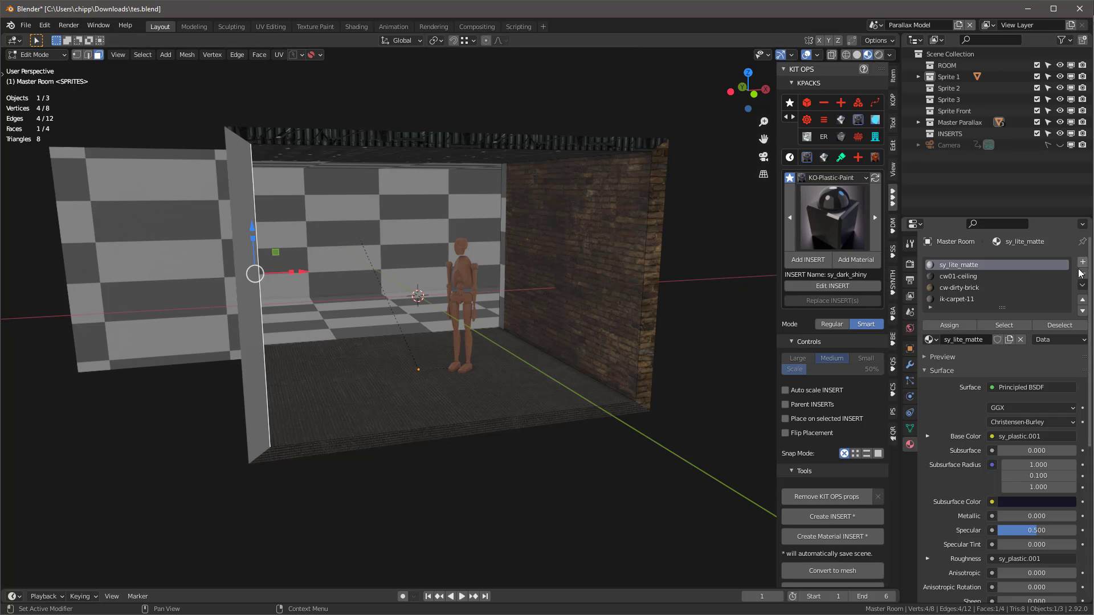
click(1081, 262)
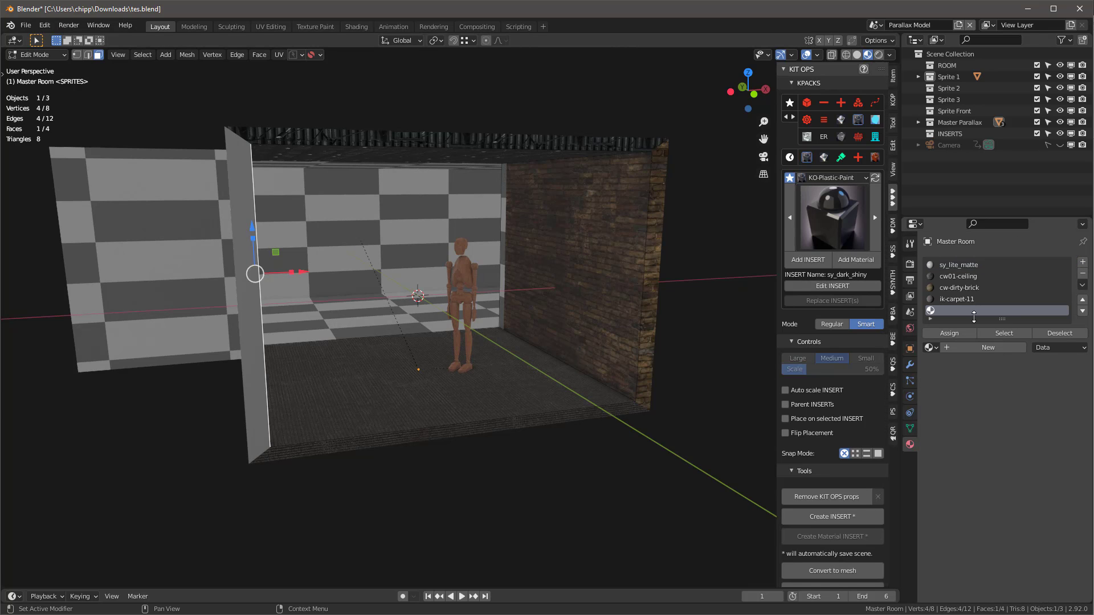
click(948, 335)
middle_drag(526, 243, 498, 242)
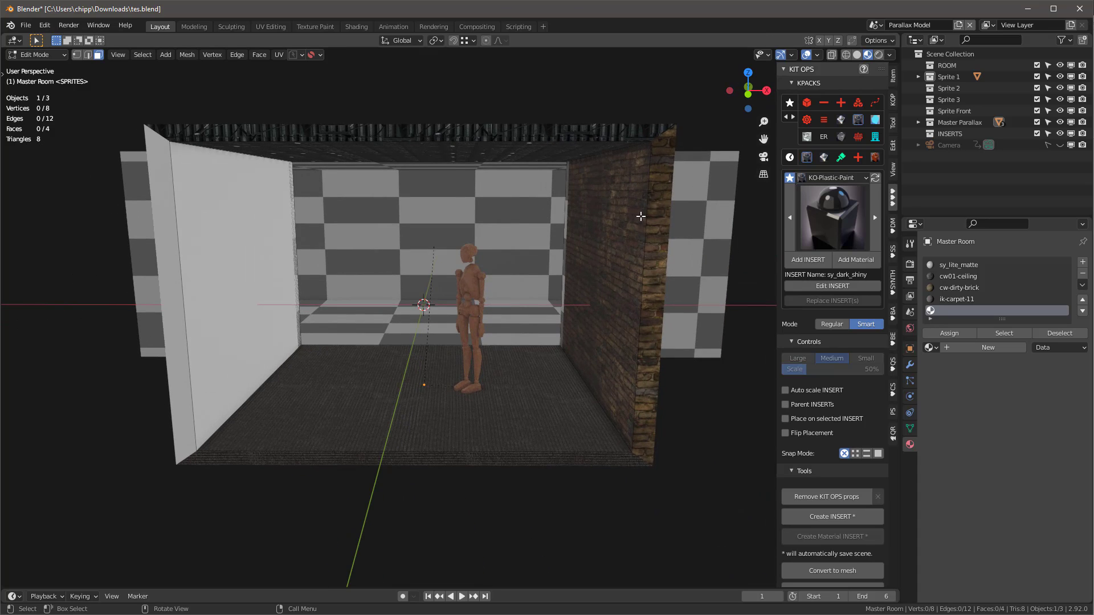
- Leave Edit Mode, deselect the room and import the cw-smooth-concrete material from the loft-materials KPACK
key(Tab)
click(620, 83)
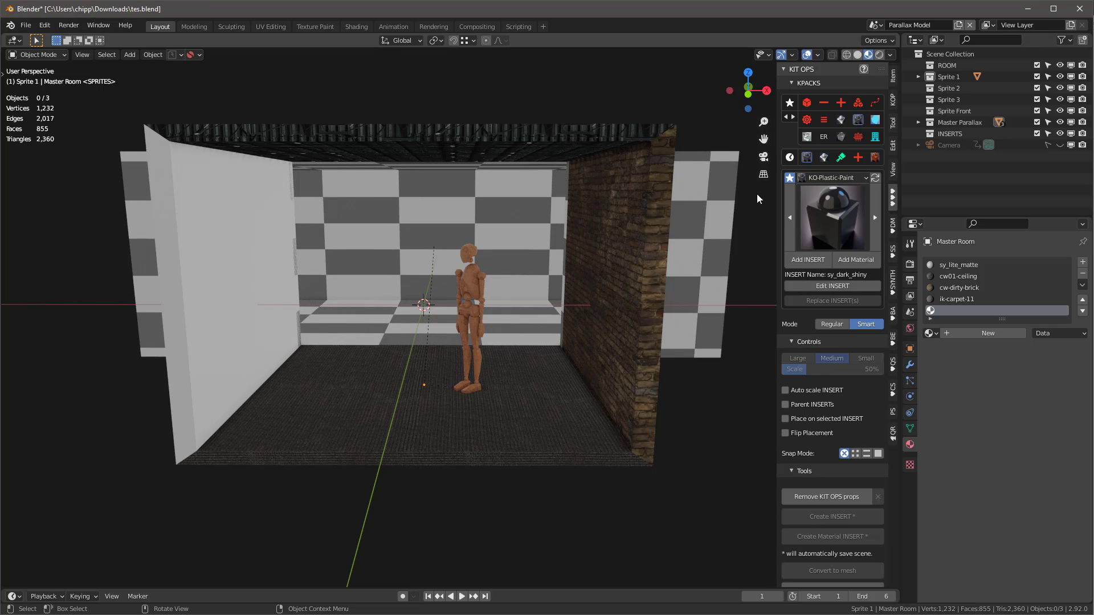
click(826, 208)
click(826, 208)
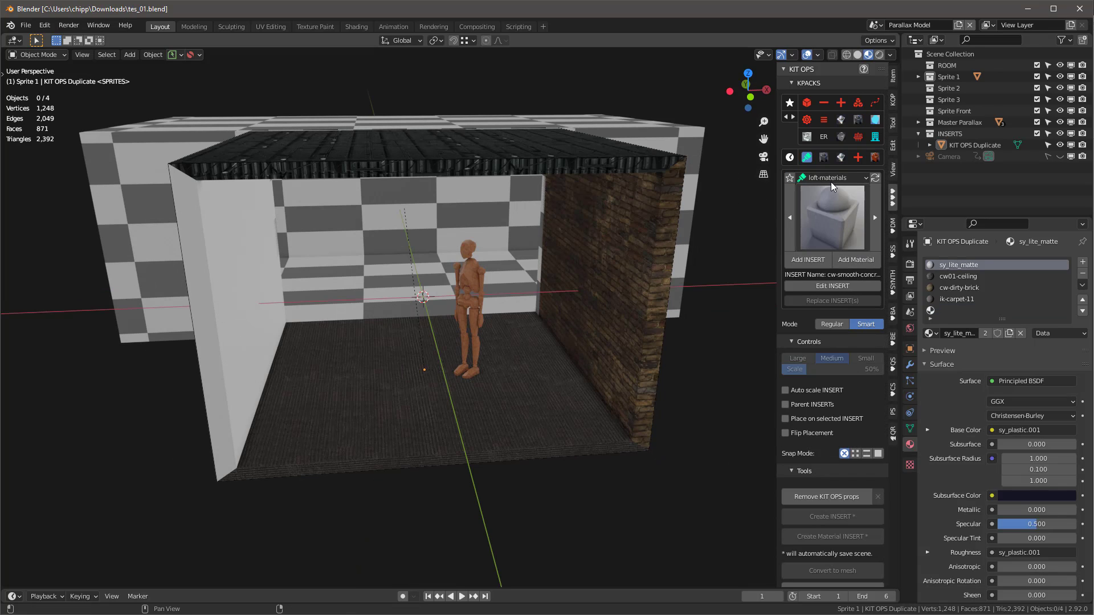
click(856, 261)
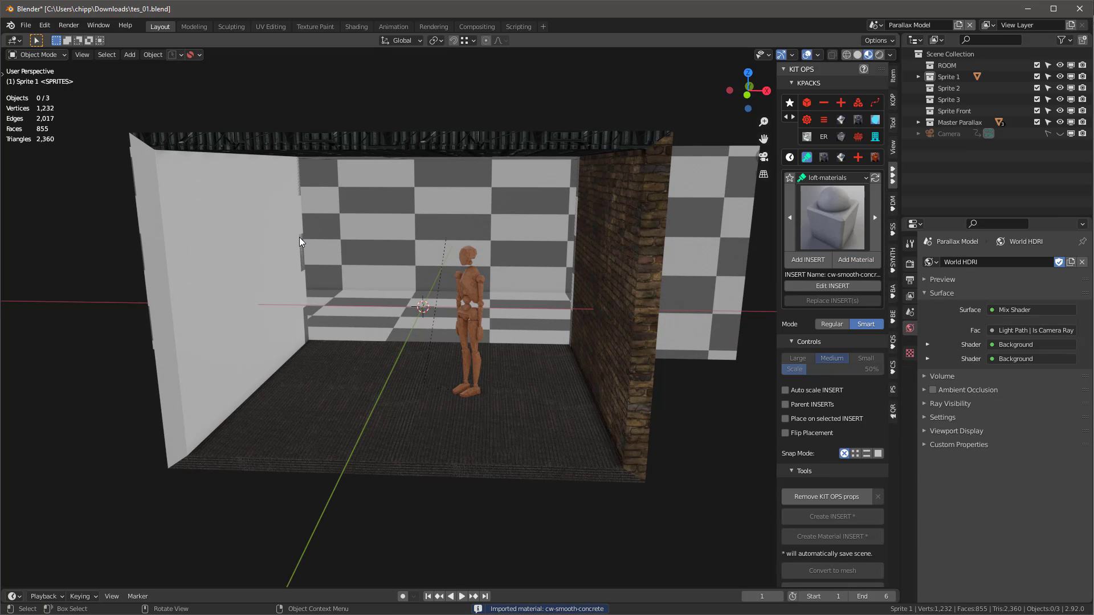
- Give the Master Room's empty material slot the cw-smooth-concrete material
click(551, 140)
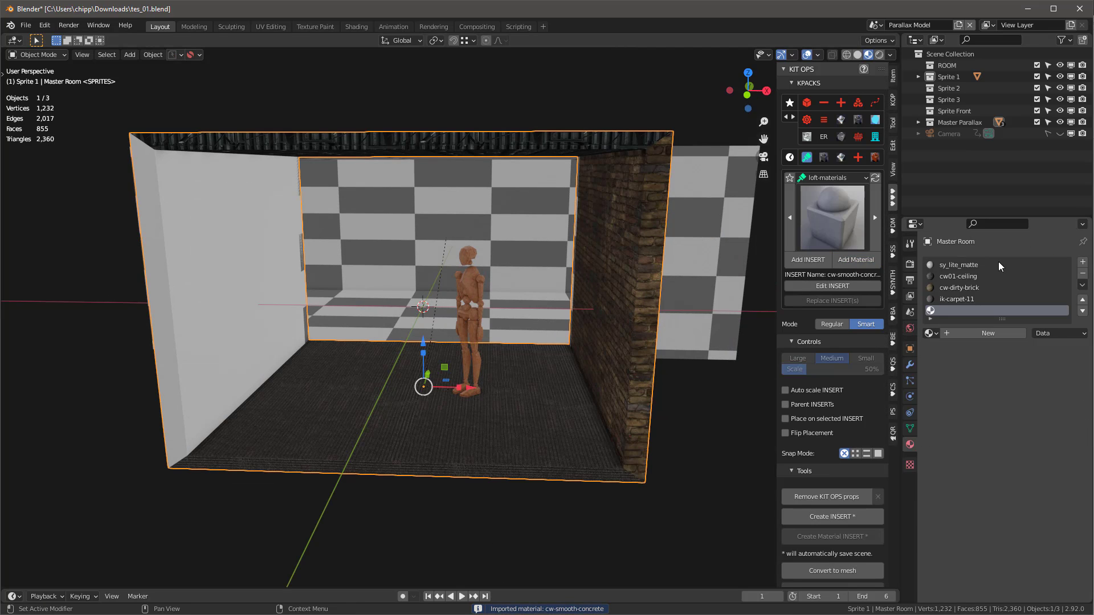
click(931, 333)
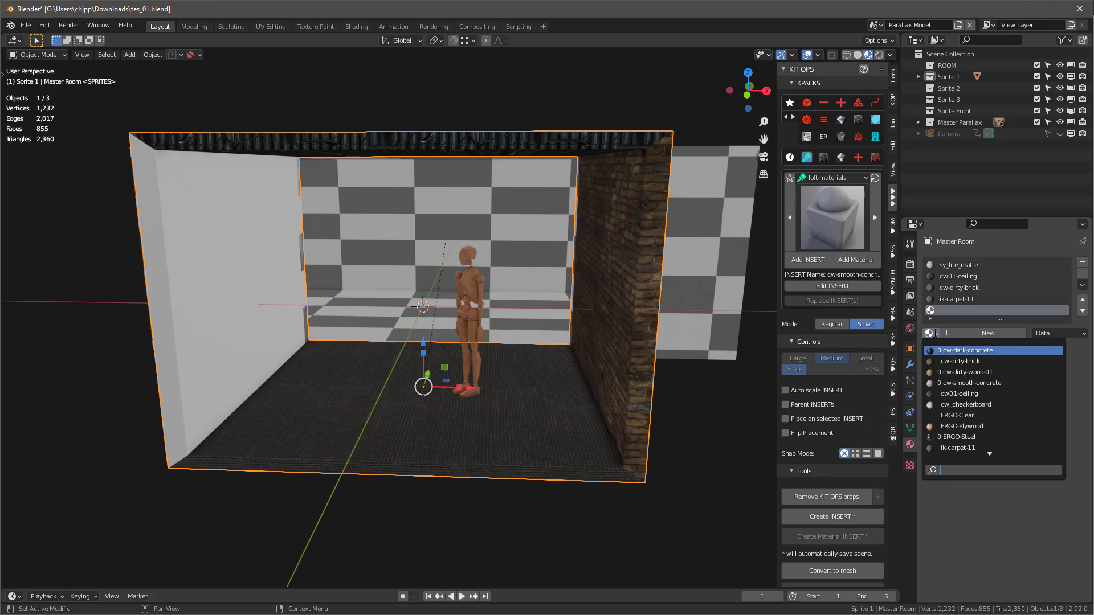
click(969, 382)
middle_drag(604, 294, 461, 173)
- Replace the Back Area's checkerboard material with cw-smooth-concrete
click(891, 101)
middle_drag(564, 251, 484, 244)
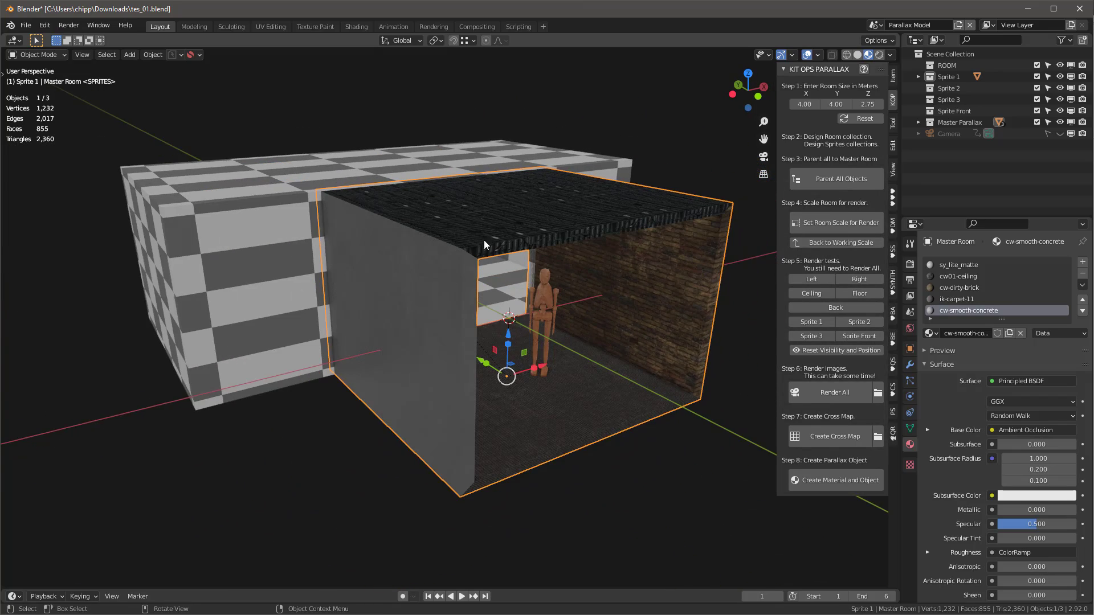
click(283, 212)
middle_drag(284, 212, 262, 222)
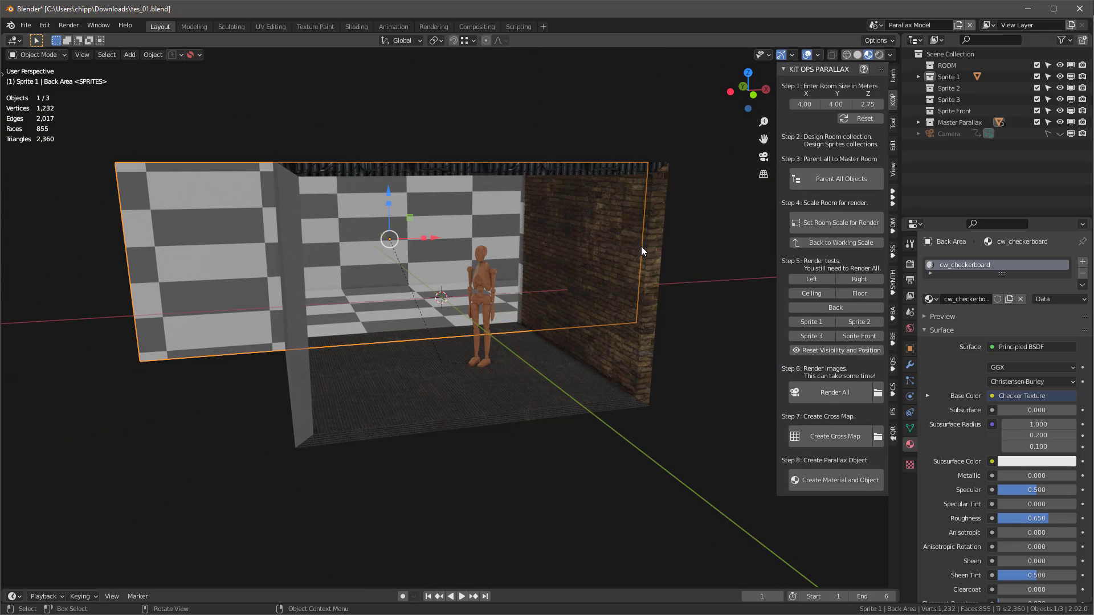
click(933, 299)
click(975, 348)
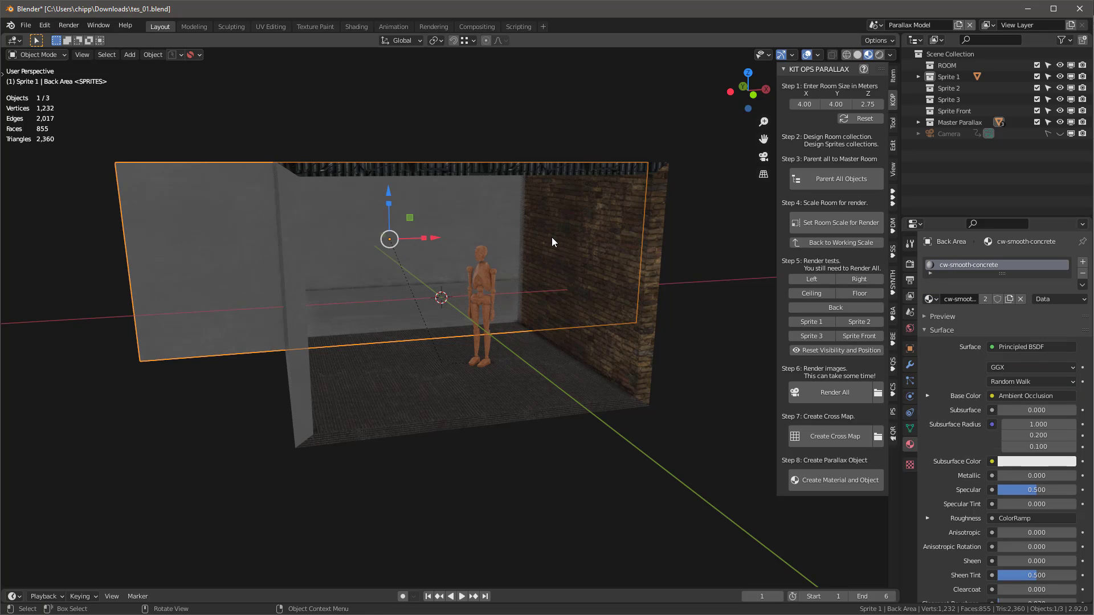
mouse_move(552, 237)
middle_down()
mouse_move(508, 235)
mouse_move(570, 233)
middle_up()
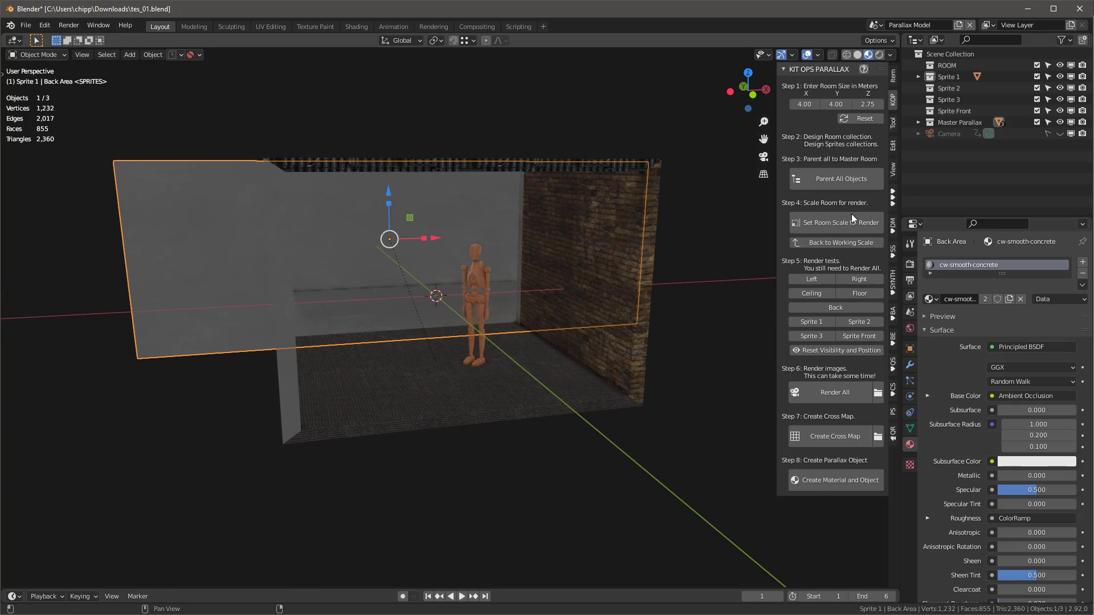
- Choose the stairs INSERT from the loft-arch KPACK
click(892, 198)
click(827, 179)
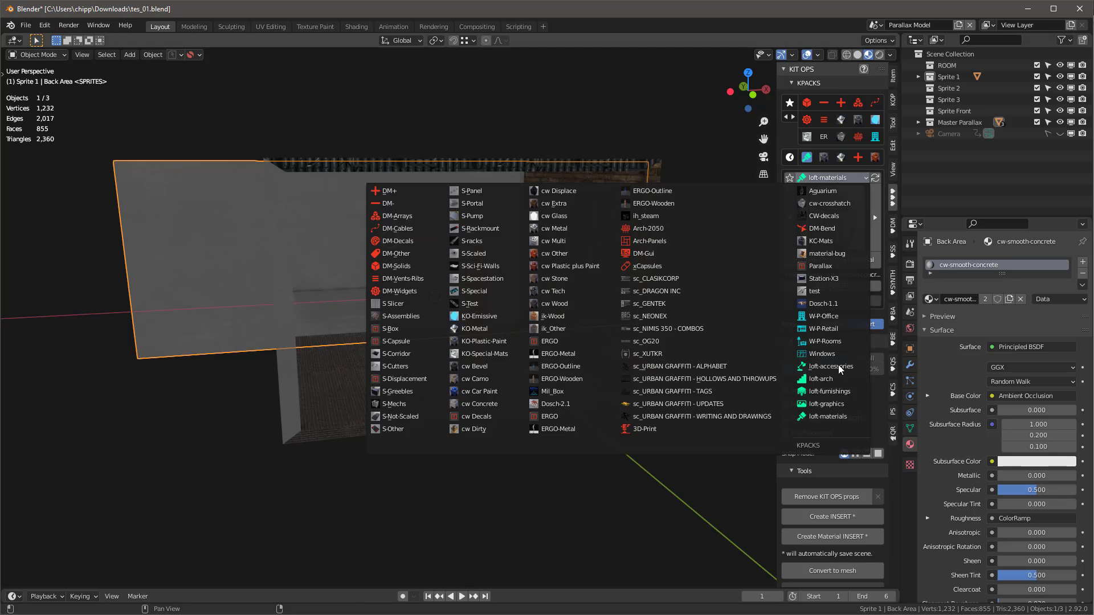
click(828, 377)
click(839, 221)
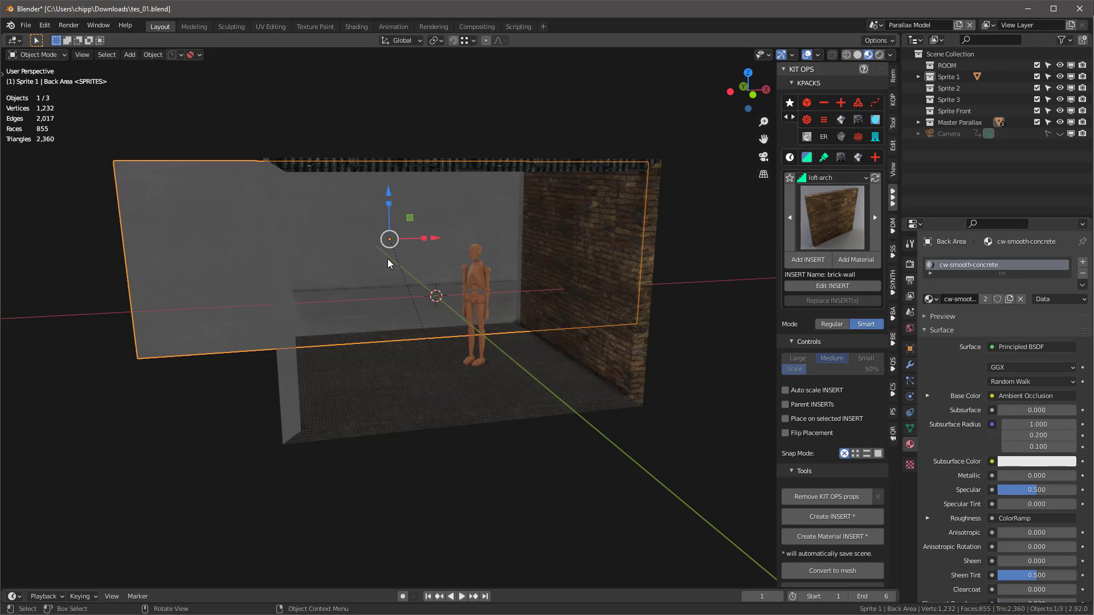
click(820, 215)
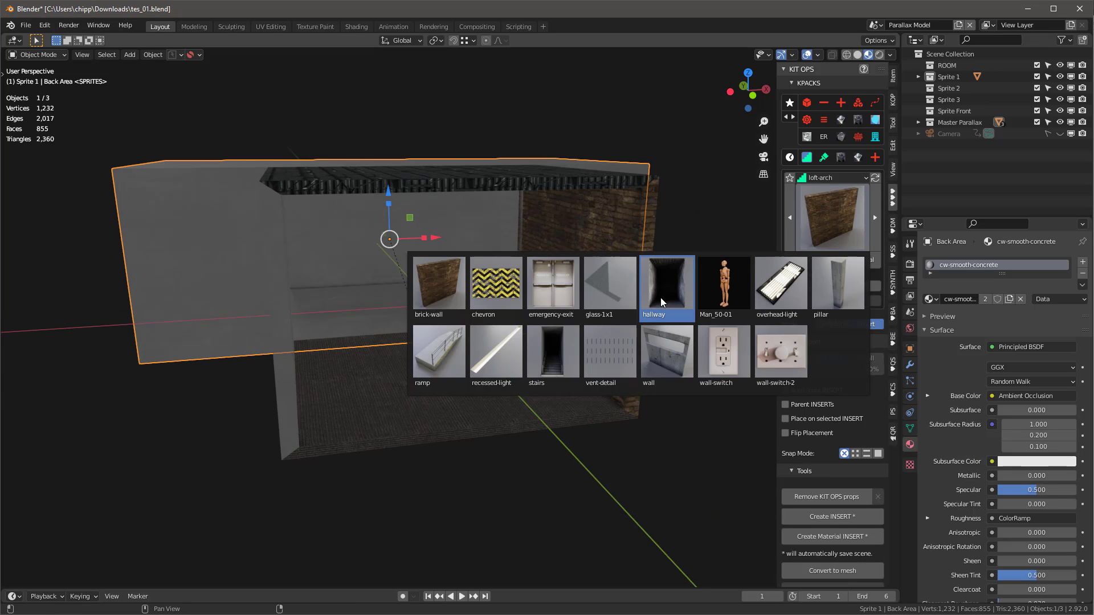
click(552, 350)
- Add the stairs INSERT to the left part of the Back Area's rear wall
middle_drag(548, 350, 424, 271)
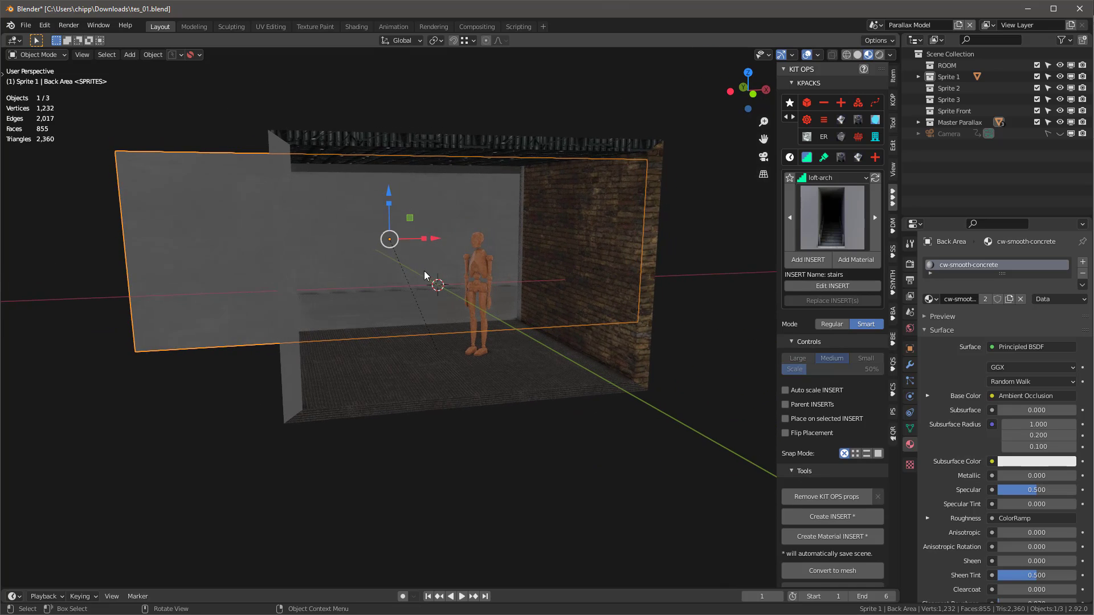
click(811, 260)
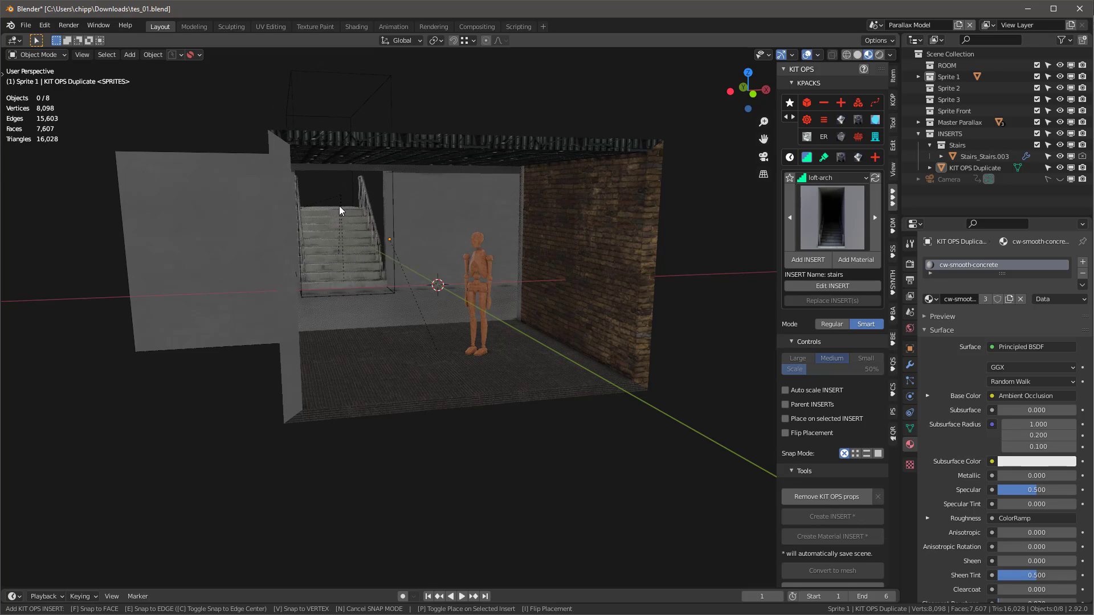
click(338, 206)
middle_drag(335, 207, 482, 246)
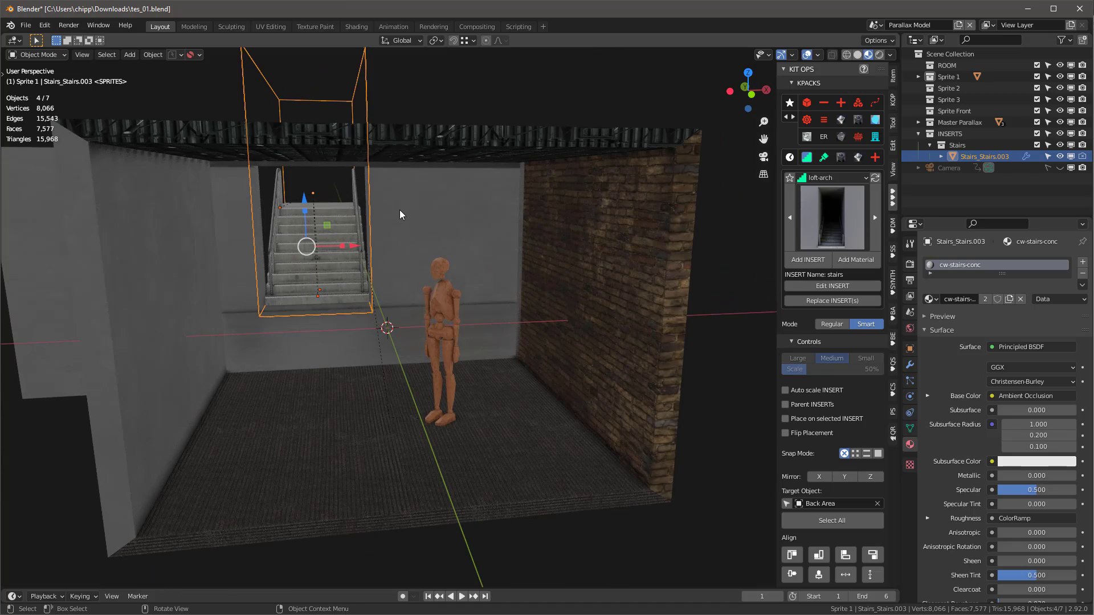
middle_drag(400, 215, 353, 213)
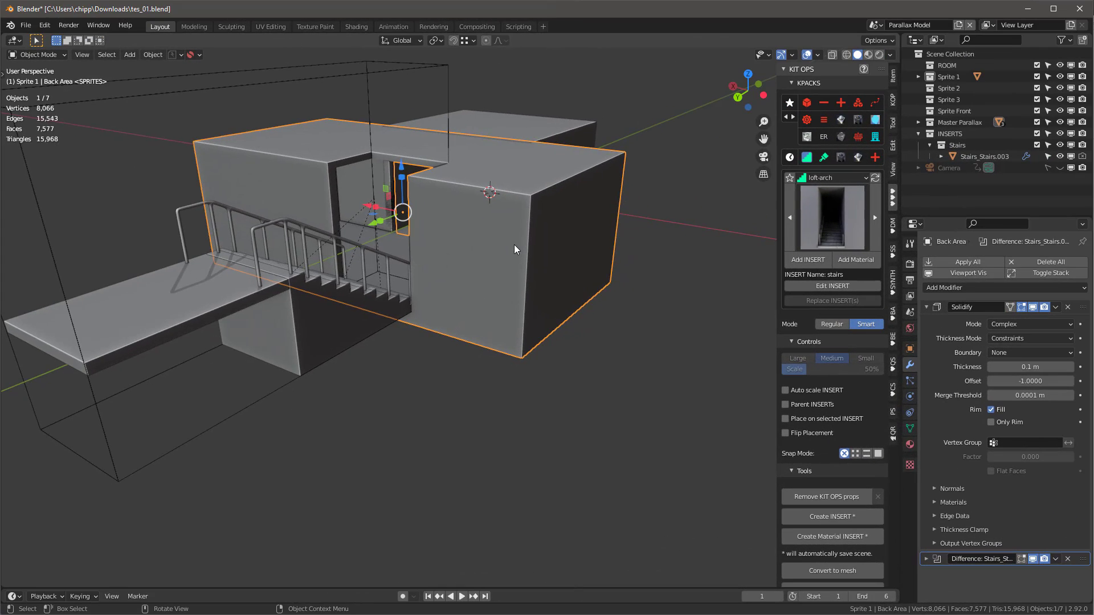
- In Edit Mode, add a loop cut across the Back Area and slide it towards the edge of the stairs opening
key(Tab)
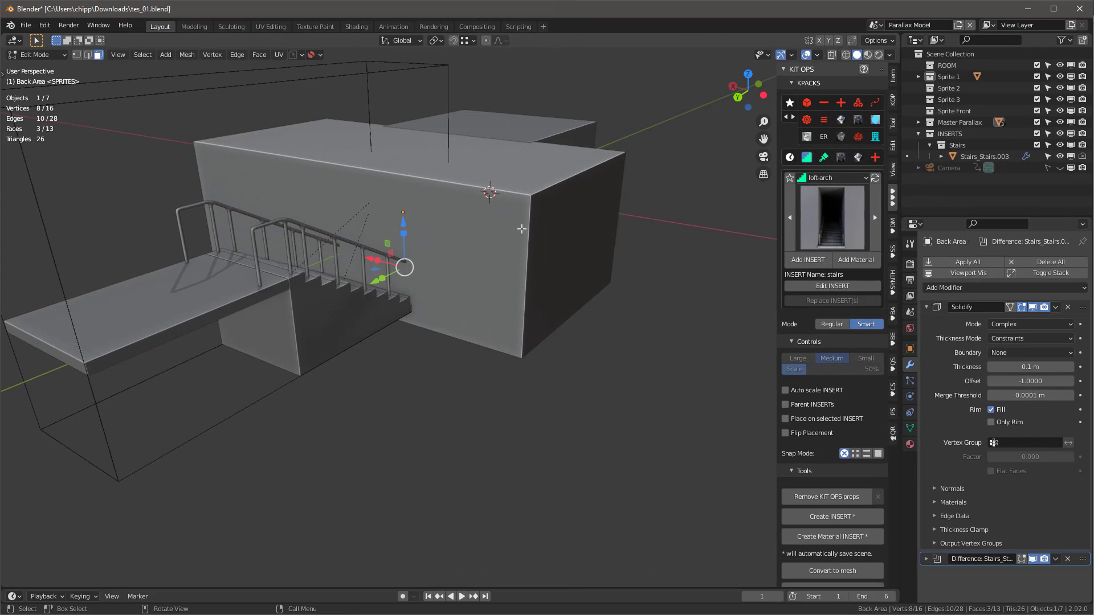
key(Tab)
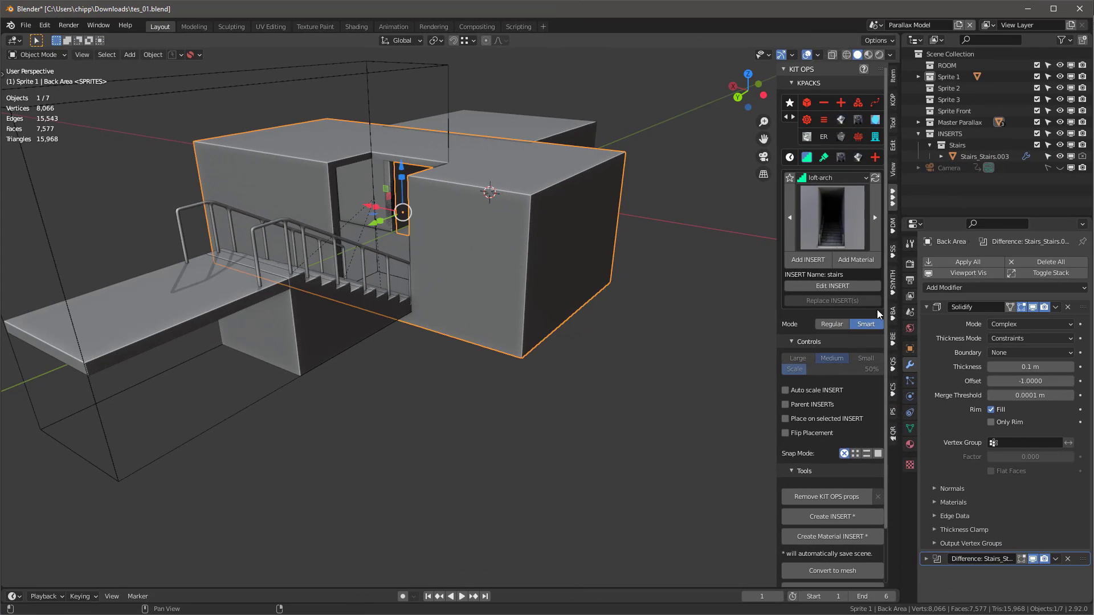
key(Tab)
click(593, 247)
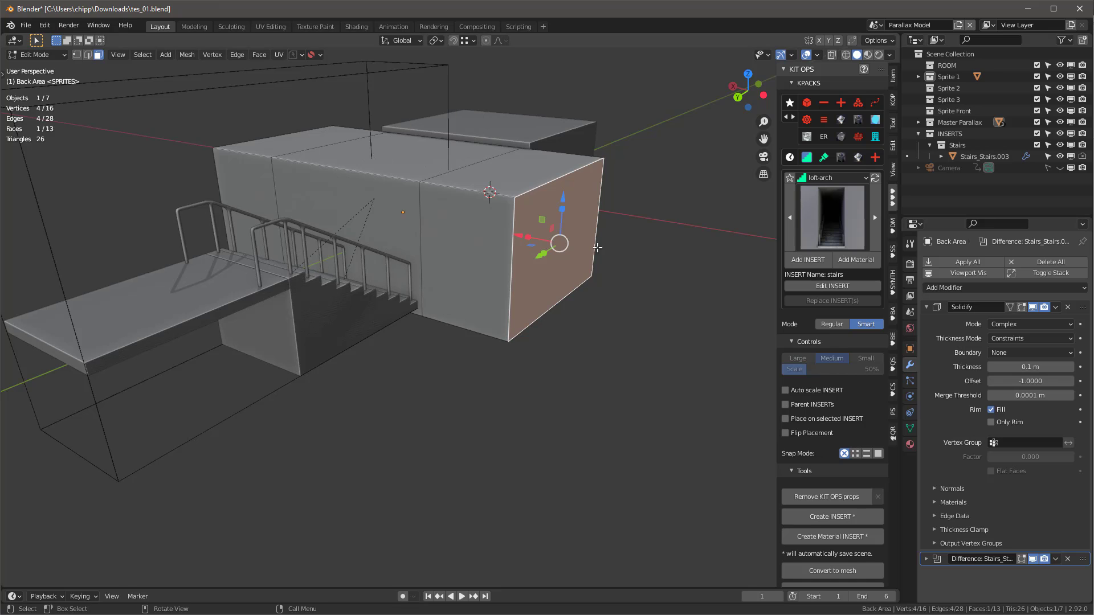
middle_drag(540, 224, 459, 219)
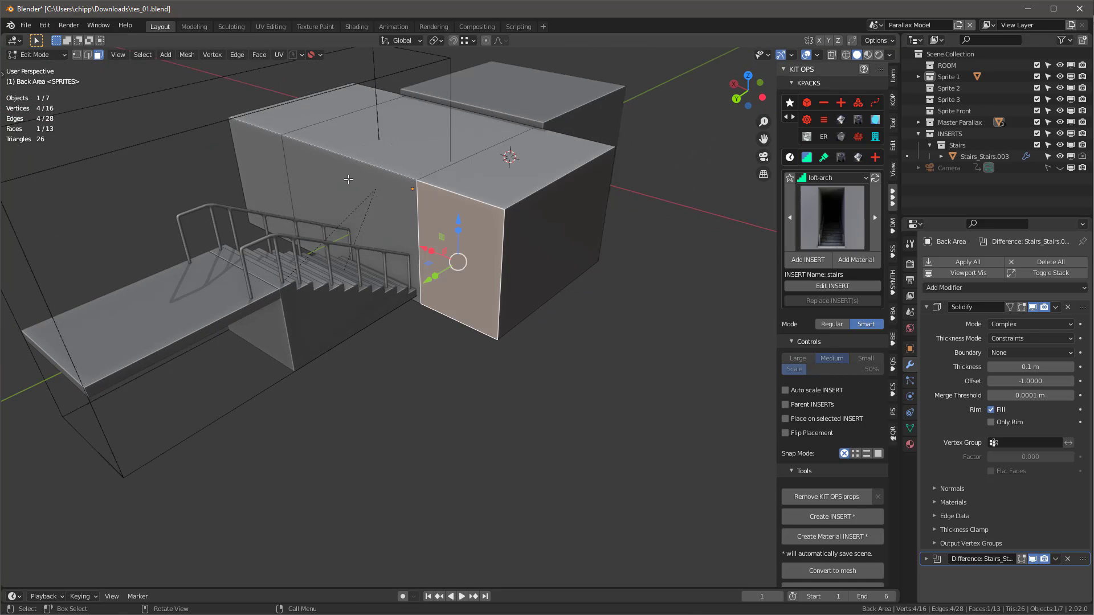
key(ctrl+r)
click(296, 146)
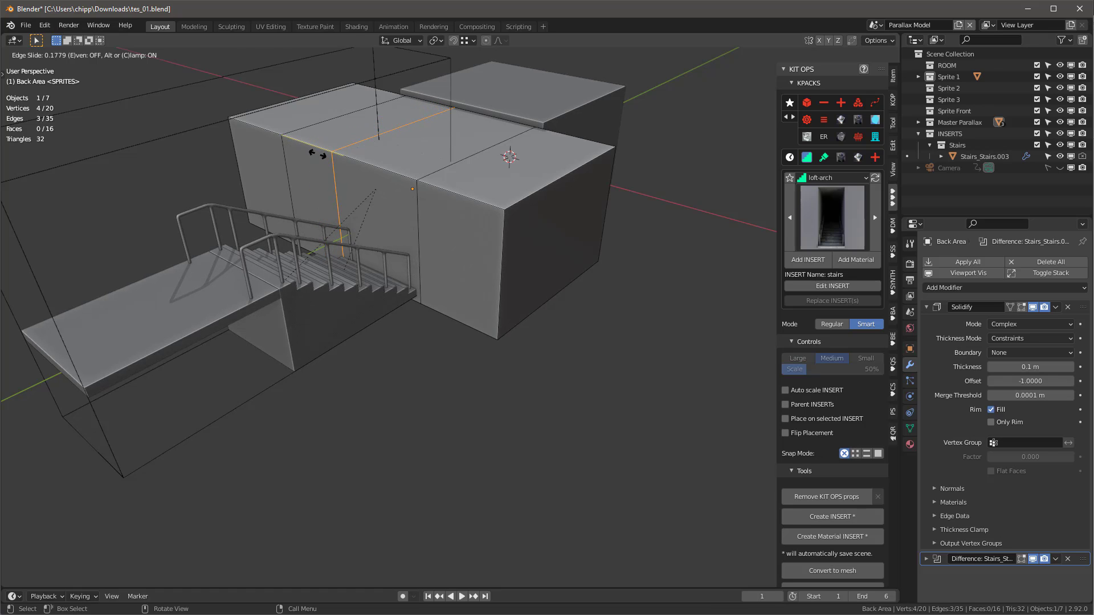
click(322, 159)
middle_drag(322, 159, 466, 218)
- Extrude the Back Area's rear face behind the stairs outward by about 6.57 m to enclose the staircase
key(3)
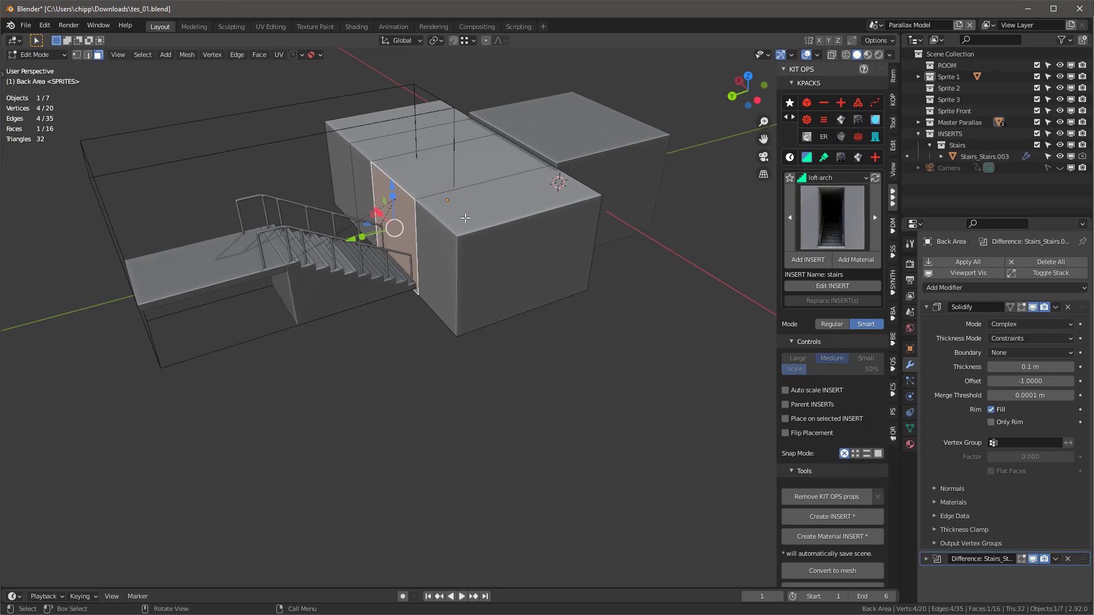
key(e)
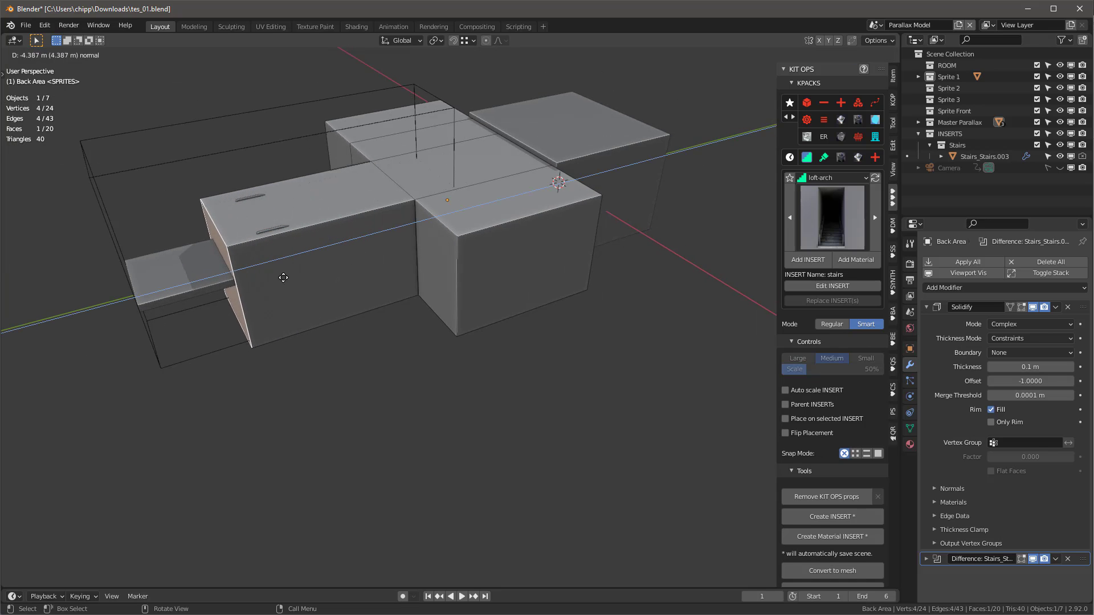
click(196, 307)
middle_drag(525, 320, 384, 277)
scroll(395, 271, down, 1)
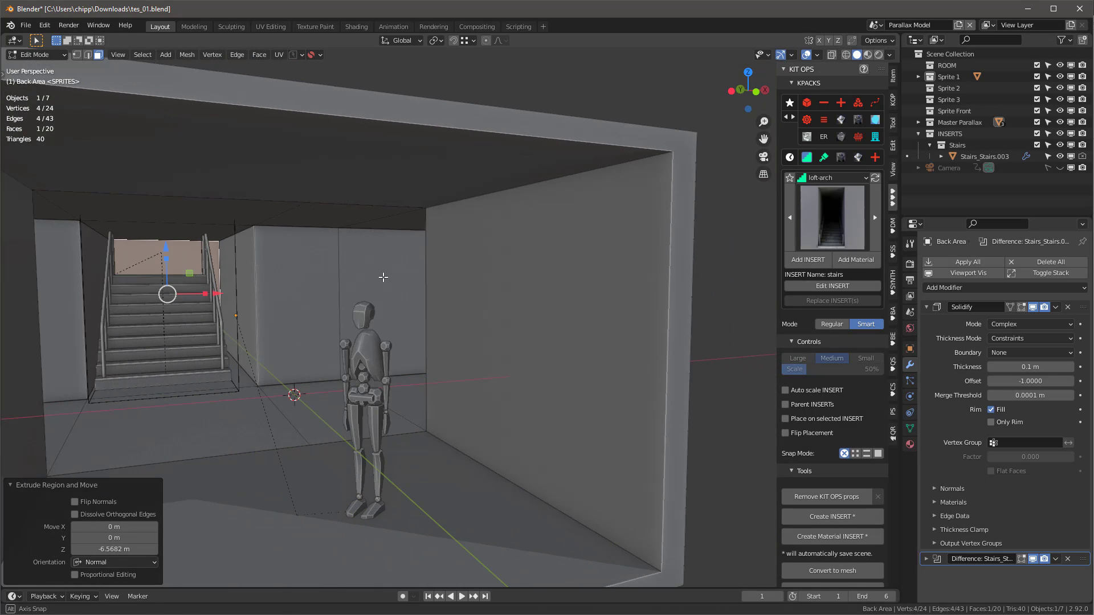
- Select the stairwell's side wall face nearest the Back Area's centre and move it along X closer to the staircase
middle_drag(254, 280, 245, 289)
click(249, 295)
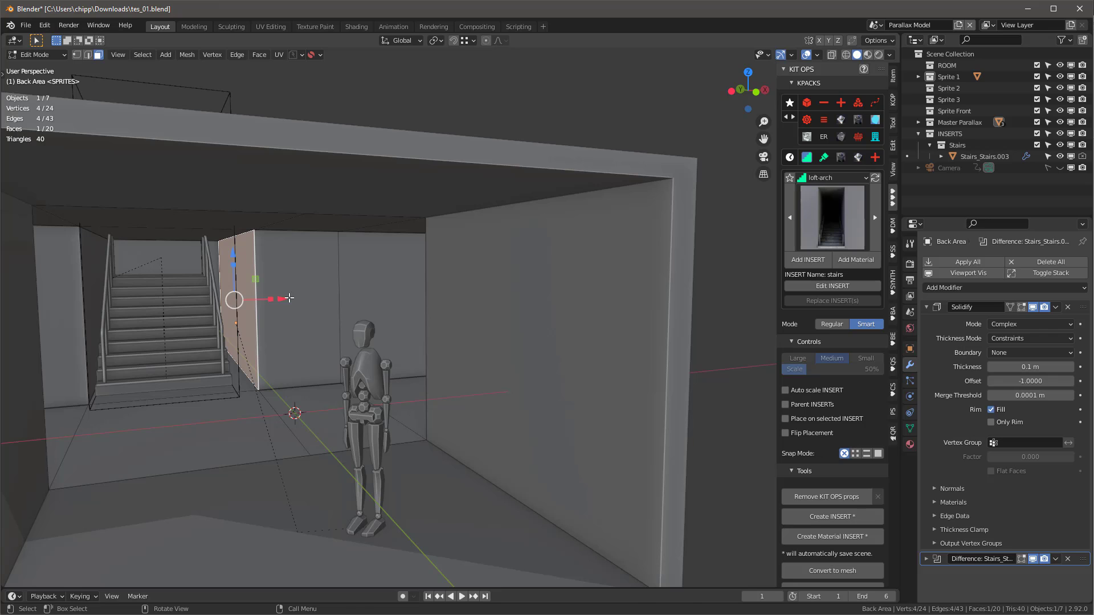
drag(288, 298, 259, 303)
- Extrude the top face of the stairwell behind the Back Area upward by about 2.11 m
middle_drag(258, 302, 273, 288)
middle_drag(274, 239, 354, 272)
click(319, 254)
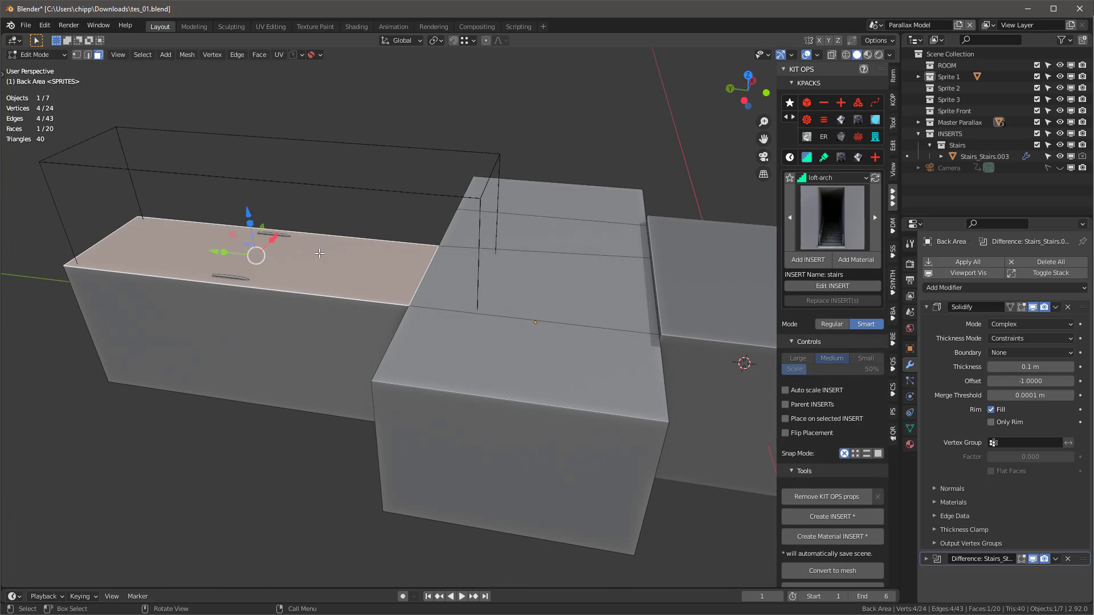
key(e)
click(336, 149)
middle_drag(510, 282, 440, 232)
scroll(456, 229, down, 3)
scroll(327, 277, up, 2)
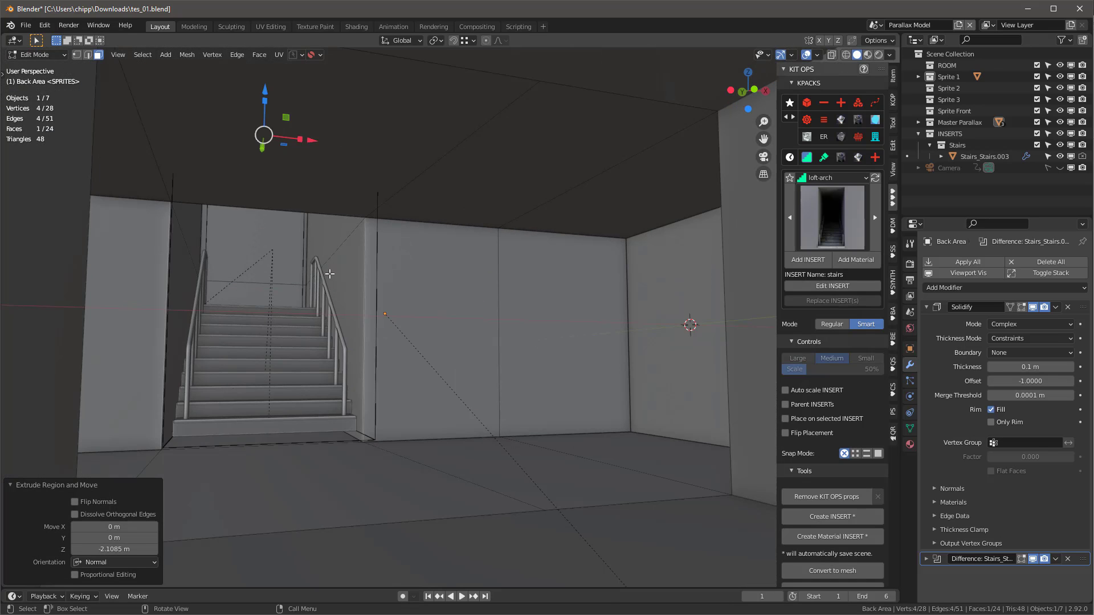
- In top view, knife a straight constrained cut across the Back Area's top face just in front of the stairs cutout
middle_drag(327, 278, 333, 275)
middle_drag(266, 217, 303, 257)
scroll(309, 256, down, 2)
scroll(356, 270, up, 2)
alt+middle_drag(382, 310, 479, 291)
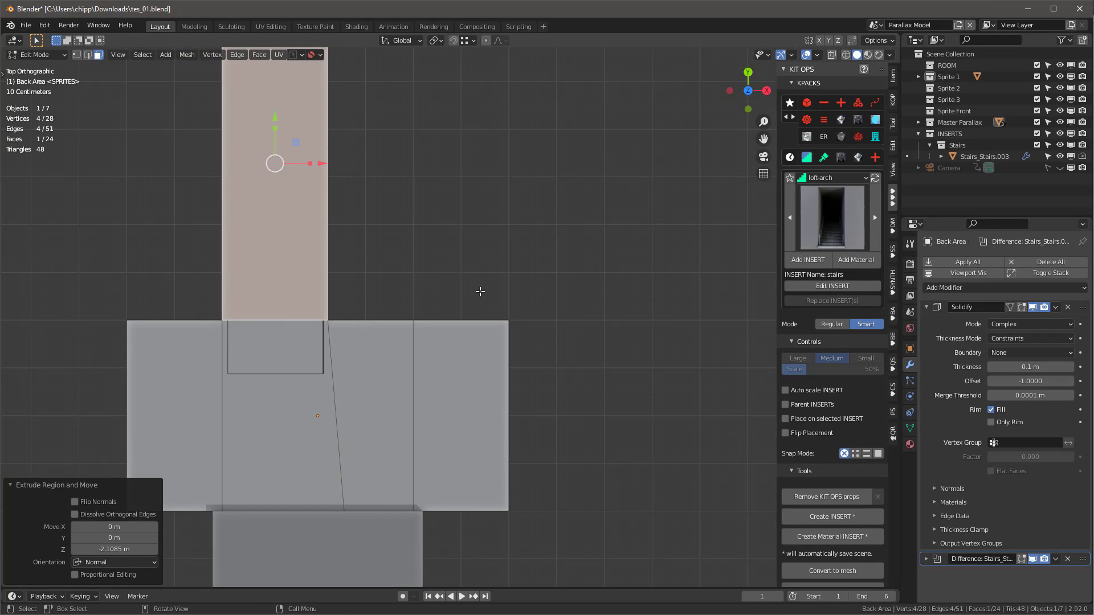
scroll(223, 389, up, 2)
shift+middle_drag(228, 389, 269, 335)
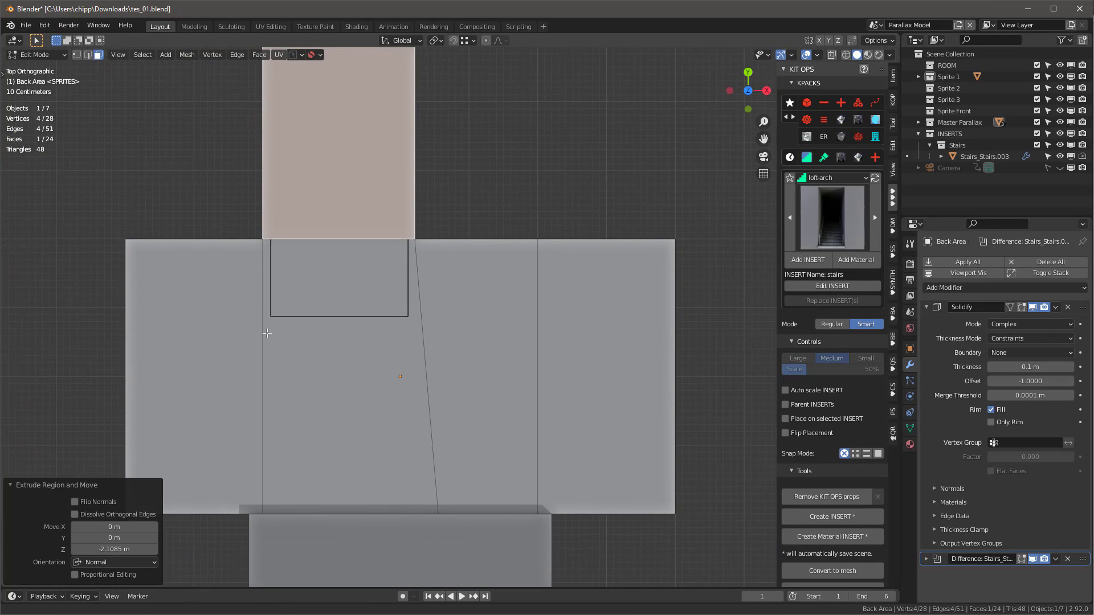
key(k)
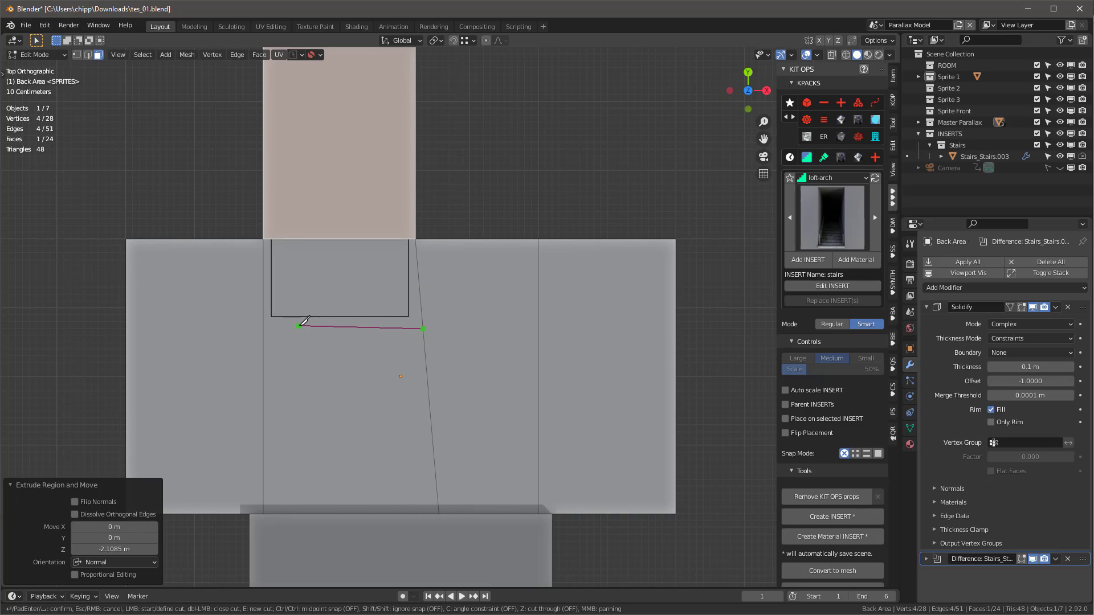
key(c)
click(263, 328)
key(Return)
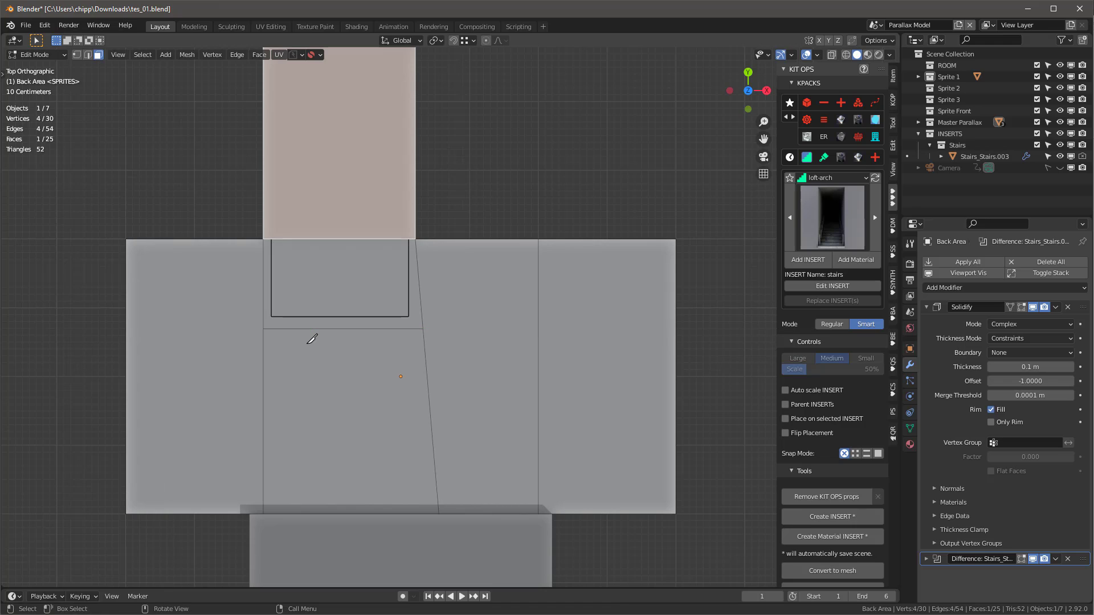
- Extrude the small cut face above the stairs upward by about 1.32 m and return to a perspective view inside the room
middle_drag(421, 291, 494, 259)
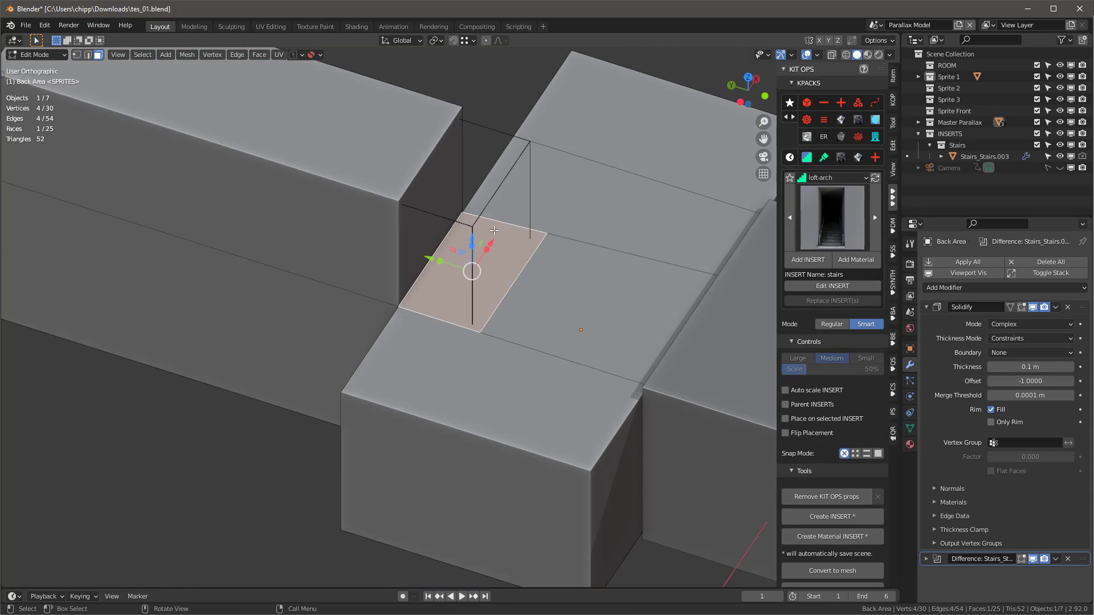
key(e)
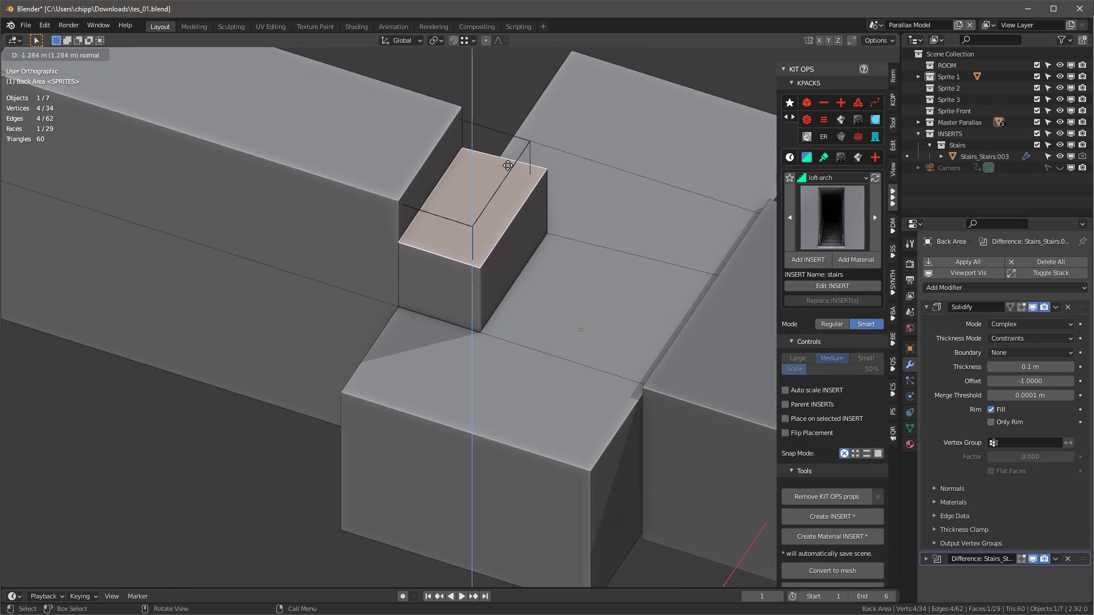
click(508, 164)
middle_drag(507, 164, 486, 292)
key(KP_5)
- Choose the hallway INSERT and add it to the Back Area's rear wall to the right of the stairs, near floor level
click(843, 214)
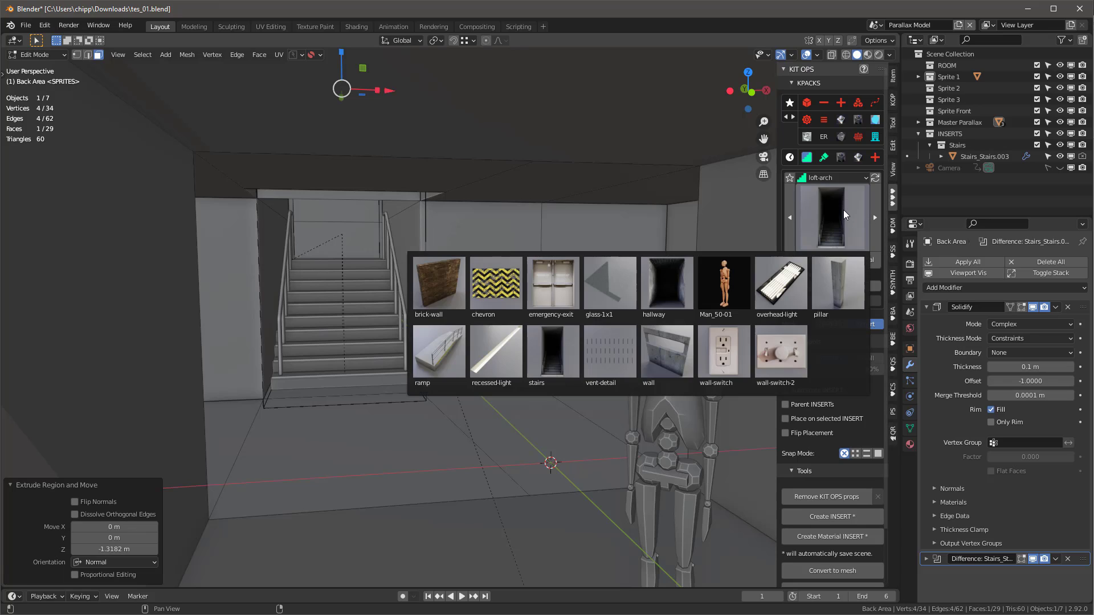
click(670, 284)
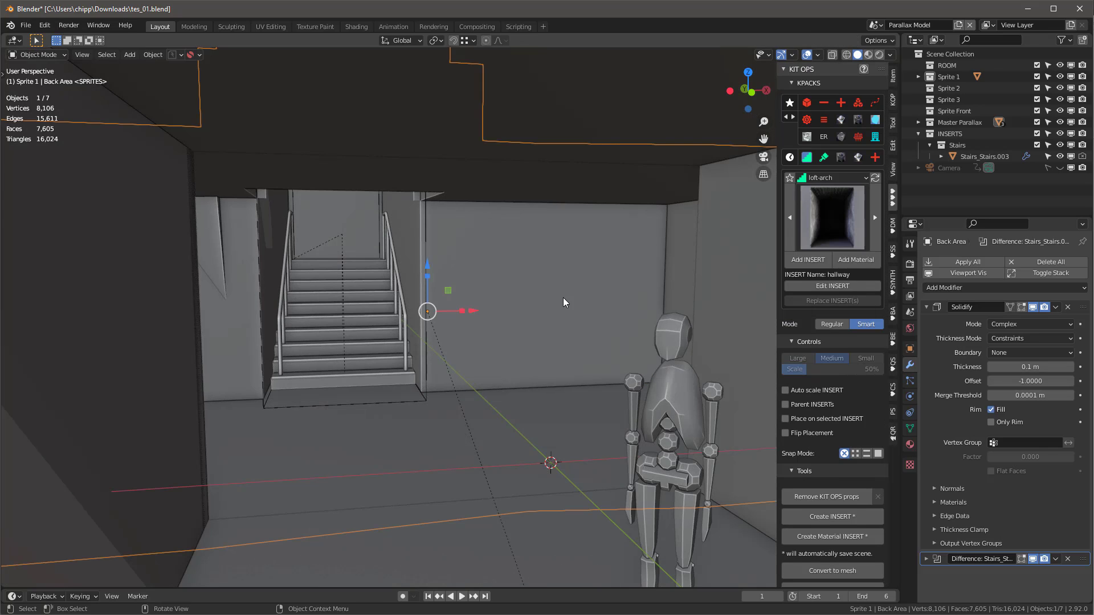
click(806, 261)
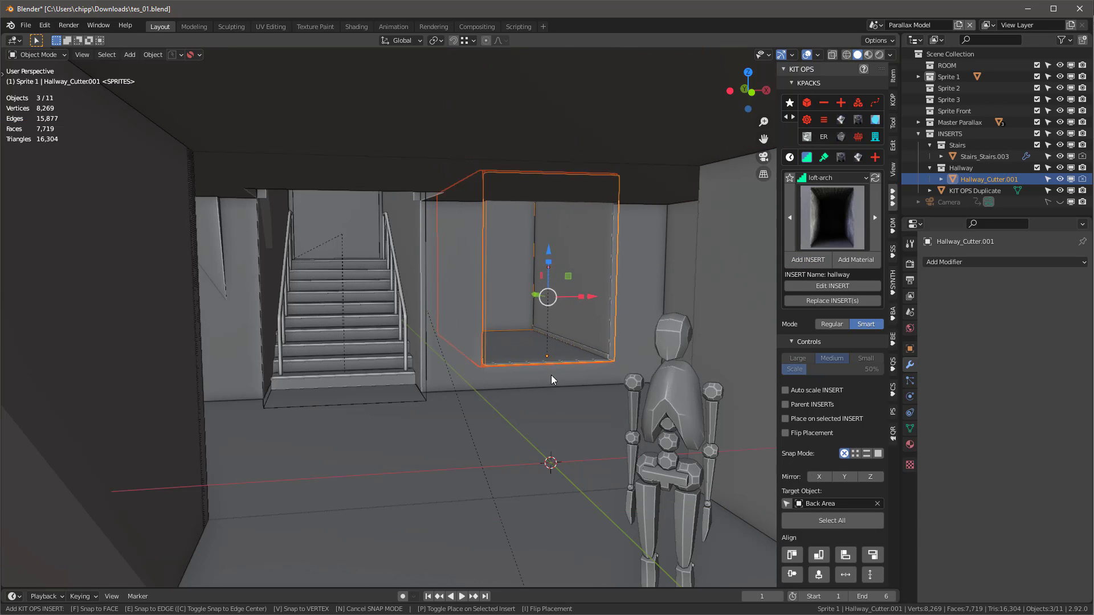
click(581, 395)
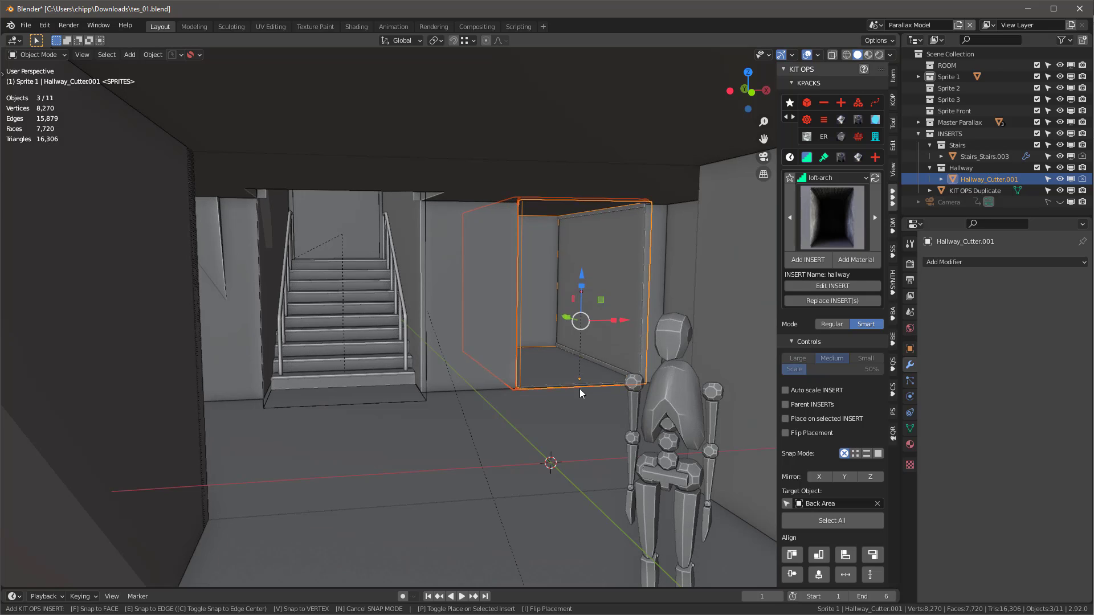
- Choose the pillar INSERT and place one on the Back Area's floor to the left of the stairs
click(831, 216)
click(832, 294)
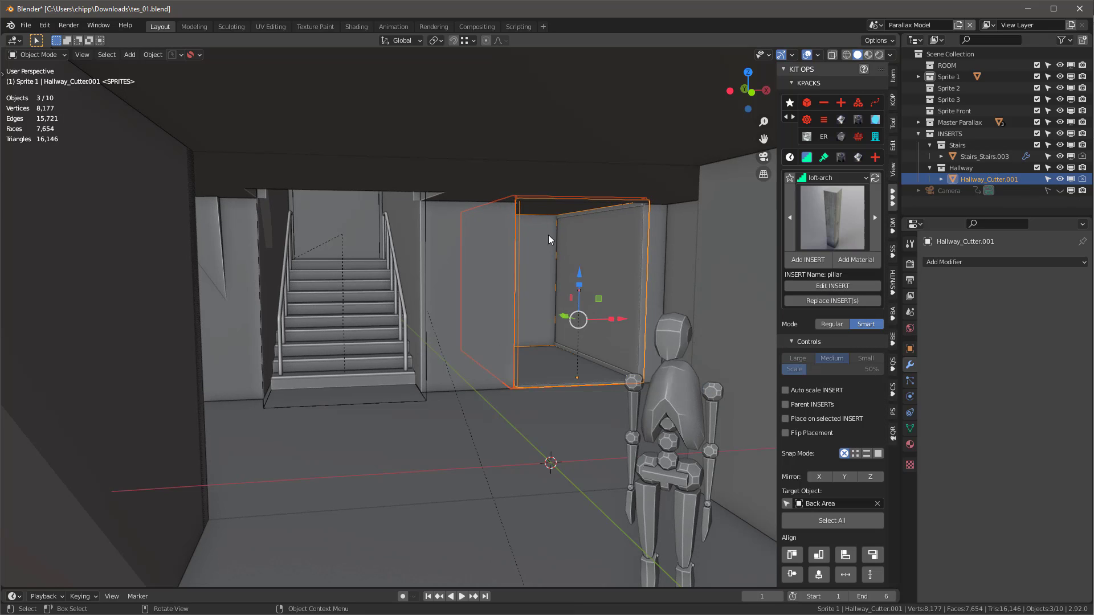
middle_drag(598, 364, 508, 389)
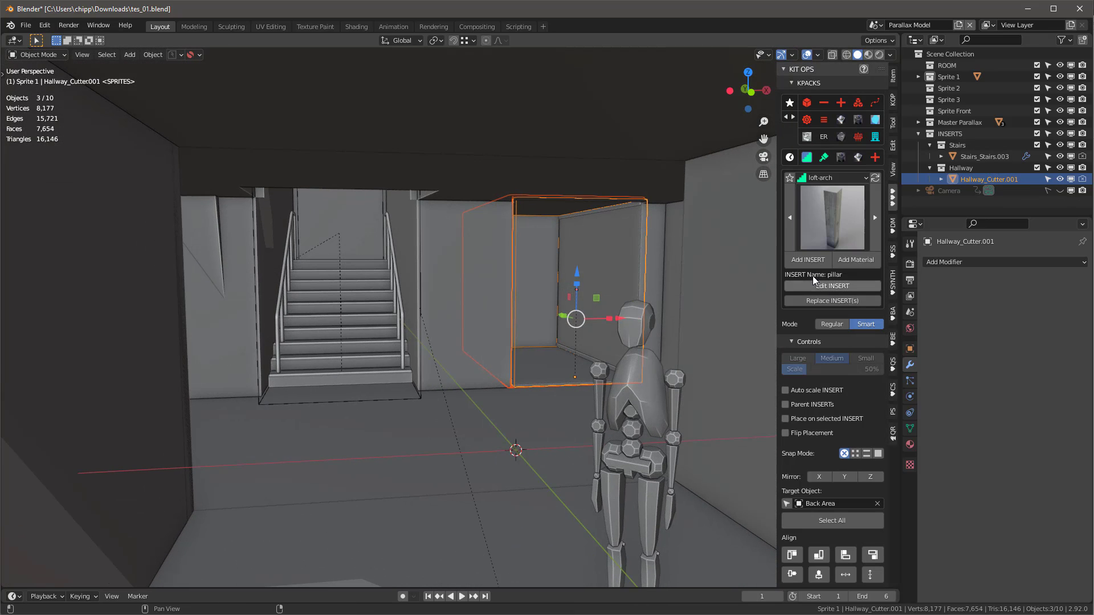
click(808, 260)
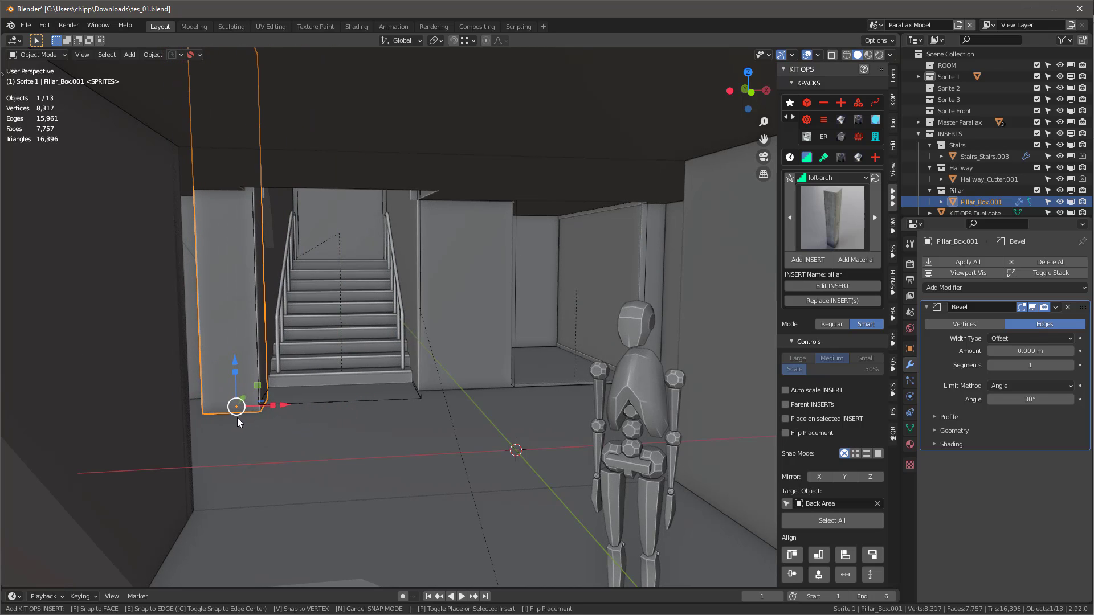
click(235, 424)
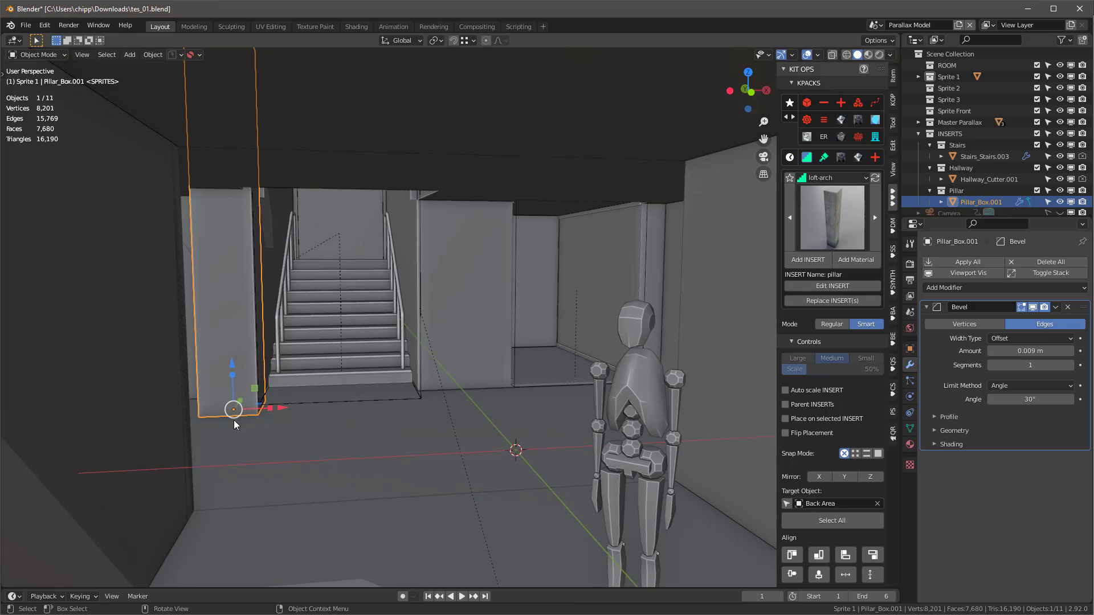
- Add a second pillar between the stairs and the hallway opening, and display the room in Material Preview
middle_drag(355, 431, 262, 403)
click(807, 260)
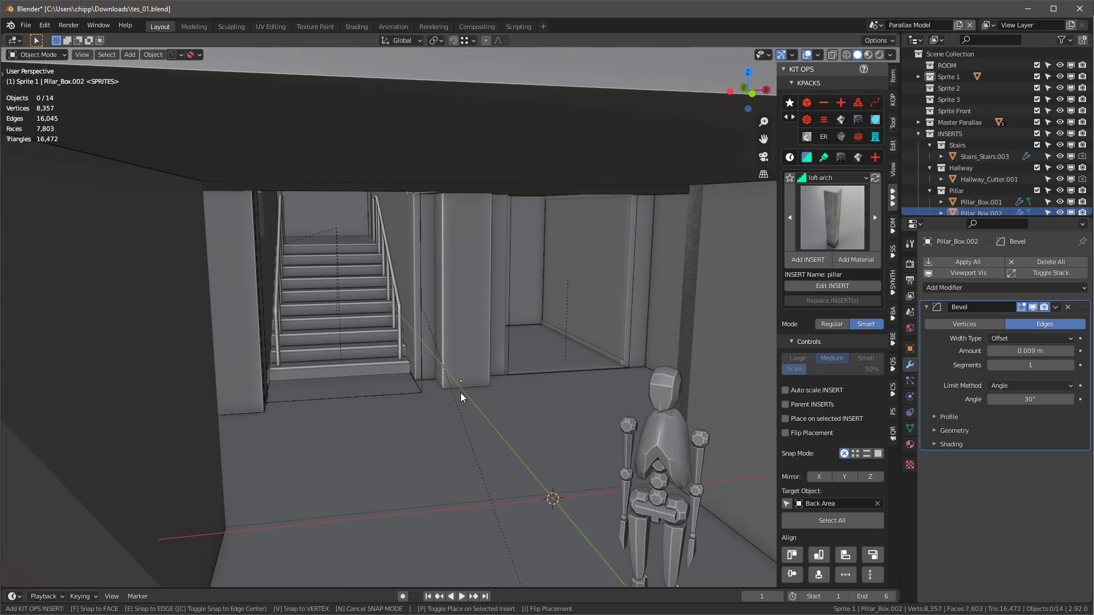
click(464, 395)
key(Home)
key(z)
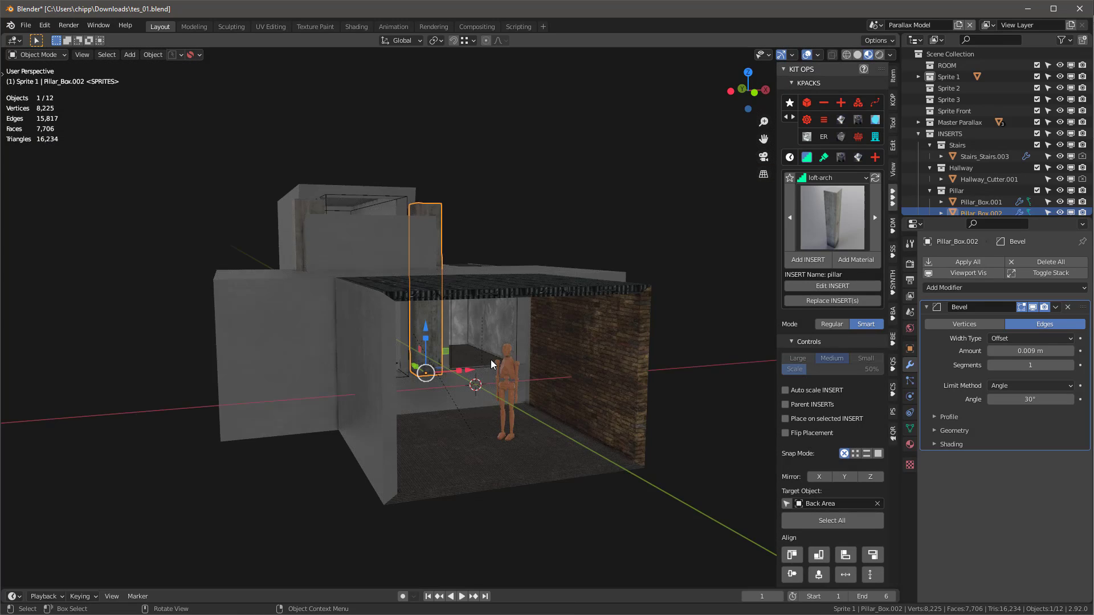
shift+middle_drag(491, 364, 494, 310)
scroll(498, 311, up, 2)
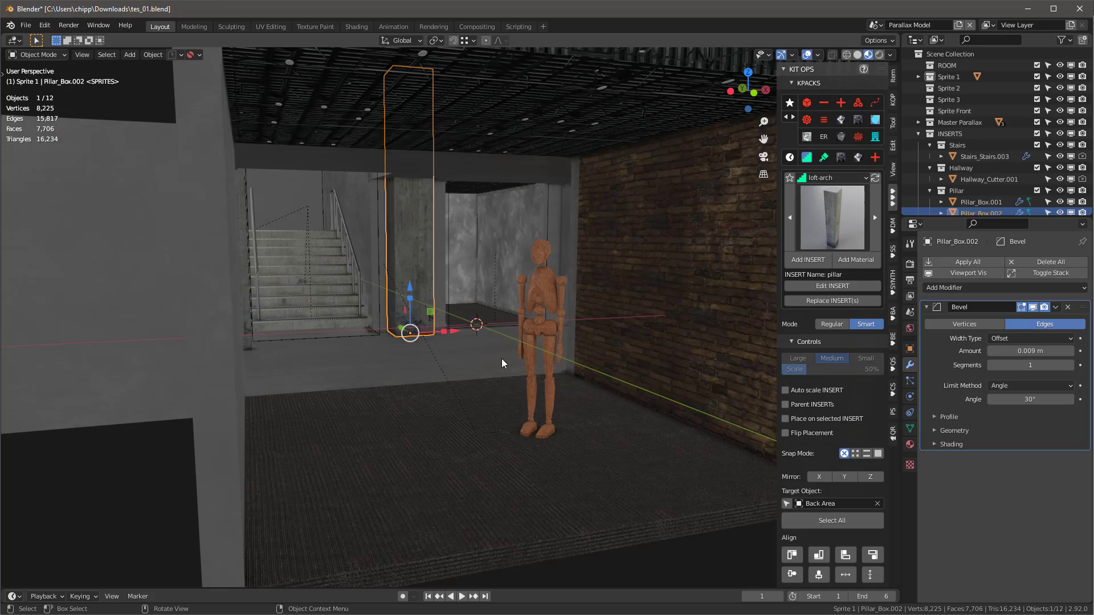
- In Edit Mode on the Back Area, select its floor face and all similar faces using the Coplanar type
middle_drag(473, 432, 469, 429)
click(443, 360)
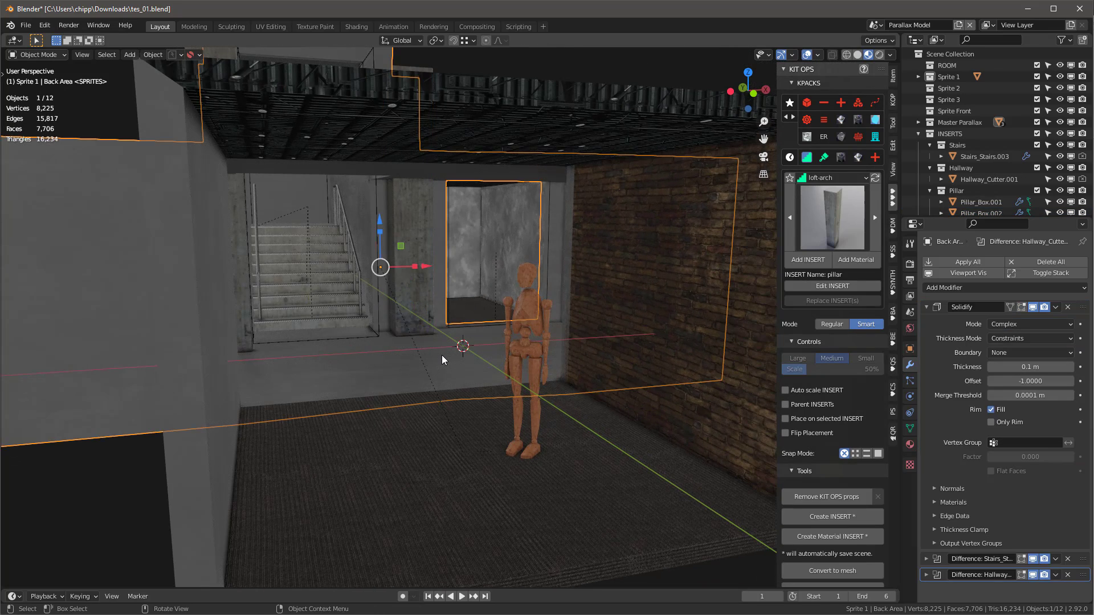
key(Tab)
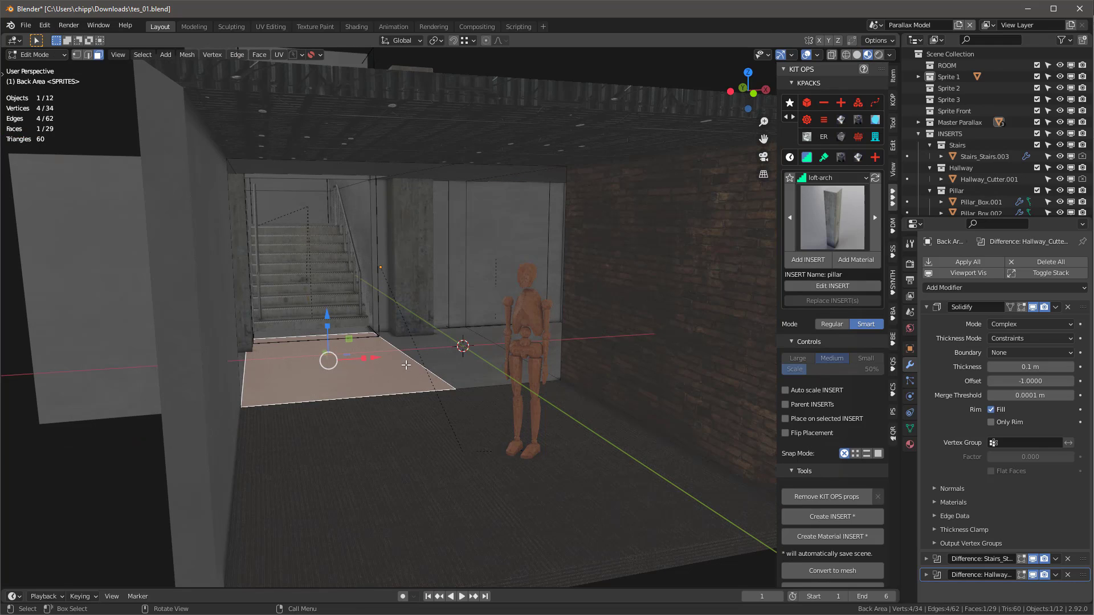
click(142, 54)
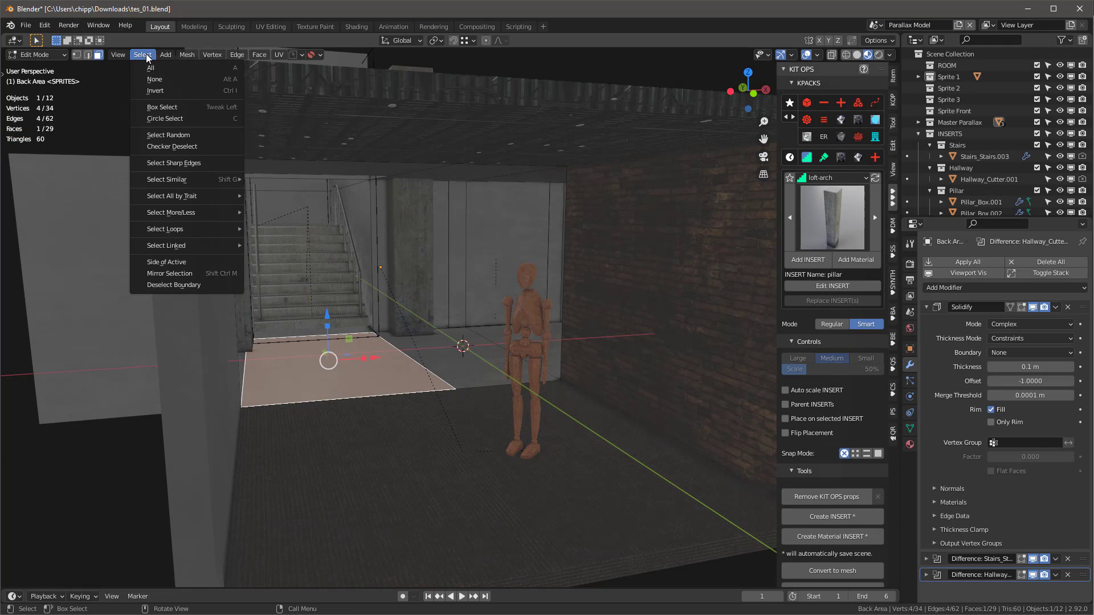
mouse_move(171, 176)
click(296, 245)
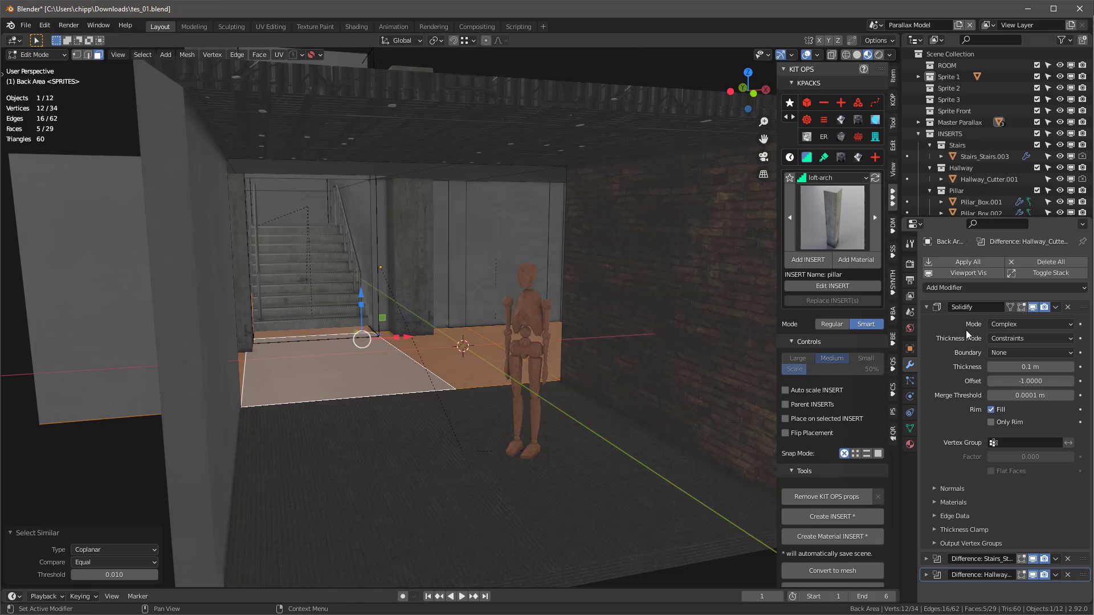
- Add a material slot to the Back Area, assign it to the selected floor faces and set its material to sy_dark_shiny
click(910, 444)
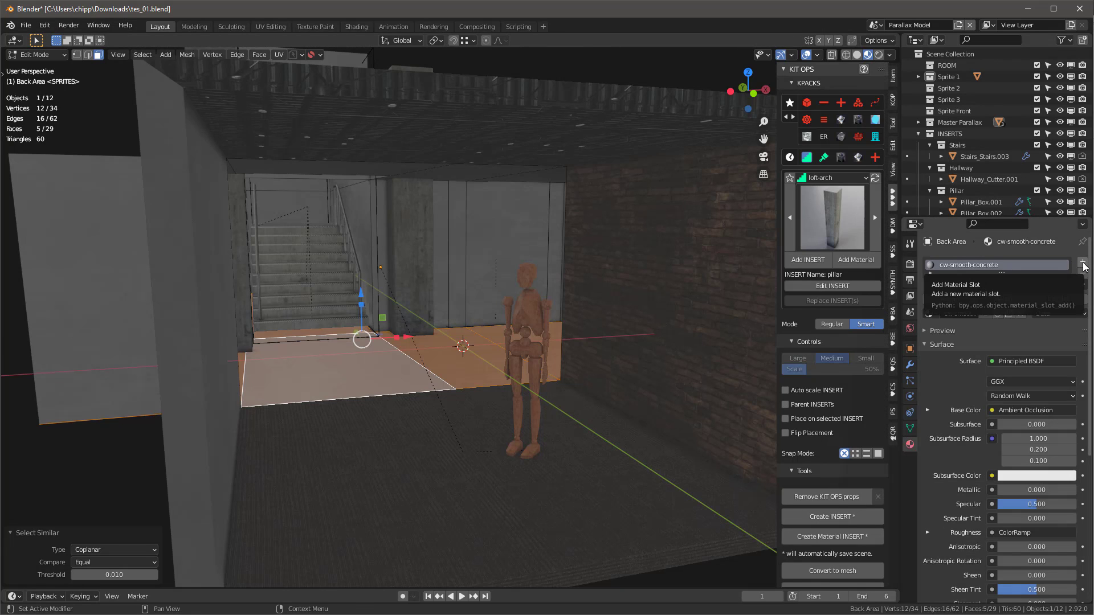
click(1082, 264)
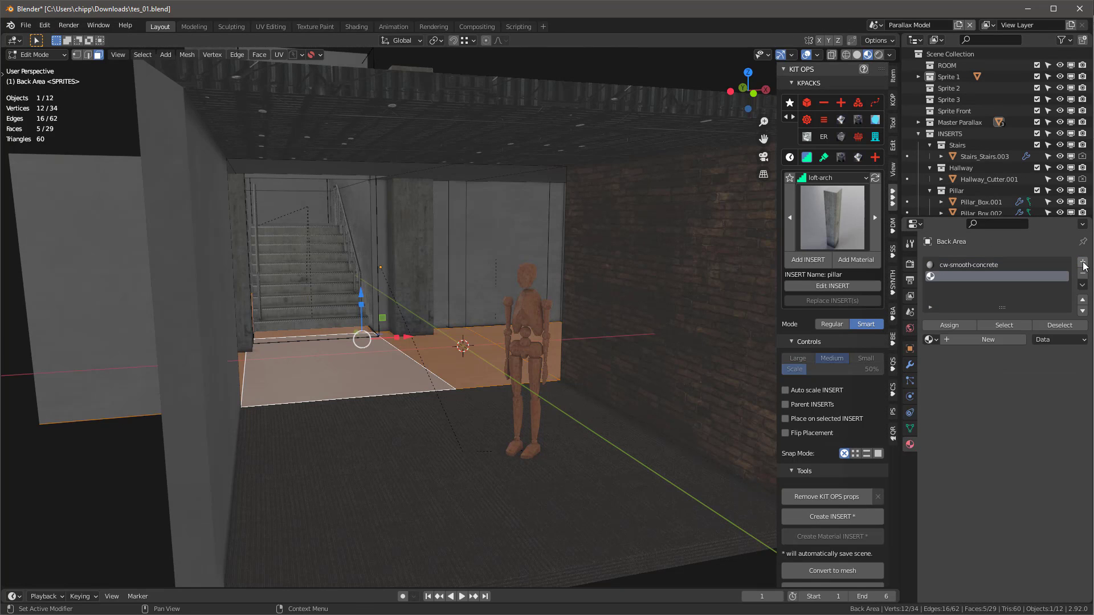
click(934, 327)
click(929, 340)
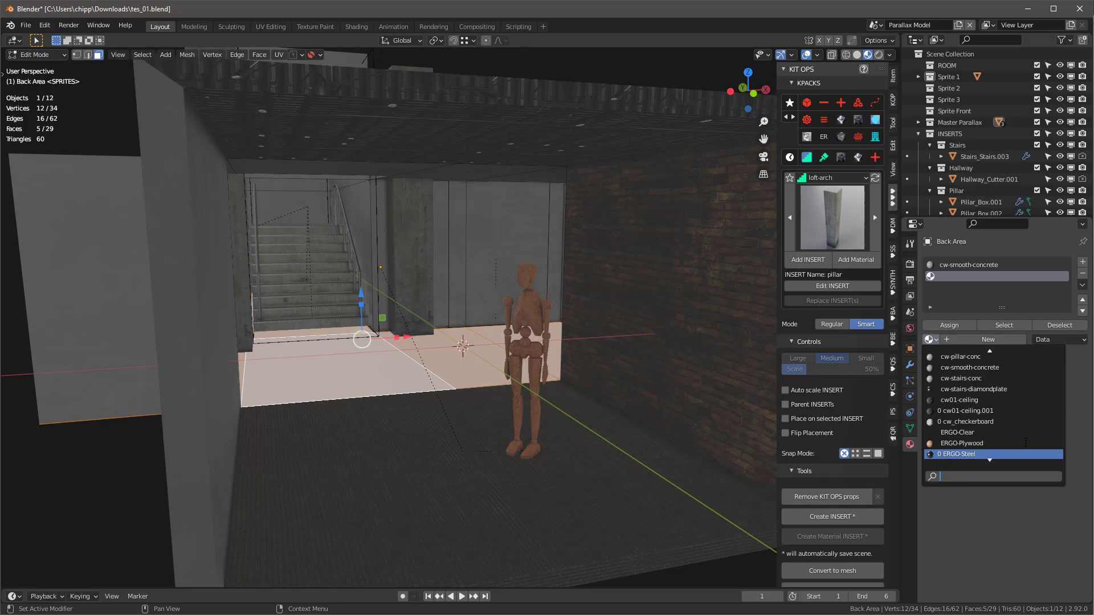
scroll(1025, 443, down, 9)
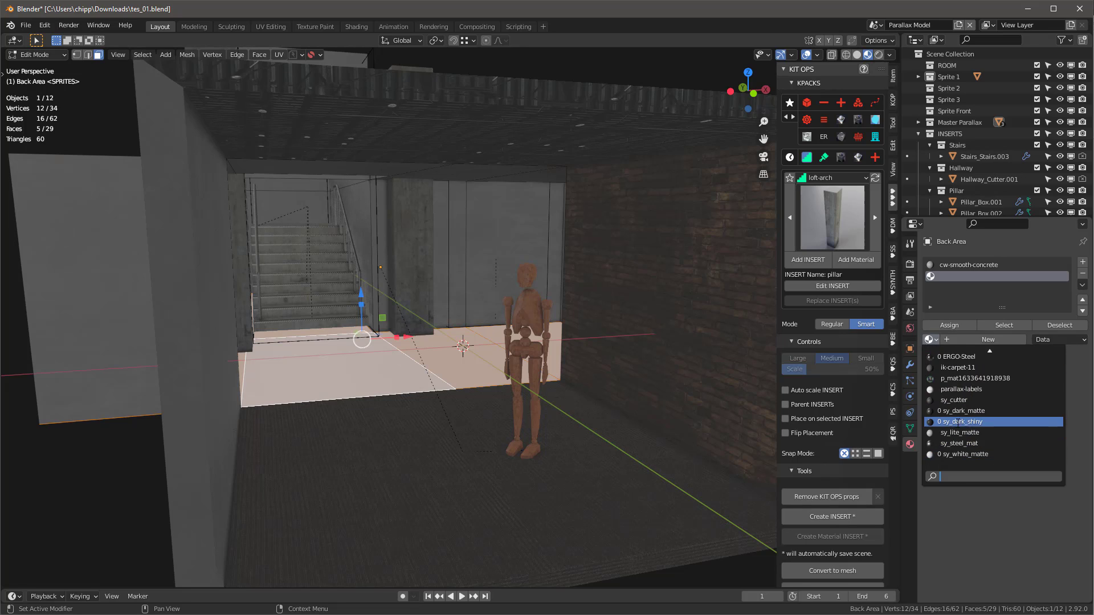
click(960, 422)
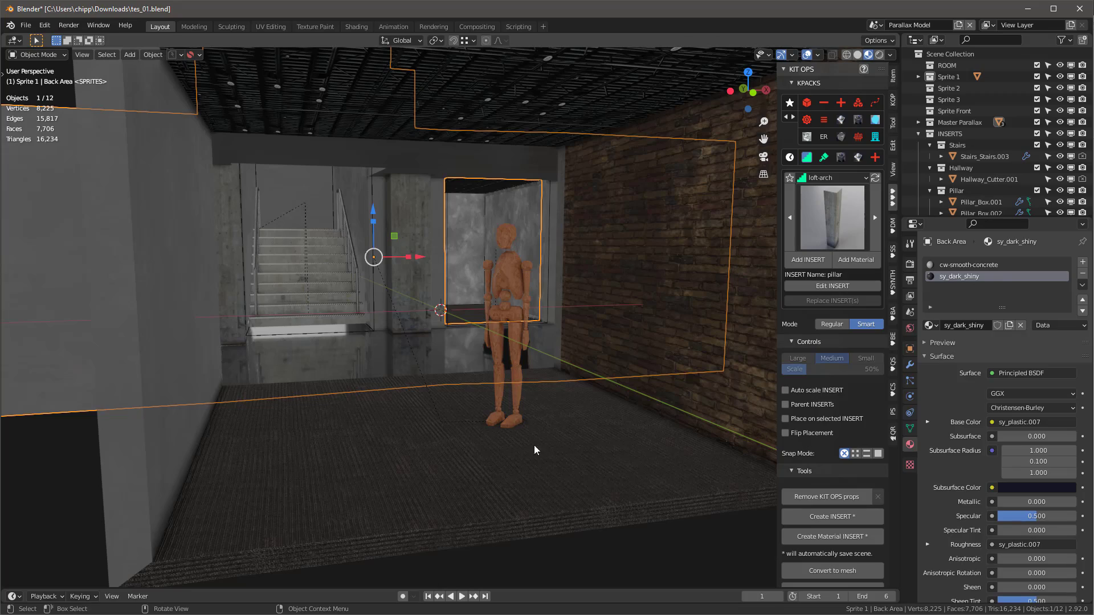
- Check the viewport lighting options, deselect the Back Area, and inspect the room in Rendered shading before returning to Material Preview
middle_drag(454, 440, 439, 345)
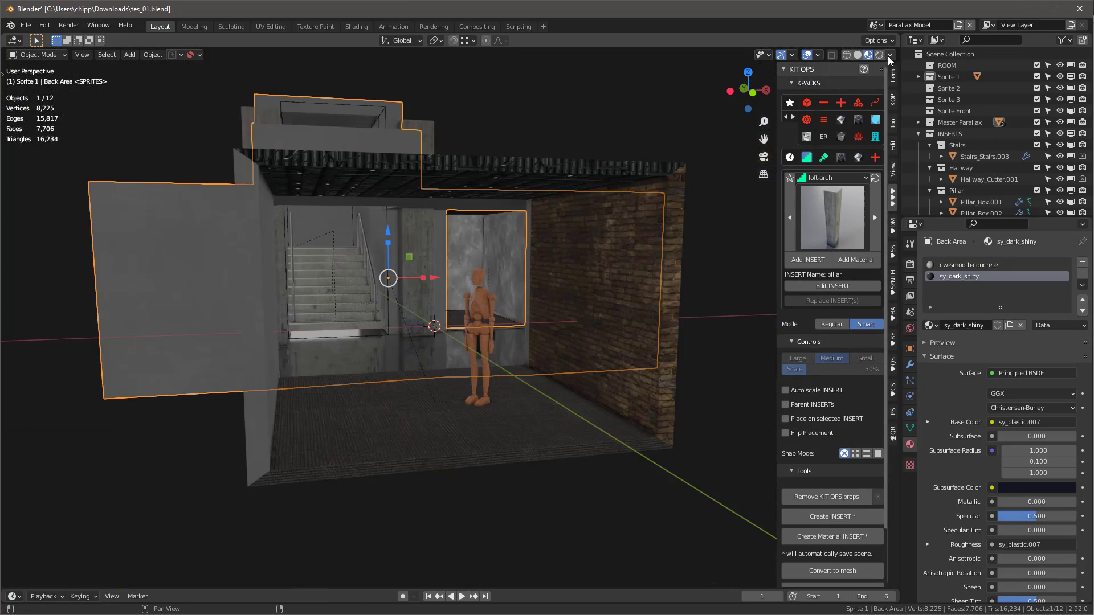
click(890, 54)
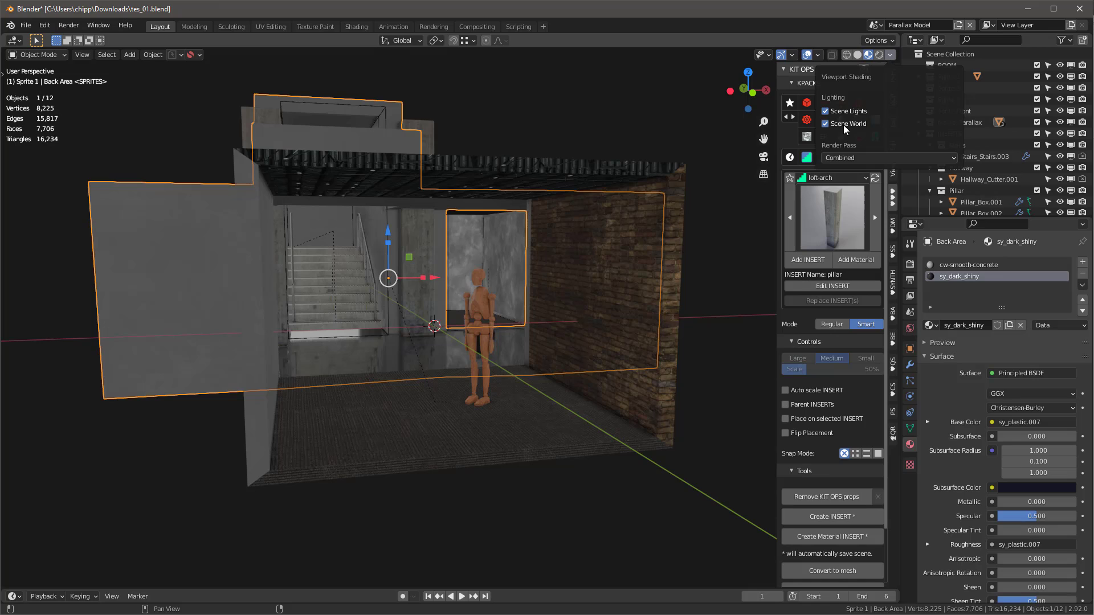
click(598, 114)
shift+middle_drag(555, 286, 538, 251)
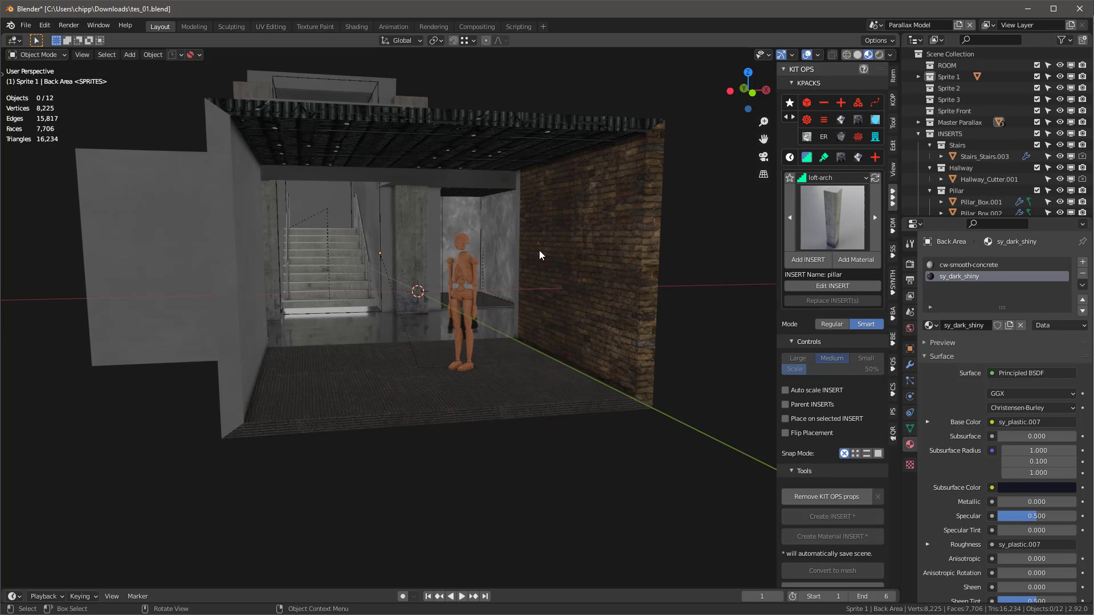
key(z)
click(583, 182)
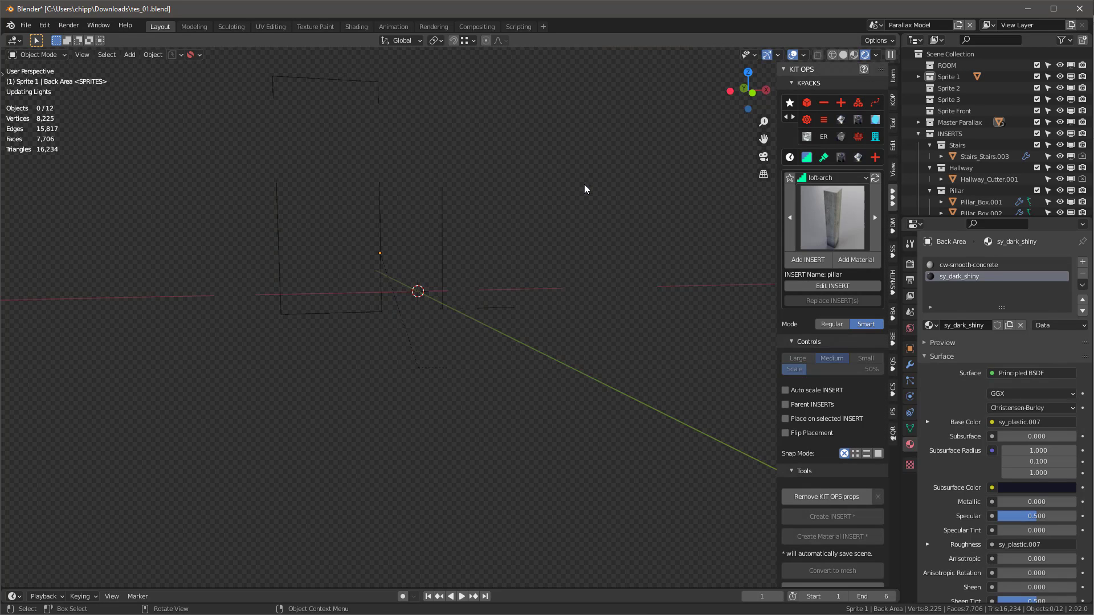
middle_drag(583, 187, 583, 190)
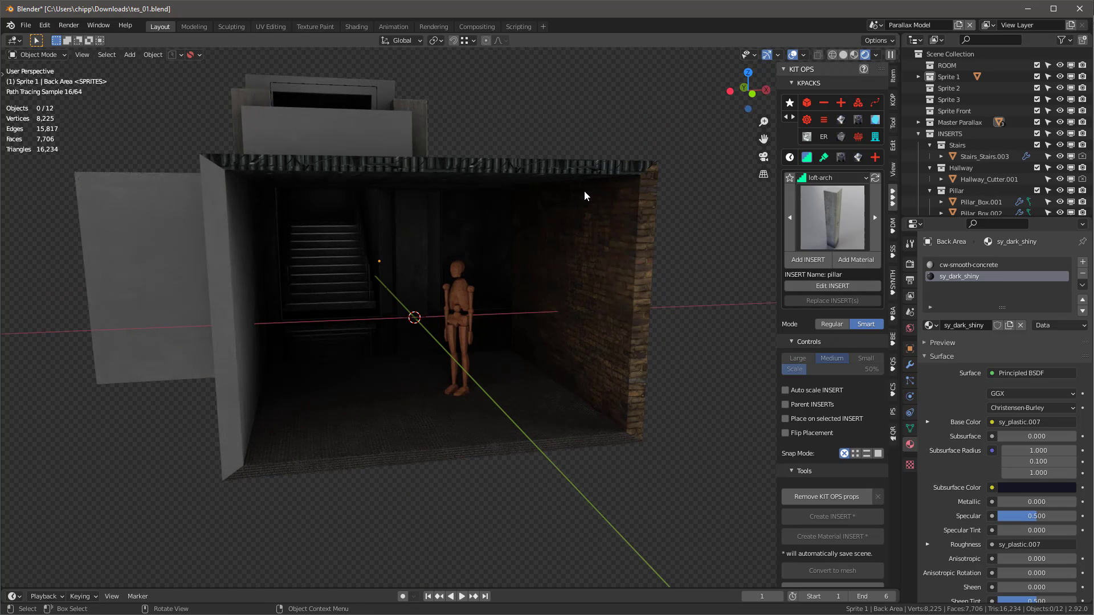
key(z)
click(586, 306)
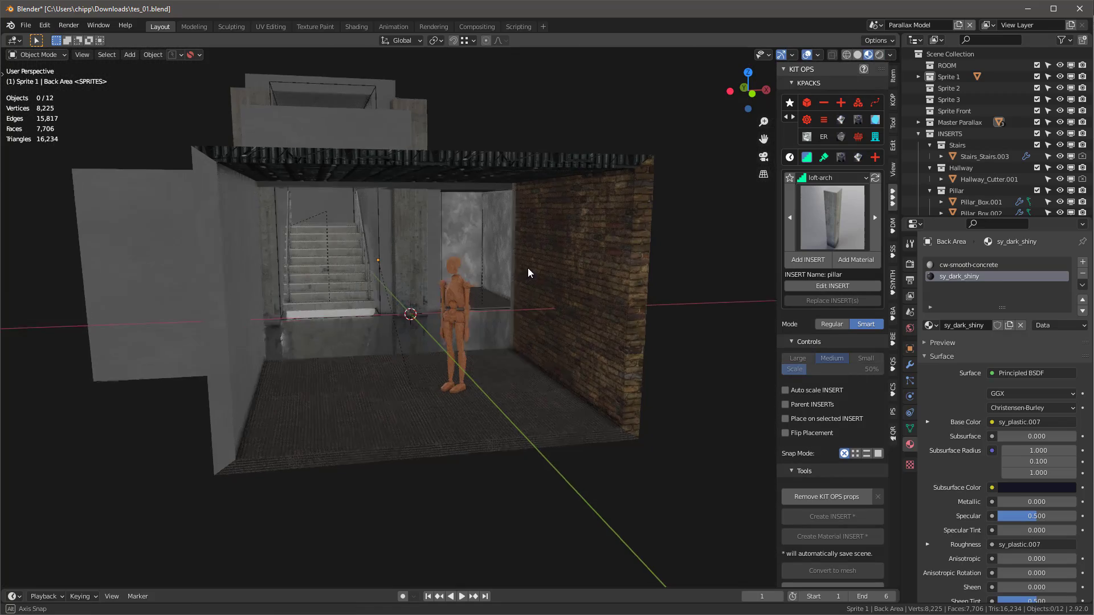
- Switch to the loft-furnishings KPACK and add the Aeron-Chair-Lo INSERT on the floor between the mannequin and the brick wall
mouse_move(527, 268)
middle_down()
mouse_move(538, 245)
mouse_move(528, 245)
mouse_move(563, 238)
mouse_move(546, 243)
middle_up()
scroll(531, 262, up, 2)
scroll(552, 251, down, 2)
scroll(552, 250, up, 2)
scroll(551, 250, down, 3)
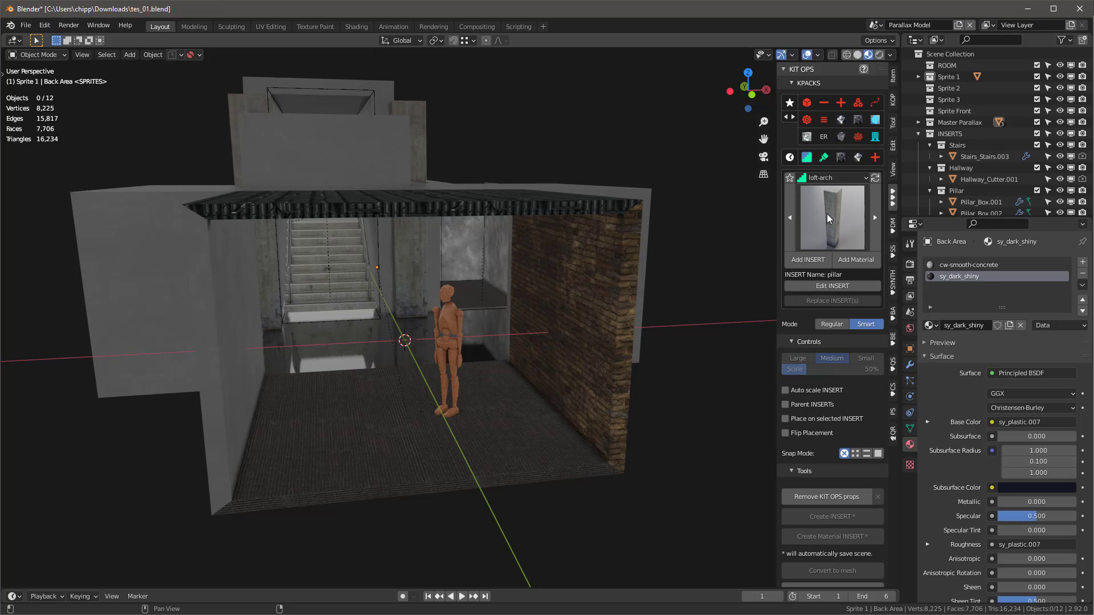
click(835, 179)
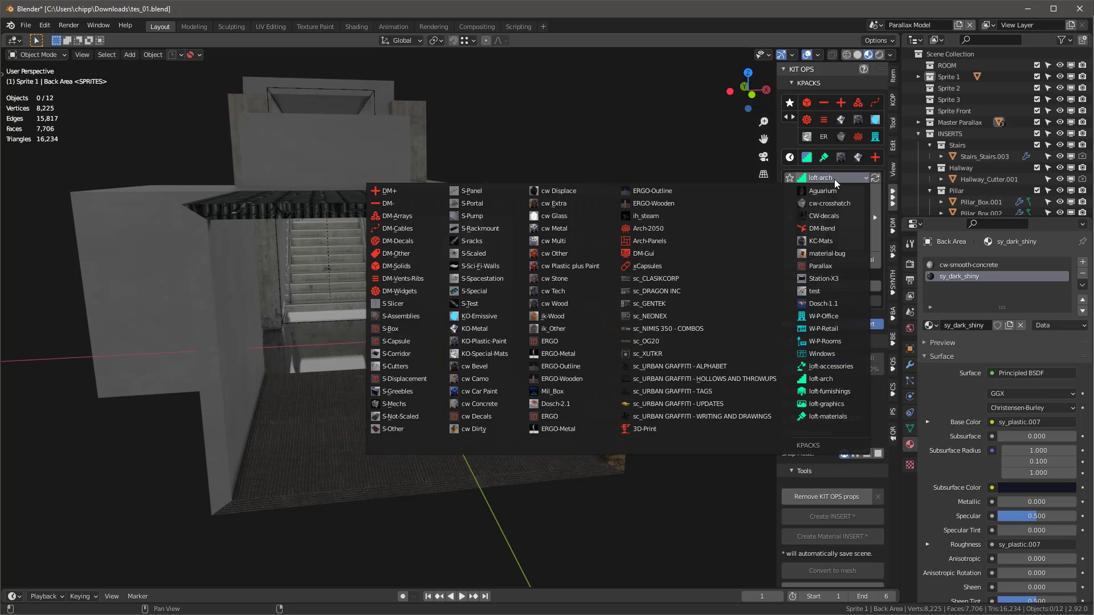
click(830, 392)
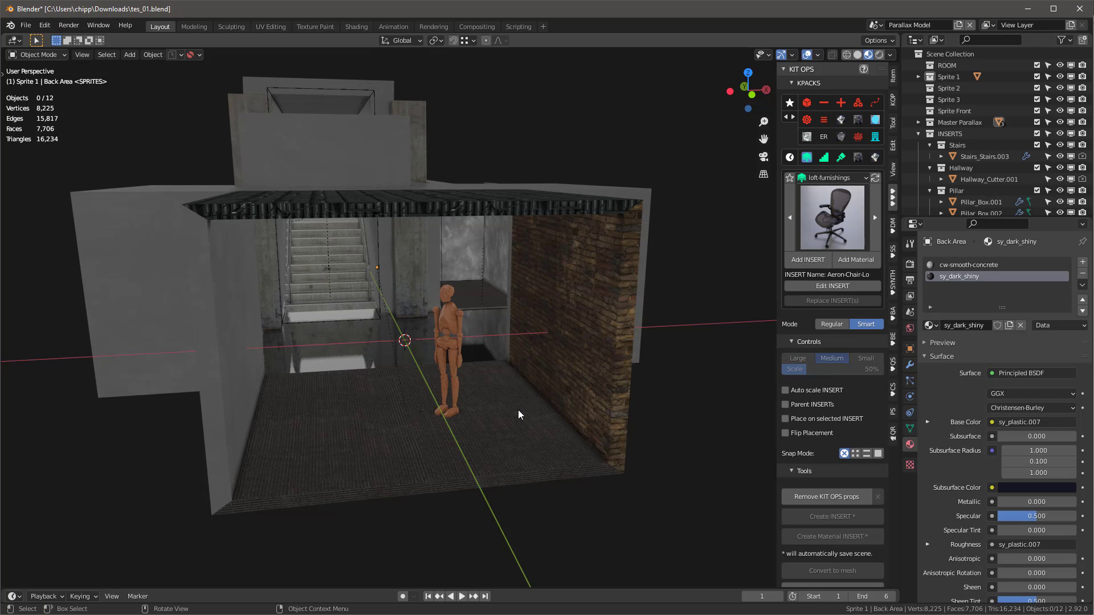
click(525, 425)
click(807, 259)
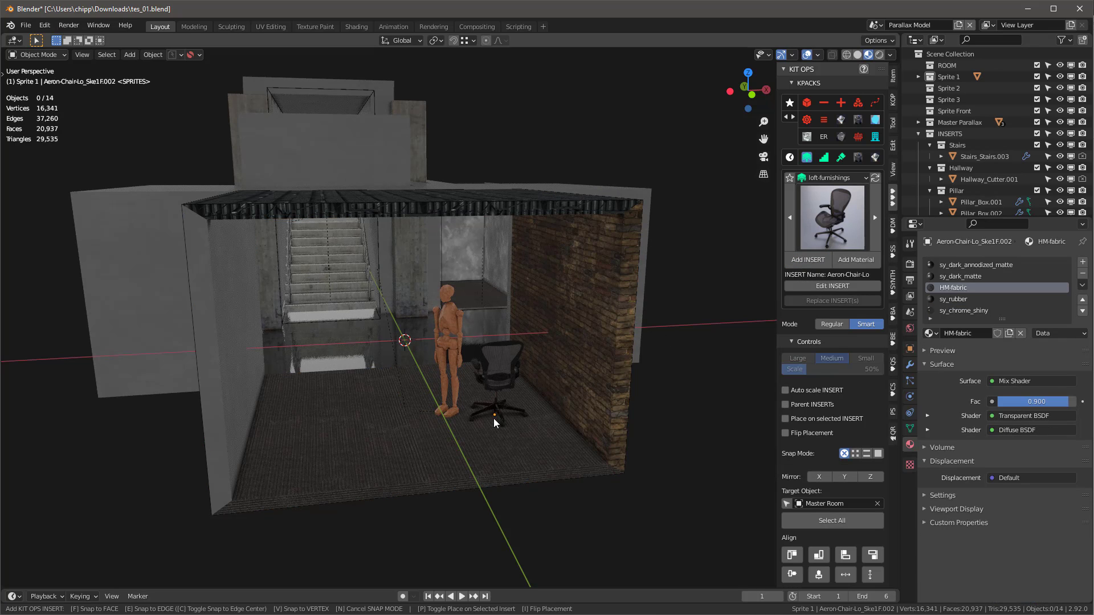
- Add the Lano-table INSERT on the room's floor in front of the office chair
click(842, 206)
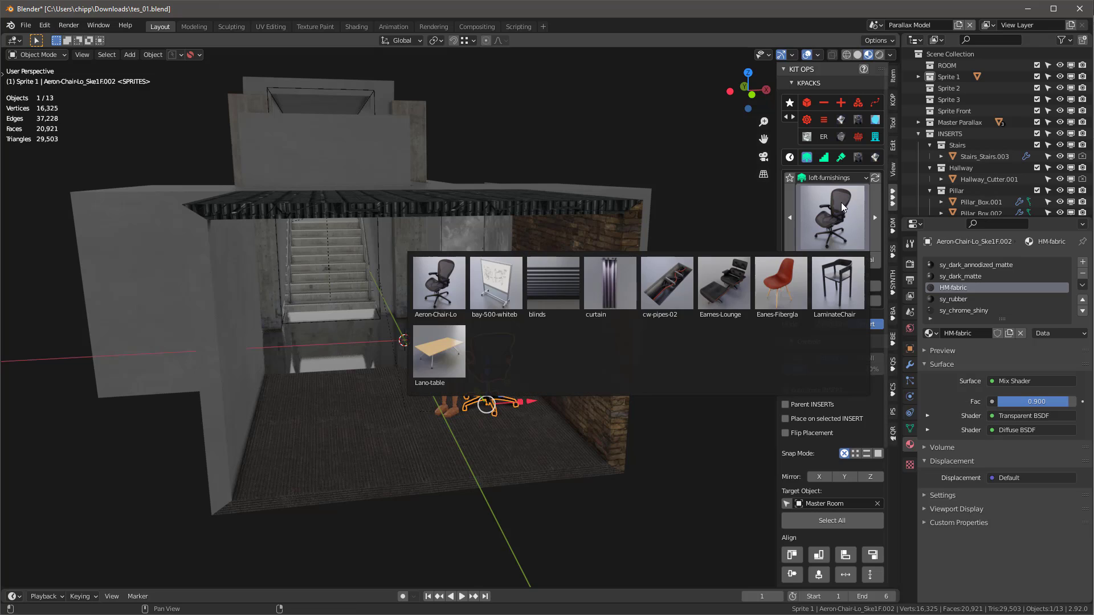
click(438, 352)
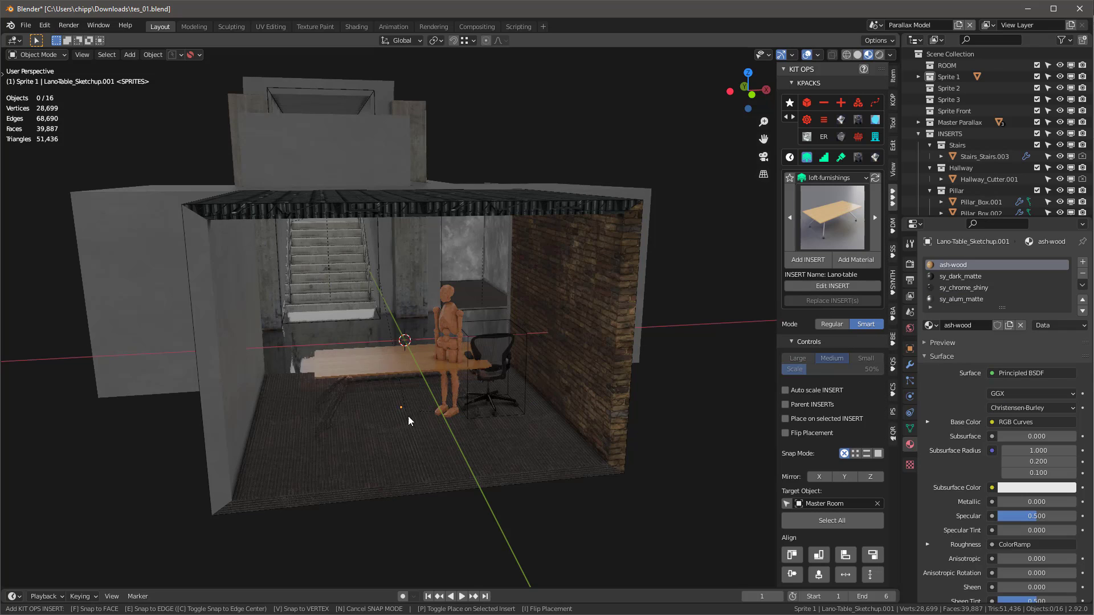
click(461, 418)
- Add the cw-pipes-02 INSERT on the Back Area's wall between the pillar and the hallway opening
click(821, 227)
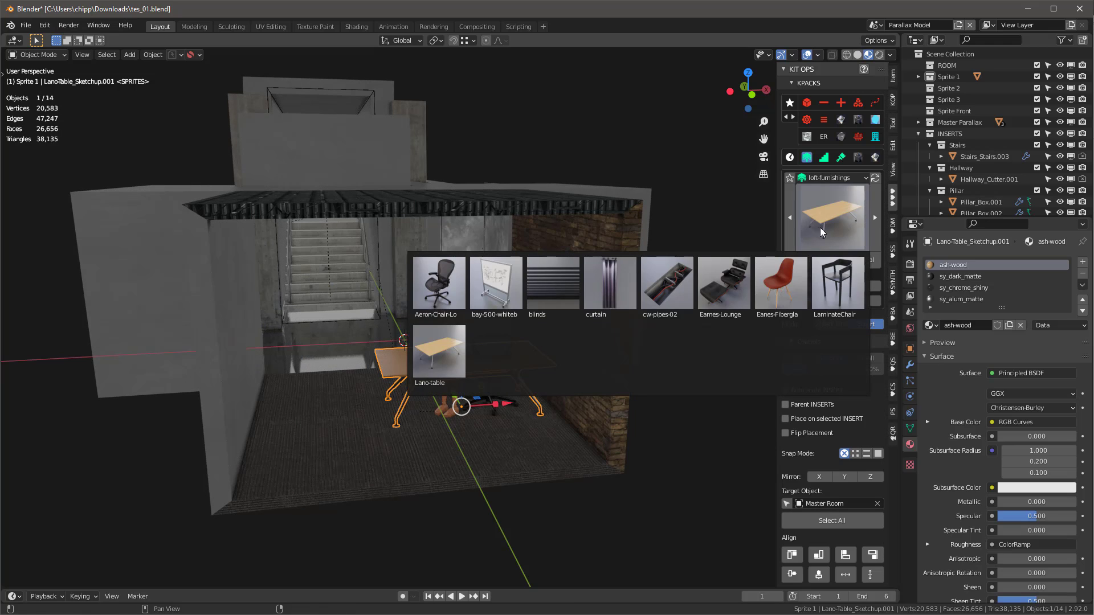
click(820, 229)
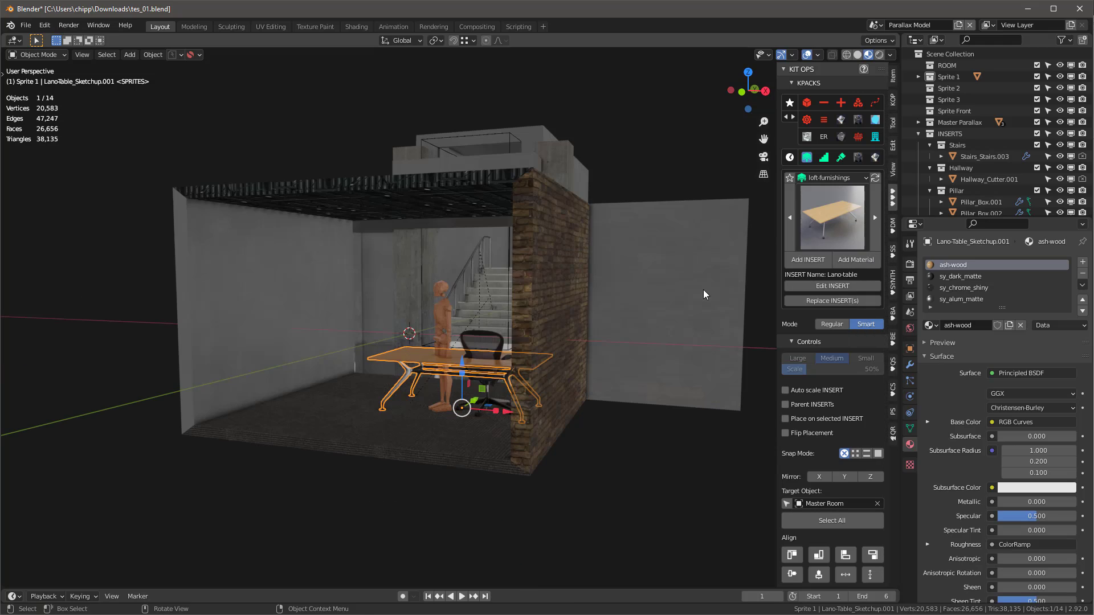
click(823, 225)
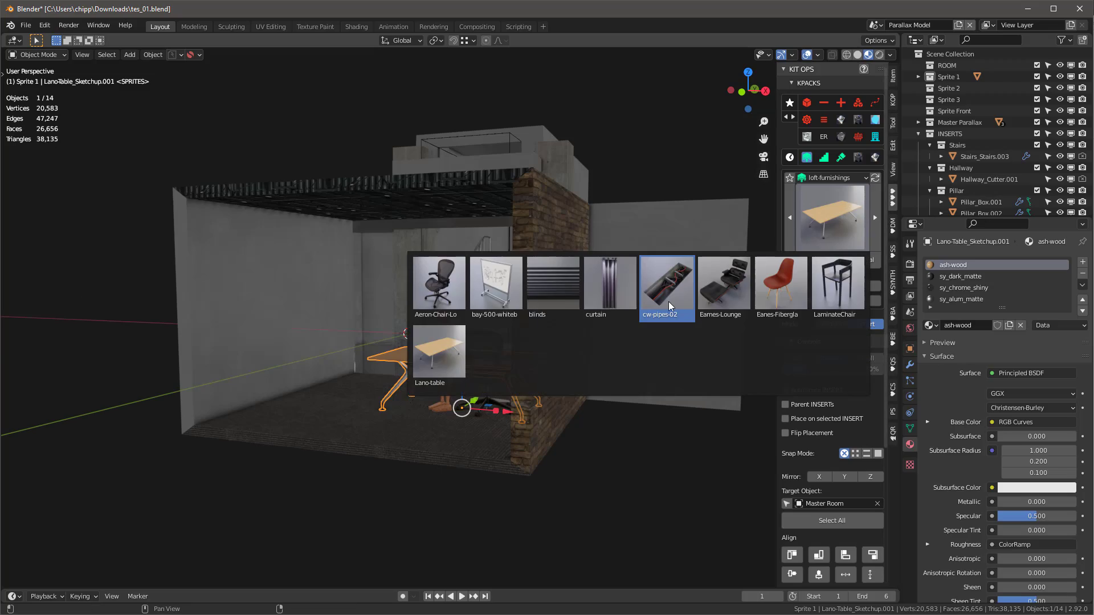
click(672, 293)
middle_drag(450, 345, 496, 310)
scroll(481, 349, up, 3)
scroll(500, 289, up, 2)
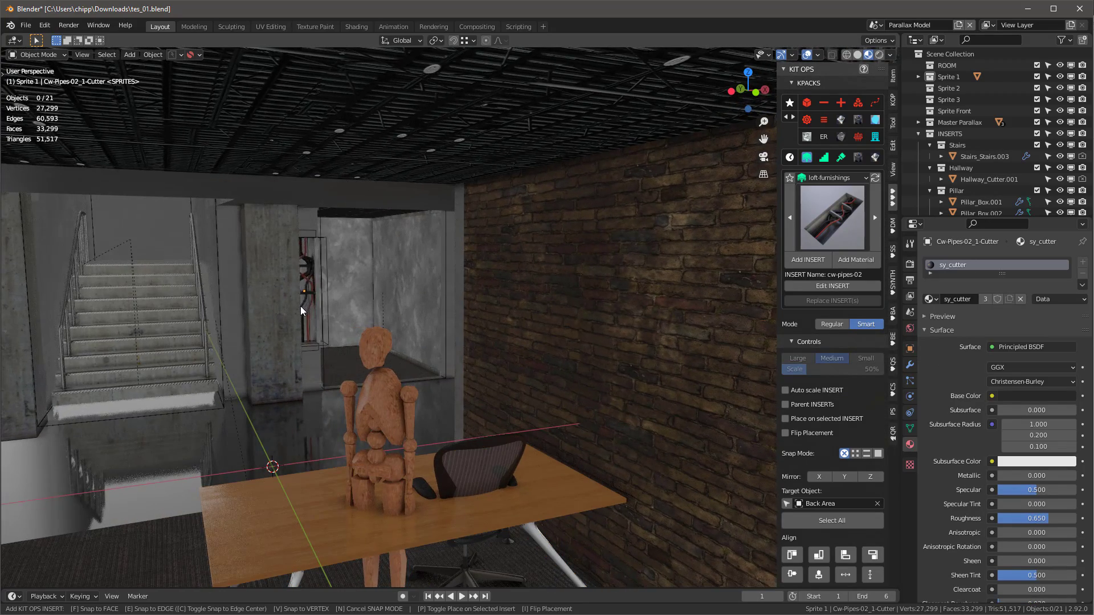
- Place the cw-pipes-02 insert high on the Back Area wall, between the concrete pillar and the hallway opening
click(304, 256)
scroll(308, 245, up, 4)
scroll(307, 245, down, 3)
scroll(328, 241, up, 2)
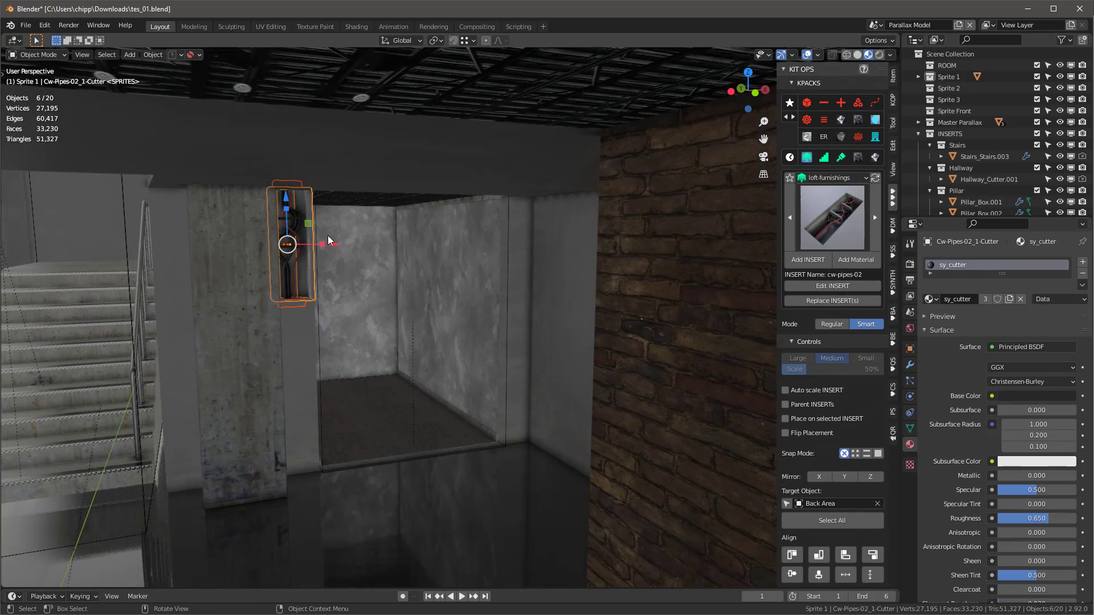
- Duplicate the pipes insert about 1.02 m along negative X, to the stairs side of the pillar
key(shift+d)
key(x)
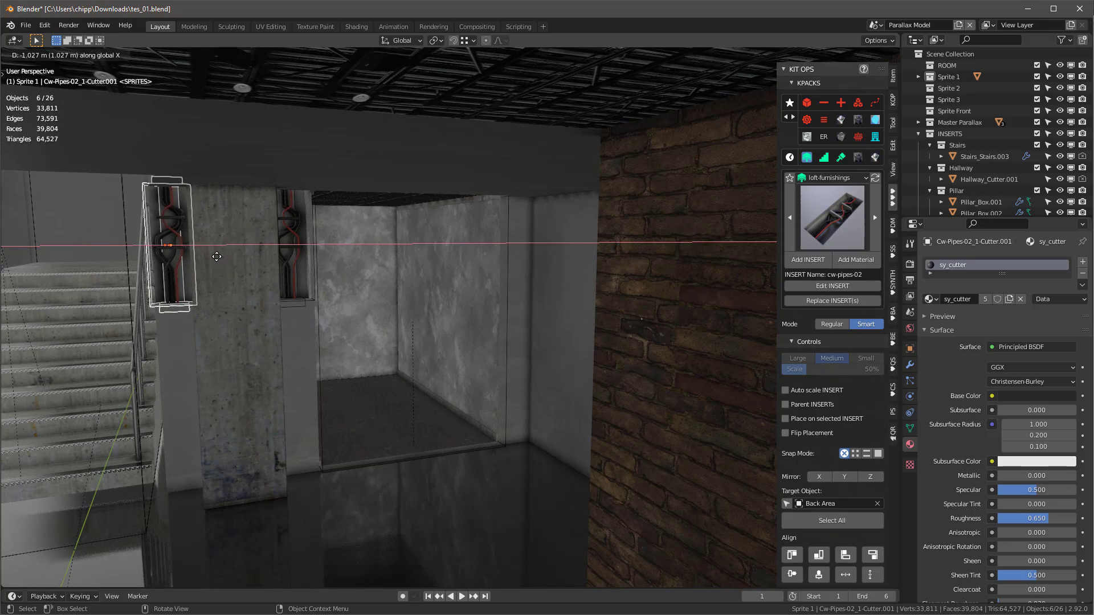
click(219, 257)
middle_drag(313, 297, 316, 298)
scroll(317, 298, down, 1)
- Add the Eames fiberglass chair insert to the Master Room floor near the plain side wall
click(828, 225)
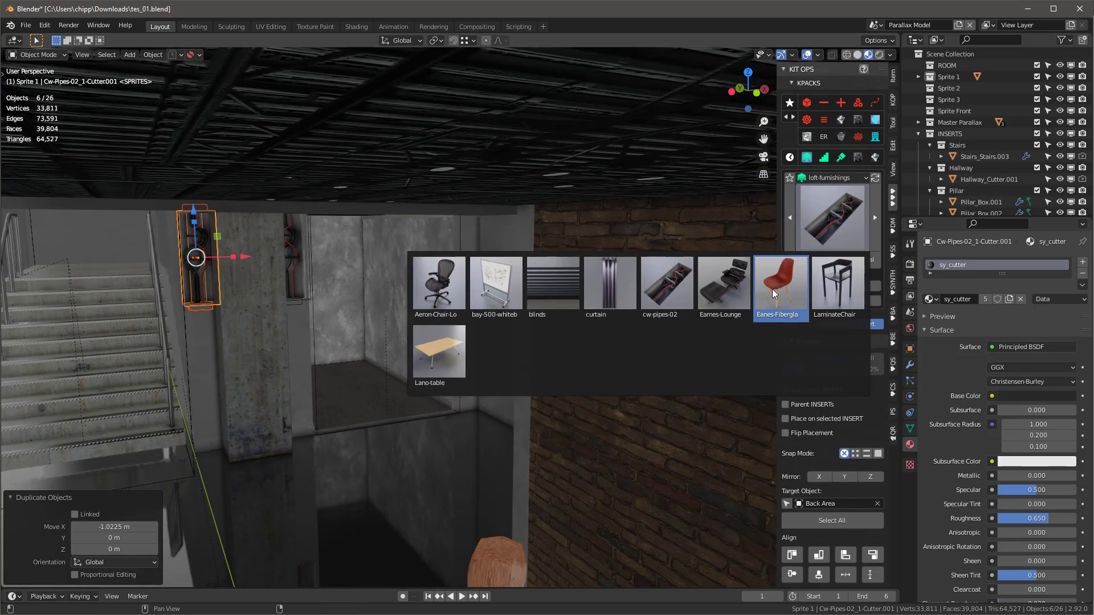
click(773, 288)
scroll(560, 274, down, 3)
scroll(547, 274, down, 5)
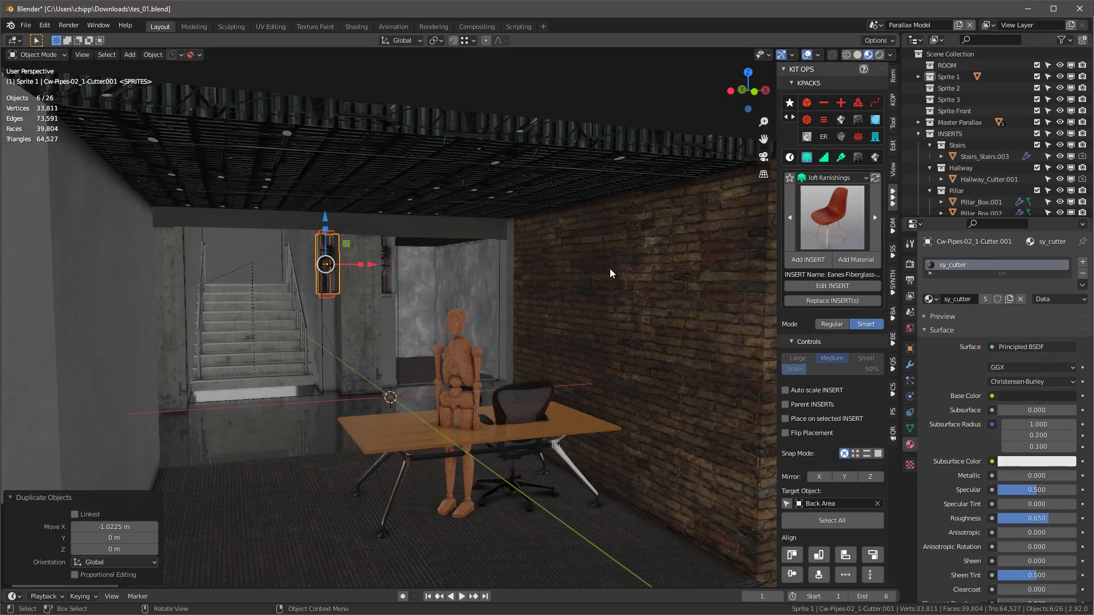
click(807, 259)
ctrl+scroll(214, 520, up, 9)
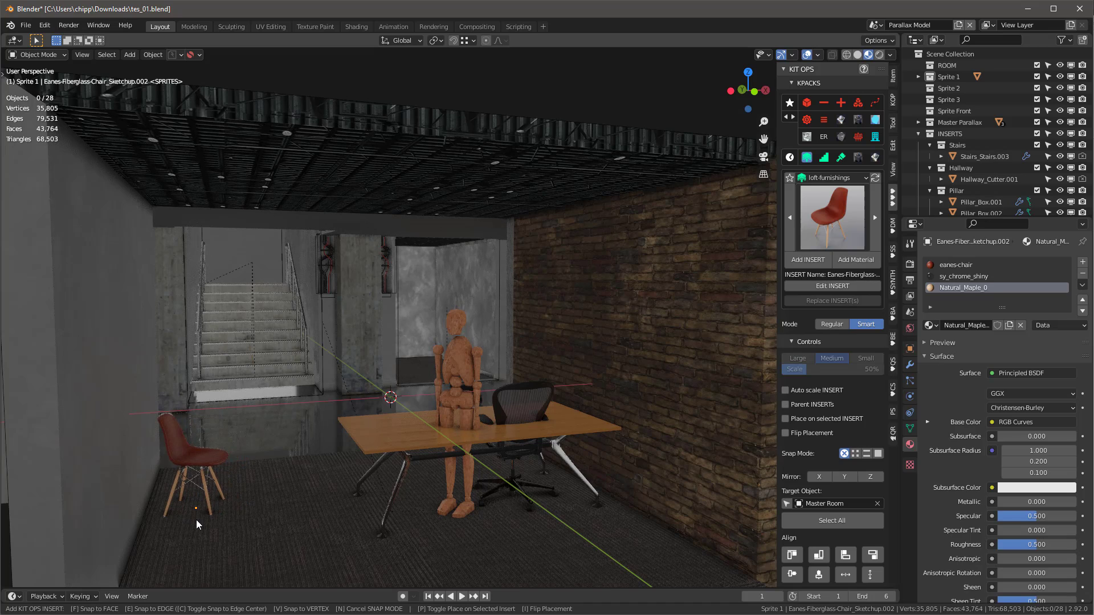
- Add the ceiling-lamp-01 insert from the loft-accessories library to the Master Room ceiling near the table and shift it along Y
click(839, 366)
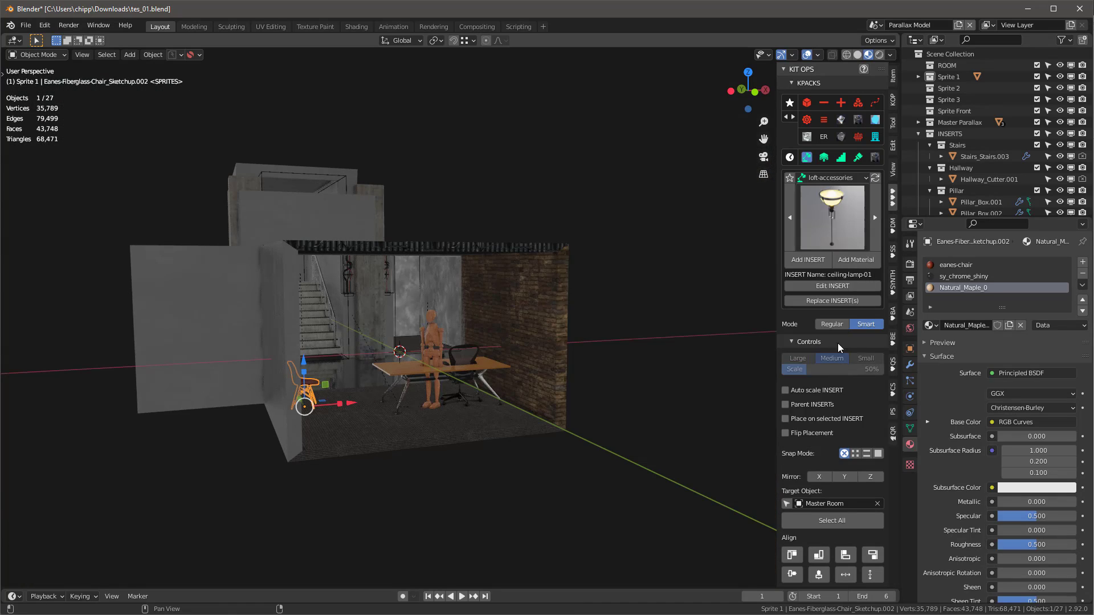
click(832, 202)
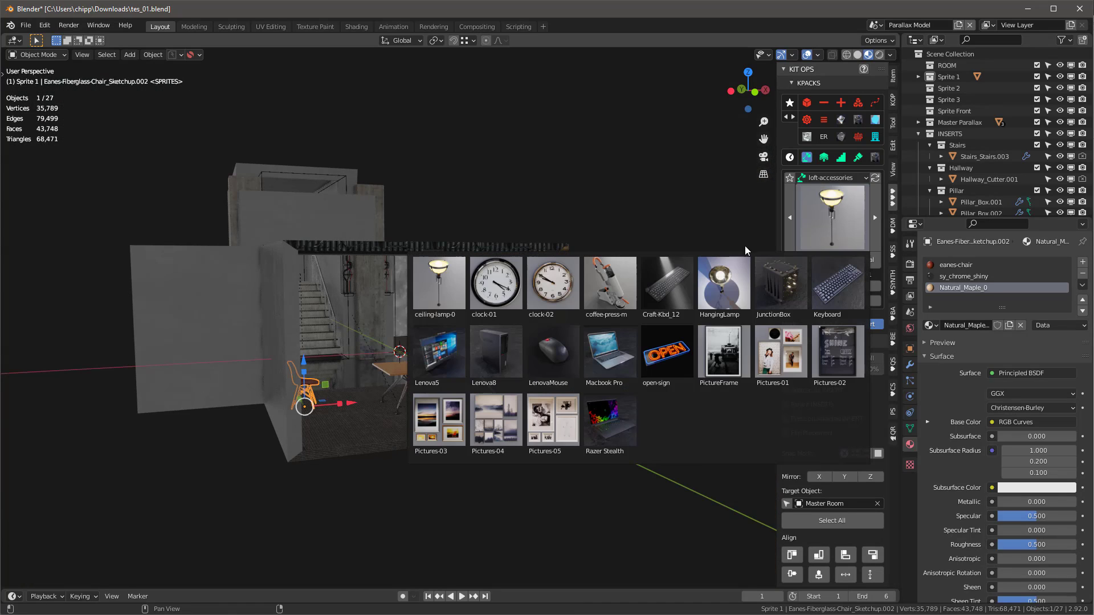
middle_drag(486, 308, 502, 286)
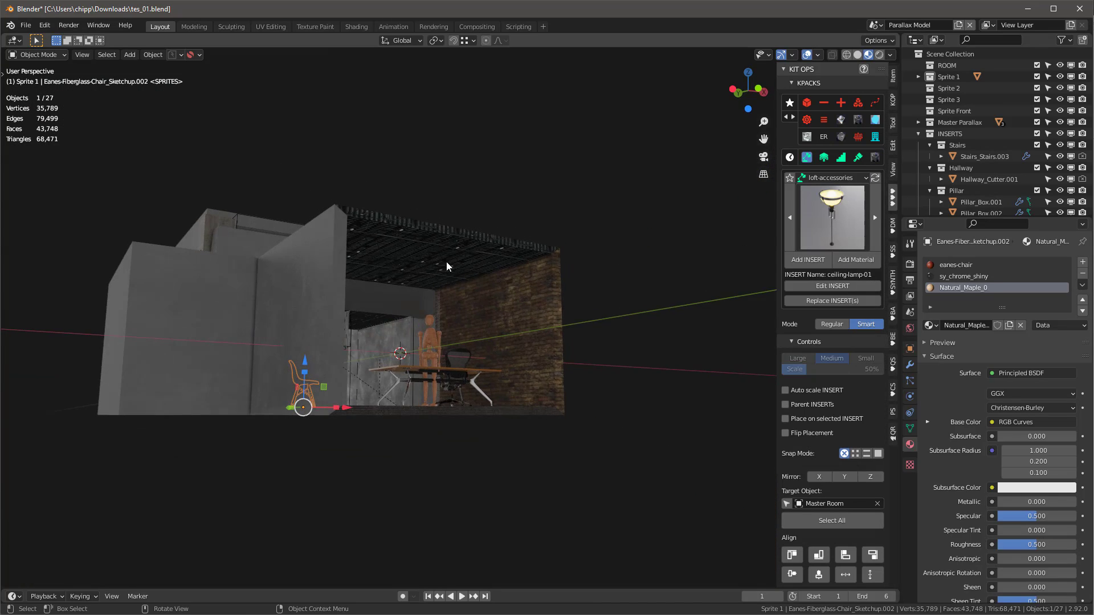
scroll(446, 266, up, 3)
click(542, 288)
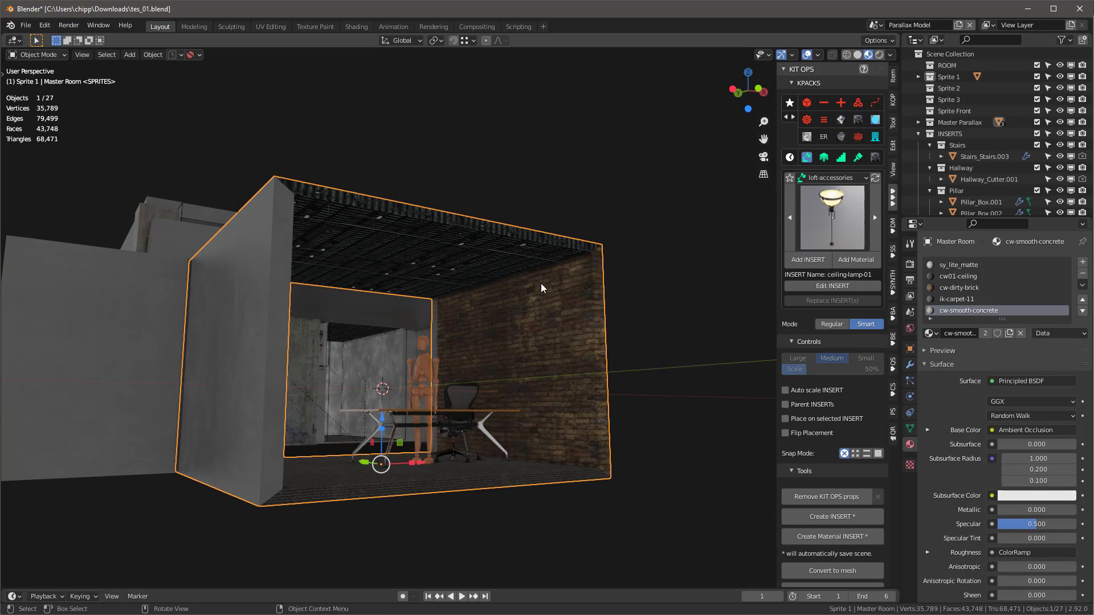
click(806, 261)
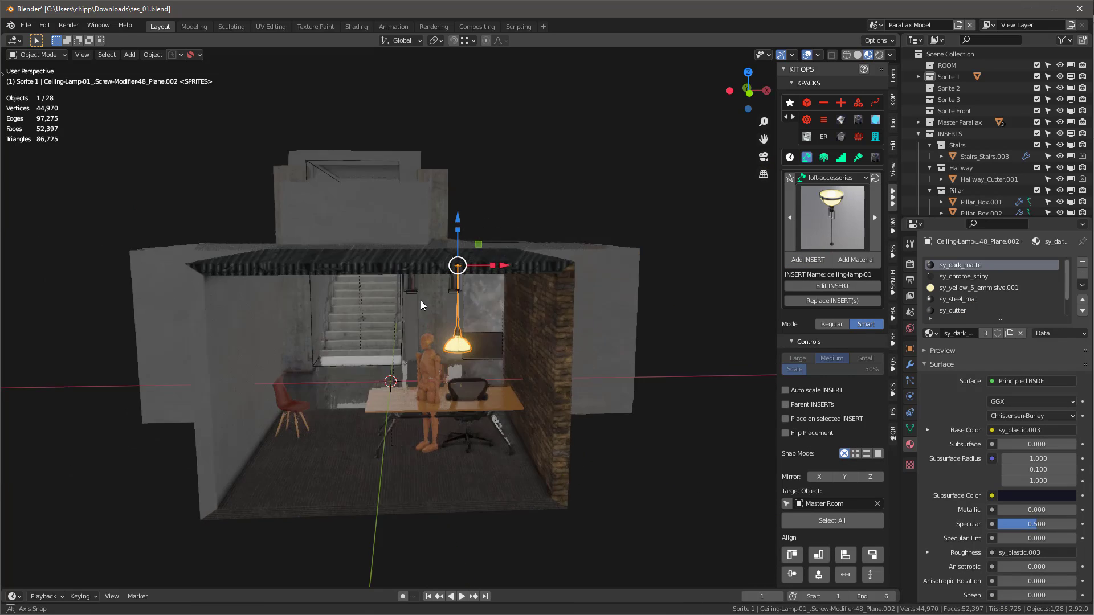
middle_drag(421, 301, 479, 275)
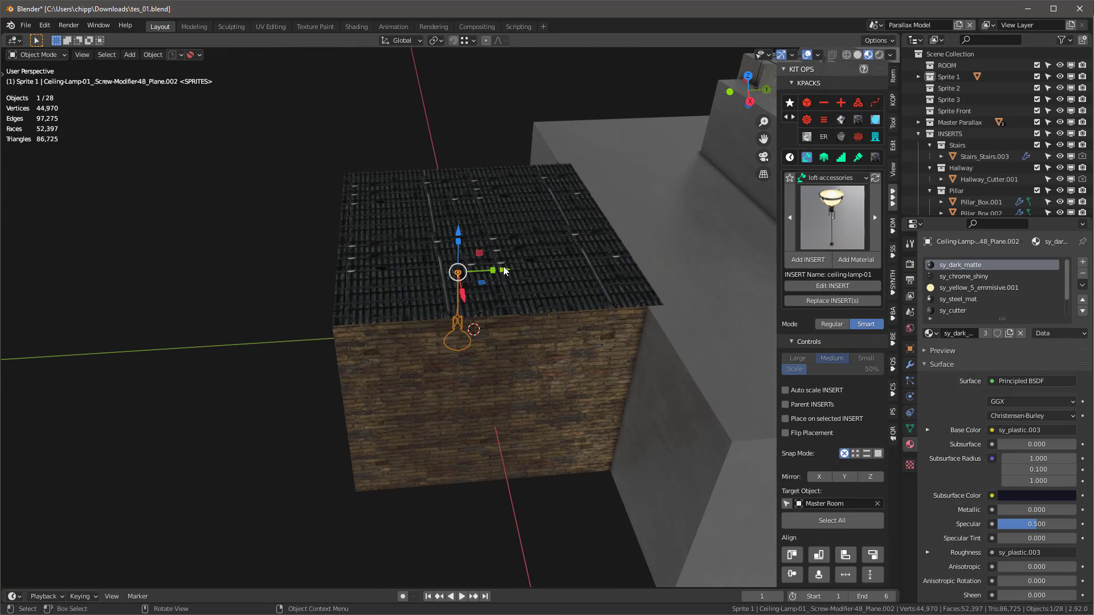
drag(503, 271, 517, 271)
- Place a second ceiling-lamp-01 insert on the Back Area, raise it along Z and reposition it near the pillar
middle_drag(517, 271, 637, 234)
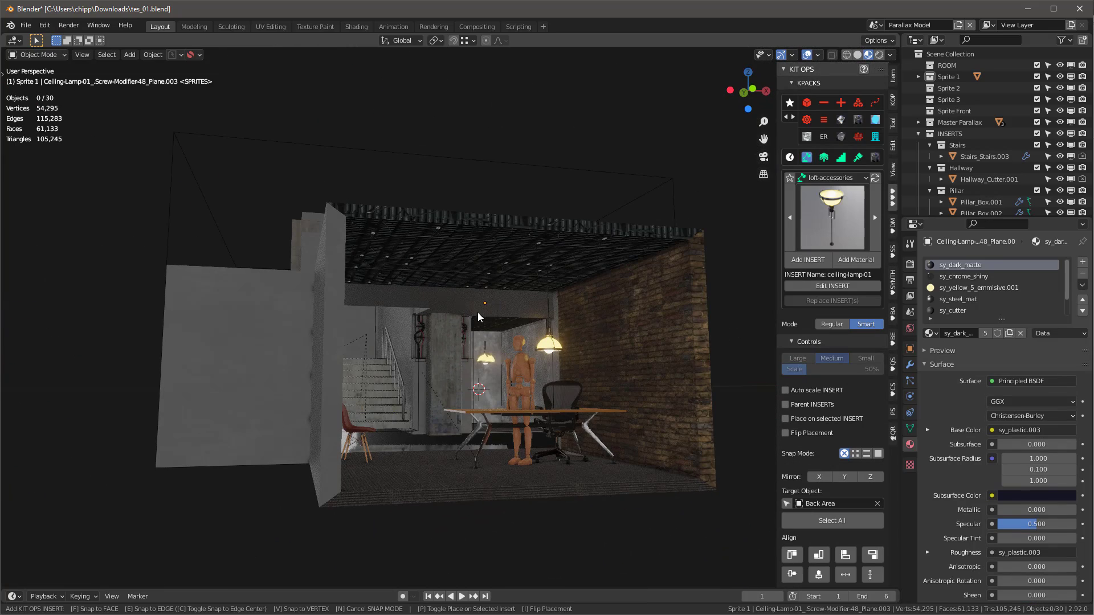
click(452, 295)
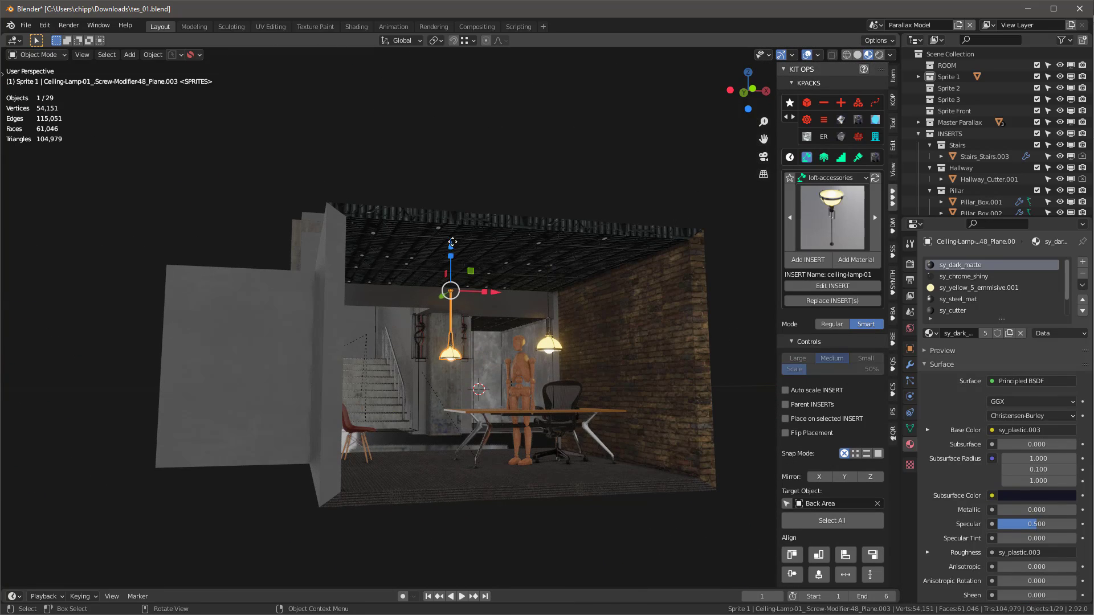
drag(452, 242, 452, 146)
middle_drag(453, 145, 517, 309)
middle_drag(495, 272, 612, 249)
drag(611, 248, 665, 289)
middle_drag(665, 289, 643, 292)
- Place the HangingLamp insert in the Back Area on the side by the plain wall and mirror it across X
click(831, 300)
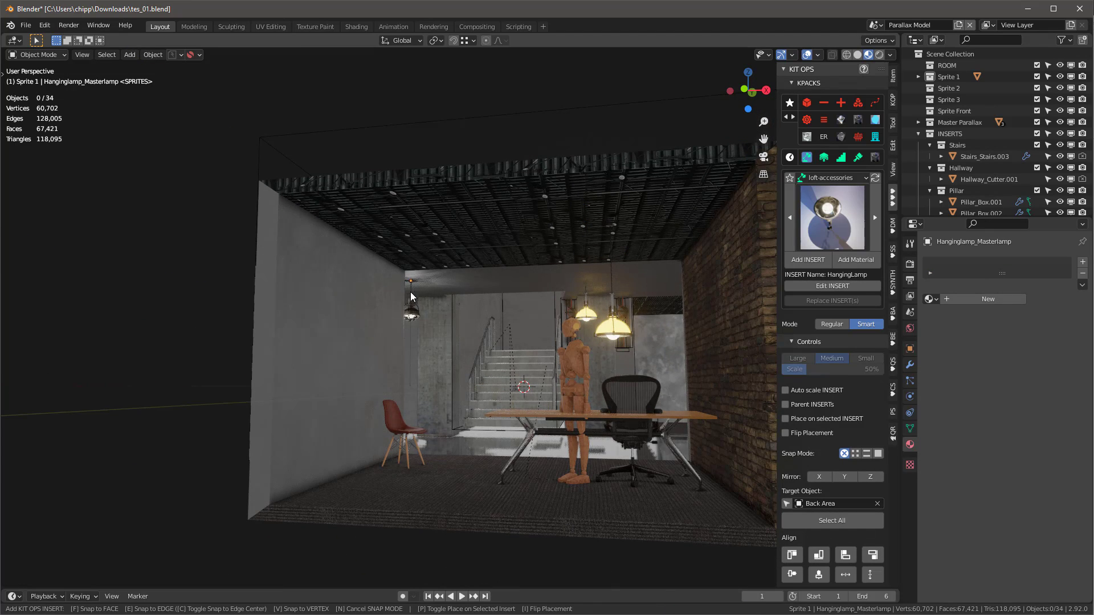
click(412, 284)
middle_drag(437, 293, 546, 302)
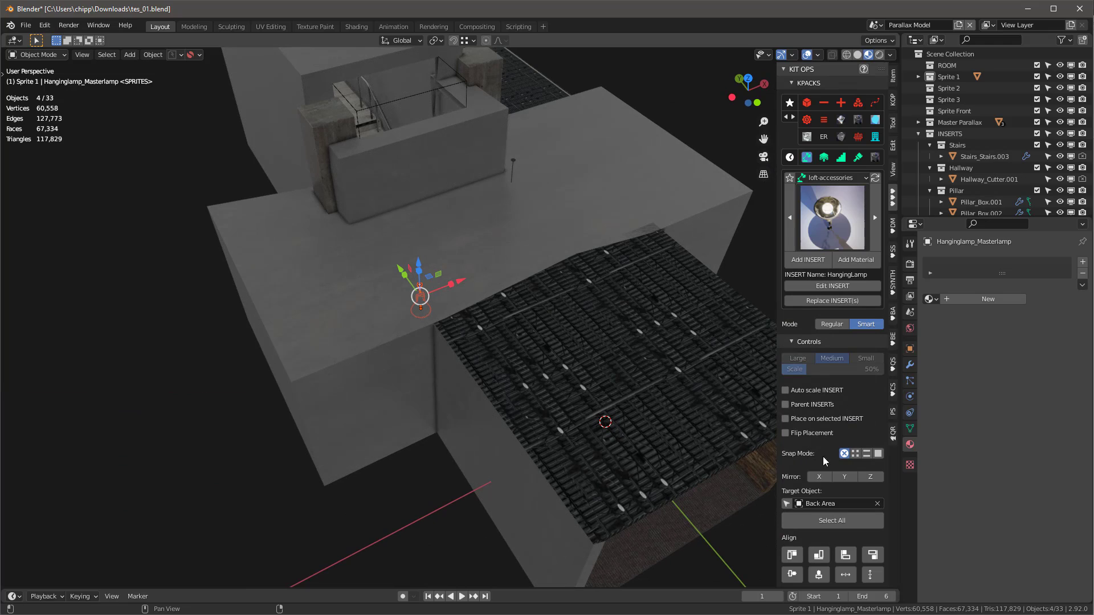
click(819, 480)
middle_drag(712, 398, 652, 349)
scroll(653, 348, up, 2)
- Hang the PictureFrame insert on the front face of the concrete pillar beside the stairs
click(841, 212)
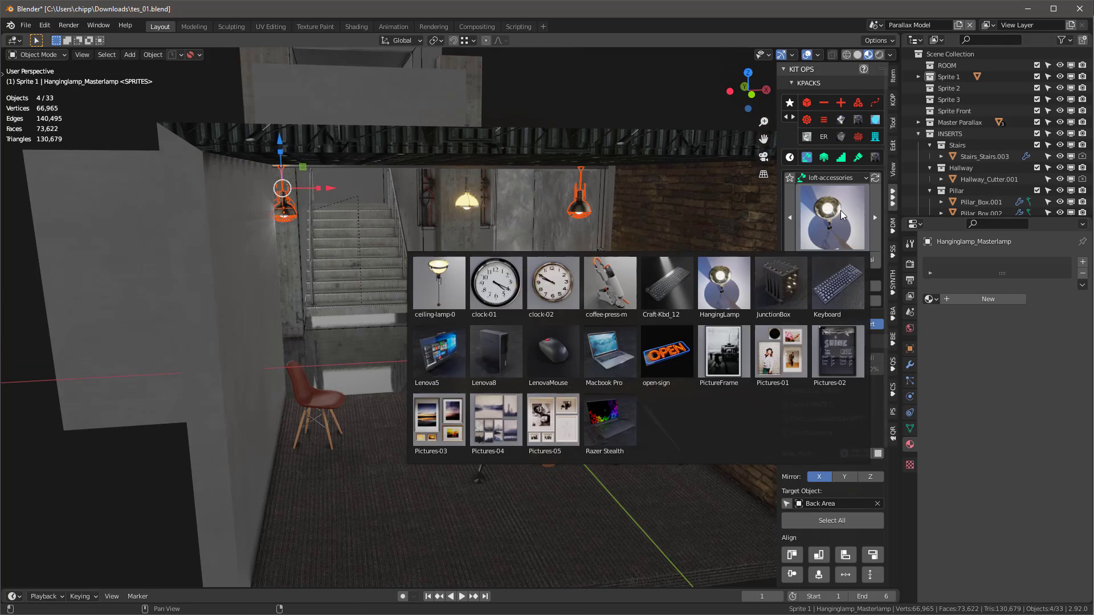
click(727, 342)
middle_drag(510, 306, 517, 296)
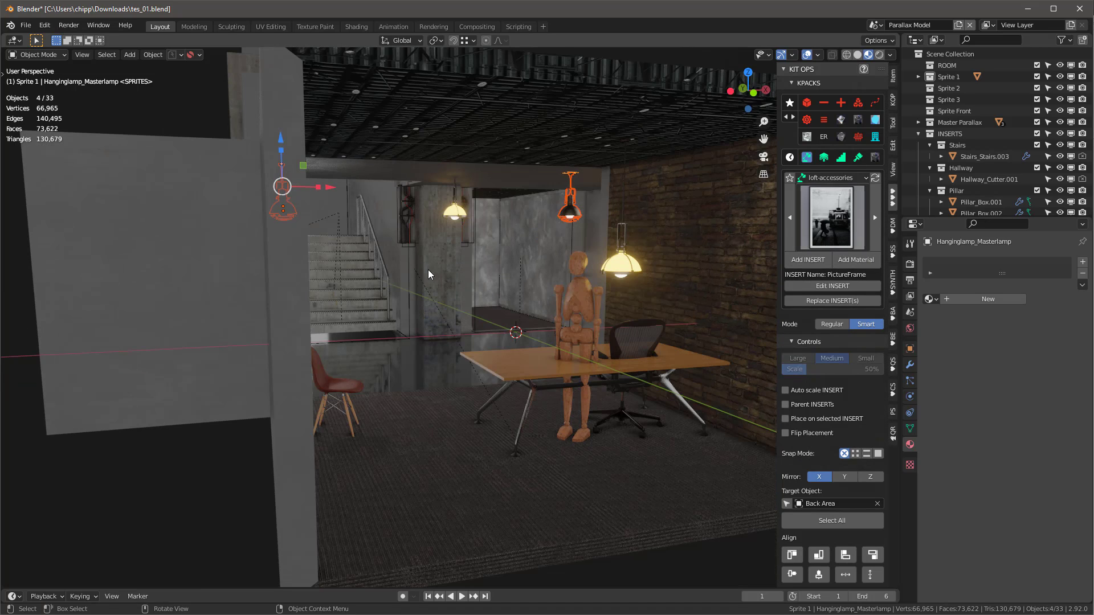
click(442, 272)
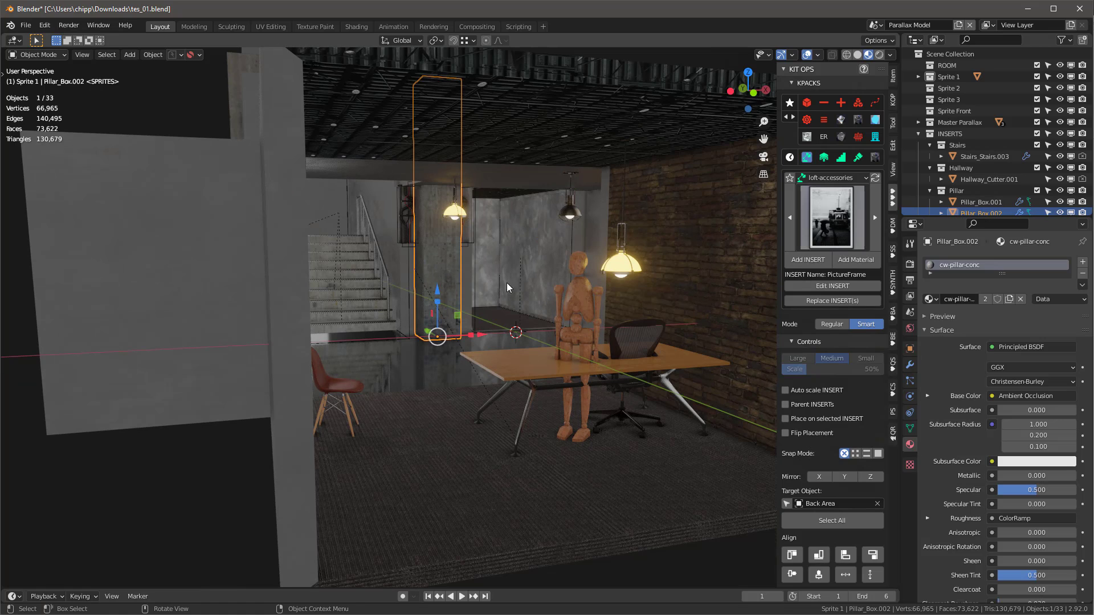
scroll(834, 519, down, 6)
click(835, 488)
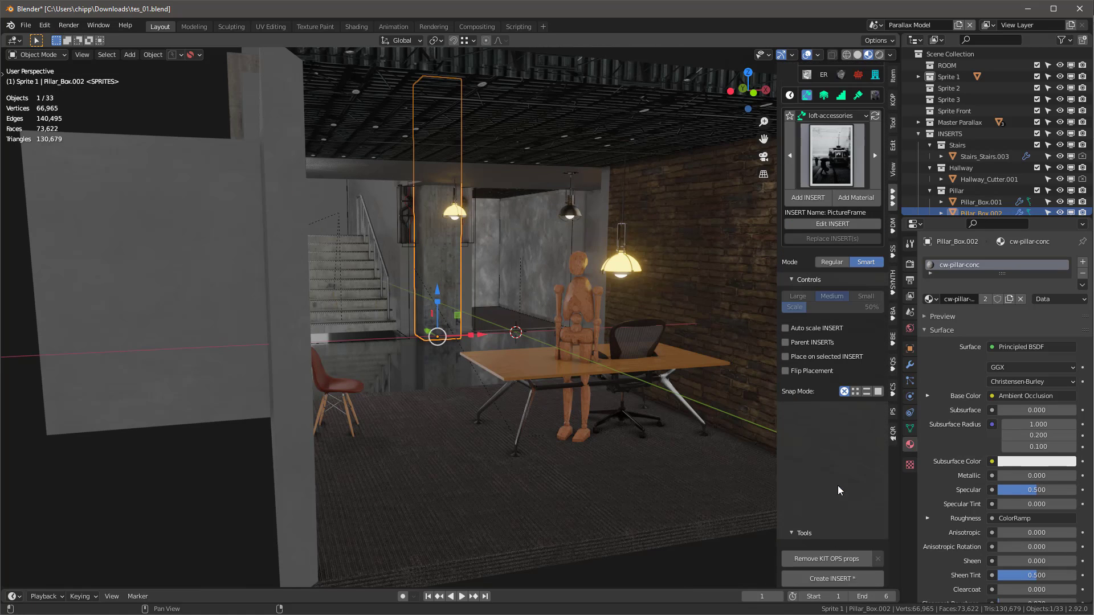
click(815, 195)
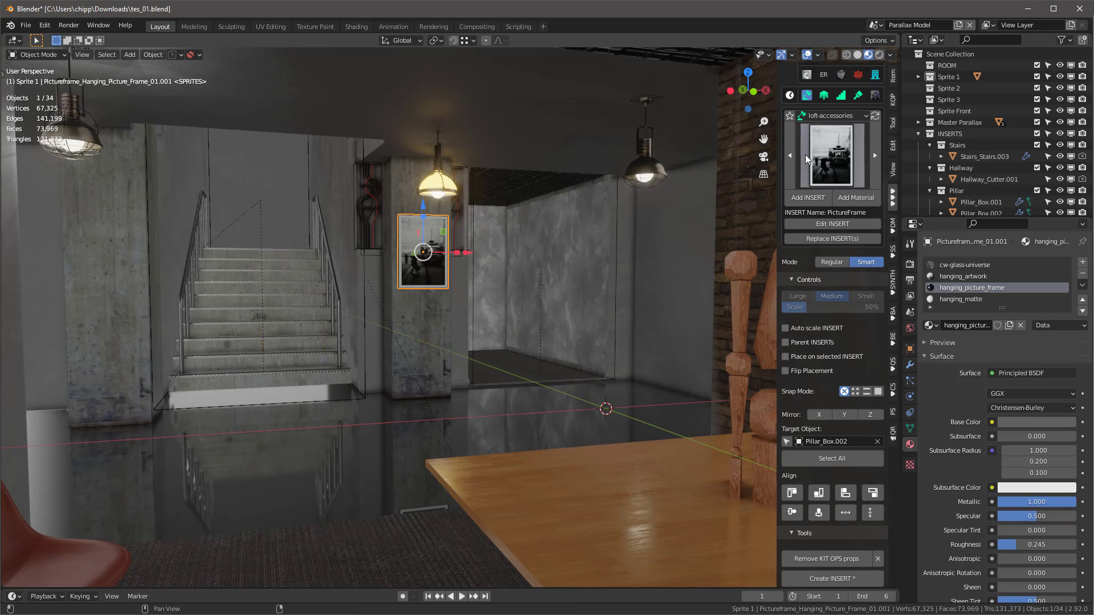
- Place the Pictures-04 insert on the plain side wall of the Master Room
click(839, 147)
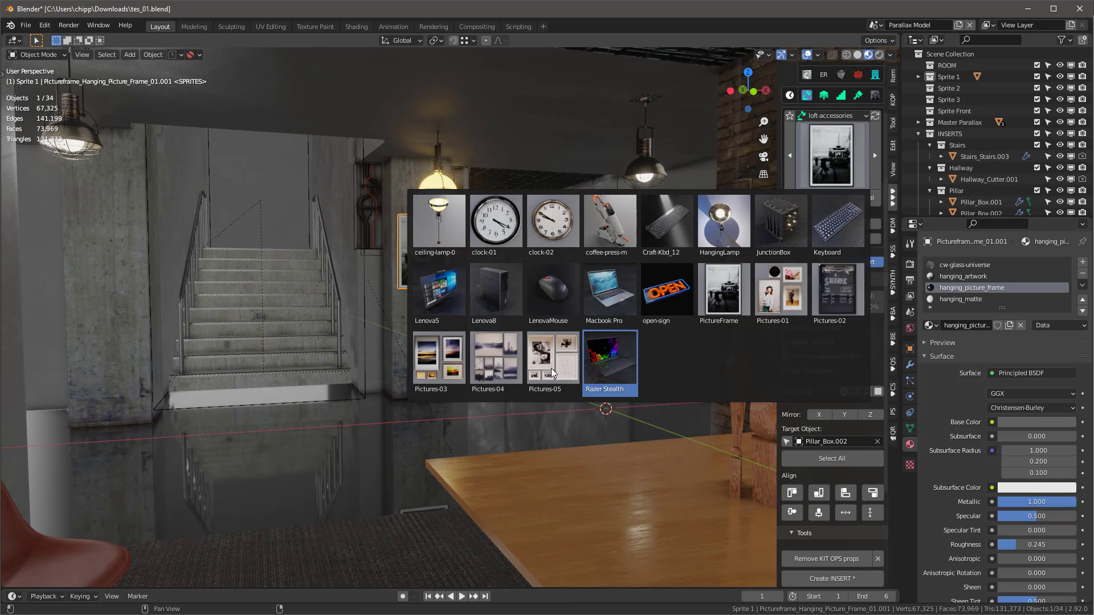
click(501, 355)
middle_drag(551, 332, 453, 293)
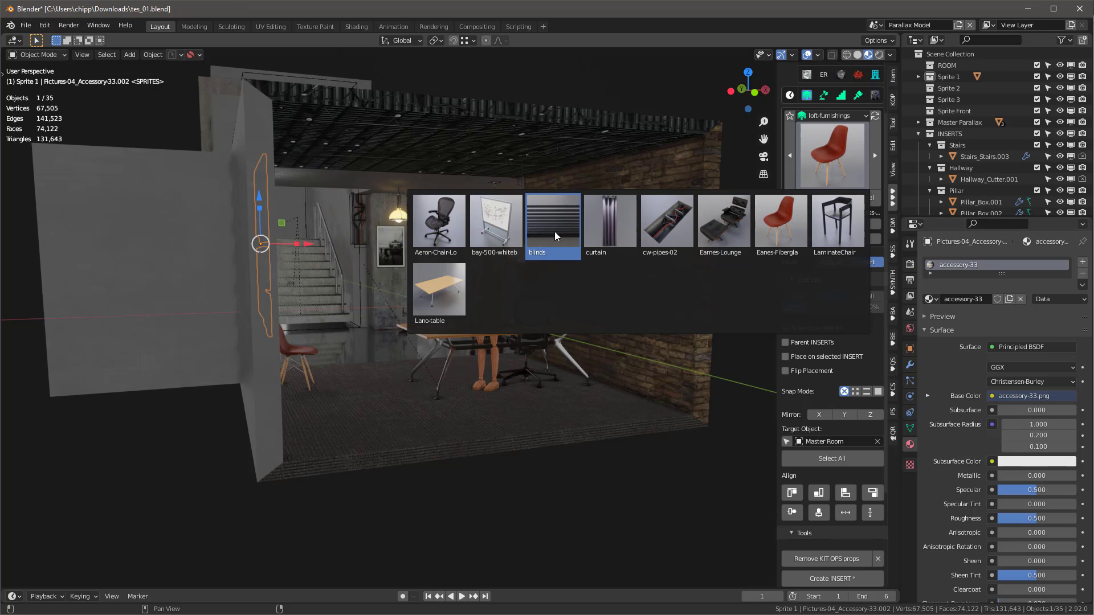
- Add the blinds insert from the loft-furnishings library to the Master Room, along the upper edge of its front opening
click(555, 232)
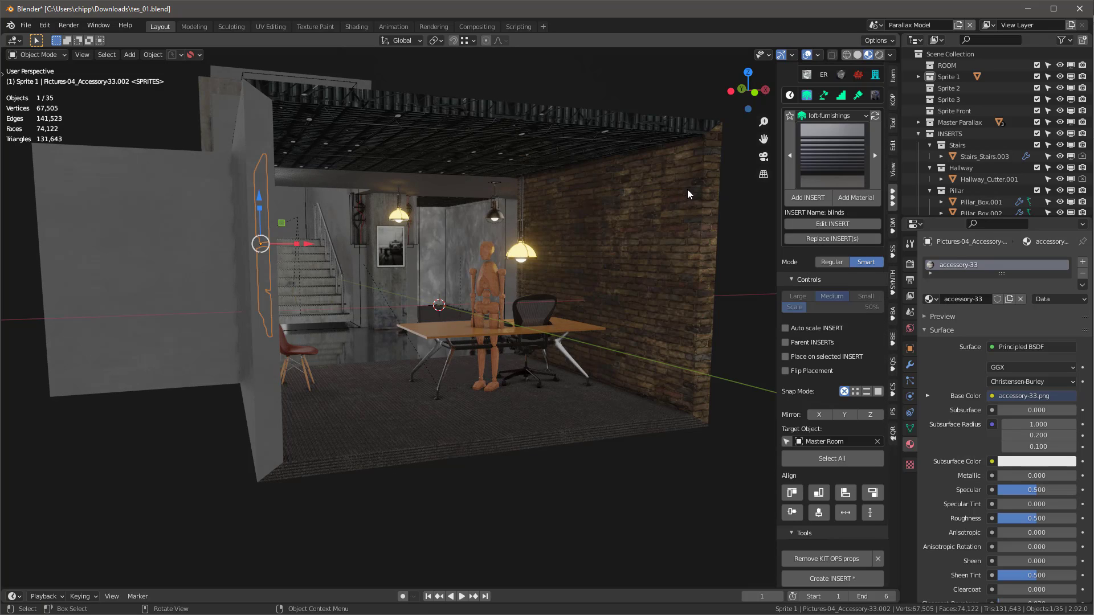
click(265, 135)
key(KP_Decimal)
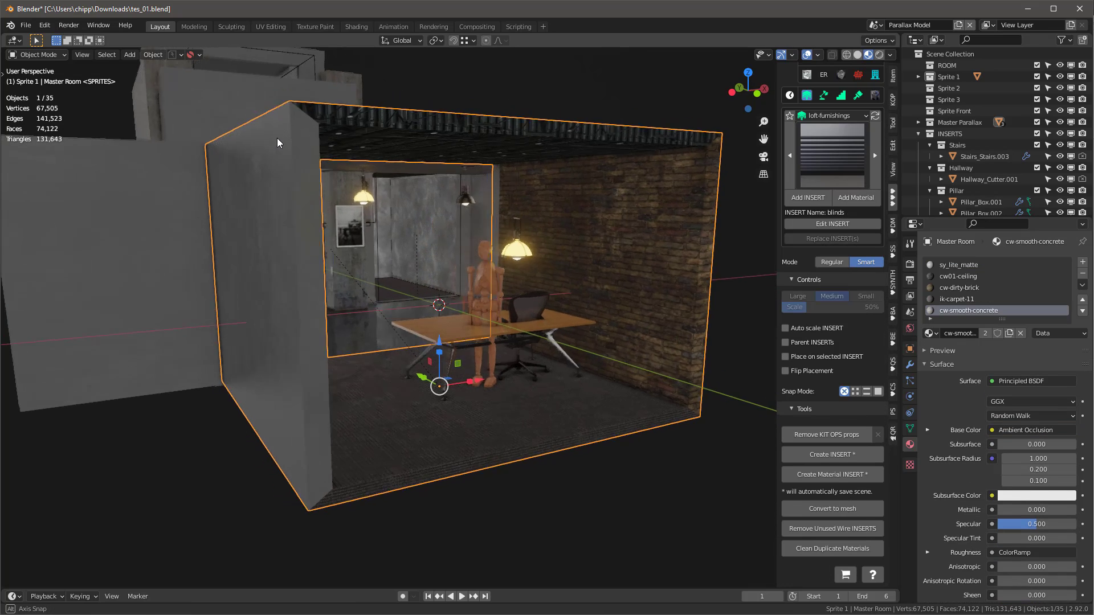
click(803, 197)
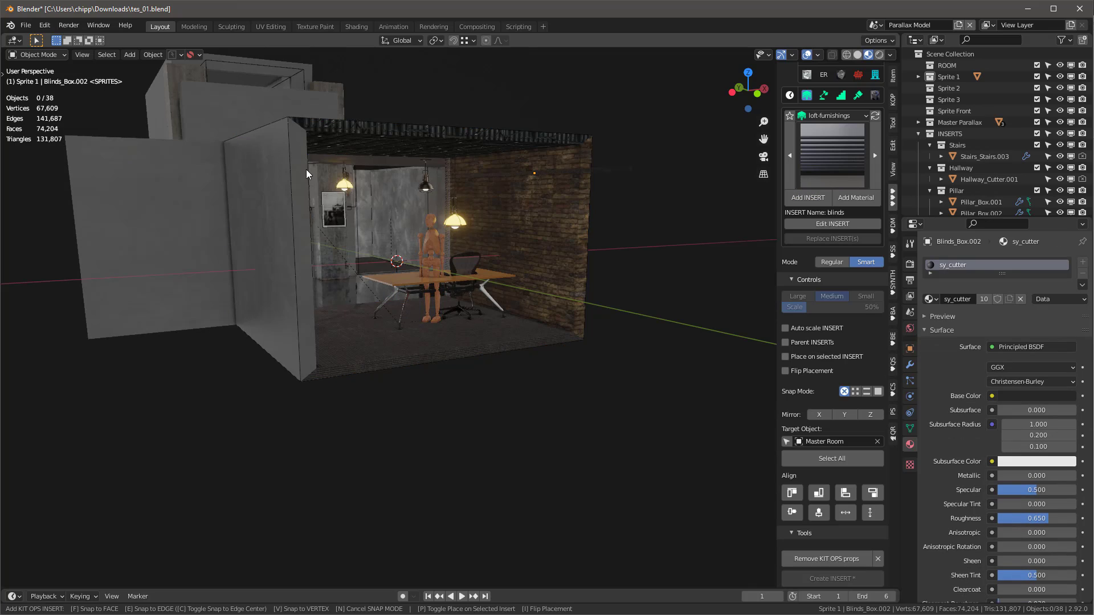
click(377, 147)
- Move the blinds about 1.06 m along X to align them with the room's front opening
middle_drag(392, 152, 348, 153)
drag(424, 138, 514, 138)
middle_drag(513, 140, 627, 188)
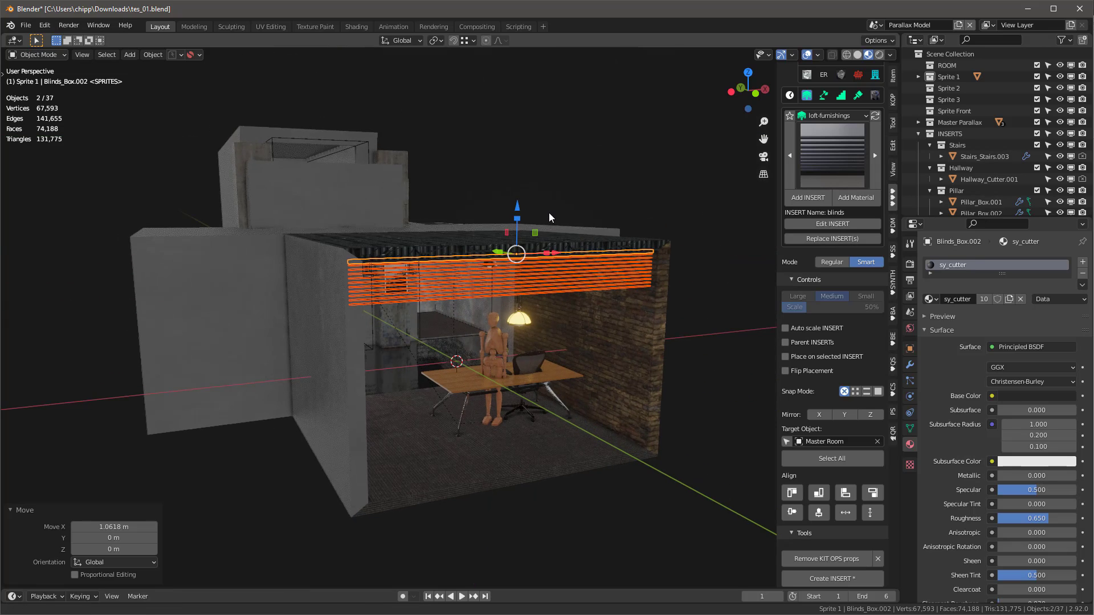
- Switch to Regular mode and set the blind slats' Array modifier count to 12
click(839, 263)
click(626, 264)
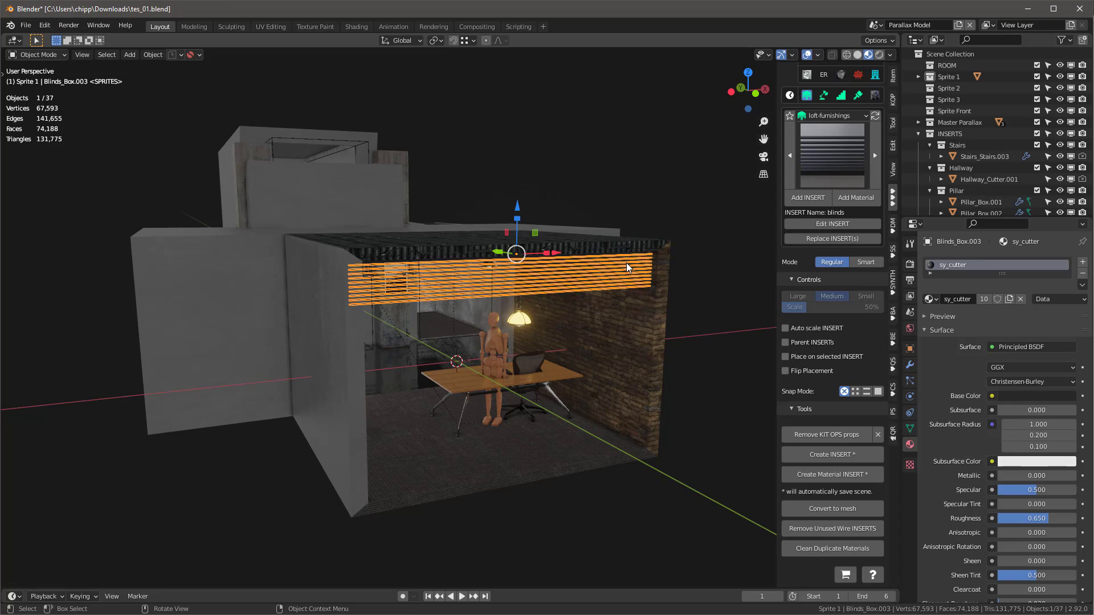
click(910, 365)
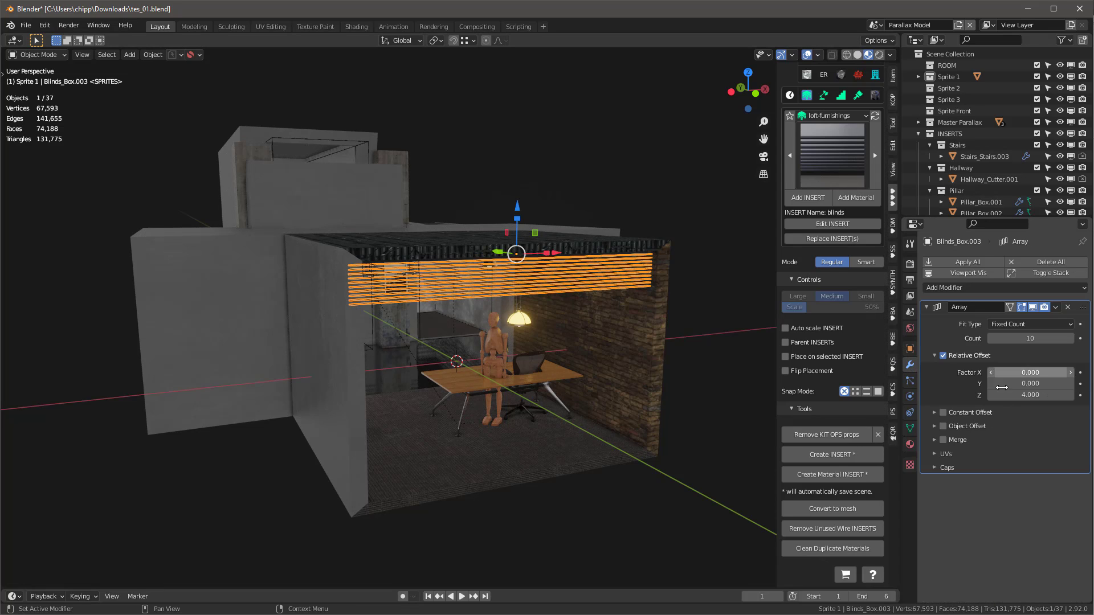
click(1071, 338)
click(1071, 338)
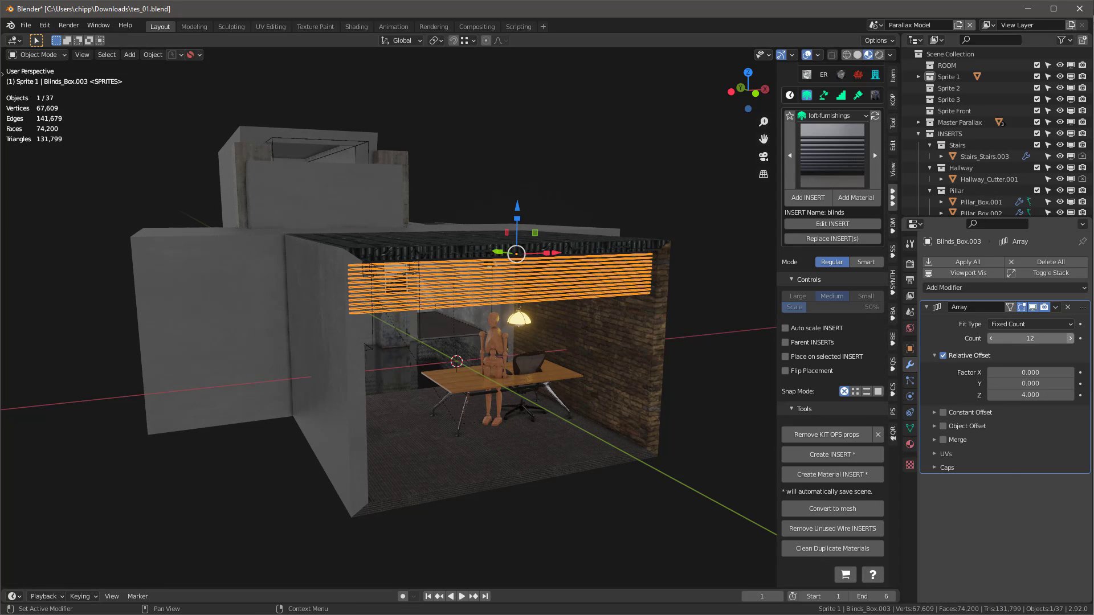
- Load the loft-arch library and choose the emergency-exit insert
middle_drag(513, 296, 570, 244)
shift+click(575, 269)
click(833, 115)
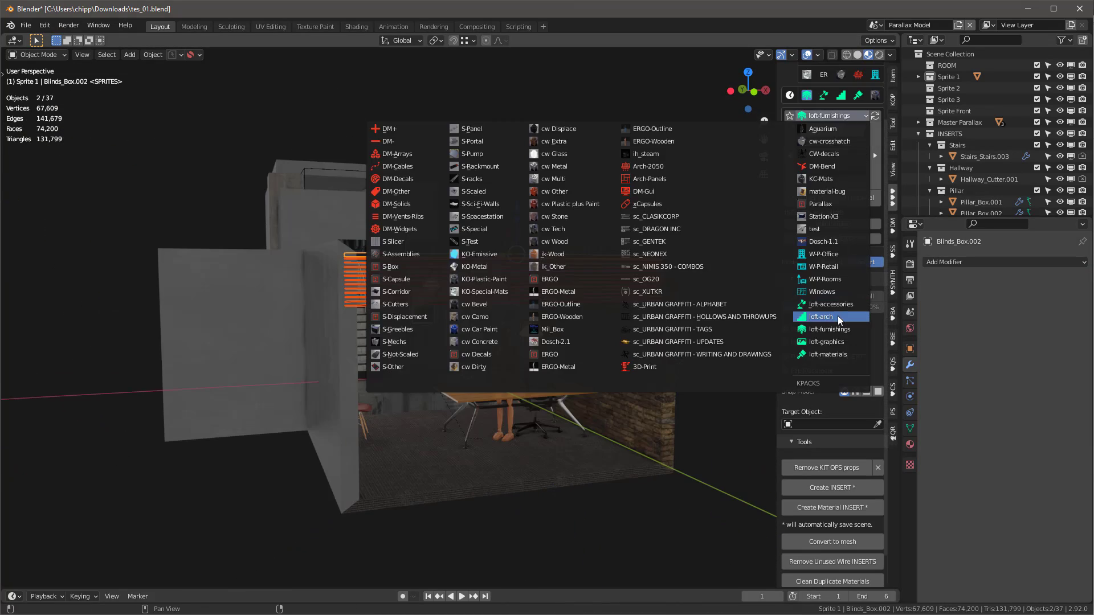
click(839, 316)
middle_drag(558, 319, 484, 320)
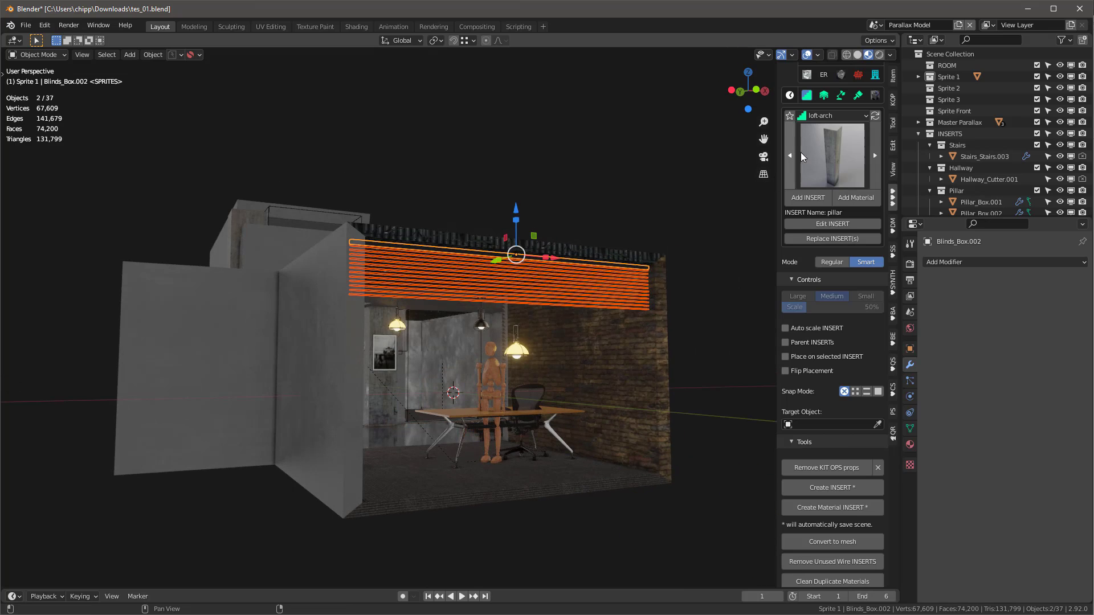
click(814, 151)
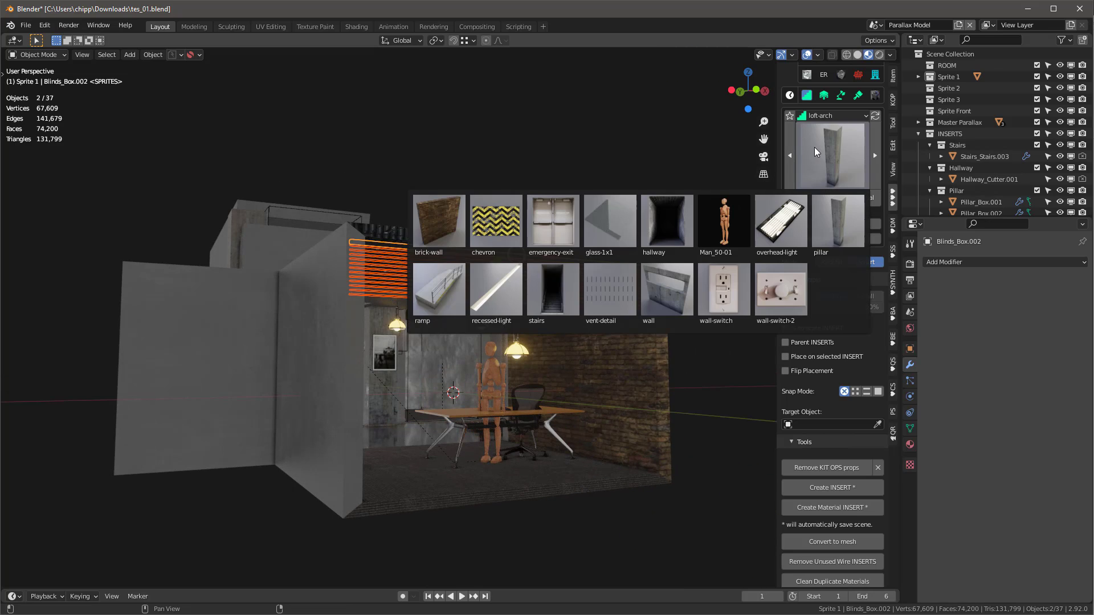
click(552, 223)
- Delete the Pictures-04 artwork from the plain side wall of the Master Room
middle_drag(552, 223, 442, 281)
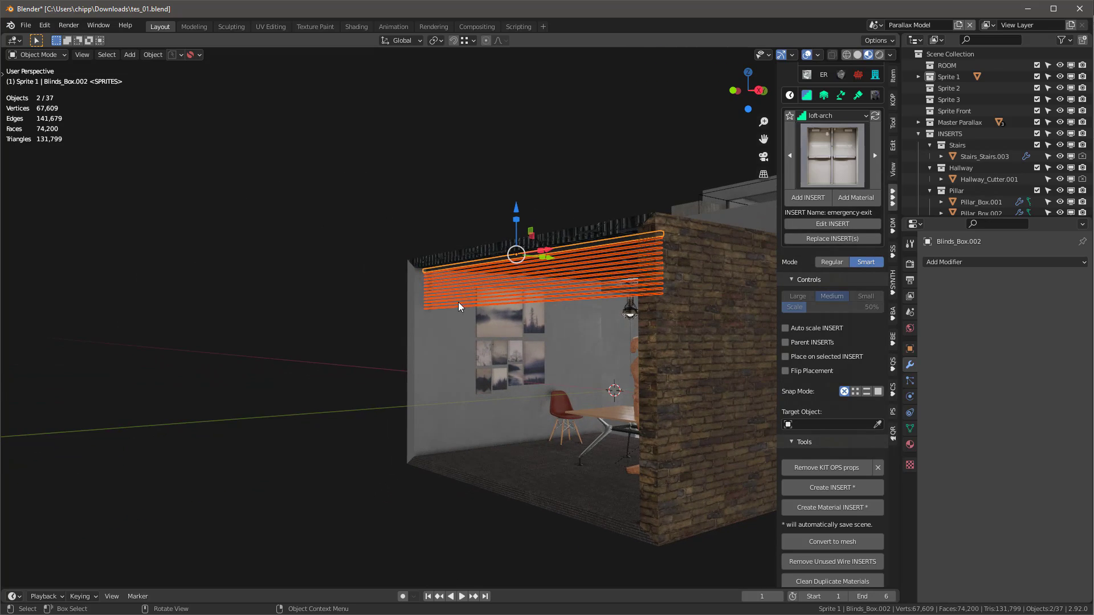
click(529, 354)
key(x)
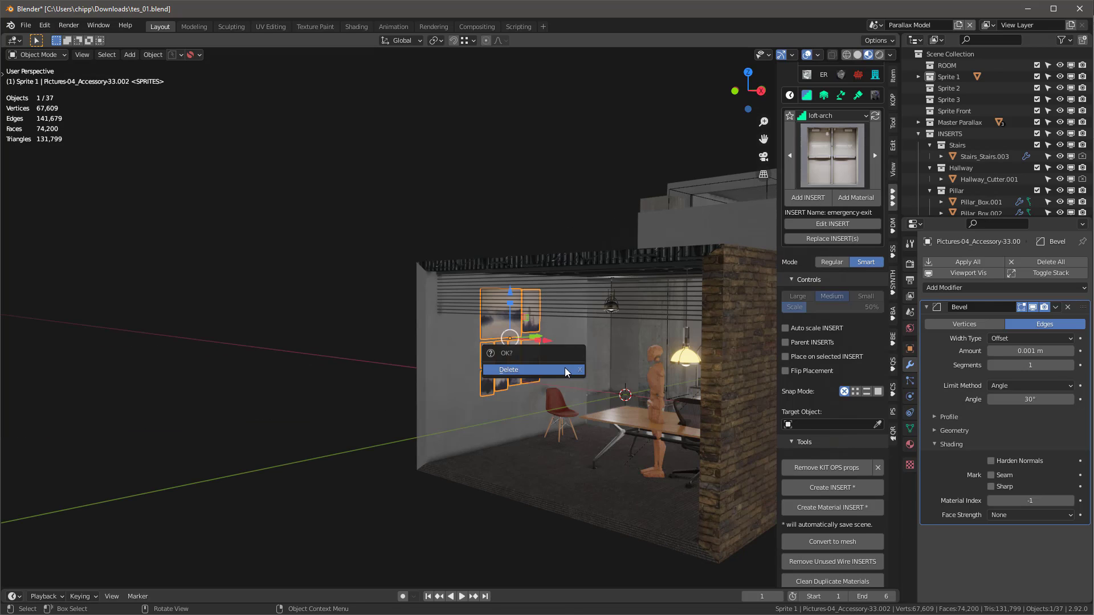
click(565, 367)
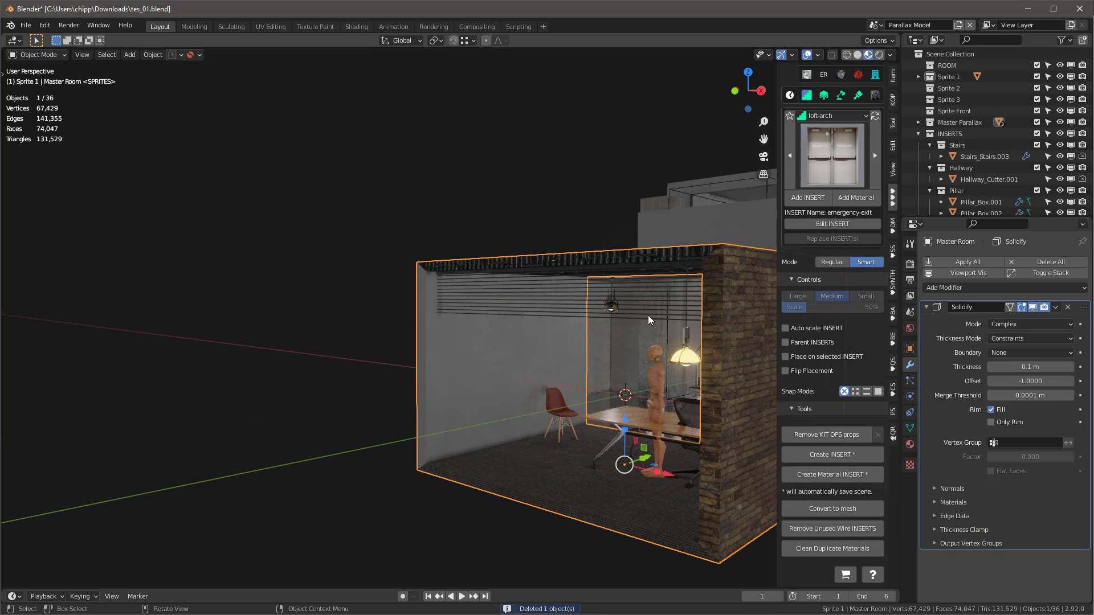
- Place the emergency-exit insert on the Master Room's plain side wall, behind the red chair
click(807, 197)
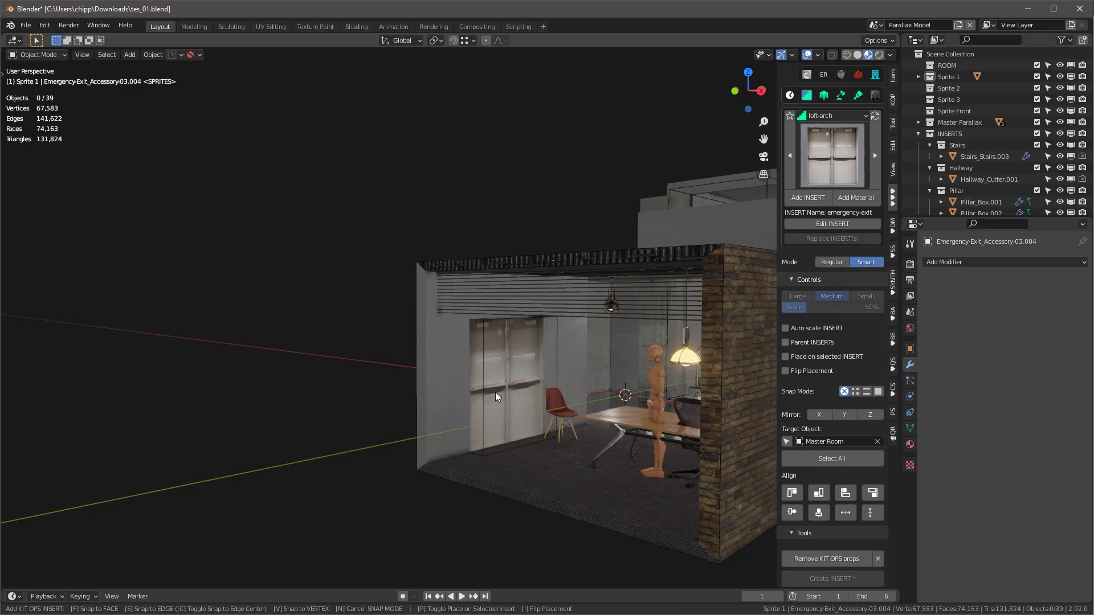
click(539, 383)
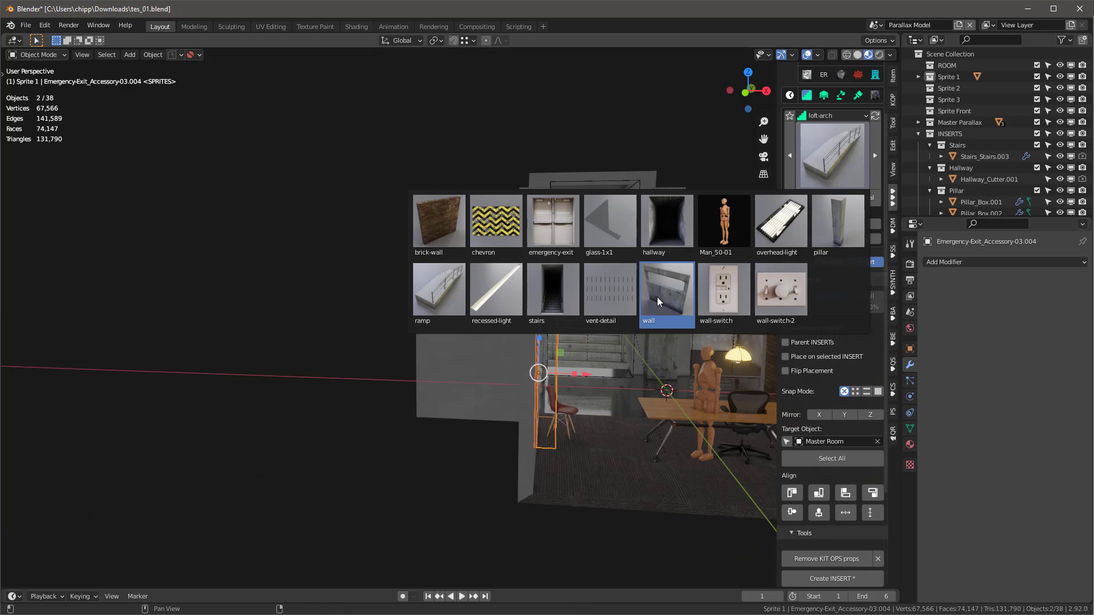
- Place the loft-arch wall insert on the Back Area and move it about 1.97 m along X
click(661, 299)
middle_drag(655, 303, 651, 371)
click(526, 301)
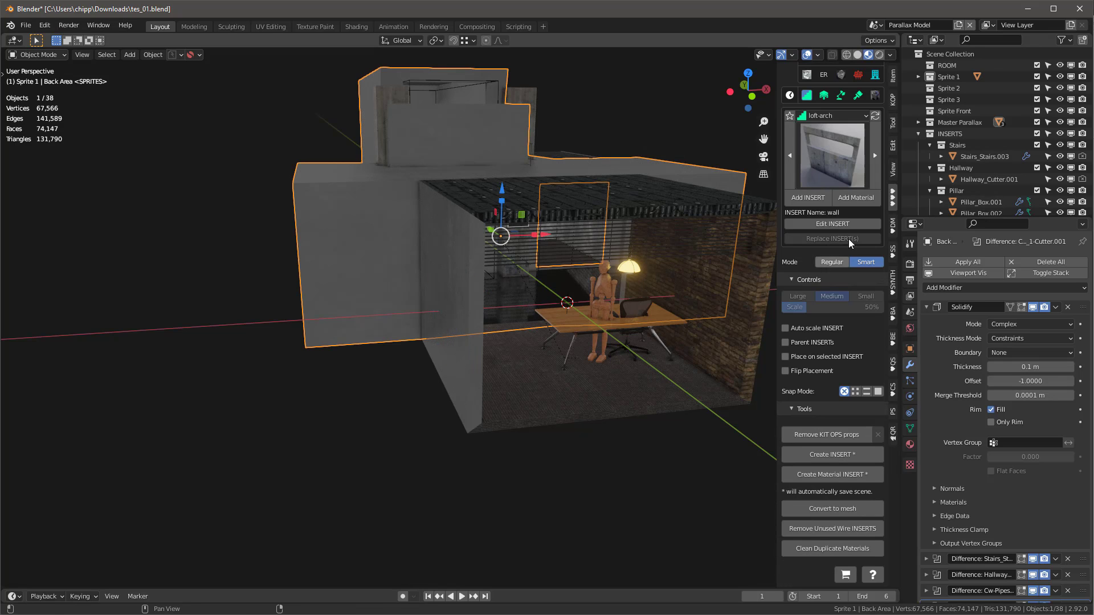
click(817, 195)
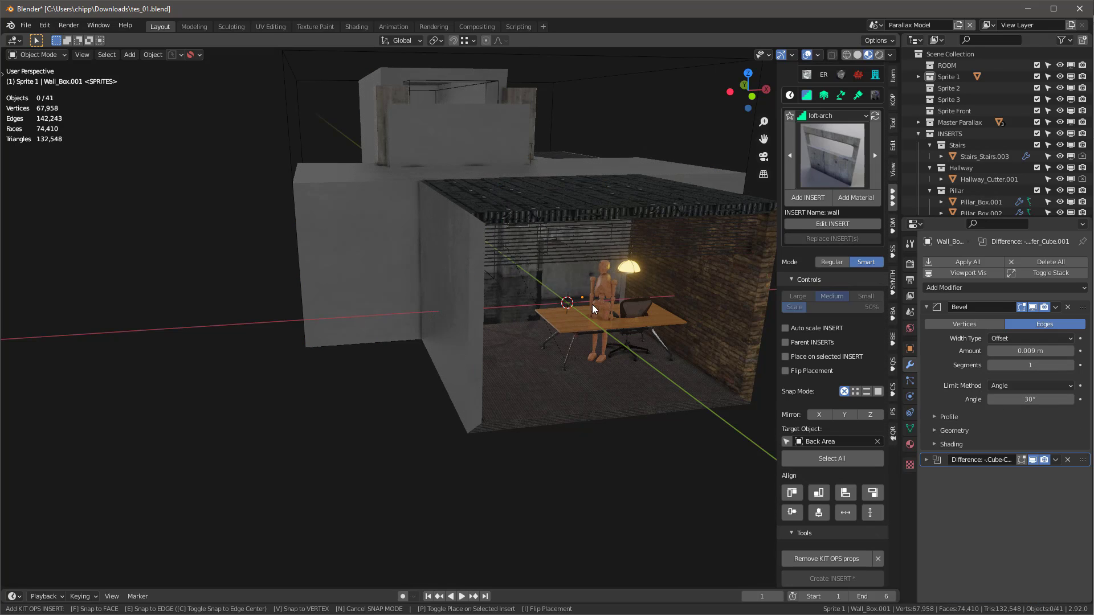
click(545, 329)
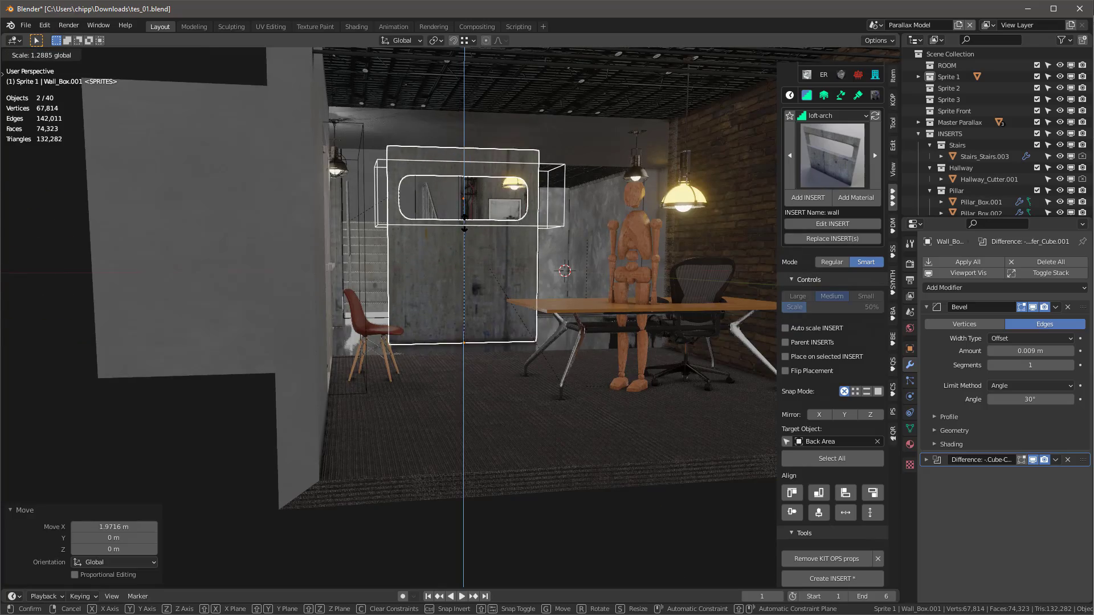
- Scale the wall panel by about 1.29 along global Z and apply its scale
click(464, 223)
middle_drag(490, 234, 602, 193)
key(ctrl+a)
key(s)
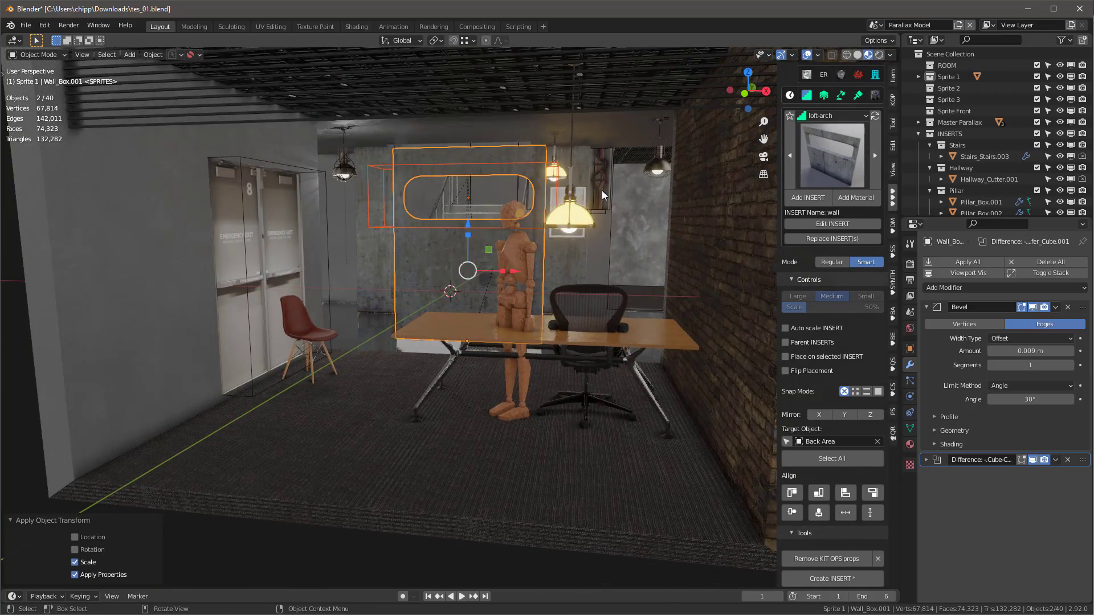
- Raise the rear Ceiling-Lamp-01 about 0.26 m along Z
middle_drag(514, 193, 569, 108)
click(514, 183)
mouse_move(558, 97)
mouse_down()
mouse_move(447, 119)
mouse_move(403, 145)
mouse_move(402, 127)
mouse_up()
key(z)
middle_drag(402, 127, 457, 108)
drag(433, 100, 396, 101)
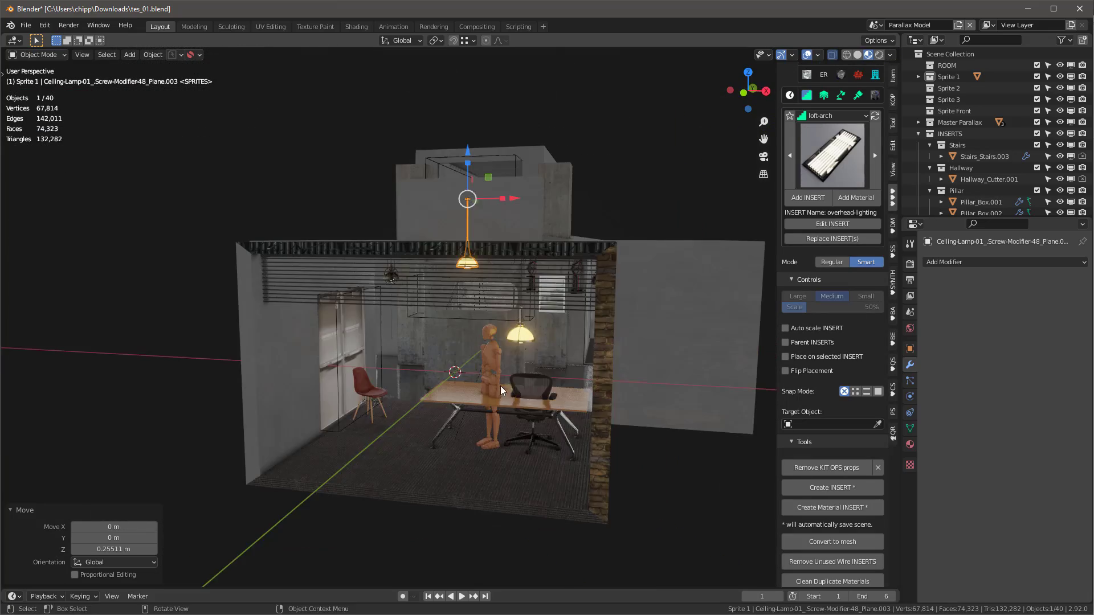
- Hide the blinds across the front opening to expose the Master Room's ceiling
mouse_move(500, 385)
middle_down()
mouse_move(533, 325)
mouse_move(534, 259)
mouse_move(540, 347)
mouse_move(660, 240)
middle_up()
shift+click(645, 258)
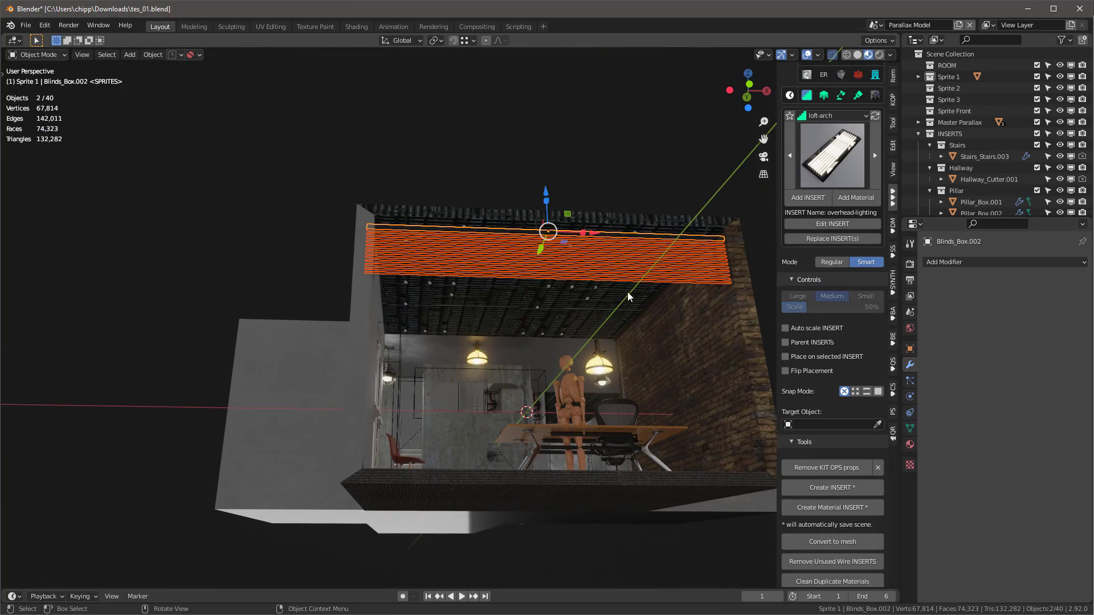
- Place the overhead-lighting insert on one side of the Master Room's ceiling and mirror it across X
click(546, 303)
click(827, 201)
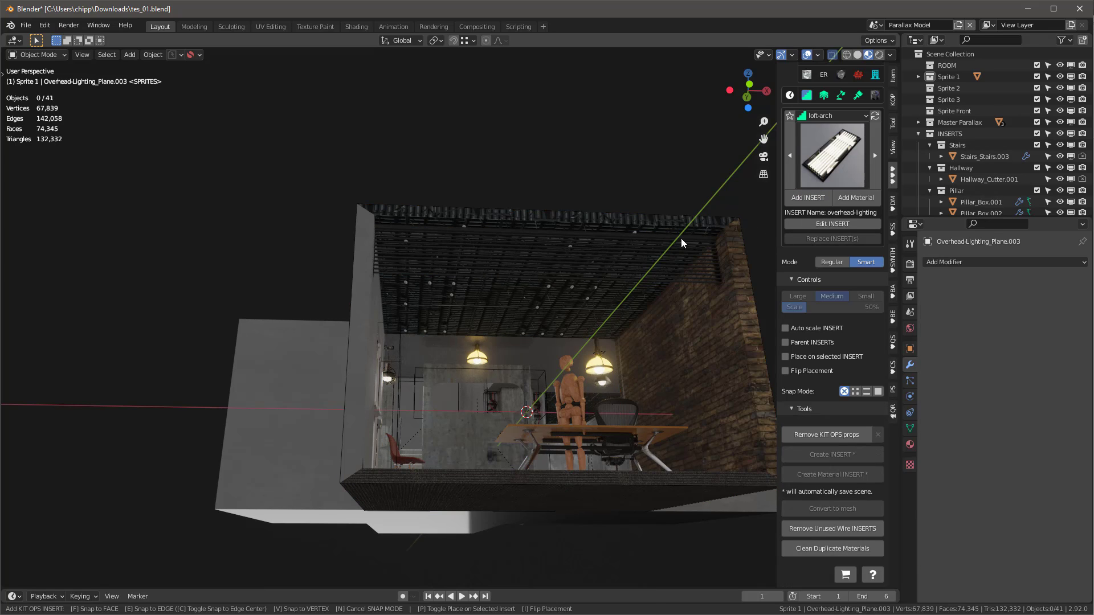
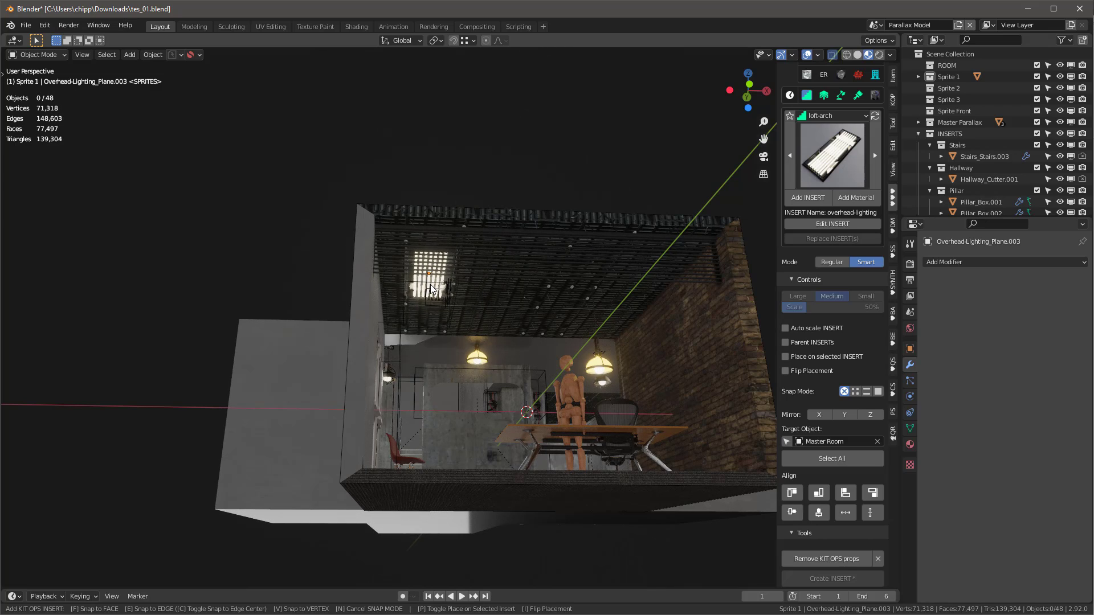
click(429, 287)
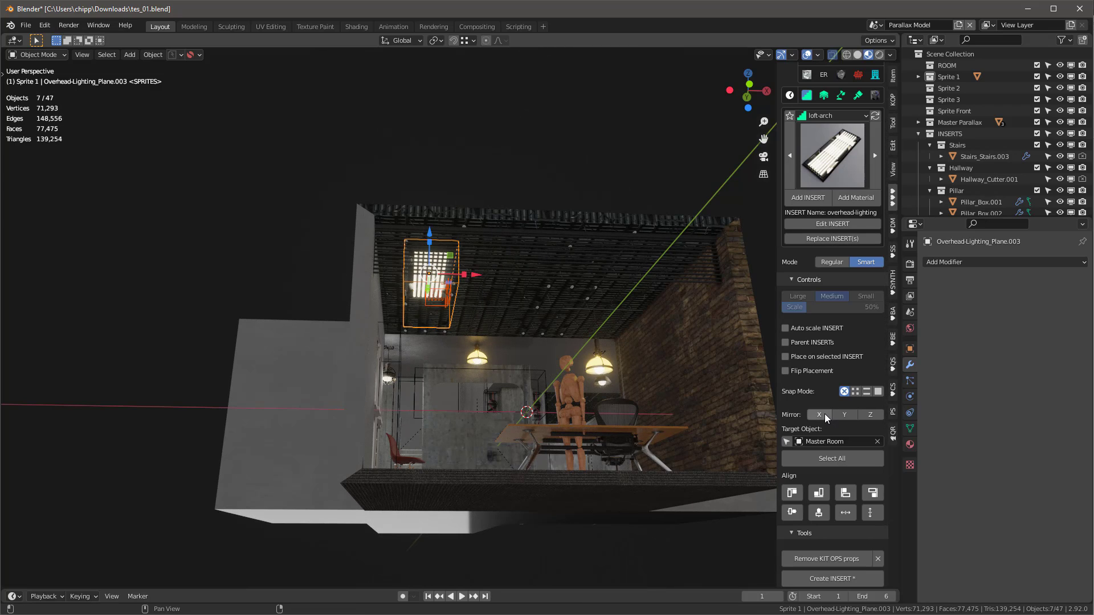
click(824, 414)
- Place the wall-switch-2 insert beside the emergency exit and the wall-switch insert low on the same side wall
mouse_move(582, 245)
middle_down()
mouse_move(562, 269)
mouse_move(583, 230)
mouse_move(567, 213)
mouse_move(562, 241)
mouse_move(575, 257)
middle_up()
click(848, 159)
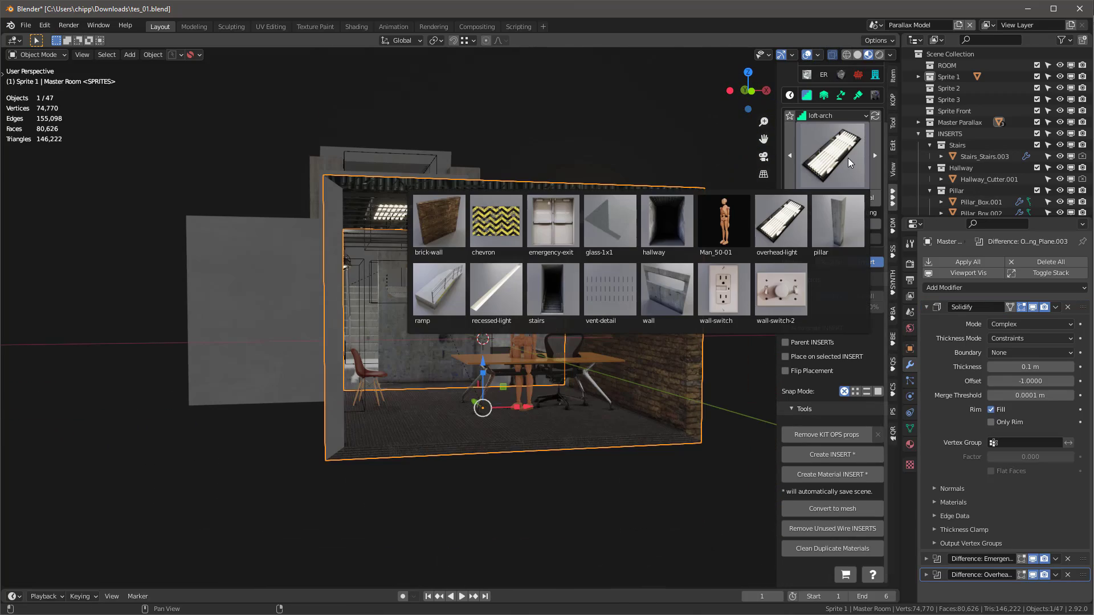
click(783, 291)
middle_drag(638, 291, 578, 289)
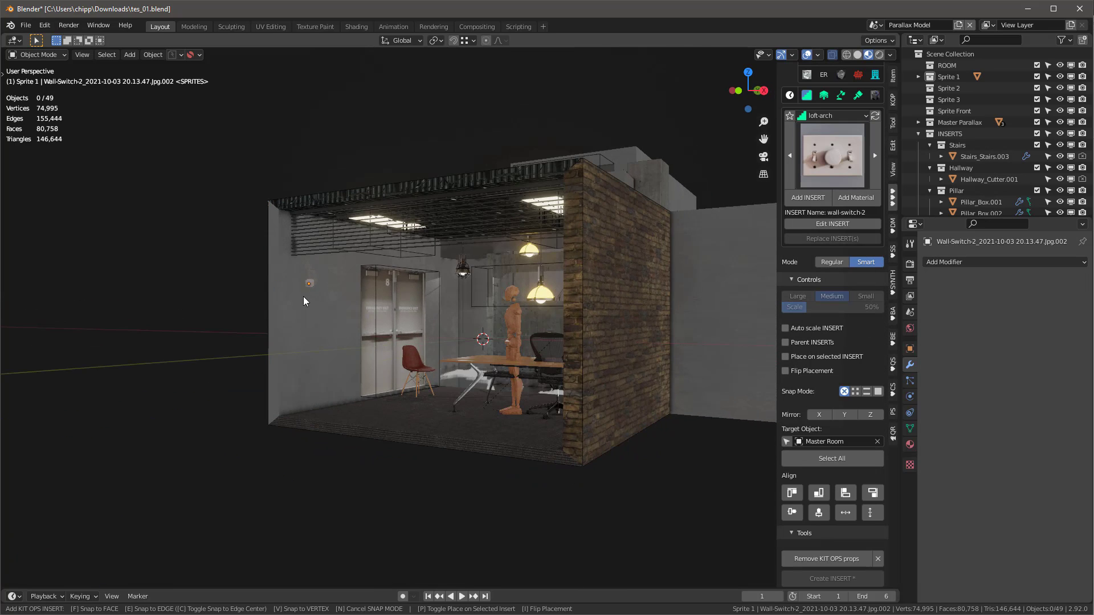
click(431, 334)
middle_drag(396, 340, 470, 346)
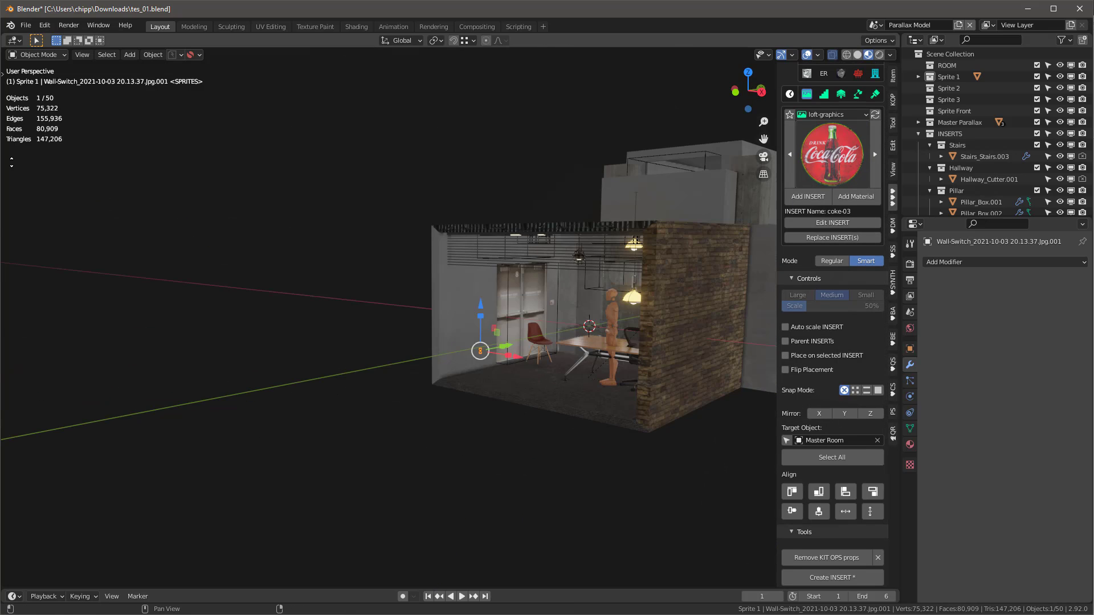
- Place the coke-03 insert from the loft-graphics library on the Master Room's brick wall
middle_drag(270, 300, 379, 290)
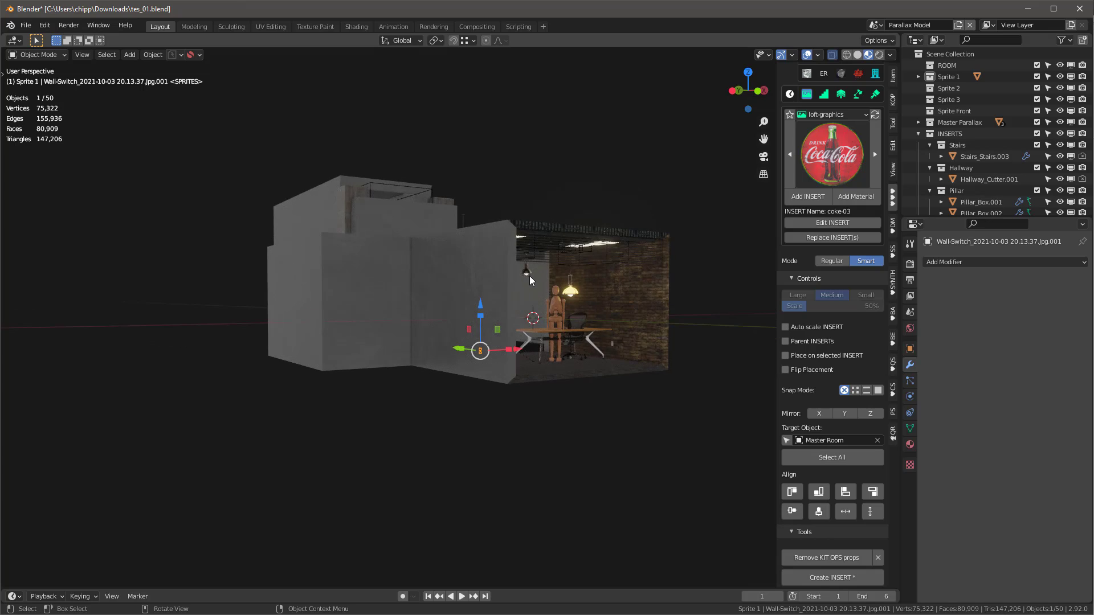
scroll(531, 278, up, 2)
mouse_move(531, 274)
middle_down()
mouse_move(491, 284)
mouse_move(503, 296)
mouse_move(525, 286)
middle_up()
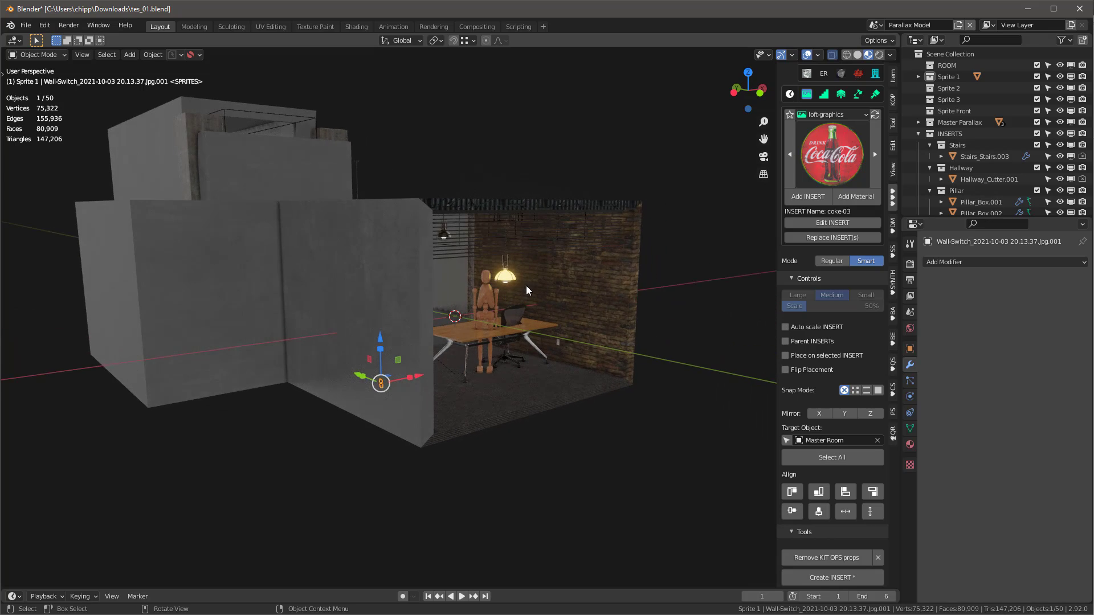
scroll(534, 282, up, 3)
click(832, 155)
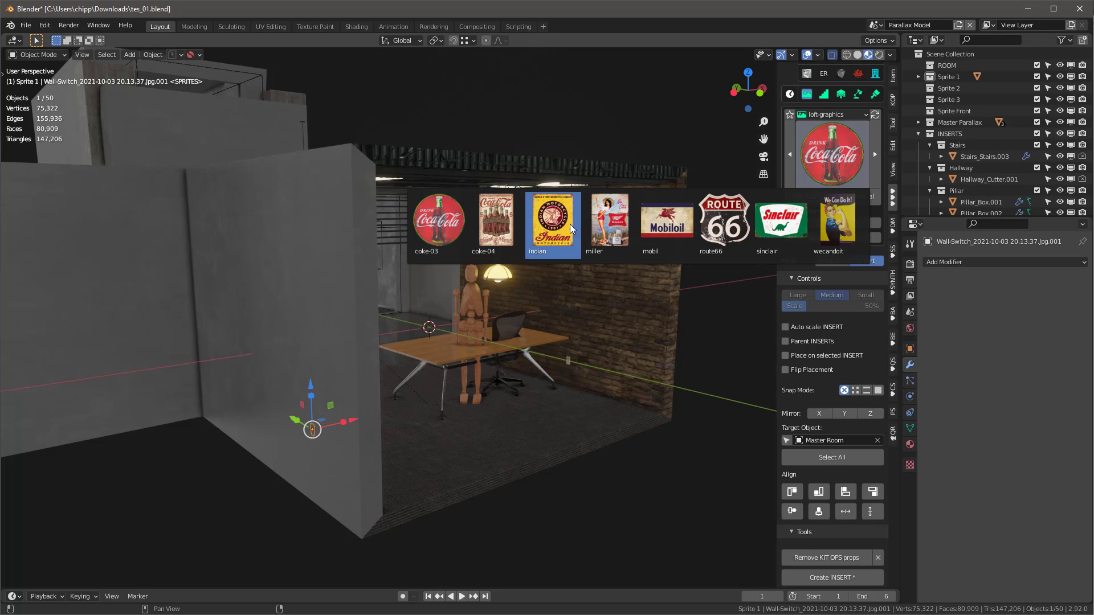
click(450, 228)
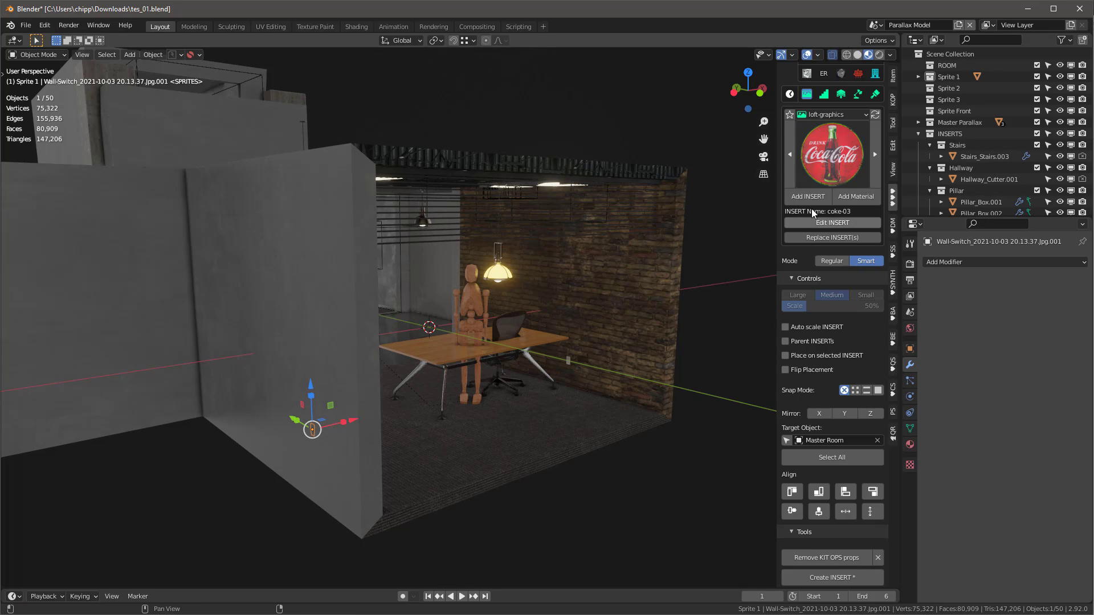
shift+click(654, 227)
click(816, 197)
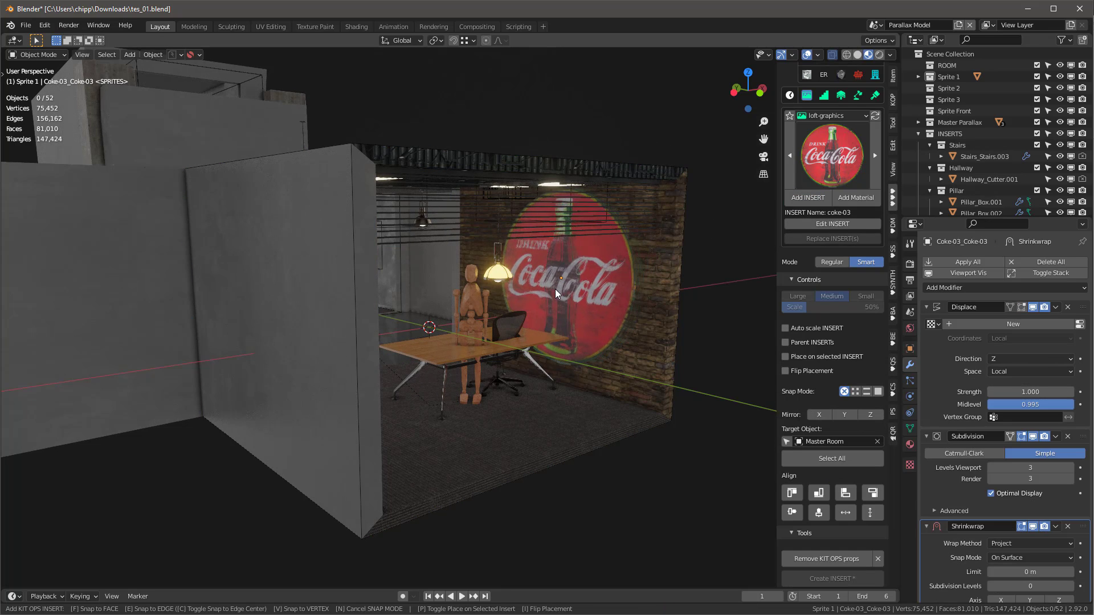
click(556, 298)
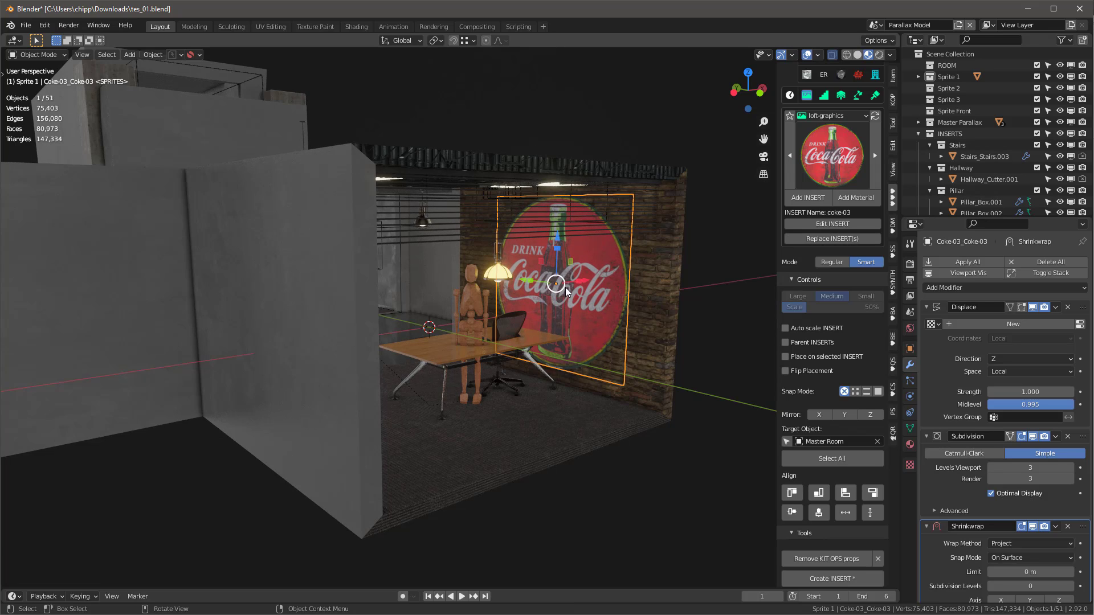
- Enlarge the timeline area and switch it to the Shader Editor to show the coke-03 material's nodes
middle_drag(558, 297, 574, 286)
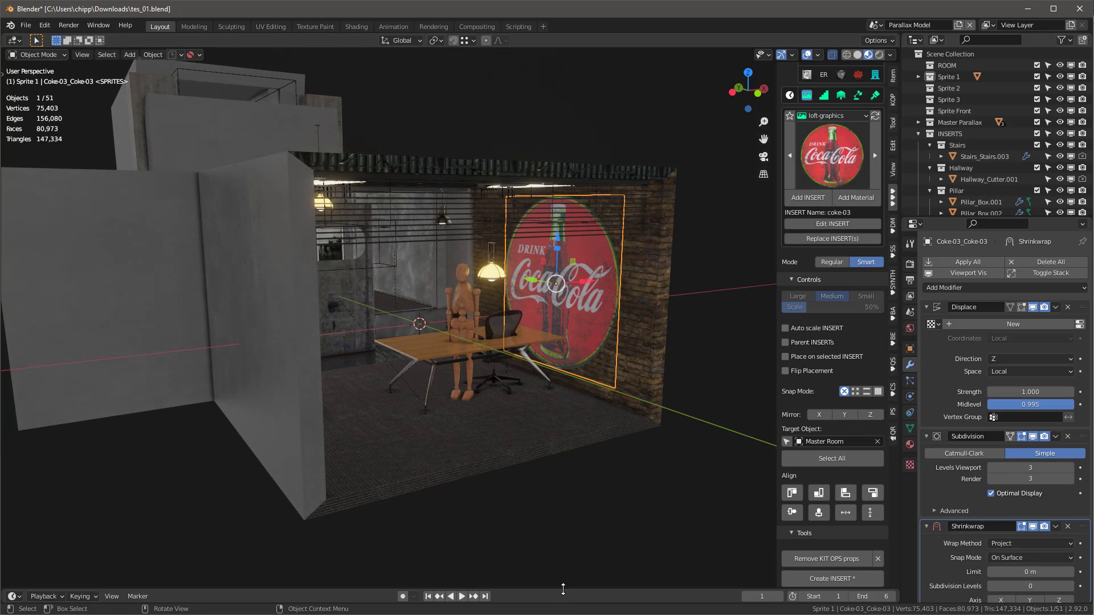
drag(560, 589, 564, 439)
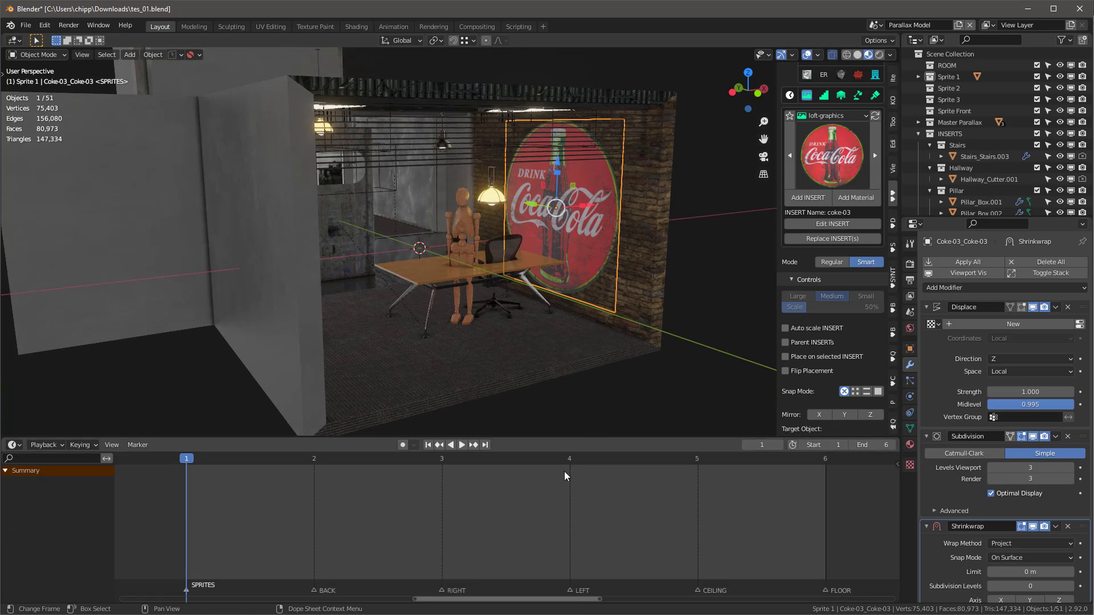
click(18, 446)
click(43, 550)
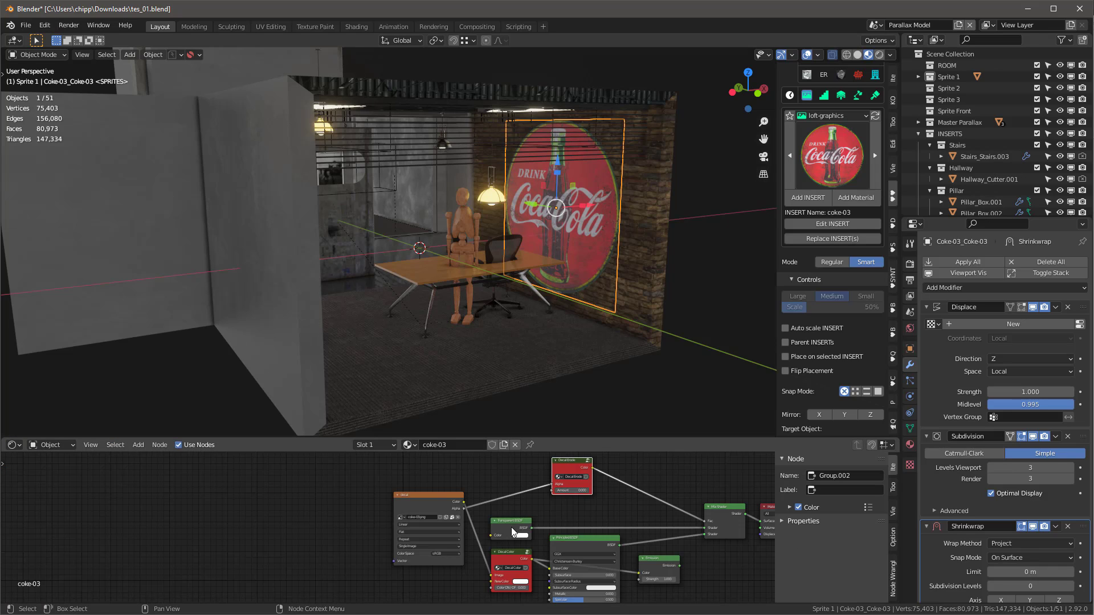
- Set the Amount of the coke-03 decal node fed by the image's alpha to 0.708 and hide the viewport overlays
scroll(572, 487, up, 7)
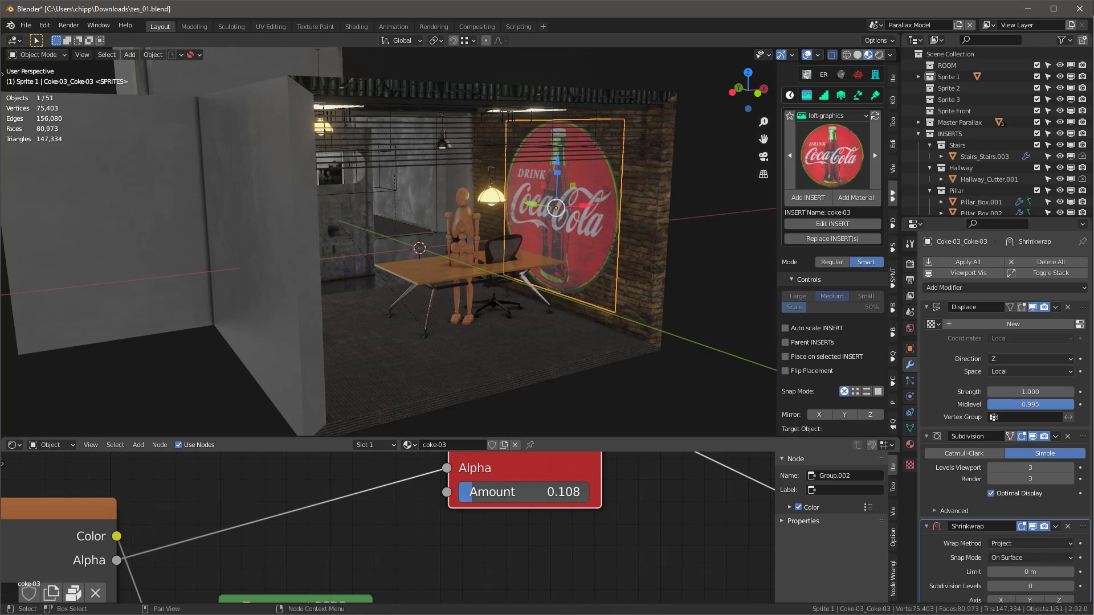
drag(538, 491, 551, 492)
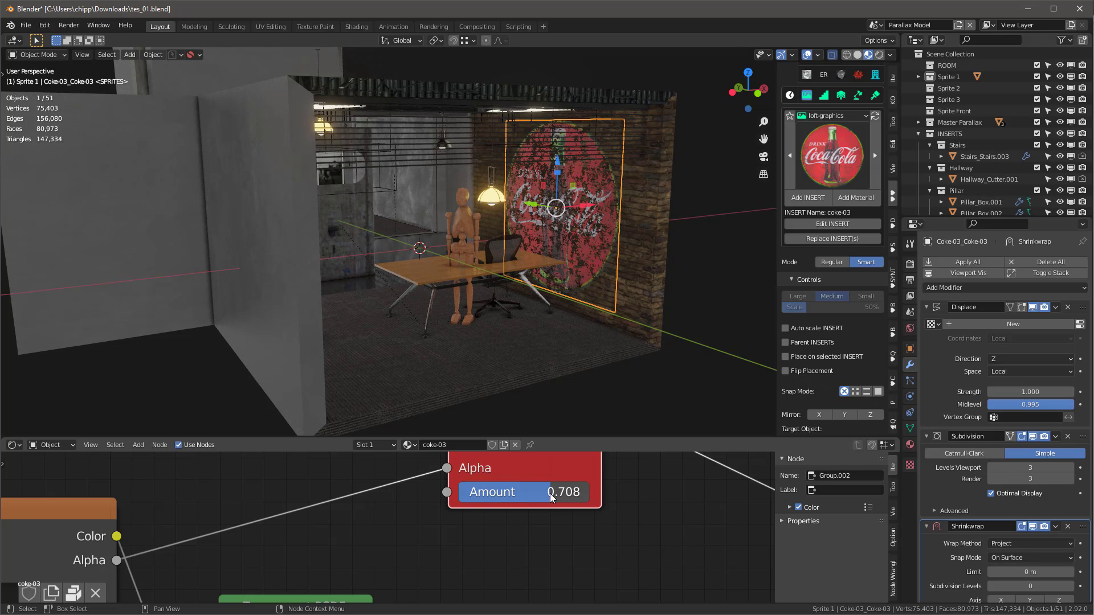
mouse_move(608, 294)
middle_down()
mouse_move(598, 262)
mouse_move(605, 276)
mouse_move(549, 313)
middle_up()
click(807, 55)
- Sample the brick wall's brown as the Decal Color node's New Color and set Color ON/OFF to 0.425
scroll(597, 550, down, 3)
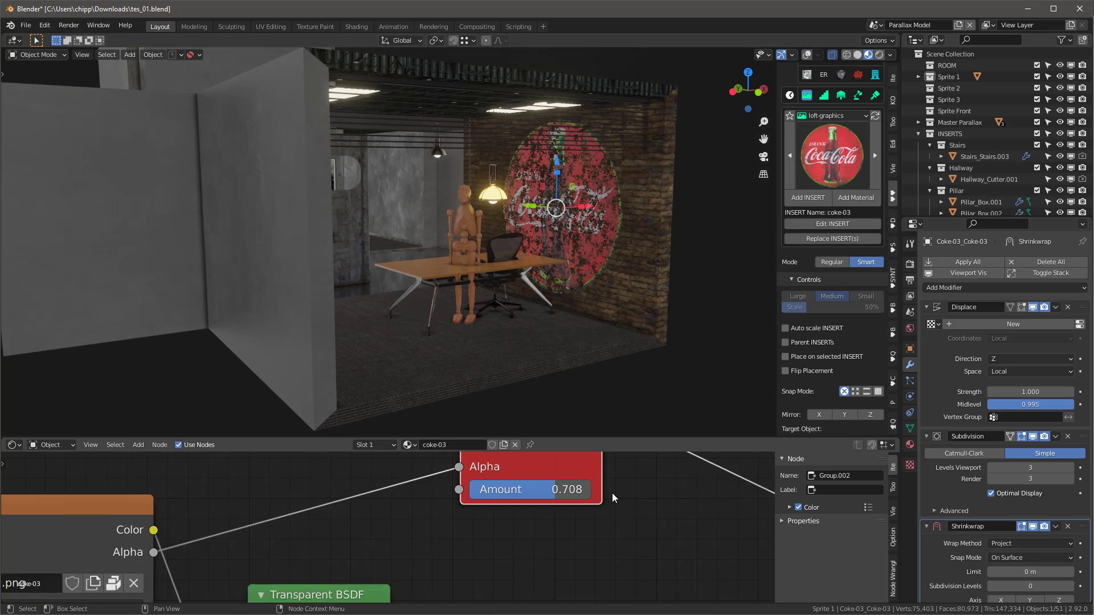
middle_drag(597, 549, 635, 436)
middle_drag(399, 565, 380, 538)
click(420, 556)
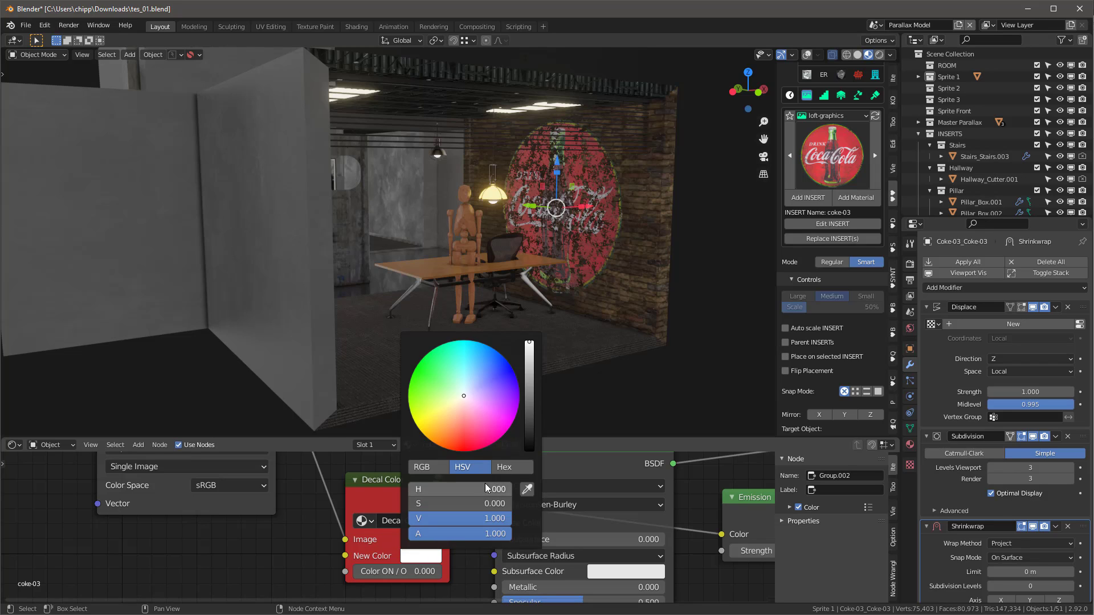
click(527, 491)
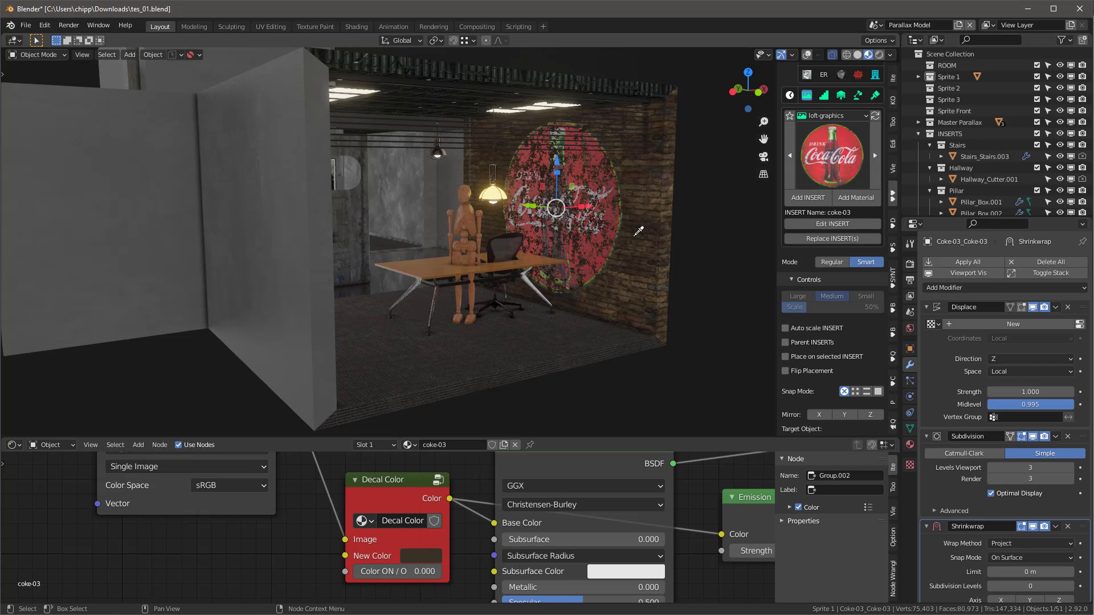
click(638, 231)
mouse_move(381, 577)
mouse_down()
mouse_move(450, 571)
mouse_move(371, 571)
mouse_up()
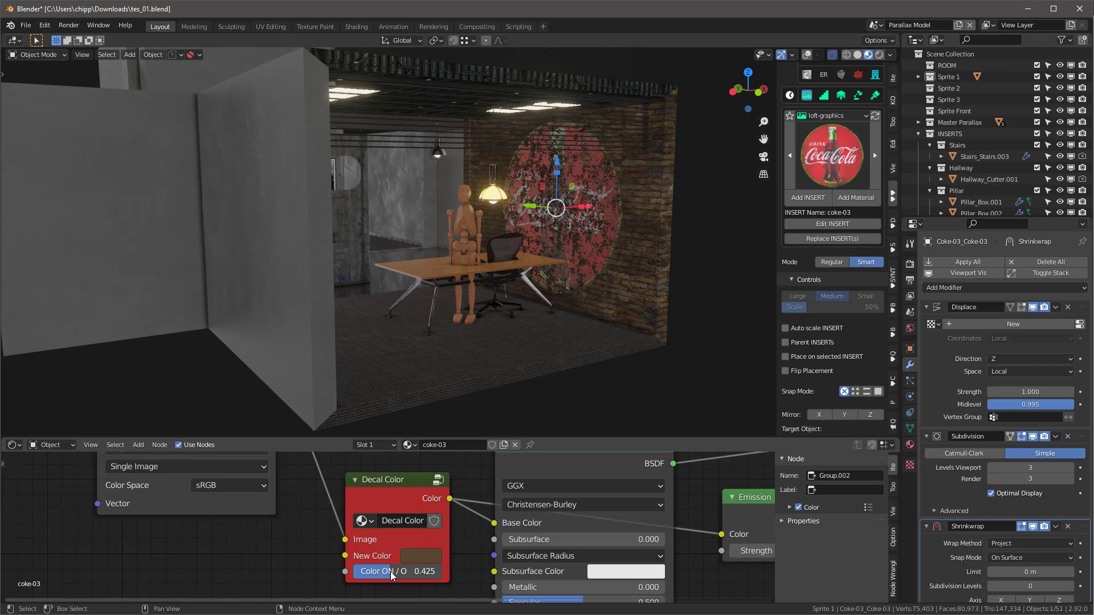
- Preview the weathered Coca-Cola sign on the brick wall in Rendered shading
scroll(554, 330, down, 2)
scroll(553, 287, up, 3)
key(z)
click(604, 302)
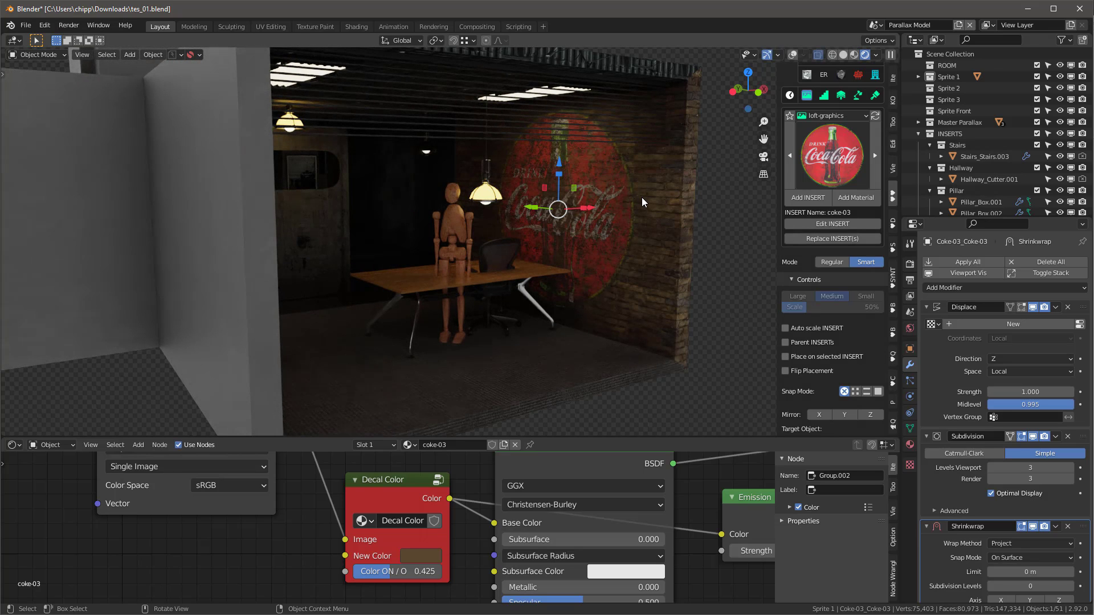
middle_drag(641, 197, 844, 199)
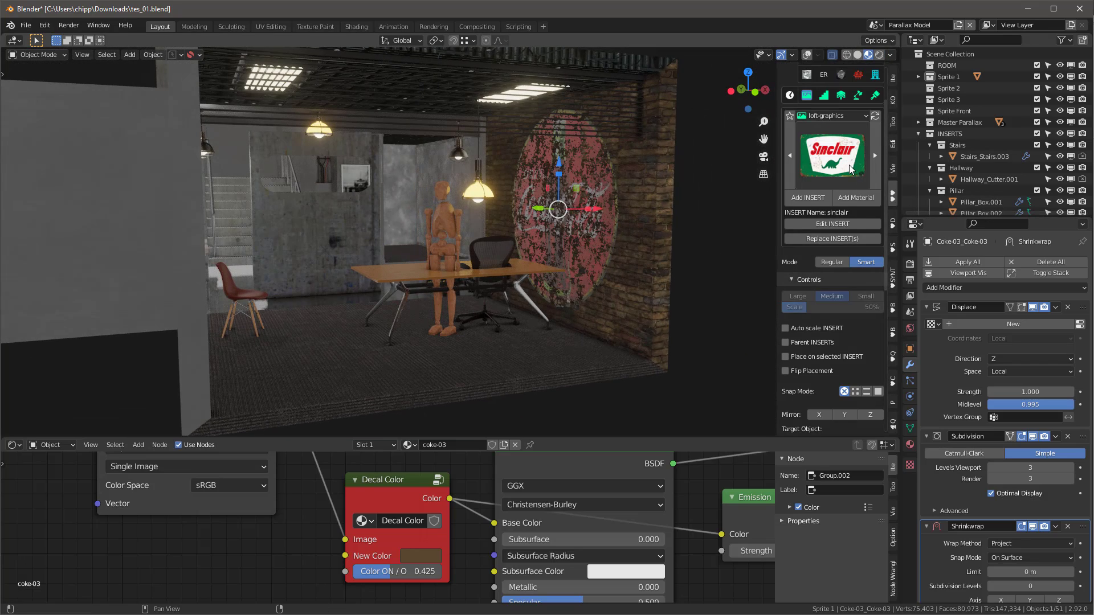
- Place the Pictures-02 INSERT from loft-accessories on the concrete back wall below its rounded window opening
click(841, 95)
click(858, 95)
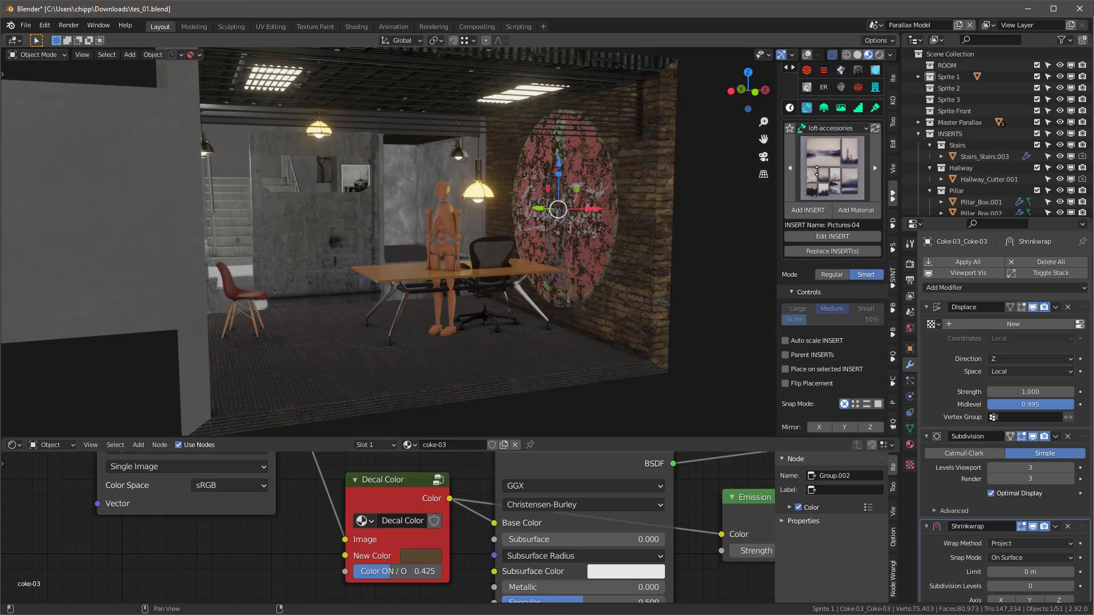
middle_drag(513, 242, 402, 213)
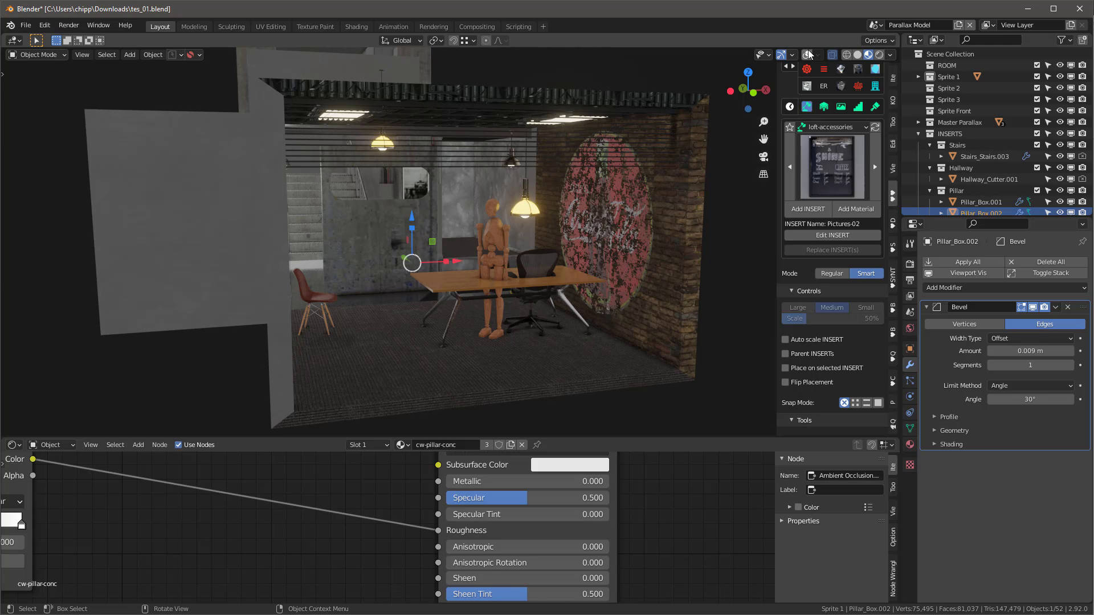
click(401, 232)
scroll(829, 391, down, 6)
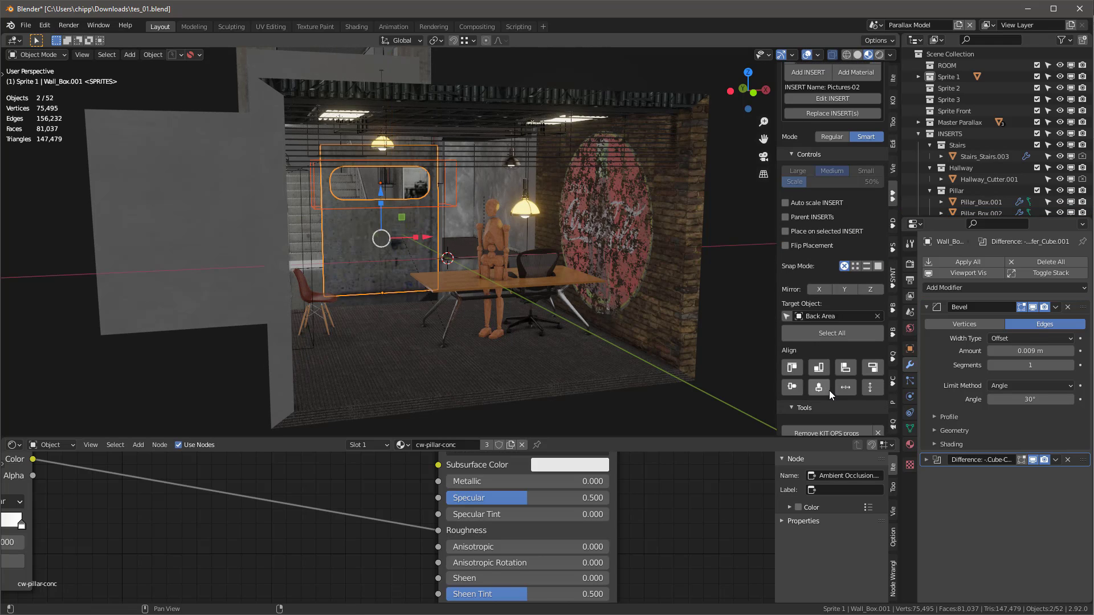
scroll(843, 322, up, 8)
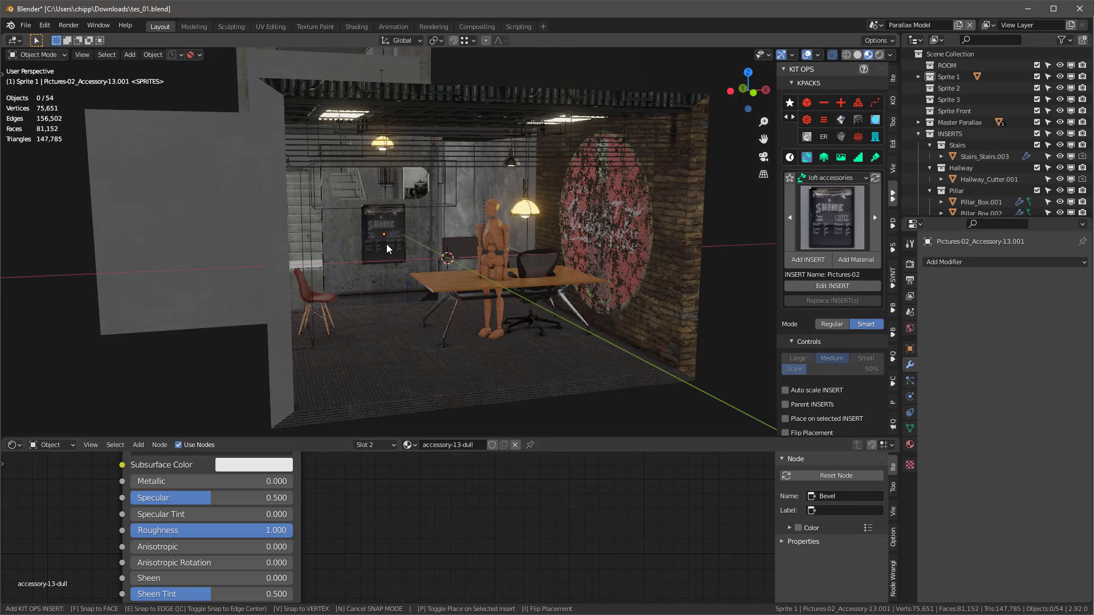
click(389, 244)
- Place the clock-01 INSERT on the brick wall over the weathered Coca-Cola sign
click(840, 218)
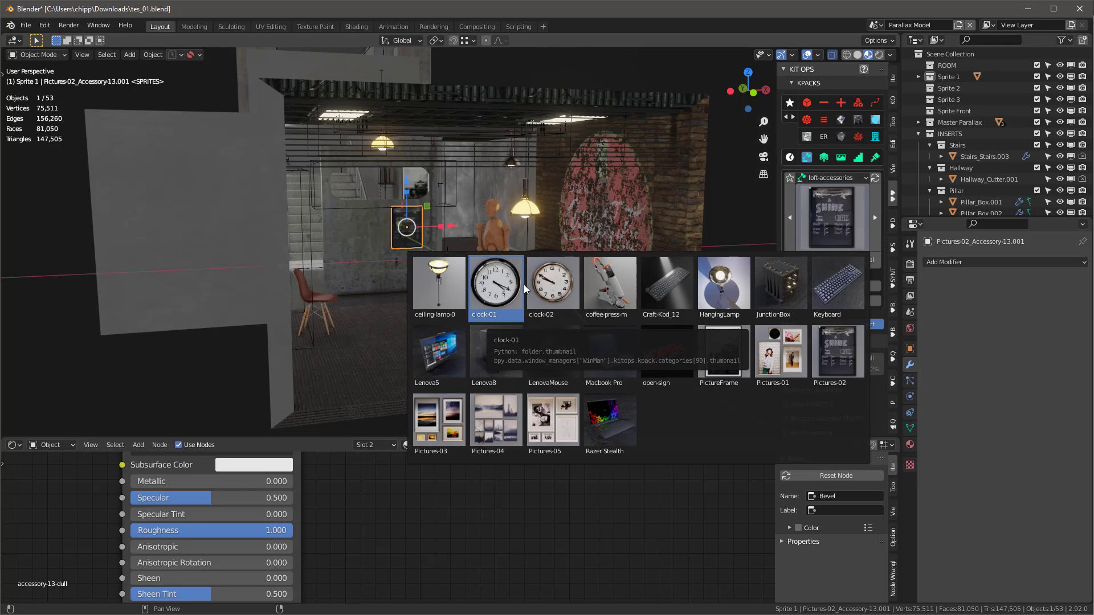
click(505, 284)
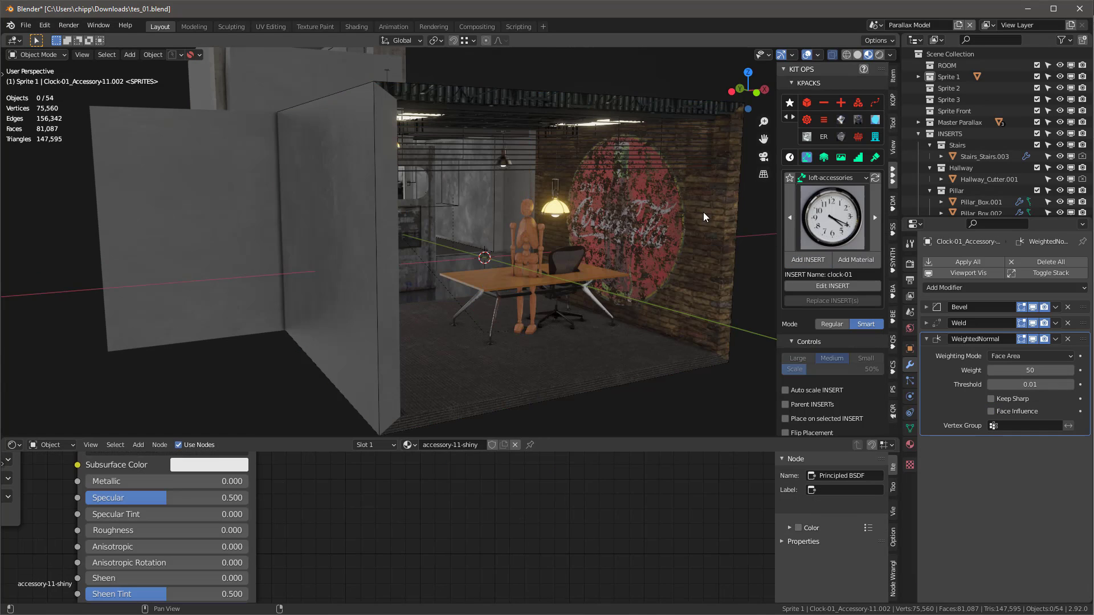
drag(703, 213, 651, 210)
middle_drag(651, 210, 593, 147)
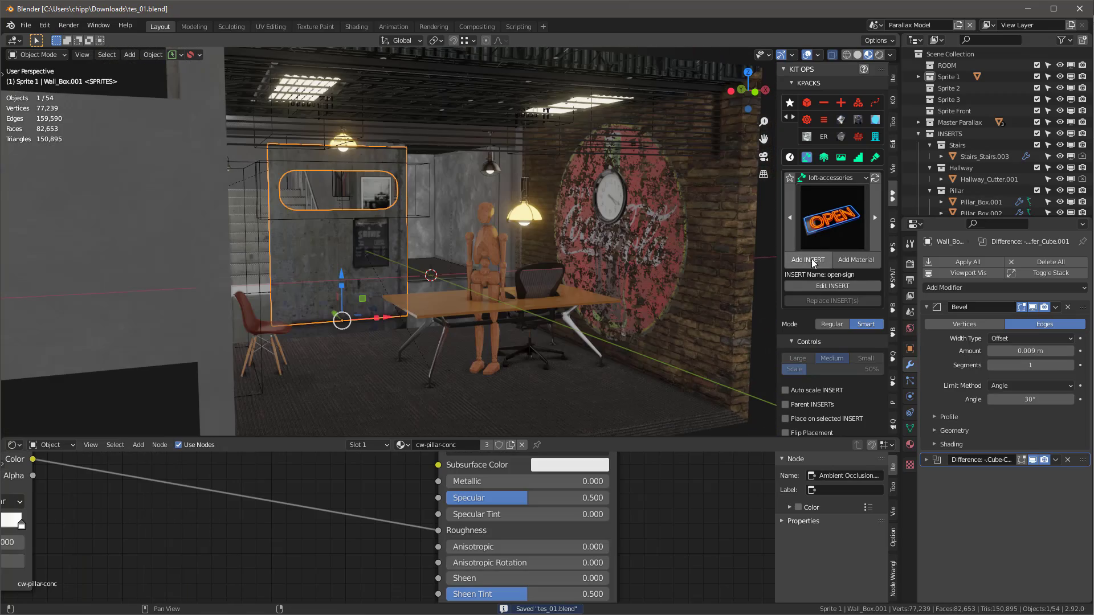
- Place the open-sign neon INSERT on the concrete back wall beside the poster
click(809, 259)
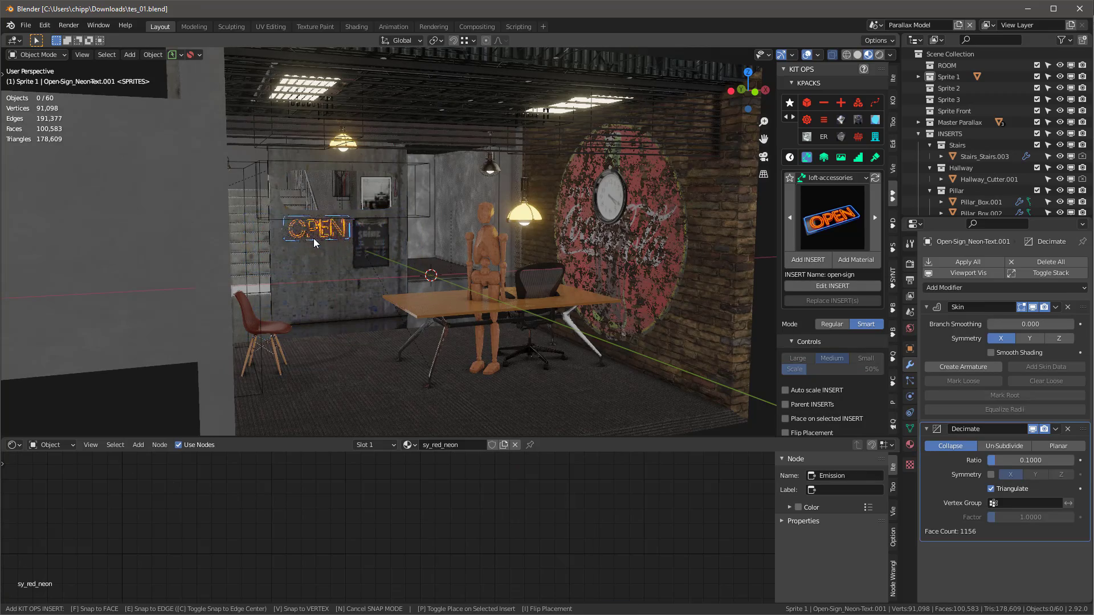
click(314, 238)
middle_drag(313, 238, 484, 234)
- Relocate the wooden mannequin INSERT onto the open floor in front of the table
click(485, 245)
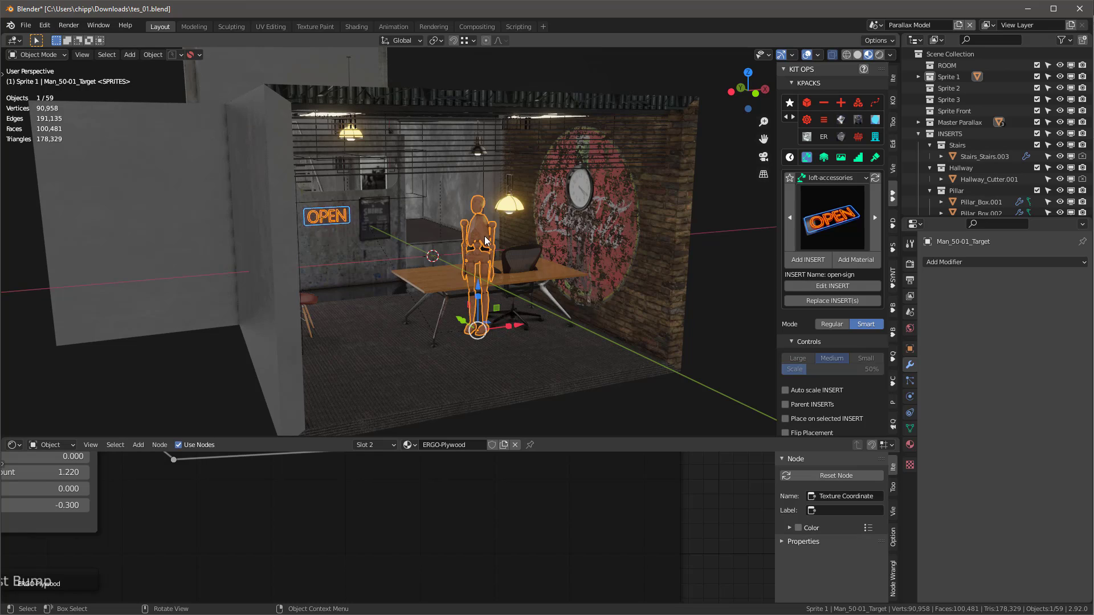
right_click(484, 236)
click(465, 432)
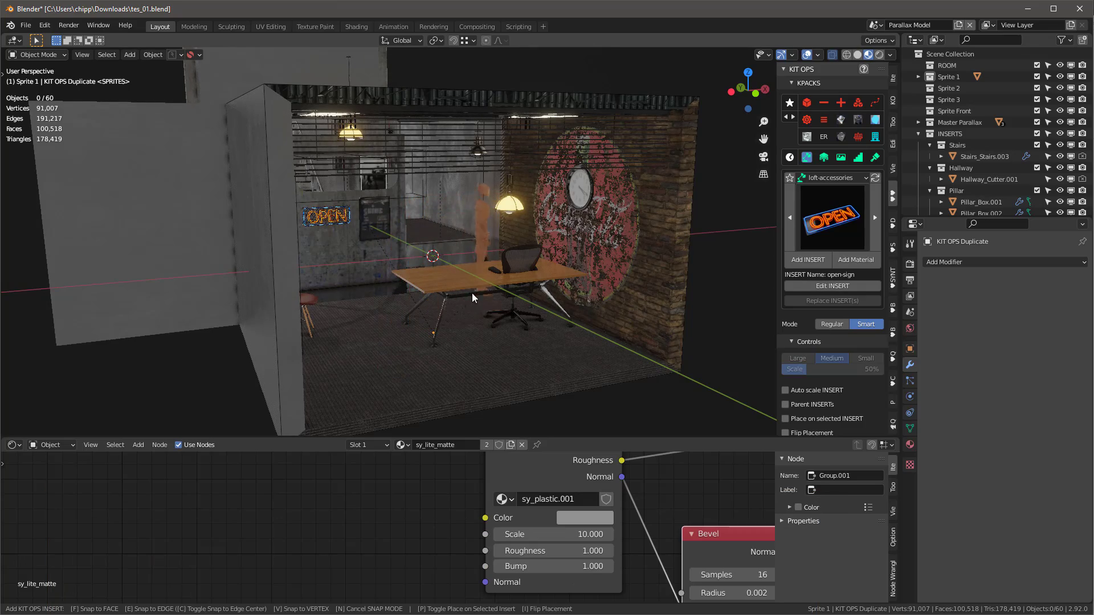
click(364, 325)
- Move the mannequin across the floor plane about 1.98 m in X and 4.58 m in Y, towards the back hallway
middle_drag(364, 326, 433, 275)
key(g)
key(shift+z)
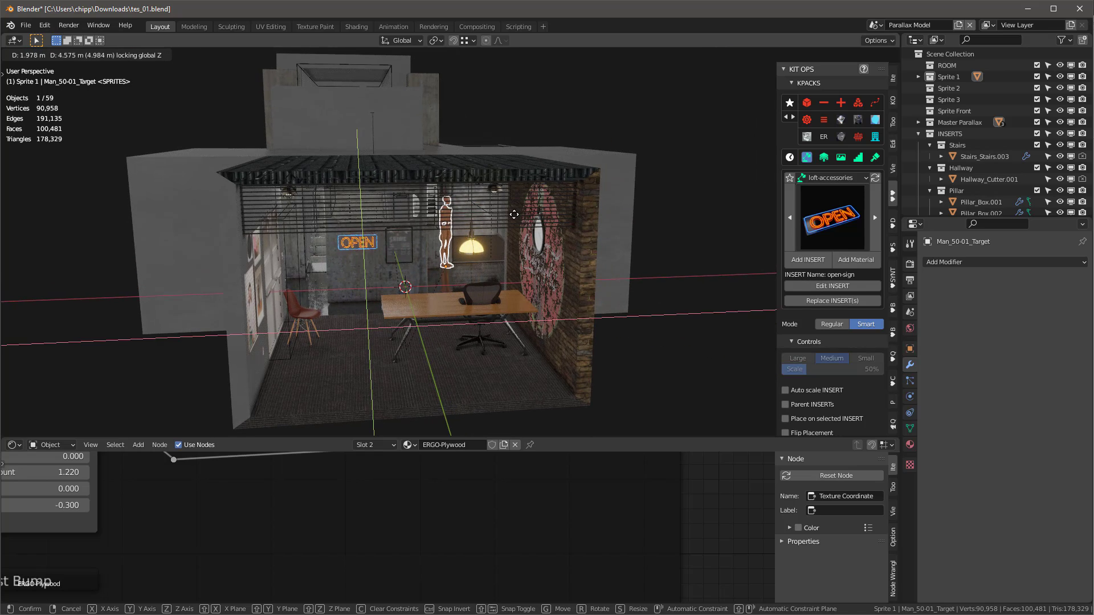
click(514, 214)
key(KP_Decimal)
middle_drag(558, 272, 525, 265)
scroll(534, 257, down, 12)
scroll(525, 264, up, 7)
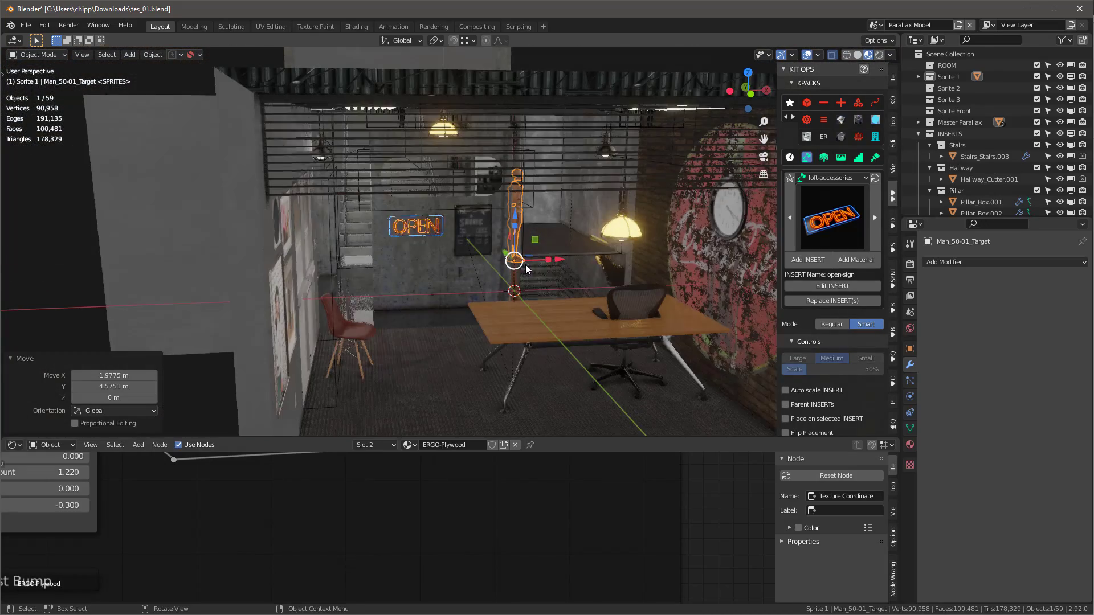
shift+middle_drag(573, 309, 558, 280)
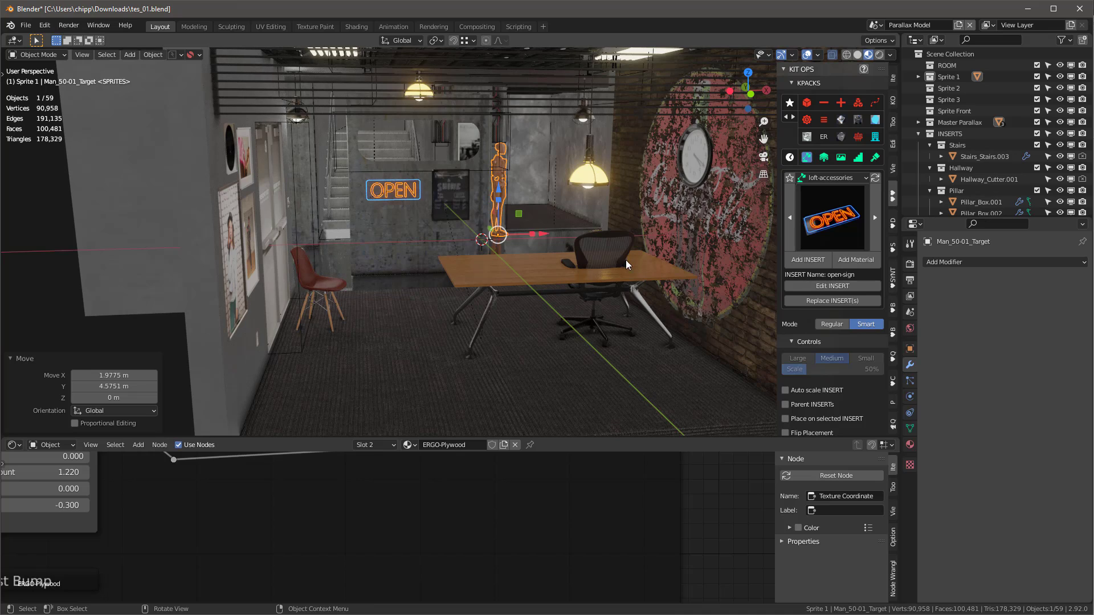
- Relocate the Aeron chair from behind the table to the front of the table near the brick wall
click(611, 248)
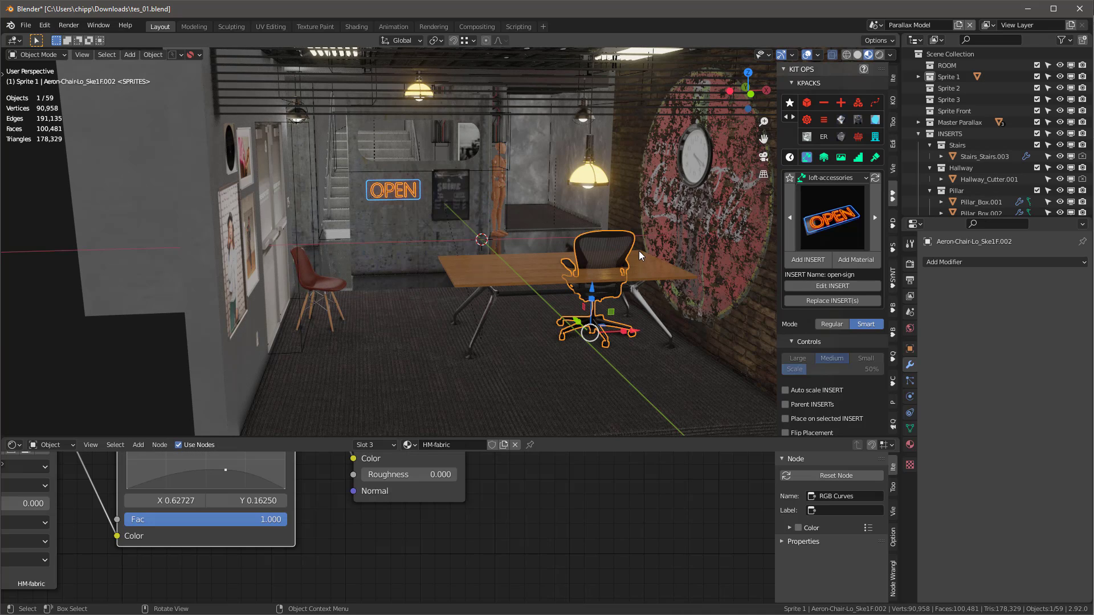
right_click(615, 251)
click(615, 247)
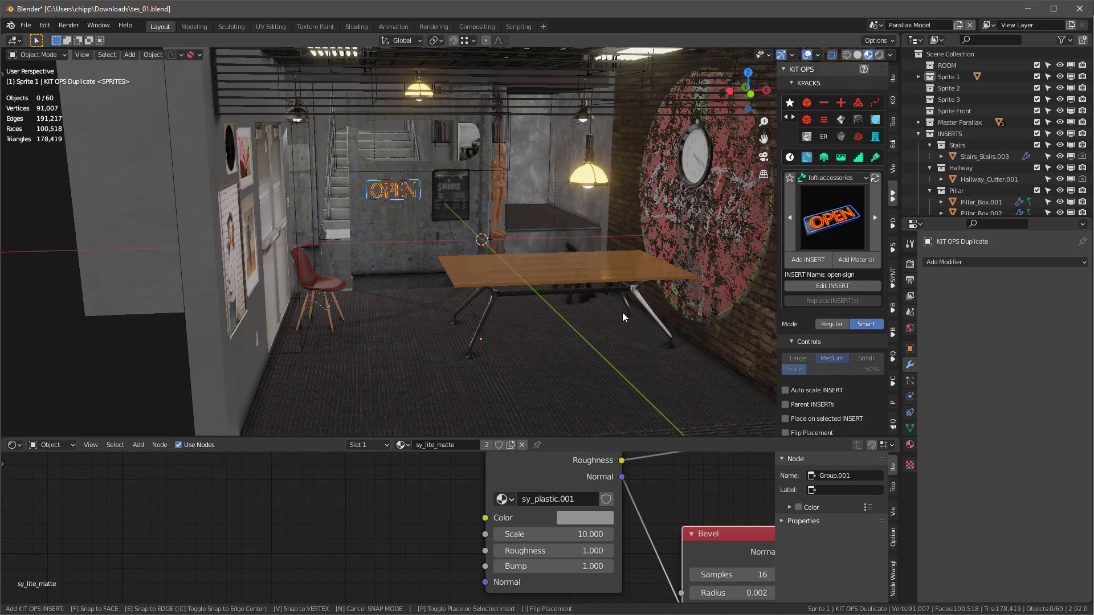
click(636, 371)
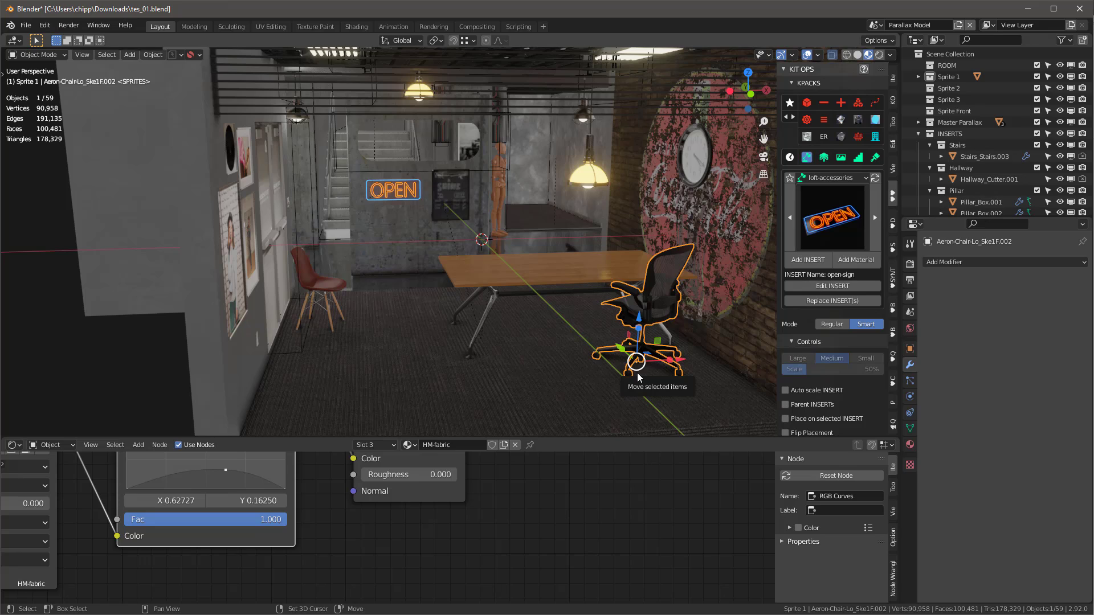
- Duplicate the Aeron chair and relocate the copy to the floor behind the table
key(shift+d)
click(524, 366)
right_click(524, 365)
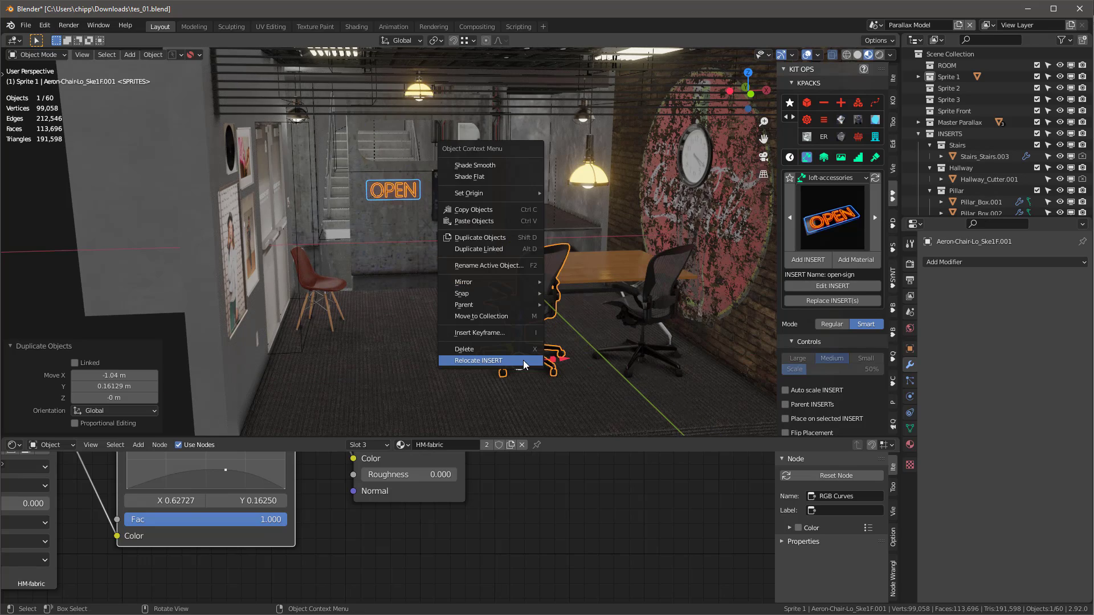
click(523, 361)
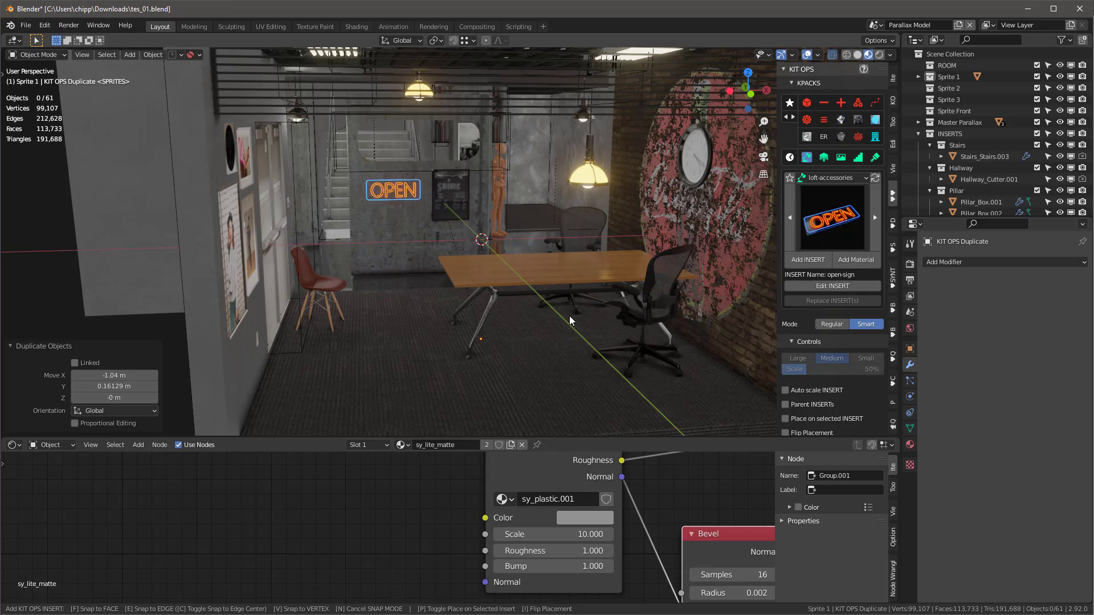
click(569, 316)
- Look over the furnished room and examine the blinds across its front opening
middle_drag(501, 317, 483, 291)
scroll(481, 296, down, 5)
scroll(484, 292, up, 4)
scroll(505, 282, down, 2)
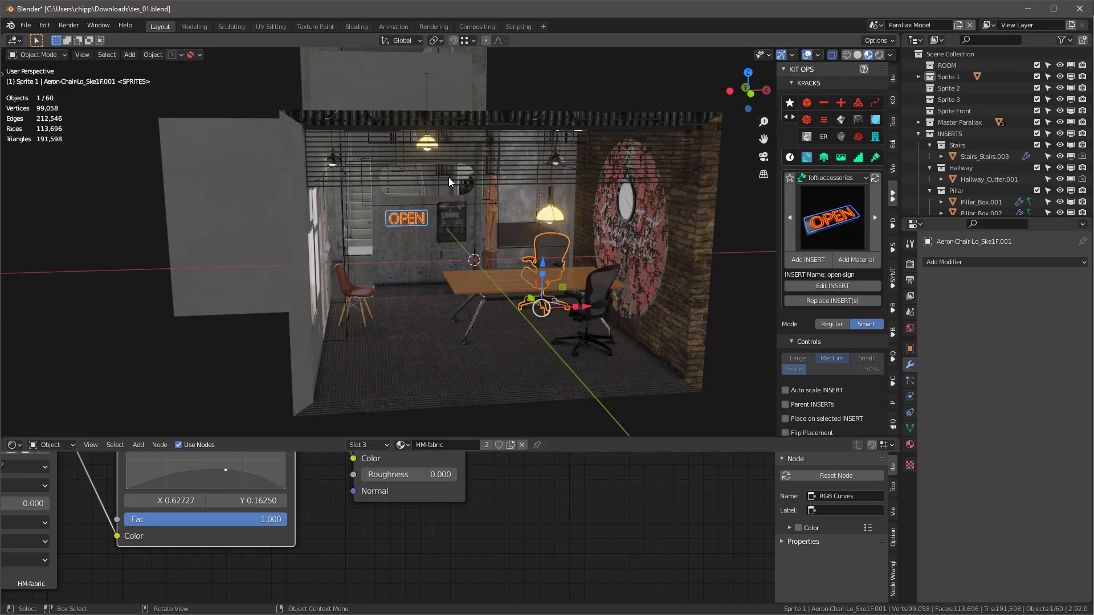
click(448, 173)
middle_drag(523, 201, 562, 238)
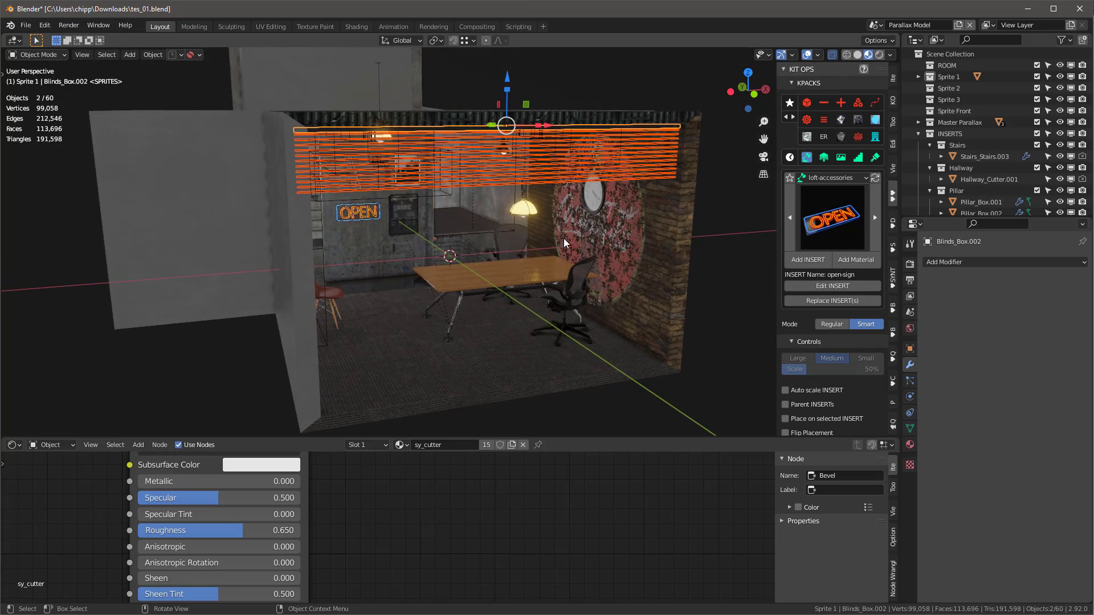
scroll(569, 229, up, 3)
scroll(570, 231, down, 5)
scroll(570, 230, up, 5)
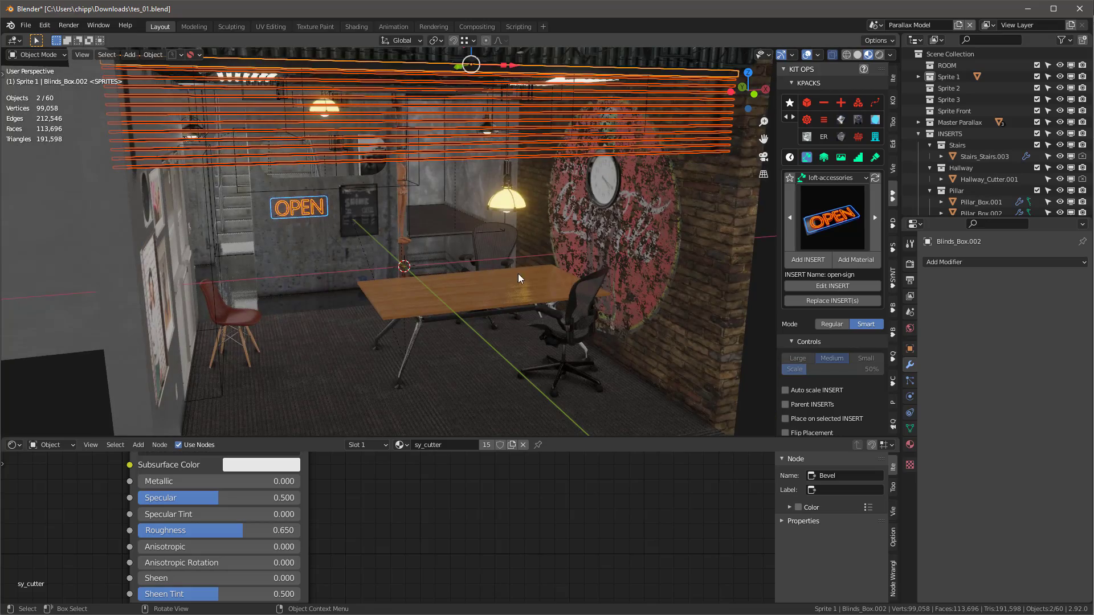
- Move the red fiberglass chair across the floor plane about 0.05 m in X and -1.43 m in Y, towards the room's front
middle_drag(518, 278, 320, 312)
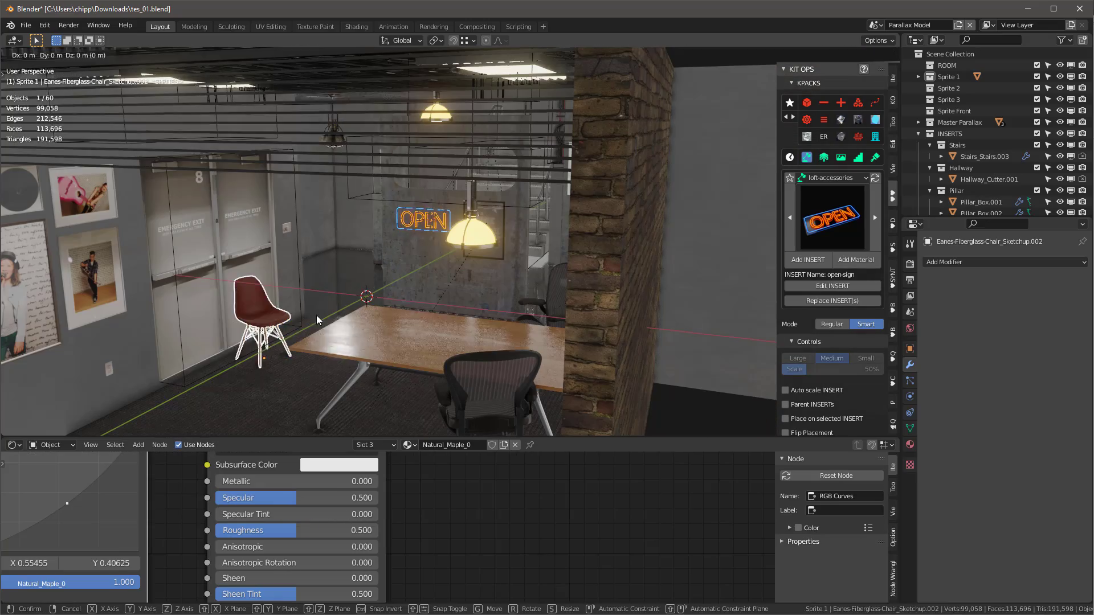
key(g)
key(shift+z)
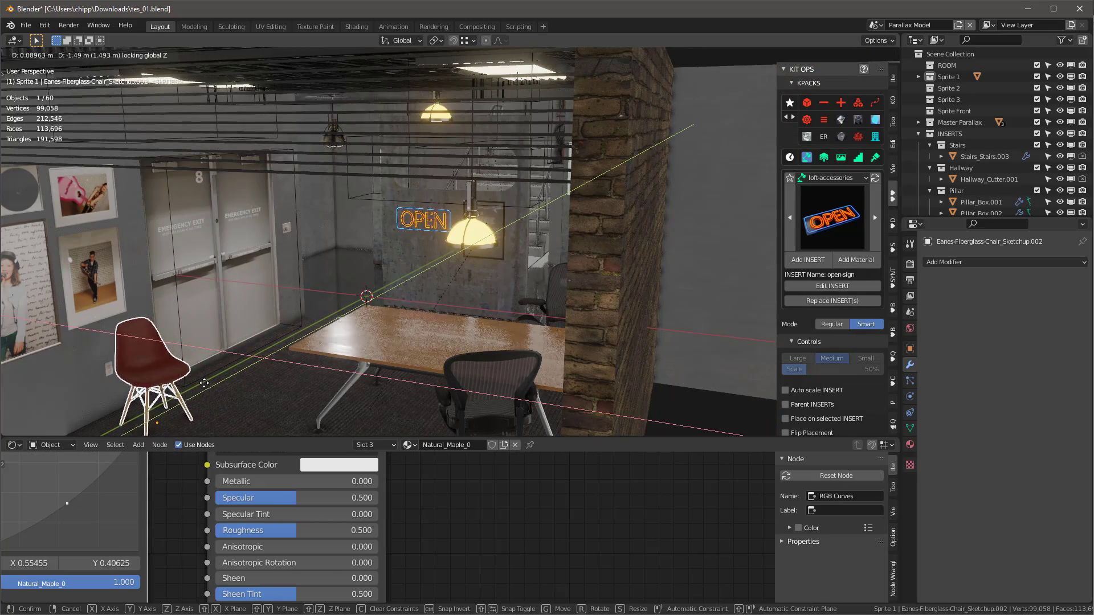
click(205, 378)
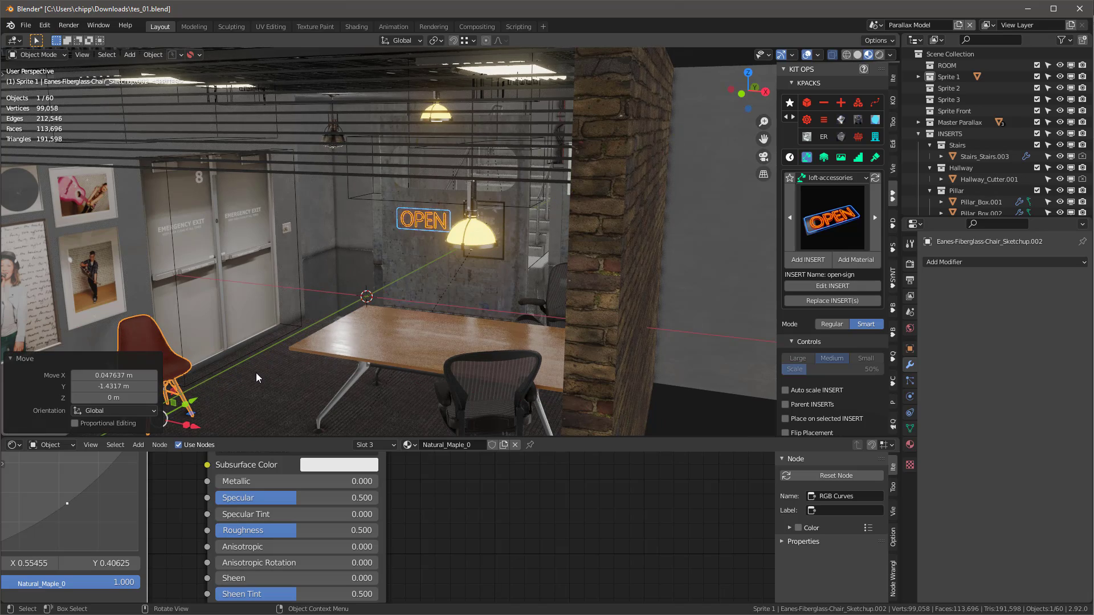
- Move the Aeron chair in front of the table into the Sprite 1 collection
scroll(255, 372, down, 6)
middle_drag(267, 360, 336, 358)
scroll(298, 343, up, 2)
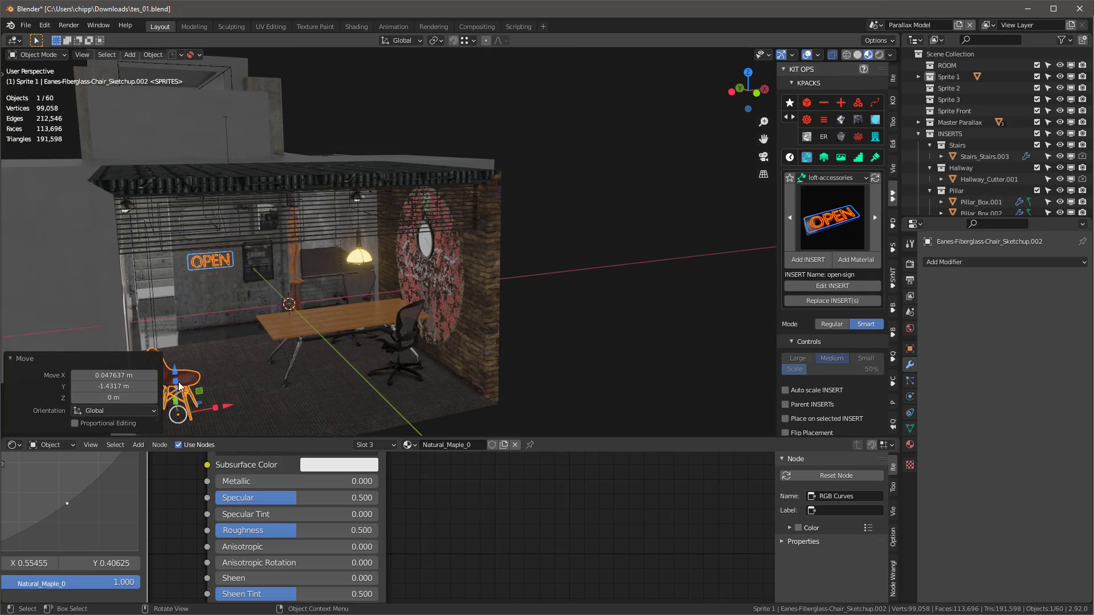
shift+click(408, 333)
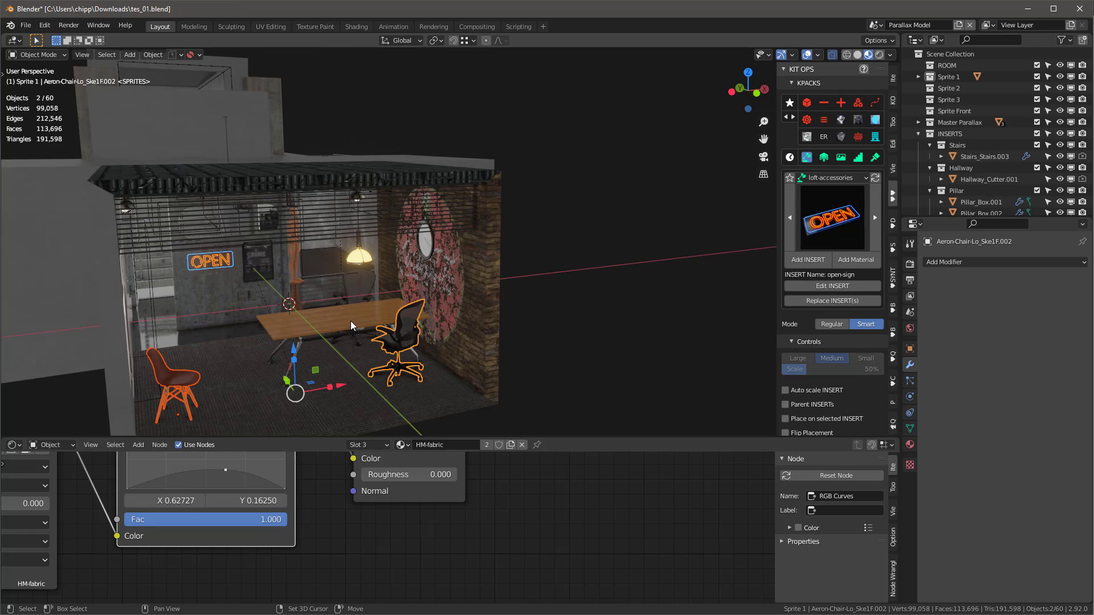
click(351, 319)
click(404, 342)
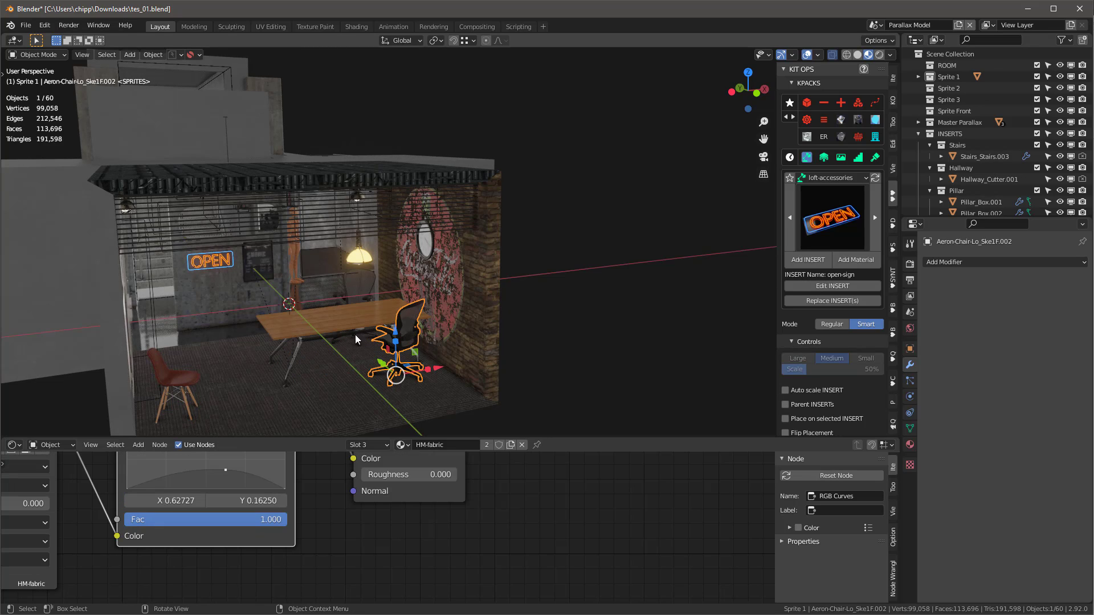
click(197, 373)
click(409, 334)
key(m)
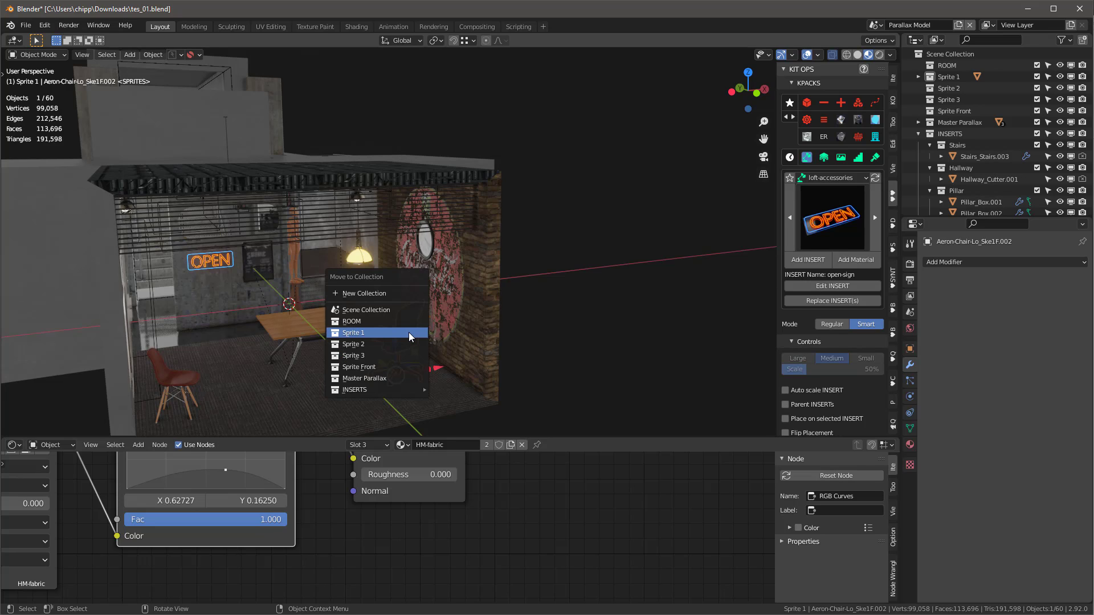
click(408, 332)
- Move the red fiberglass chair into the Sprite 1 collection
click(163, 378)
key(m)
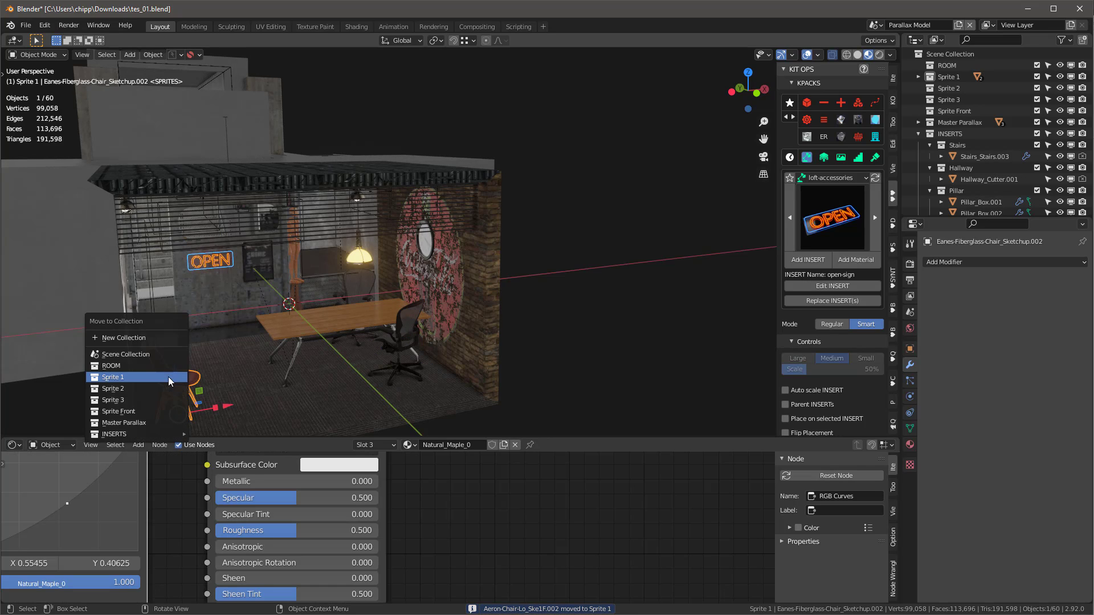
click(163, 378)
- Scale the wooden table down along the Y axis to make its top narrower
mouse_move(351, 323)
middle_down()
mouse_move(364, 307)
mouse_move(336, 308)
mouse_move(358, 315)
middle_up()
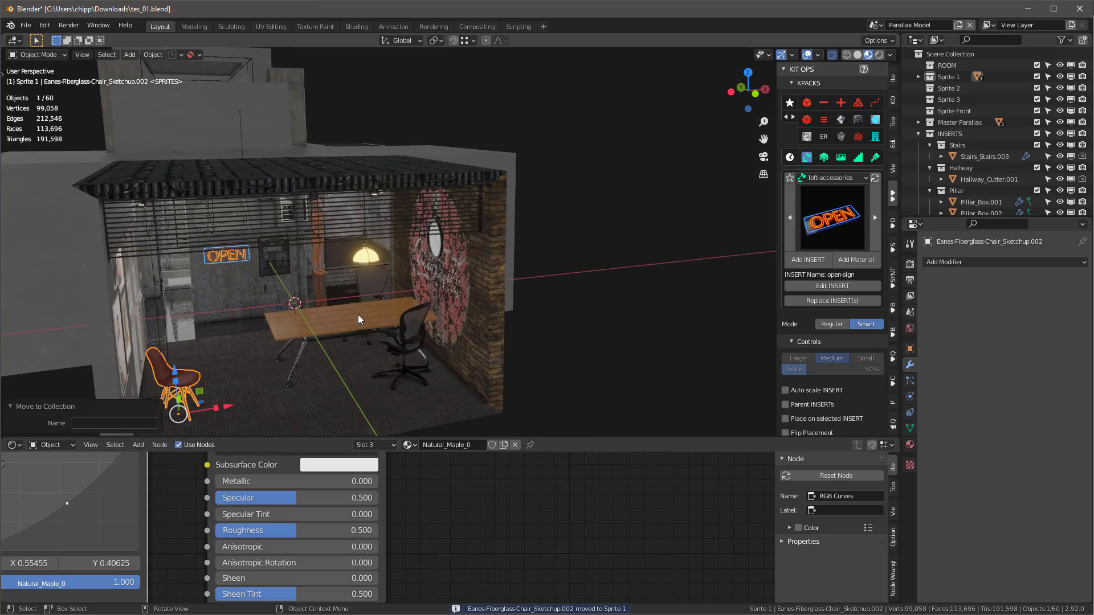
click(344, 320)
key(KP_Decimal)
click(427, 300)
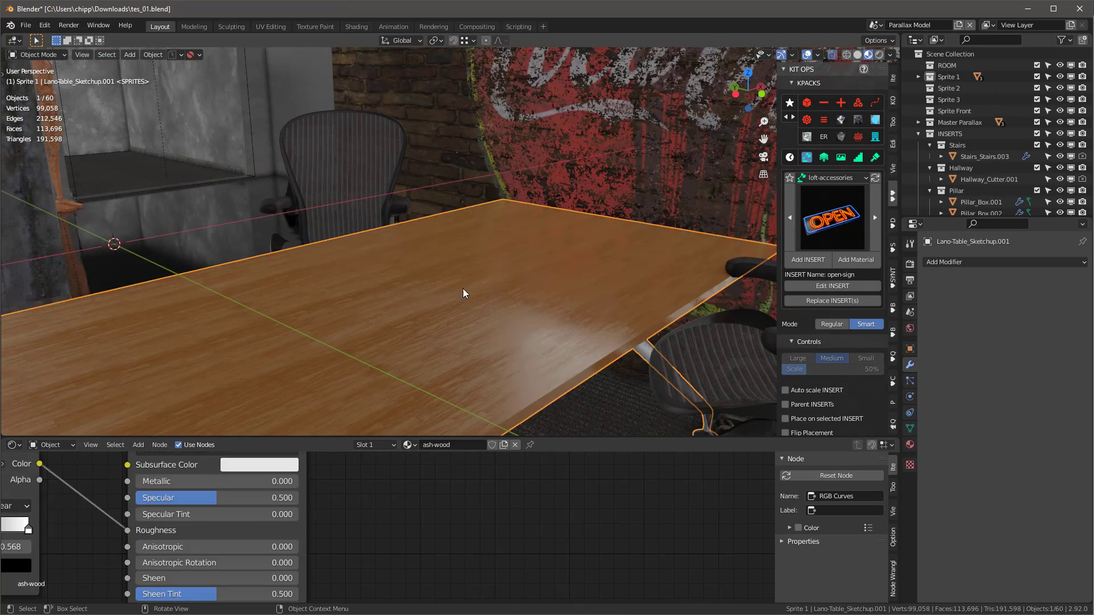
scroll(463, 291, down, 5)
middle_drag(462, 290, 450, 319)
key(KP_Decimal)
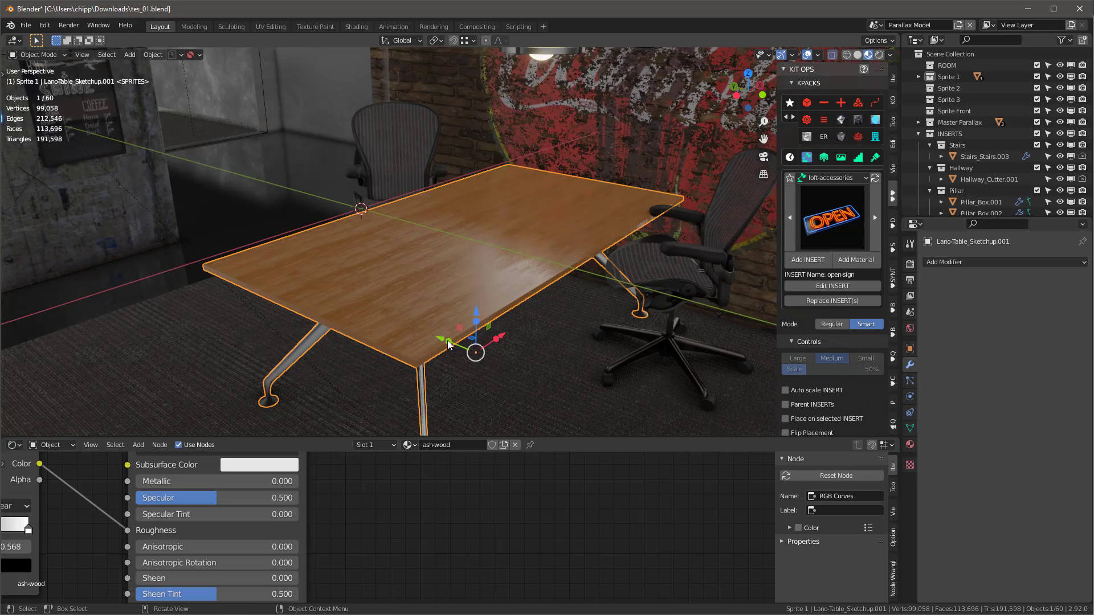
key(s)
key(y)
click(461, 352)
- Scale the Aeron chair in front of the table down slightly
middle_drag(460, 352, 485, 324)
click(678, 269)
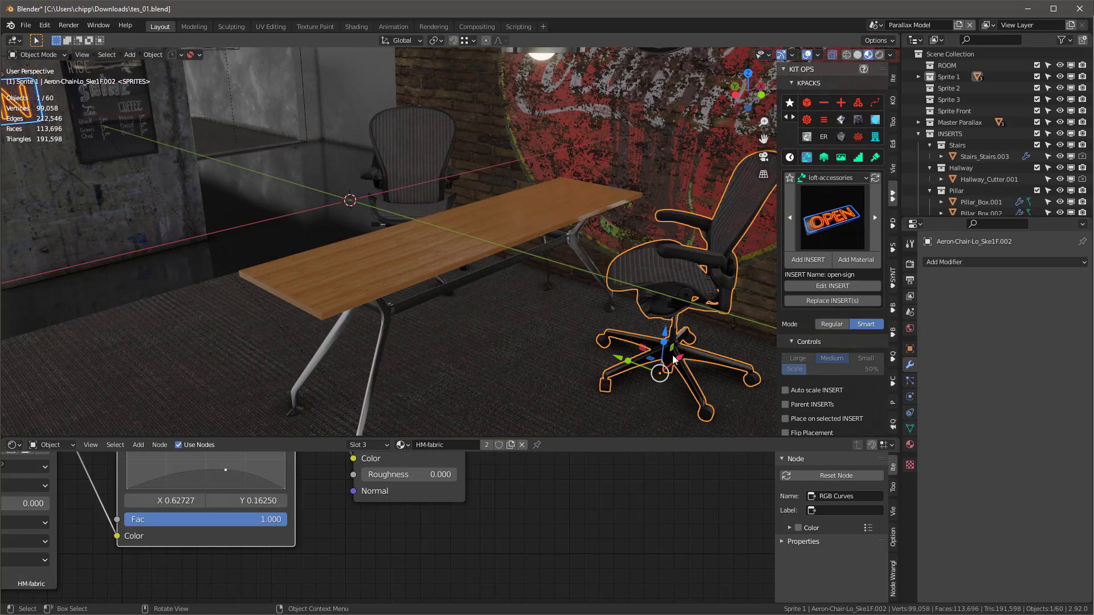
key(s)
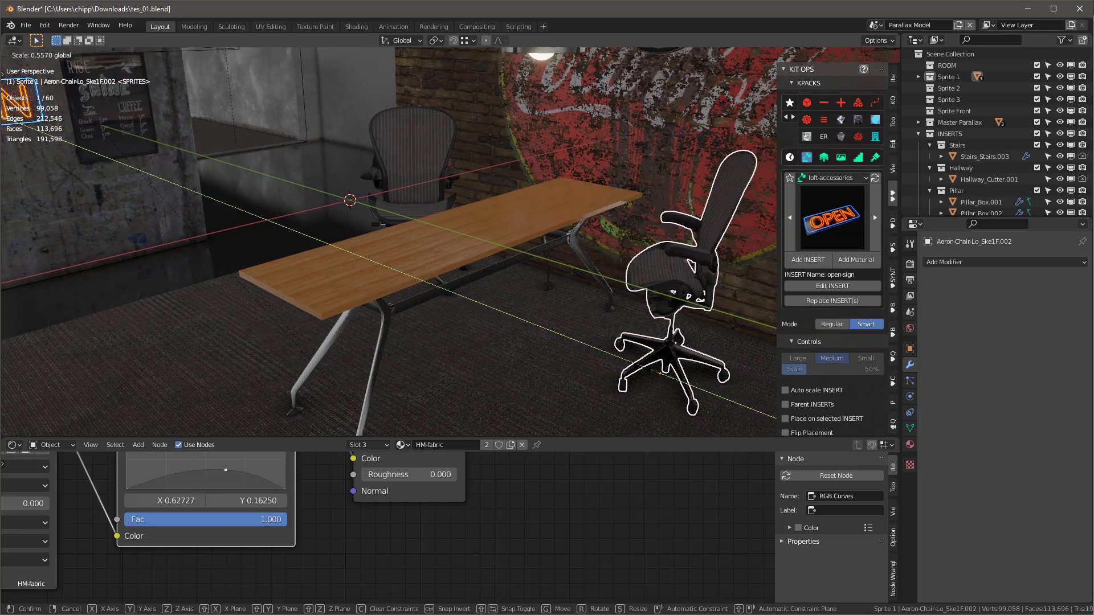
click(516, 193)
- Scale the Aeron chair behind the wooden table down slightly
click(435, 166)
middle_drag(441, 218, 448, 237)
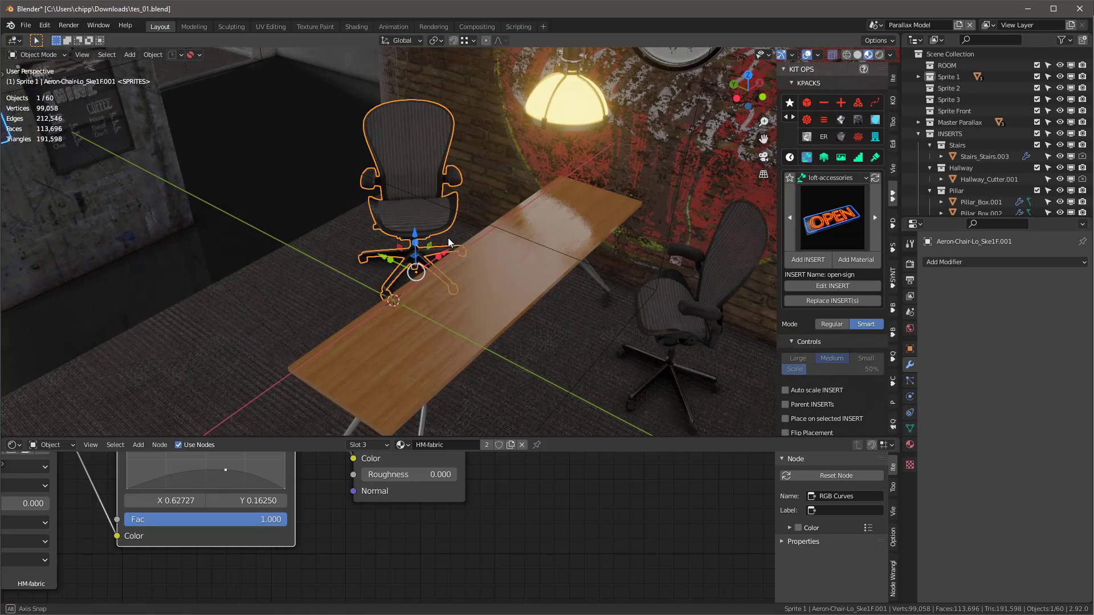
key(s)
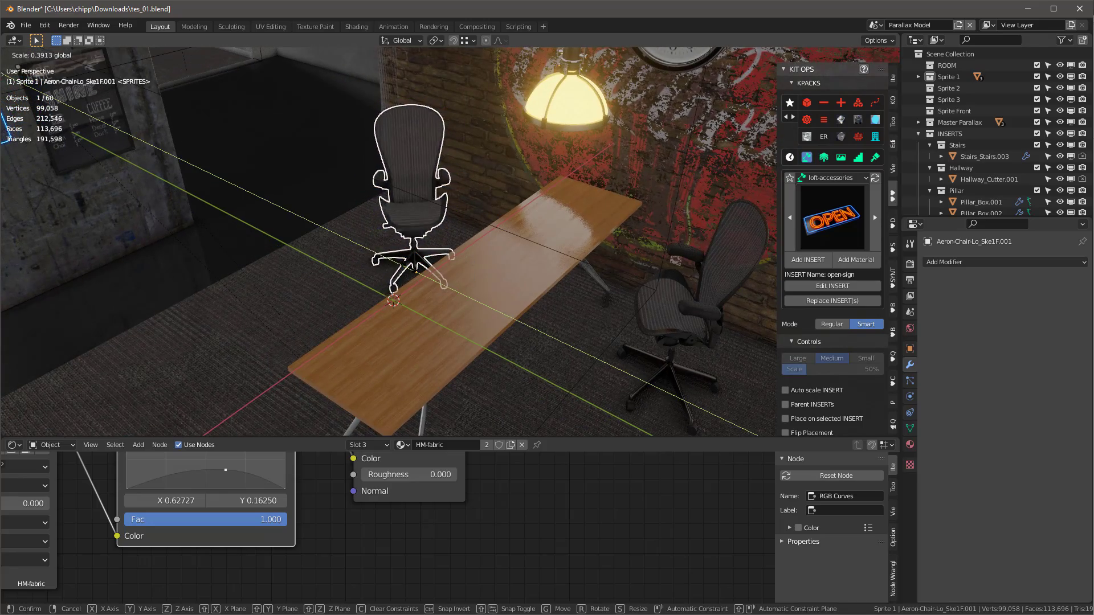
click(522, 321)
- Move the wooden table and the lit hanging lamp above it into the Sprite 2 collection
middle_drag(523, 321, 488, 296)
scroll(502, 305, down, 4)
click(544, 338)
key(m)
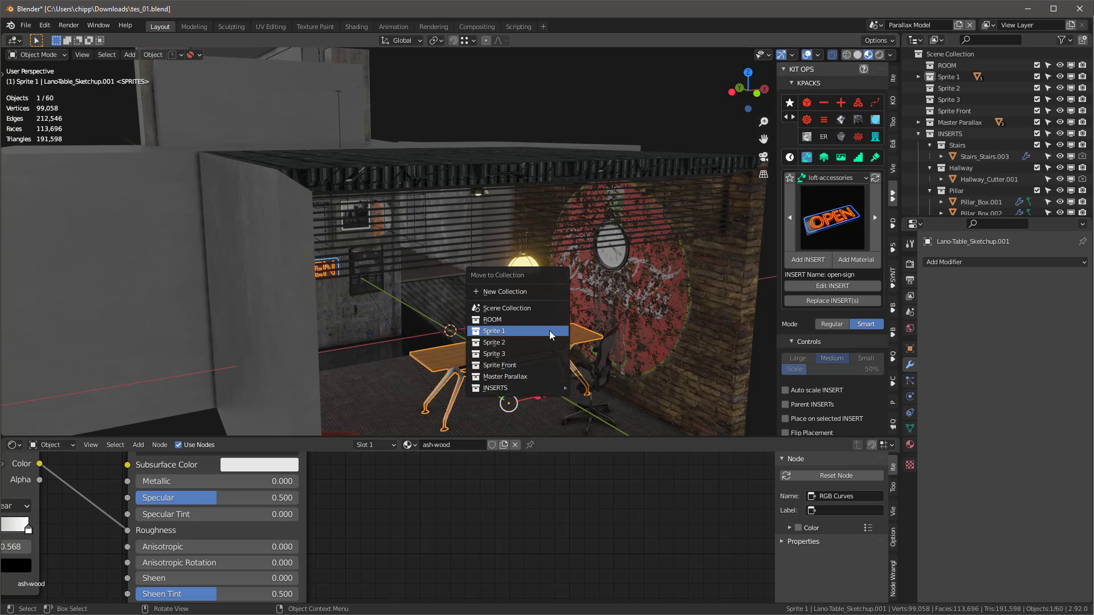
click(545, 339)
click(530, 266)
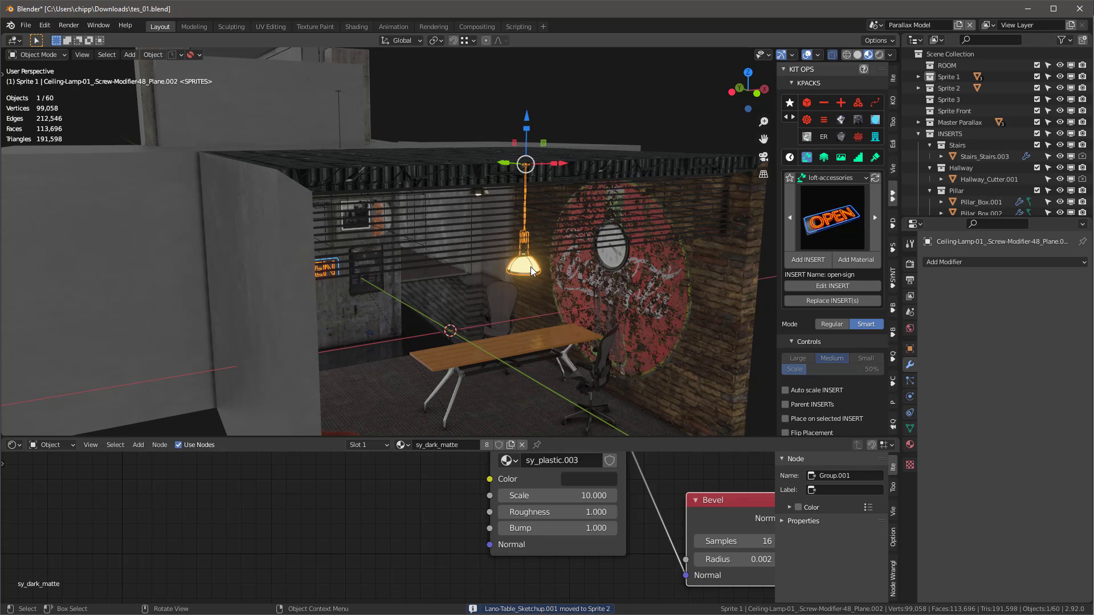
key(m)
click(531, 267)
- Move the Aeron chair behind the table into the Sprite 2 collection
middle_drag(532, 291, 459, 289)
click(290, 377)
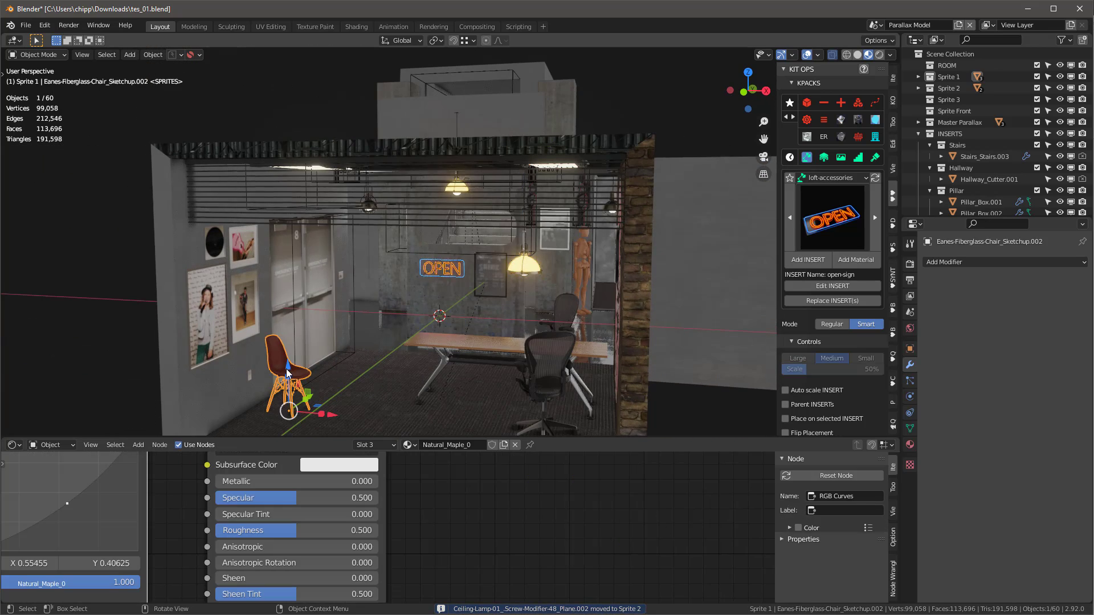
click(548, 373)
middle_drag(480, 340, 537, 349)
click(473, 306)
middle_drag(407, 333, 424, 350)
drag(434, 356, 450, 360)
middle_drag(516, 337, 470, 326)
key(m)
click(497, 327)
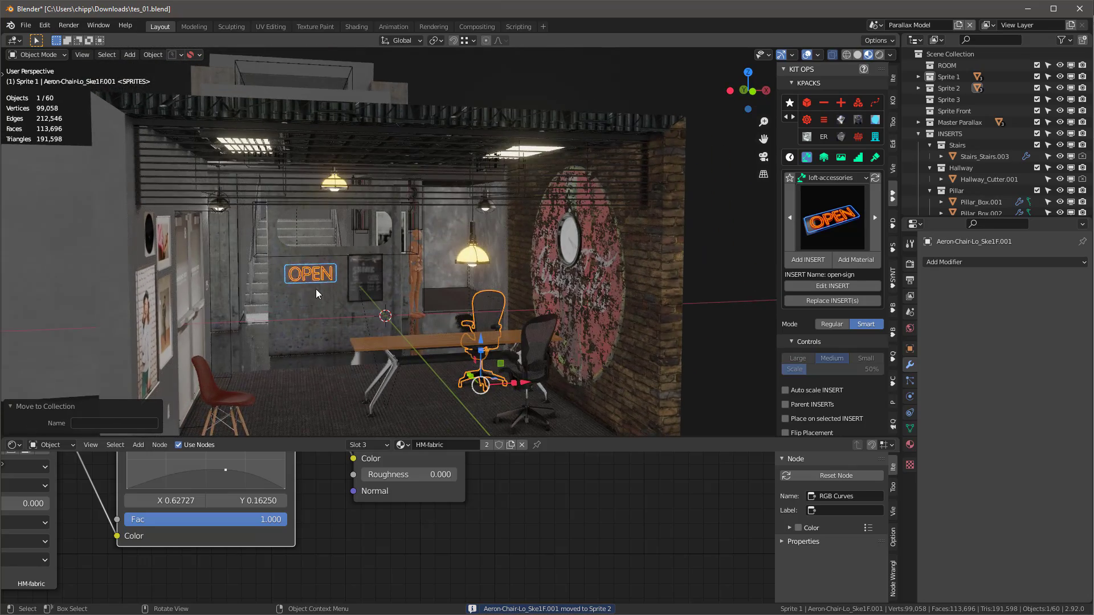
- Move the concrete partition wall with the rounded window opening into the Sprite 3 collection
scroll(316, 288, up, 3)
click(329, 307)
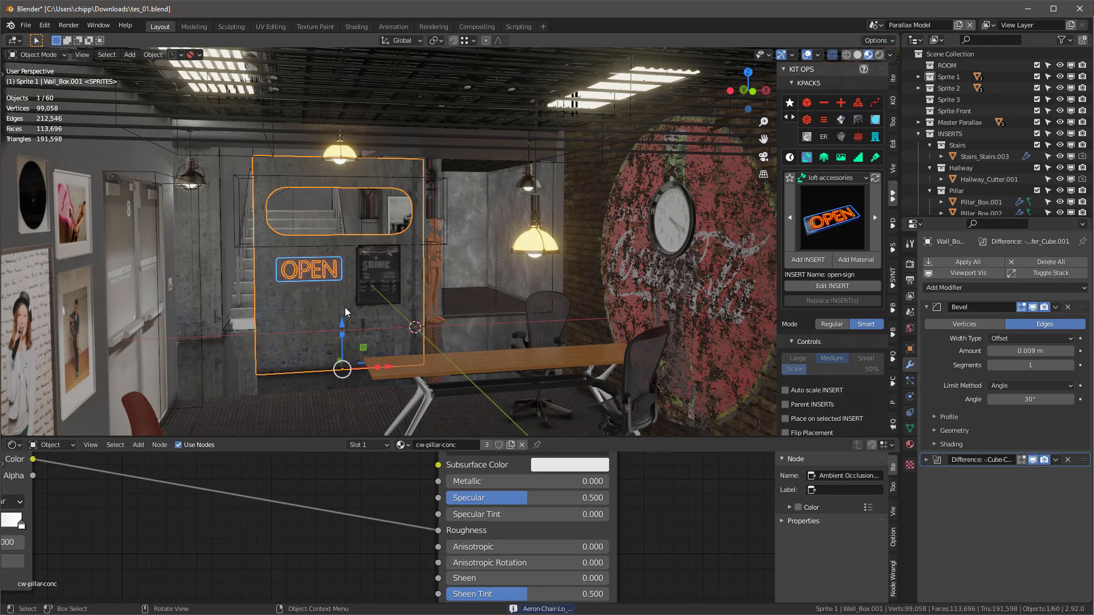
key(m)
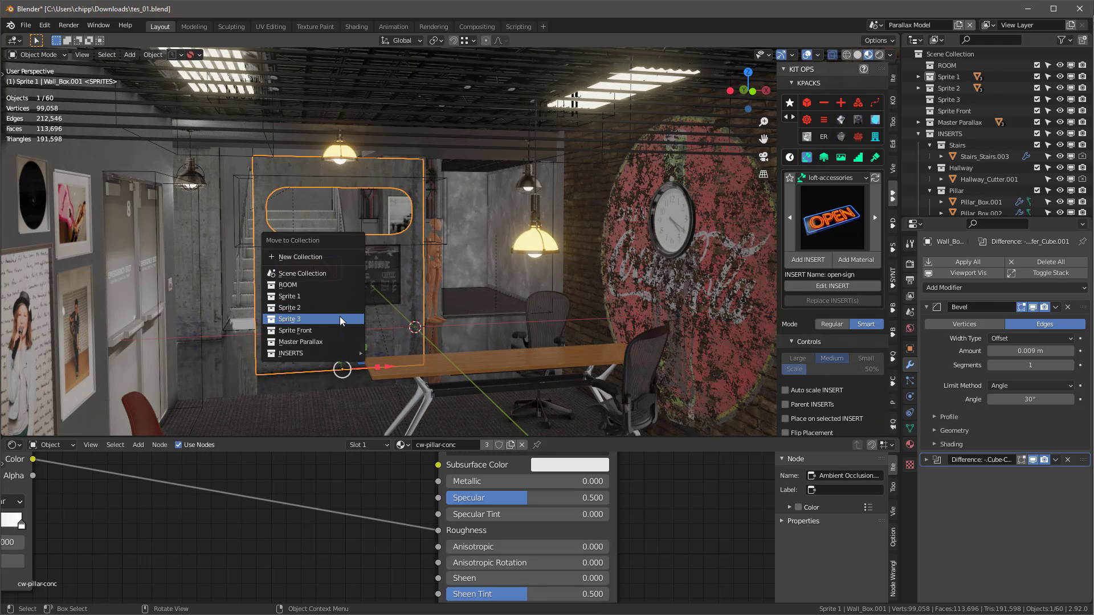
click(340, 317)
- Move the framed chalkboard picture and the neon OPEN sign on the partition wall into the Sprite 3 collection
click(385, 274)
key(m)
click(385, 275)
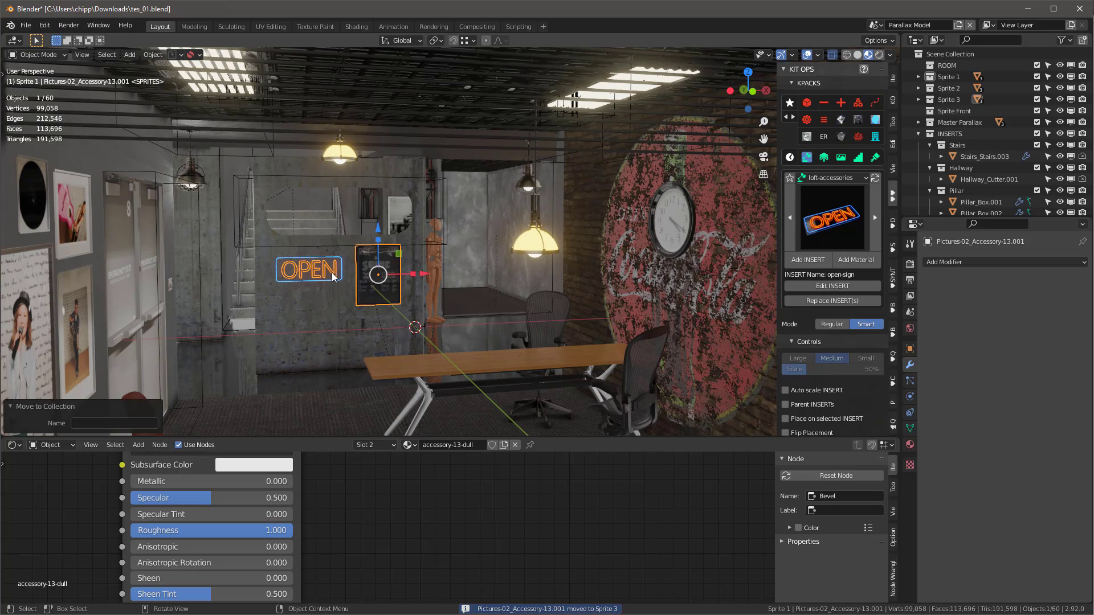
click(329, 272)
key(m)
click(330, 274)
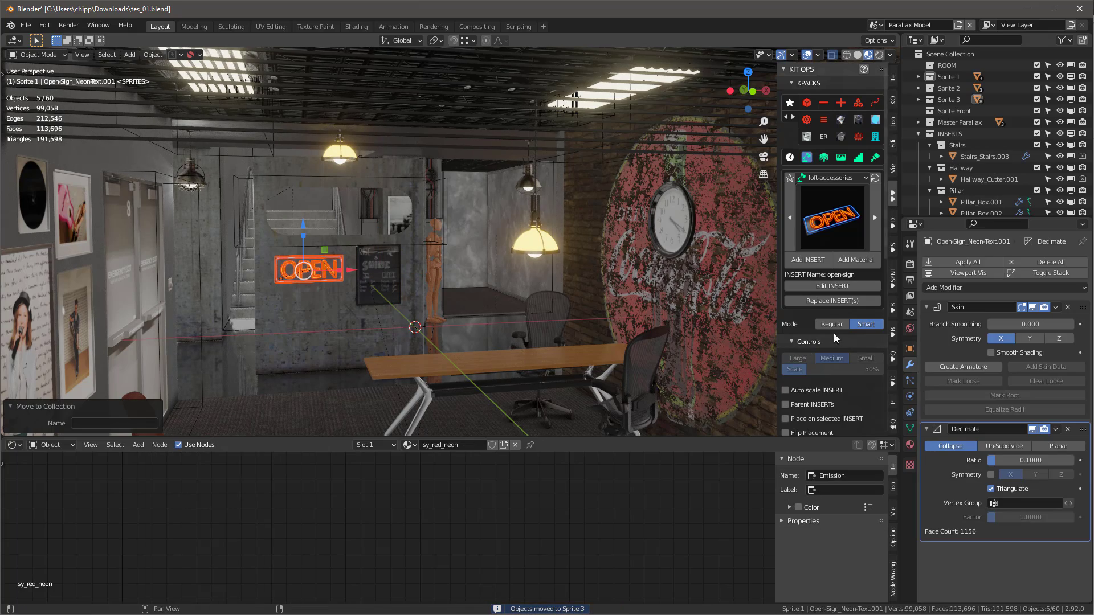
- Move the wooden mannequin beside the hallway into the ROOM collection
mouse_move(401, 282)
middle_down()
mouse_move(383, 282)
mouse_move(391, 284)
middle_up()
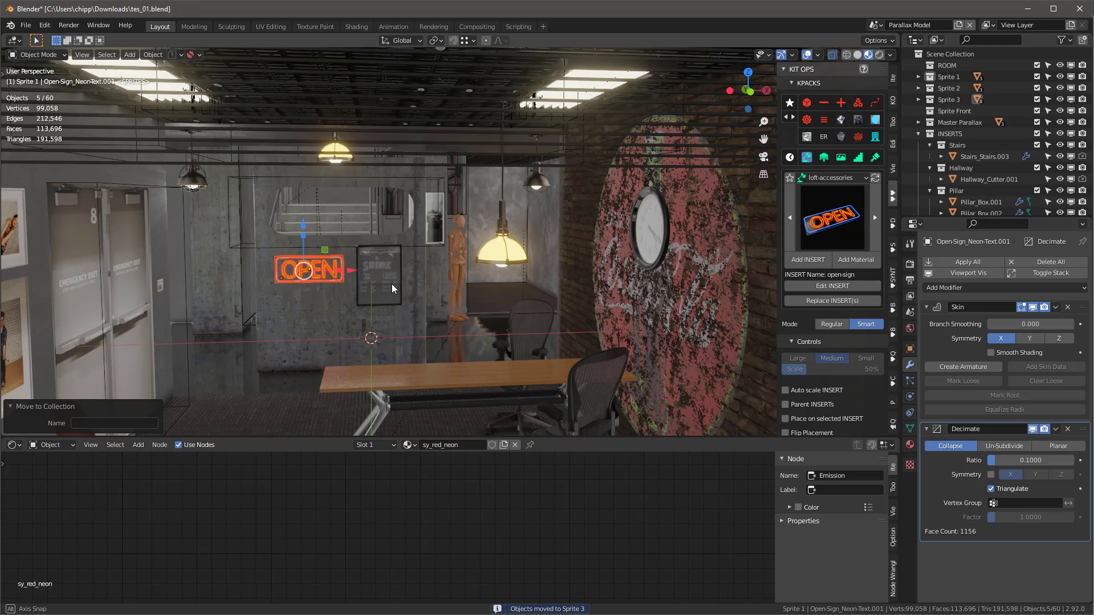
click(456, 234)
key(m)
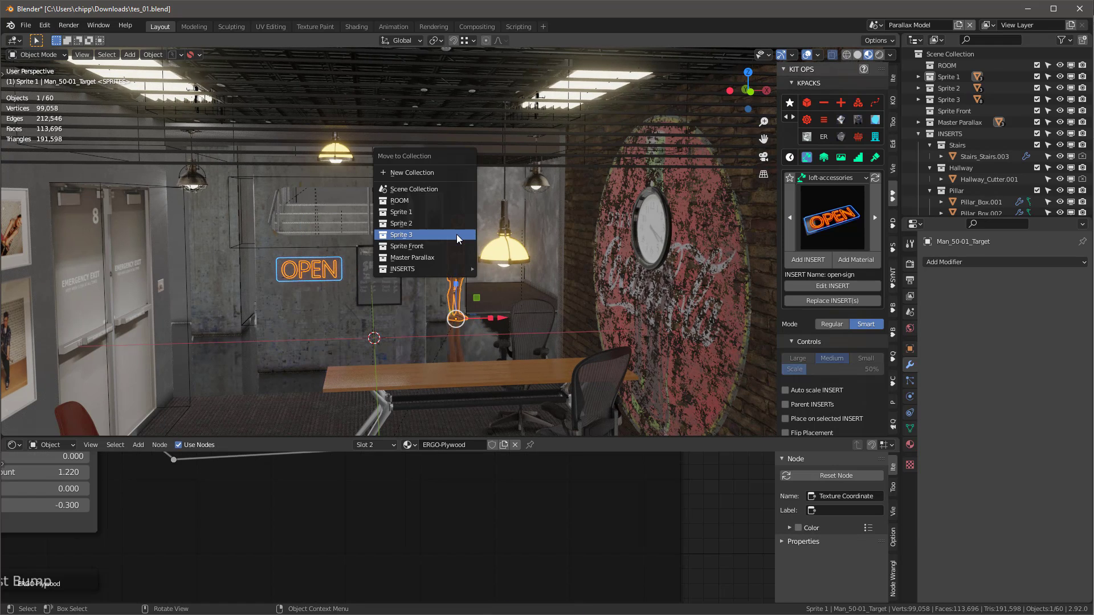
click(425, 202)
- Move the partition wall's chamfered window cutter into the ROOM collection
click(436, 207)
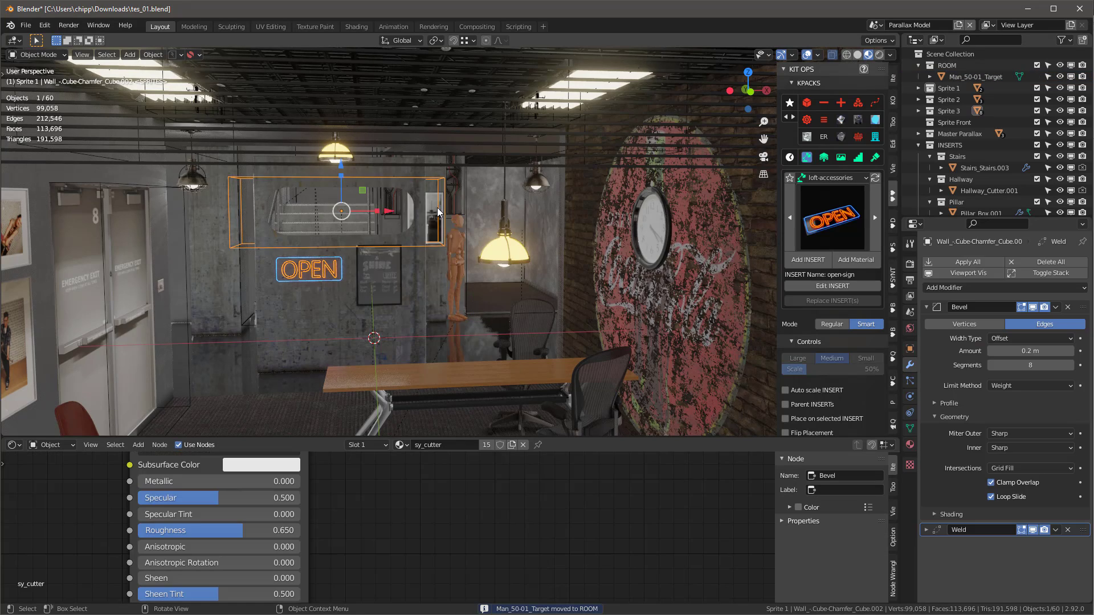
key(m)
click(436, 208)
scroll(431, 224, down, 8)
scroll(430, 224, up, 3)
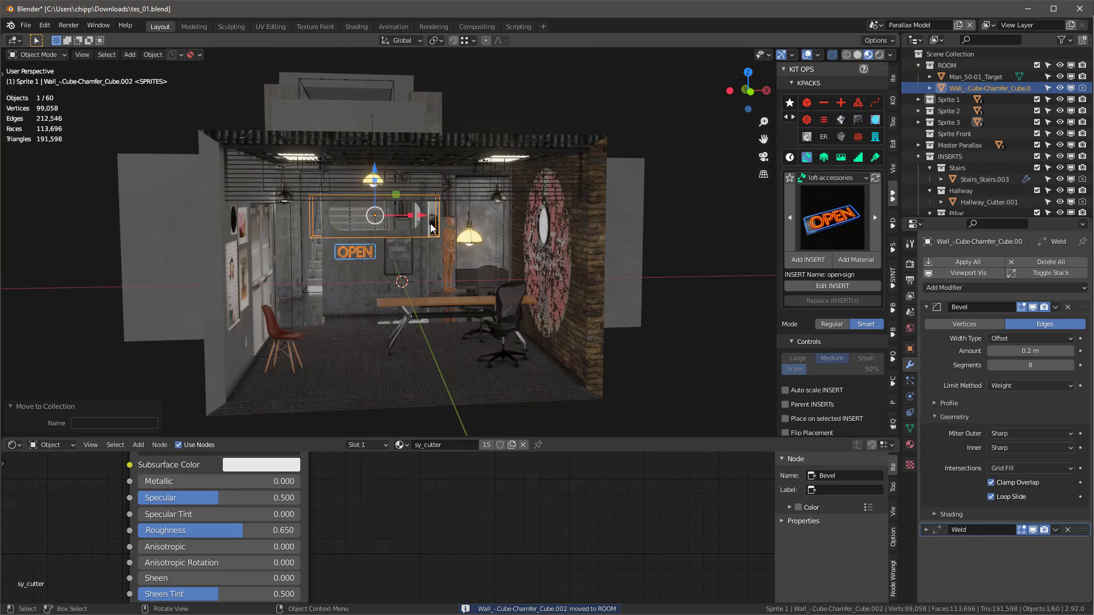
- Save the Blender file
middle_drag(431, 224, 442, 229)
key(ctrl+s)
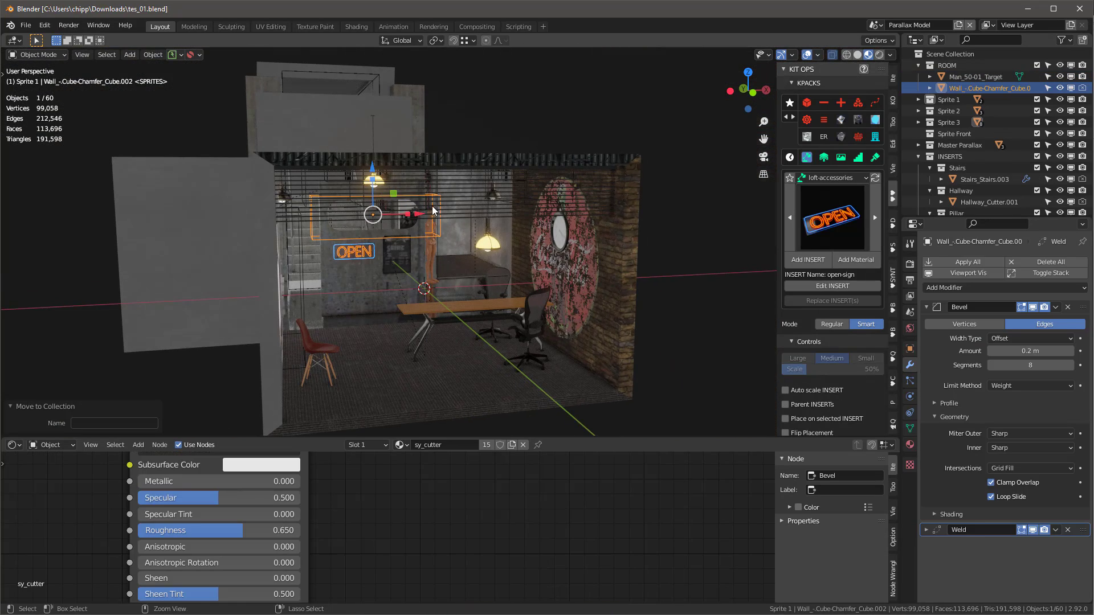
middle_drag(385, 198, 463, 221)
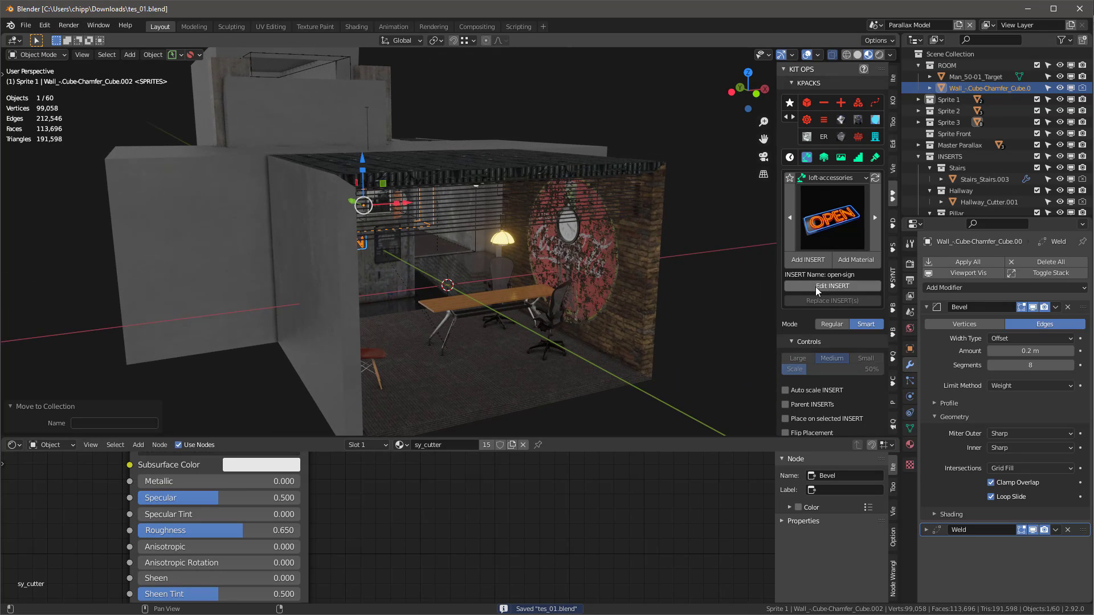
- Test the KIT OPS Parallax render scale on the room and restore the working scale
click(892, 98)
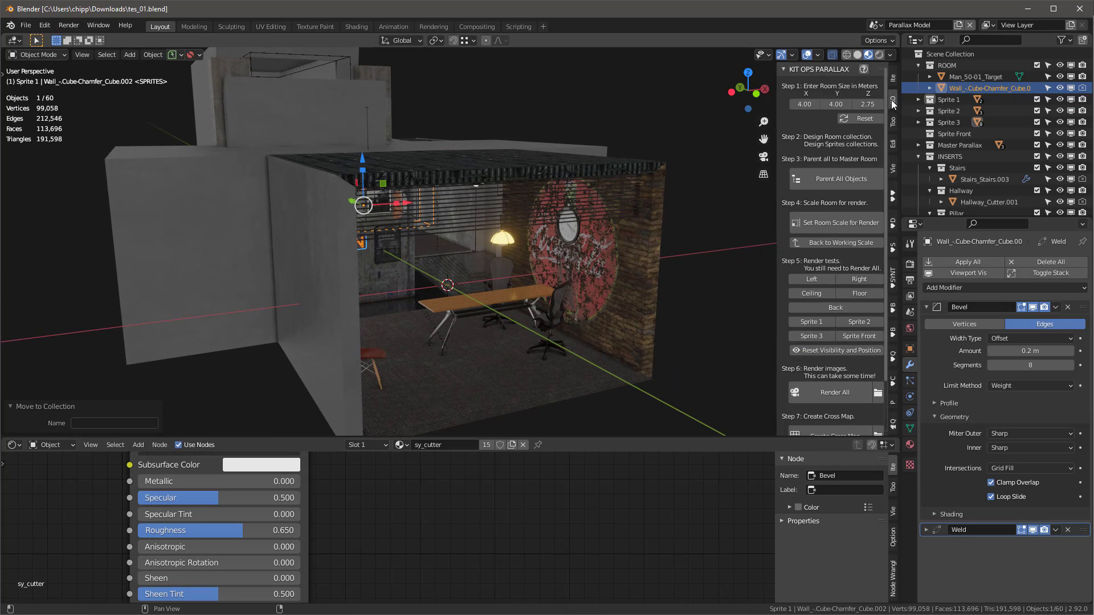
click(842, 223)
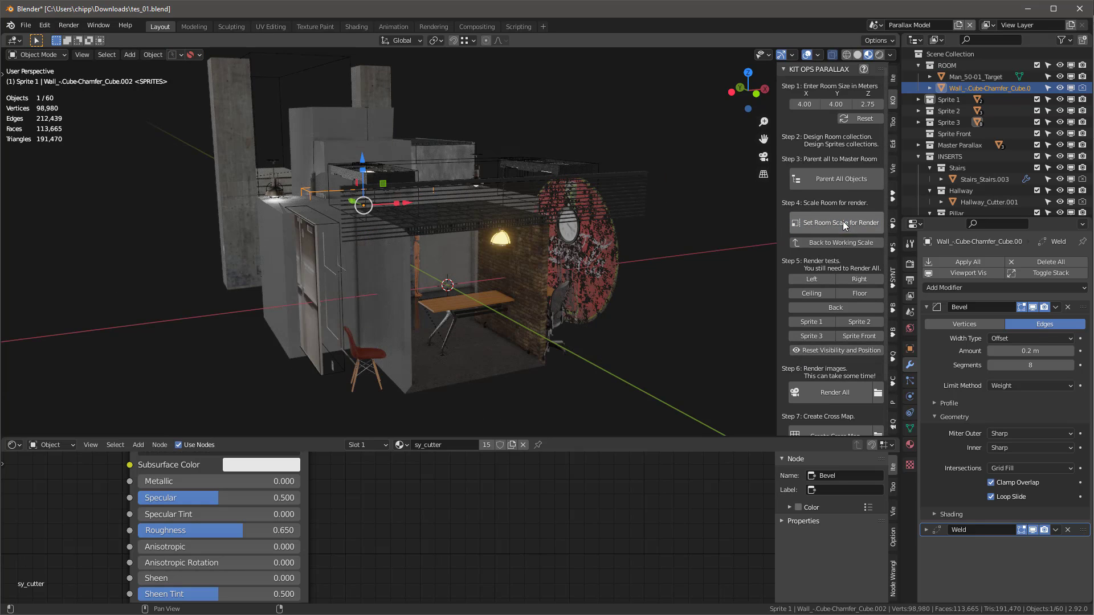
mouse_move(476, 227)
middle_down()
mouse_move(296, 236)
mouse_move(280, 251)
mouse_move(414, 245)
mouse_move(481, 227)
middle_up()
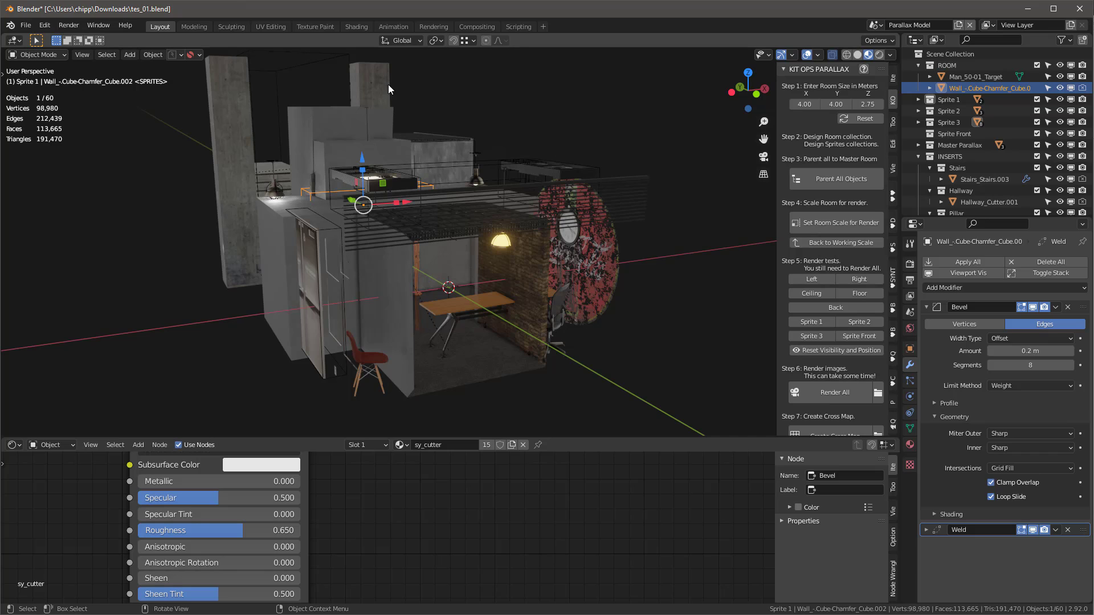
click(848, 241)
- Move the concrete pillar Pillar_Box.002 behind the room into the ROOM collection
middle_drag(577, 199, 456, 162)
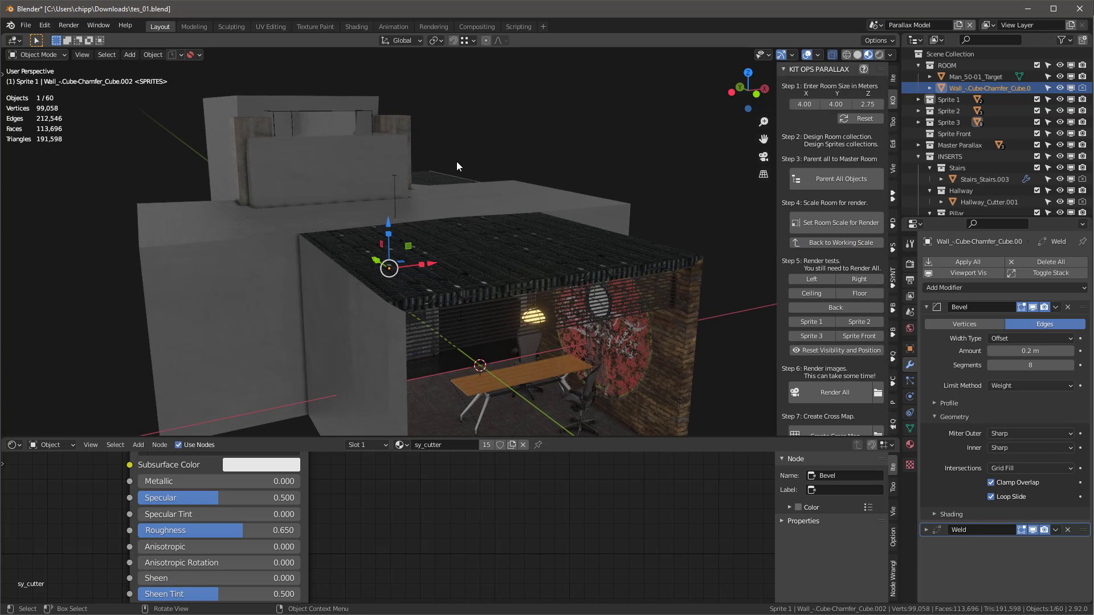
click(396, 125)
key(m)
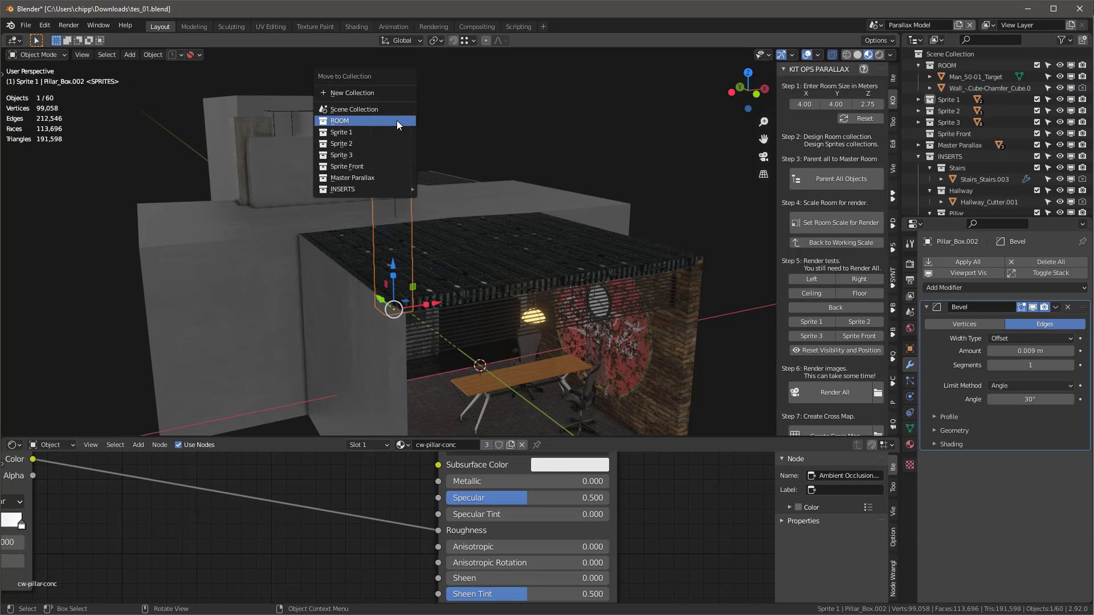
click(397, 121)
- Move the stairs insert at the back of the room into the ROOM collection
click(339, 107)
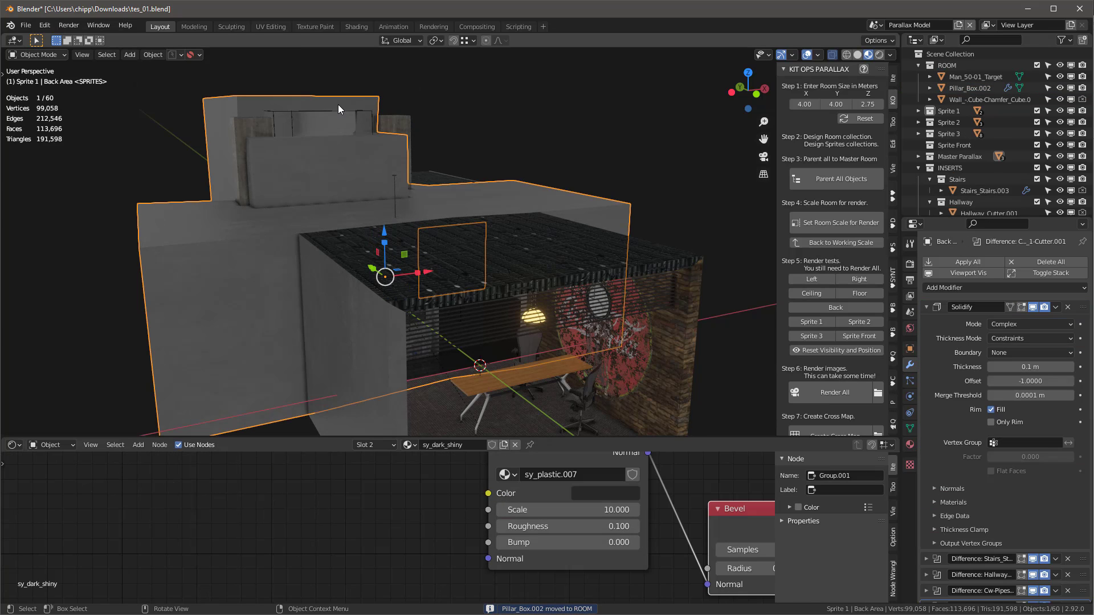
click(337, 110)
key(m)
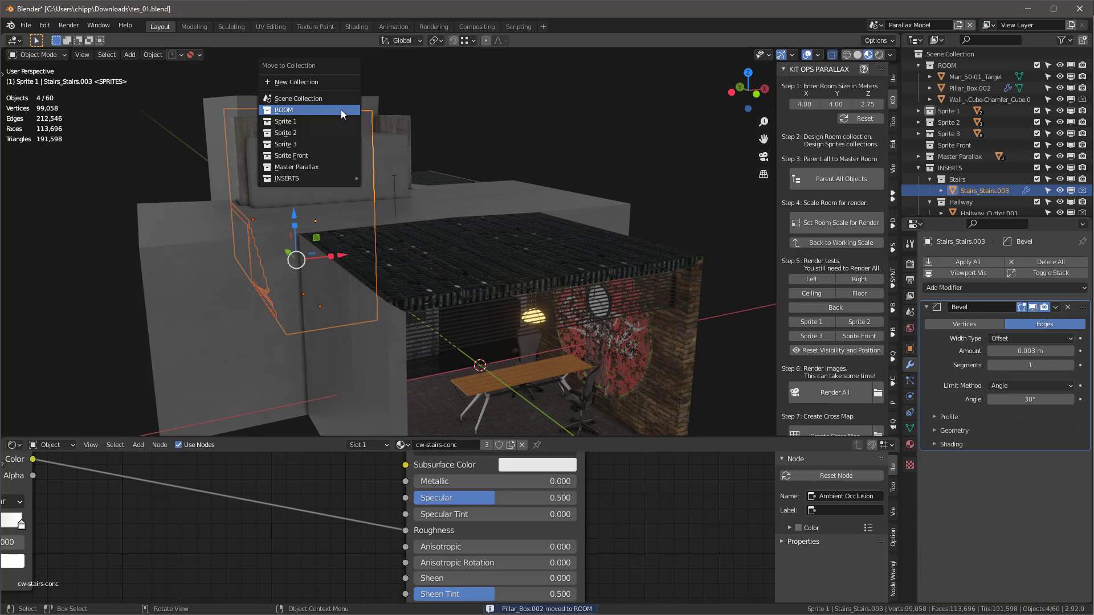
click(339, 108)
- Move the concrete pillar Pillar_Box.001 near the emergency exit into the ROOM collection
middle_drag(275, 171, 347, 183)
scroll(346, 184, up, 2)
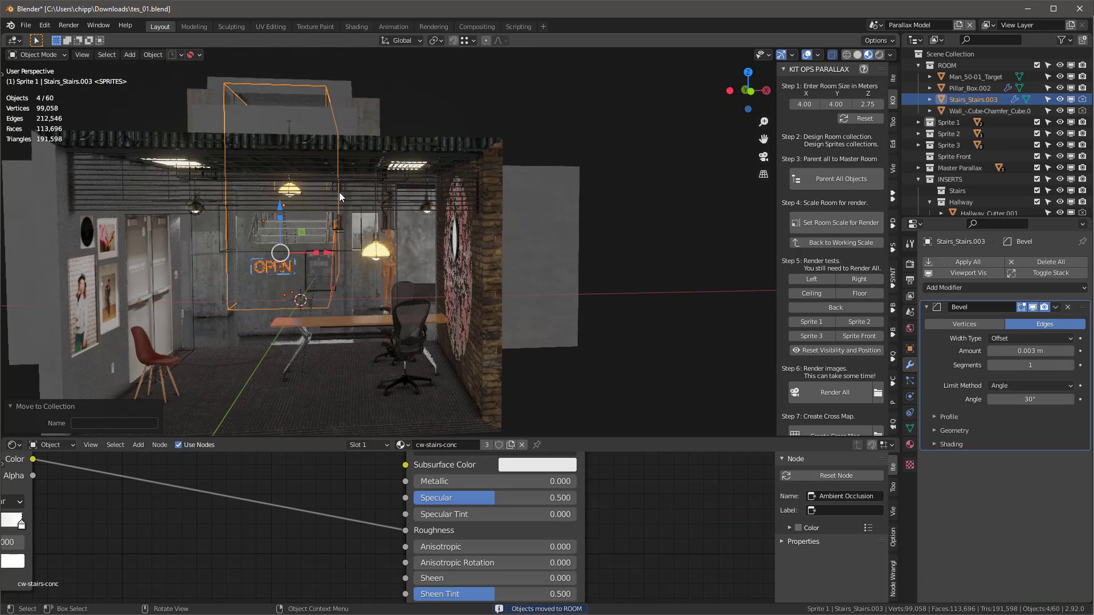
click(214, 284)
key(m)
click(215, 285)
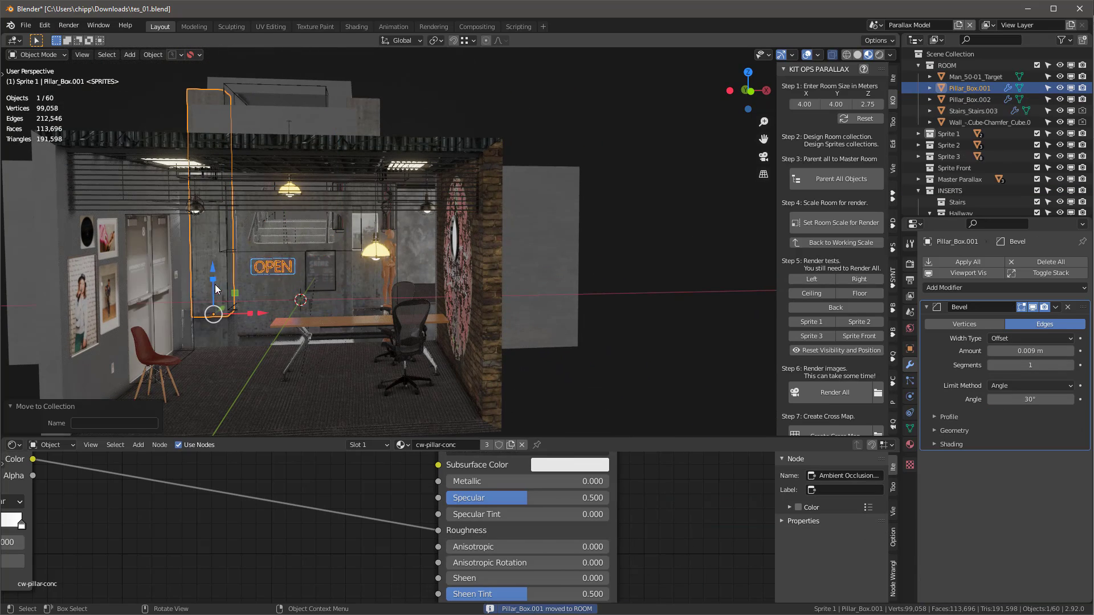
- Move the hallway insert with its cutter in the back wall into the ROOM collection
scroll(349, 272, up, 4)
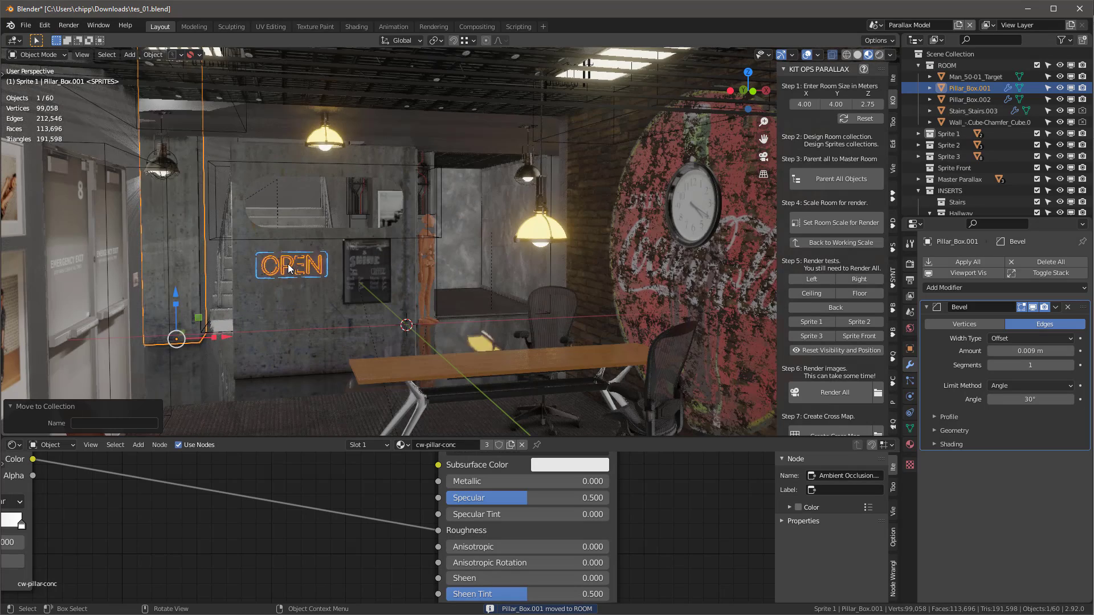
click(480, 254)
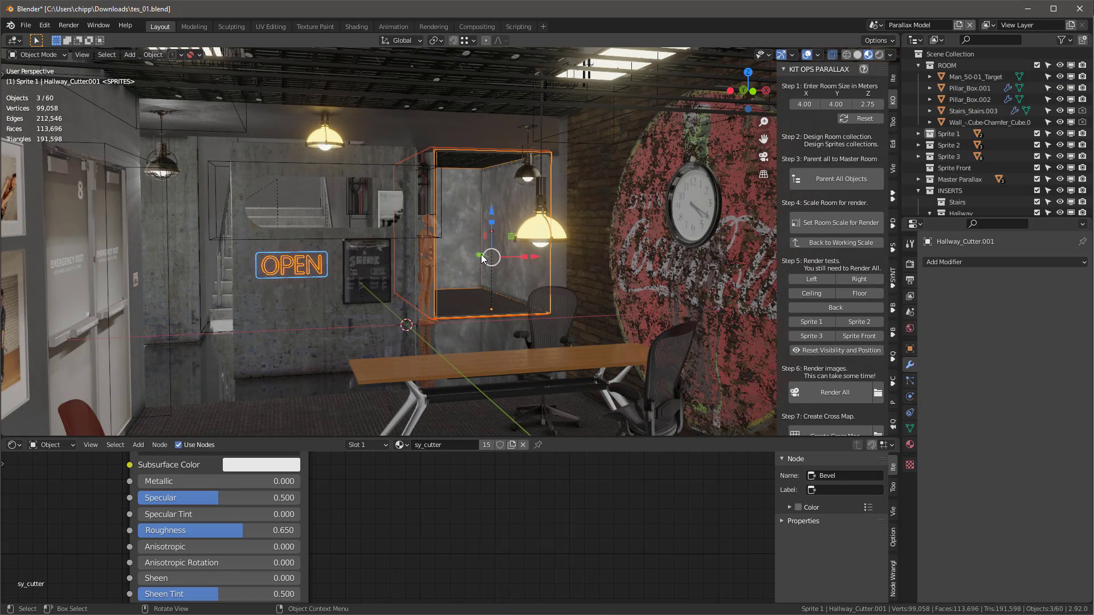
key(m)
click(482, 255)
- Move the mirrored overhead ceiling lights into the ROOM collection
scroll(481, 255, down, 3)
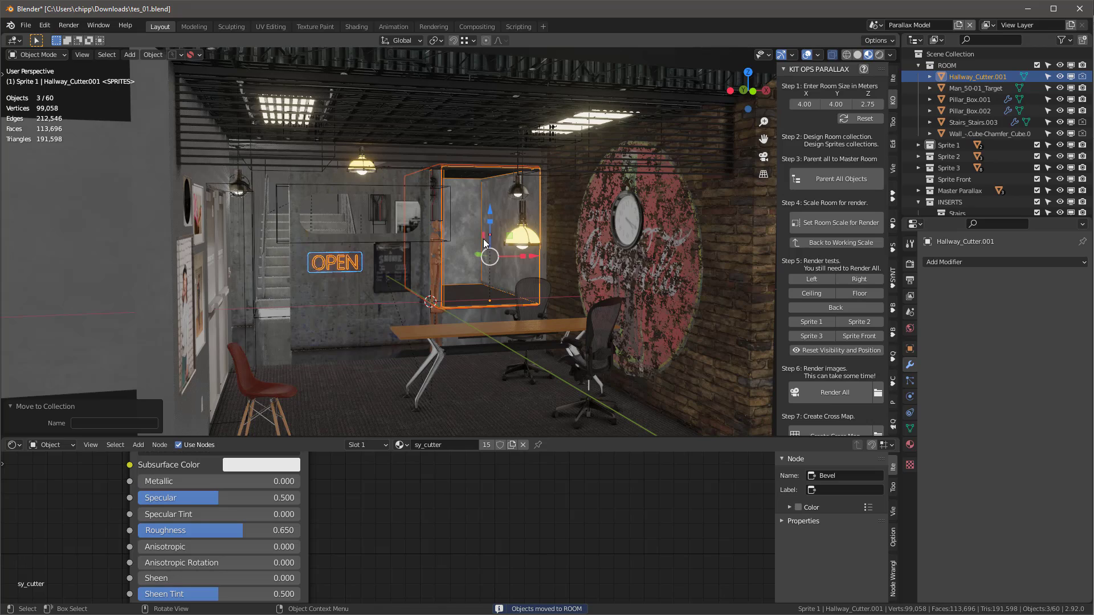
click(600, 115)
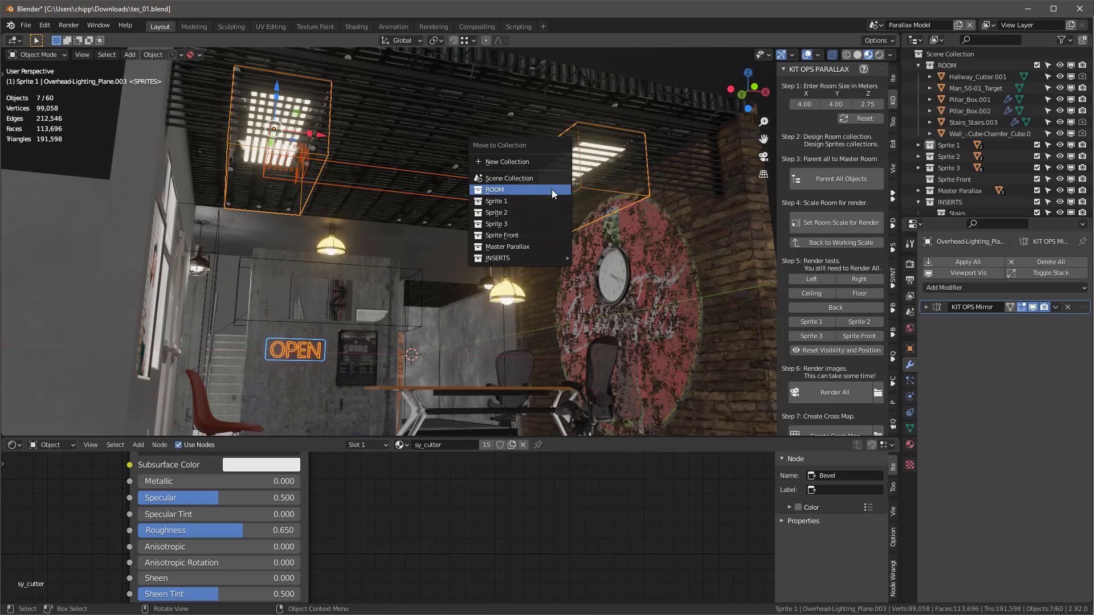
click(551, 189)
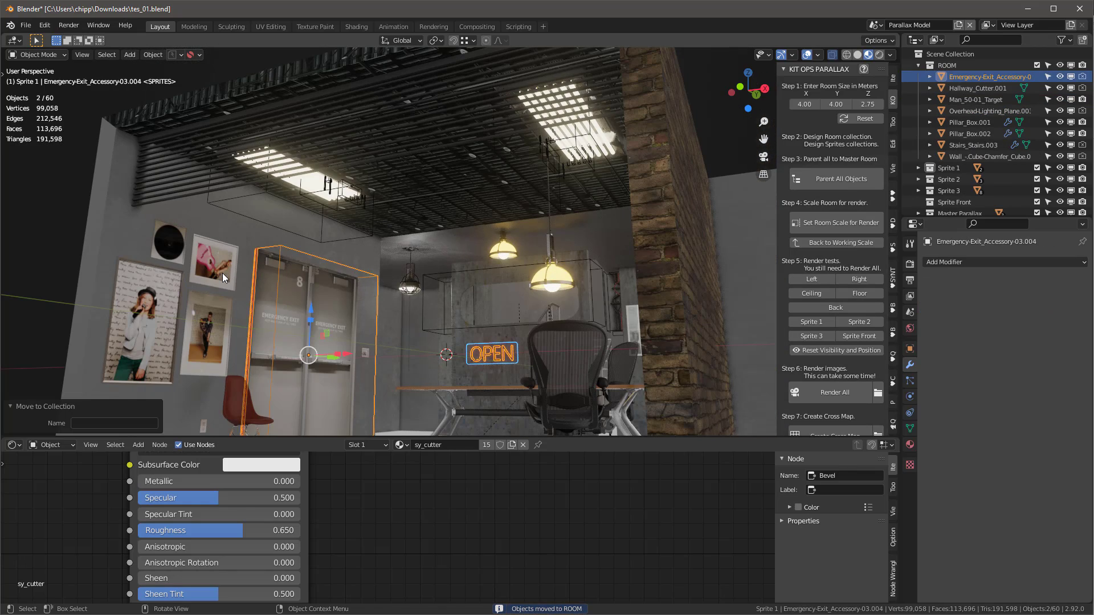
- Move the framed picture group on the wall beside the emergency exit into the ROOM collection
click(222, 272)
key(m)
click(223, 273)
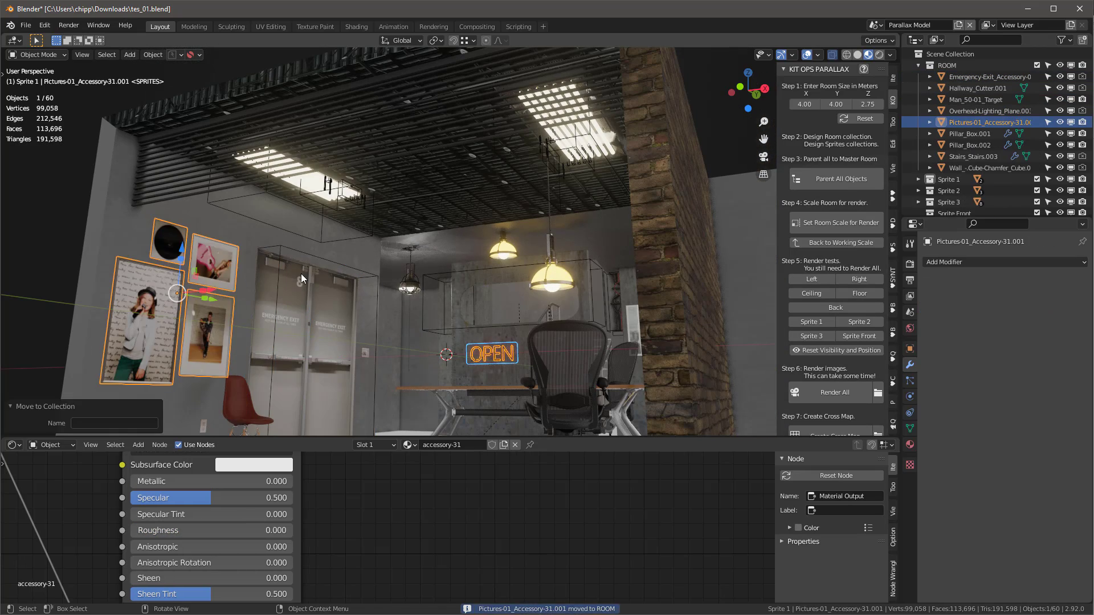
- Move the round Coke graphic and the clock on the brick wall into the ROOM collection
middle_drag(300, 273, 399, 274)
click(573, 301)
key(m)
click(573, 301)
click(539, 281)
key(m)
click(539, 282)
- Move the emergency exit door insert into the ROOM collection
scroll(538, 282, down, 2)
scroll(404, 273, up, 2)
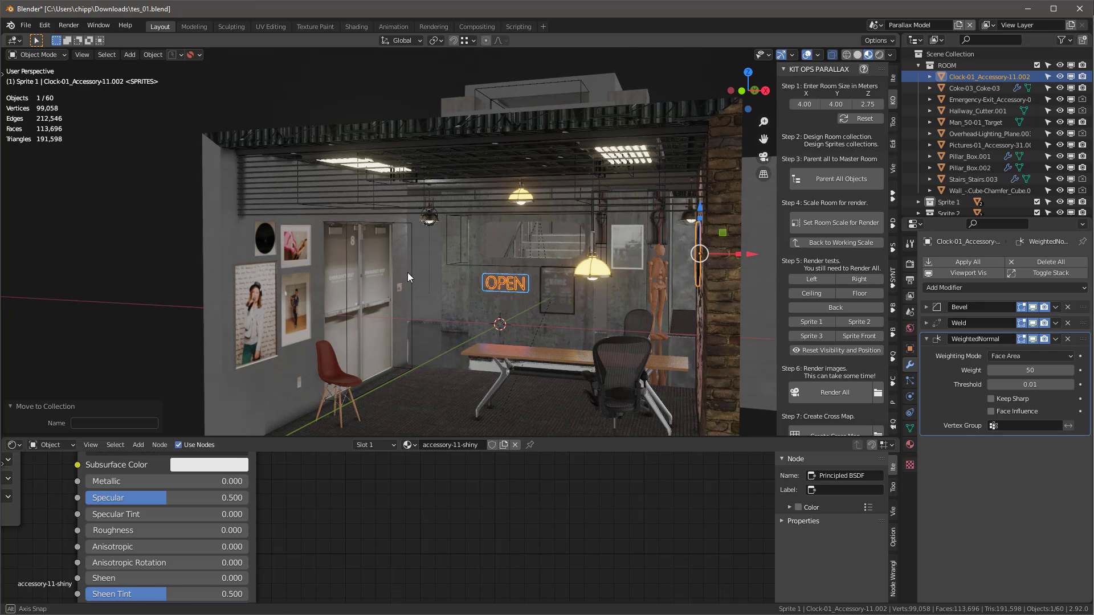
click(377, 299)
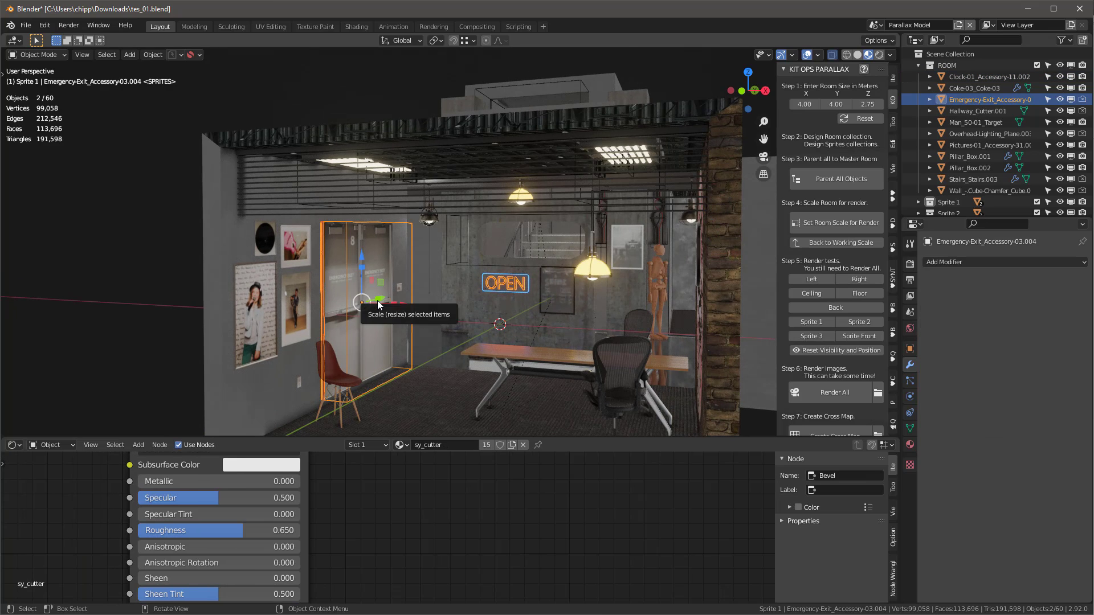
key(m)
click(378, 300)
- Parent all objects to the master room with KIT OPS Parallax
scroll(449, 286, down, 3)
middle_drag(449, 281, 483, 286)
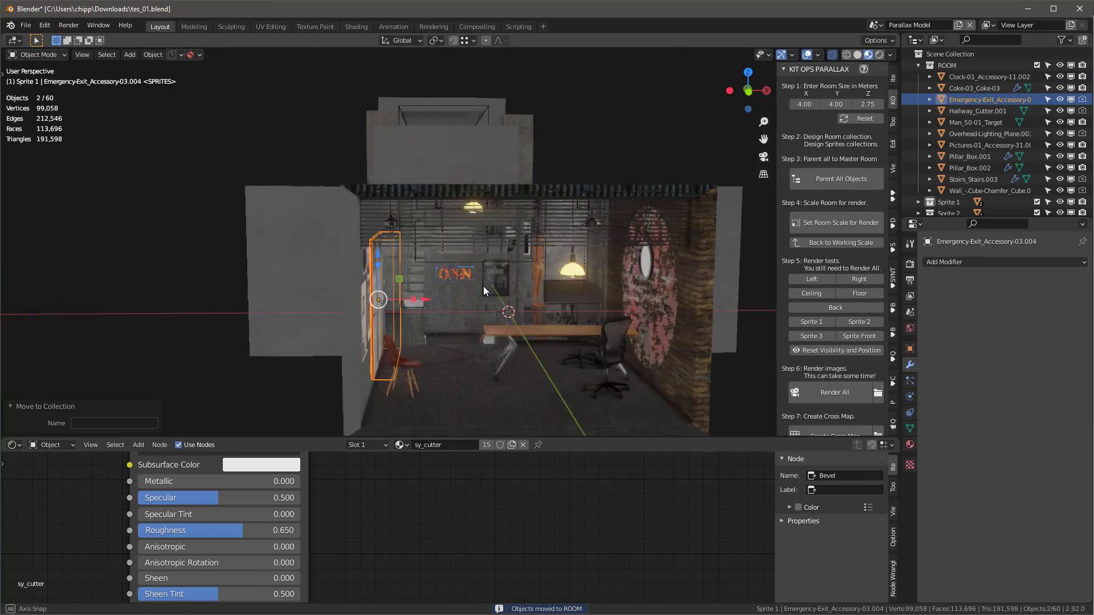
click(830, 184)
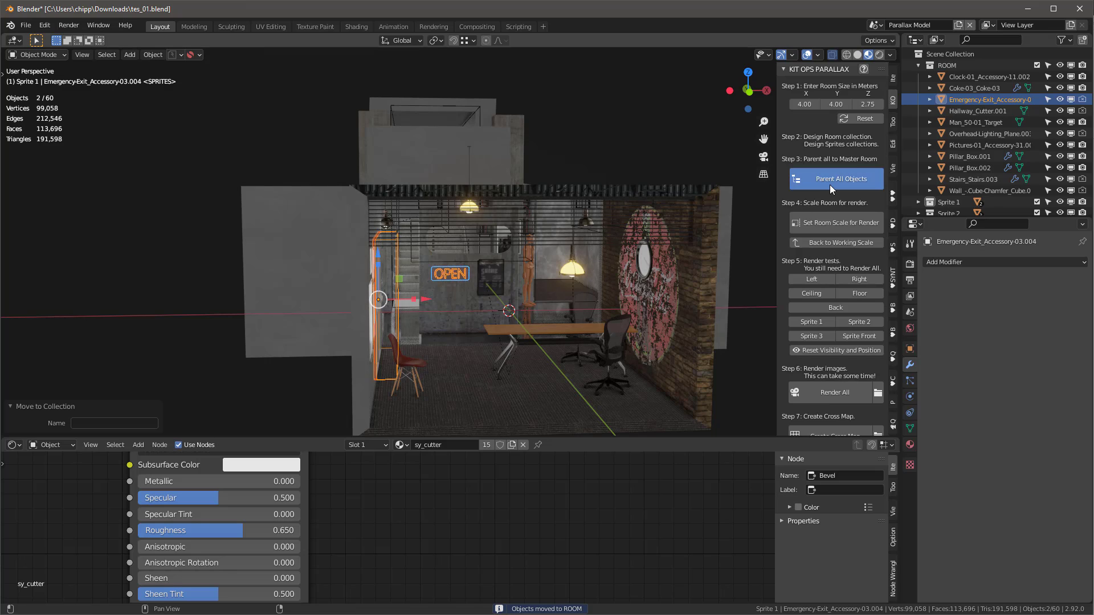
- Set the room scale for render and return the room to its working scale
click(835, 221)
middle_drag(629, 244, 758, 241)
click(820, 241)
- Move the hanging lamp and the pipe inserts into the ROOM collection
click(469, 232)
middle_drag(573, 260, 553, 341)
click(496, 260)
key(m)
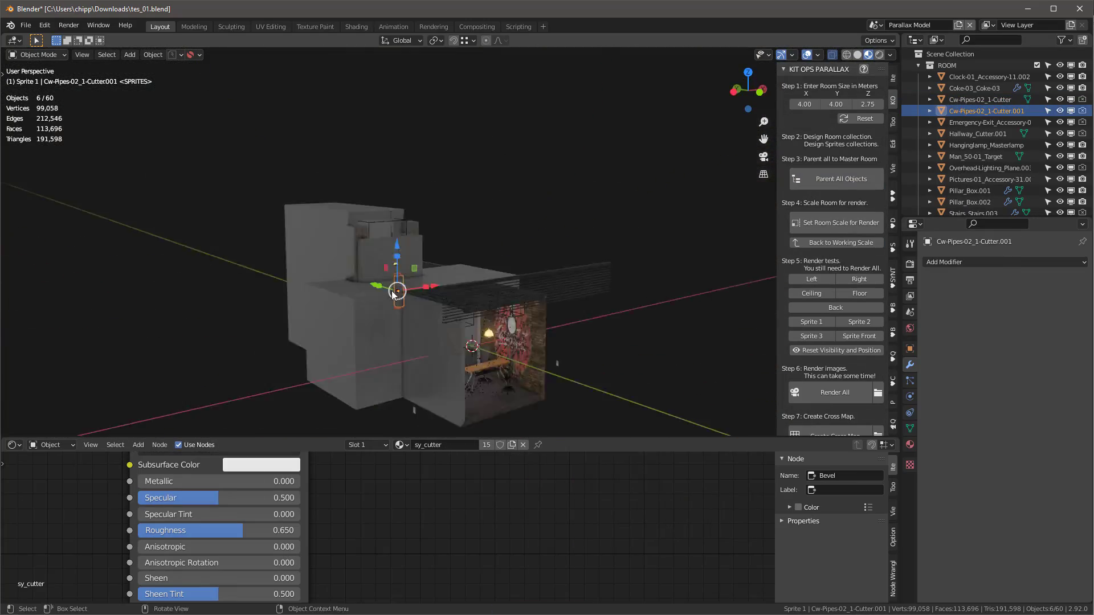
click(505, 170)
key(m)
click(506, 171)
- Move the hanging picture frame and the wall switch near the brick wall into the ROOM collection
middle_drag(505, 171, 290, 307)
scroll(290, 307, up, 5)
click(341, 261)
key(m)
click(340, 260)
click(476, 181)
key(m)
click(490, 188)
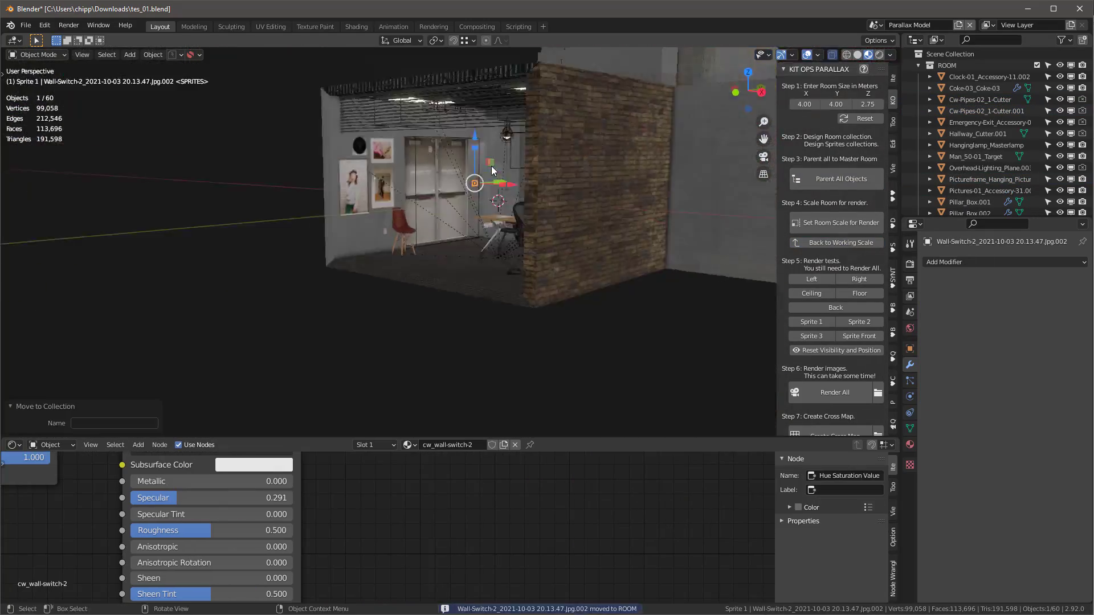
- Move the remaining wall switch into the ROOM collection and parent all objects to the master room
click(340, 275)
key(m)
click(386, 278)
scroll(632, 264, down, 10)
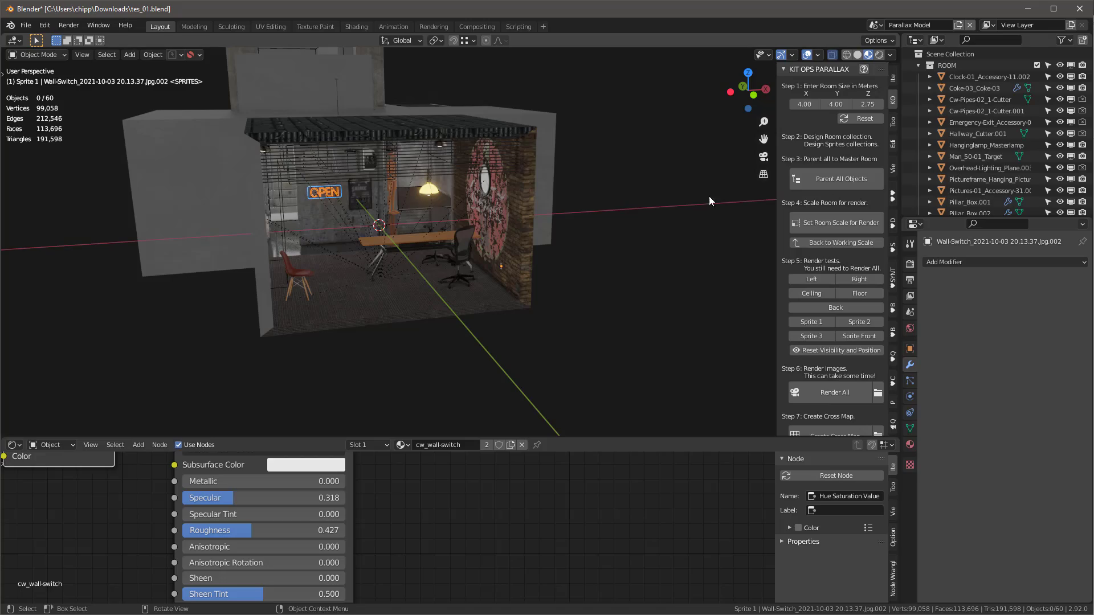
click(841, 179)
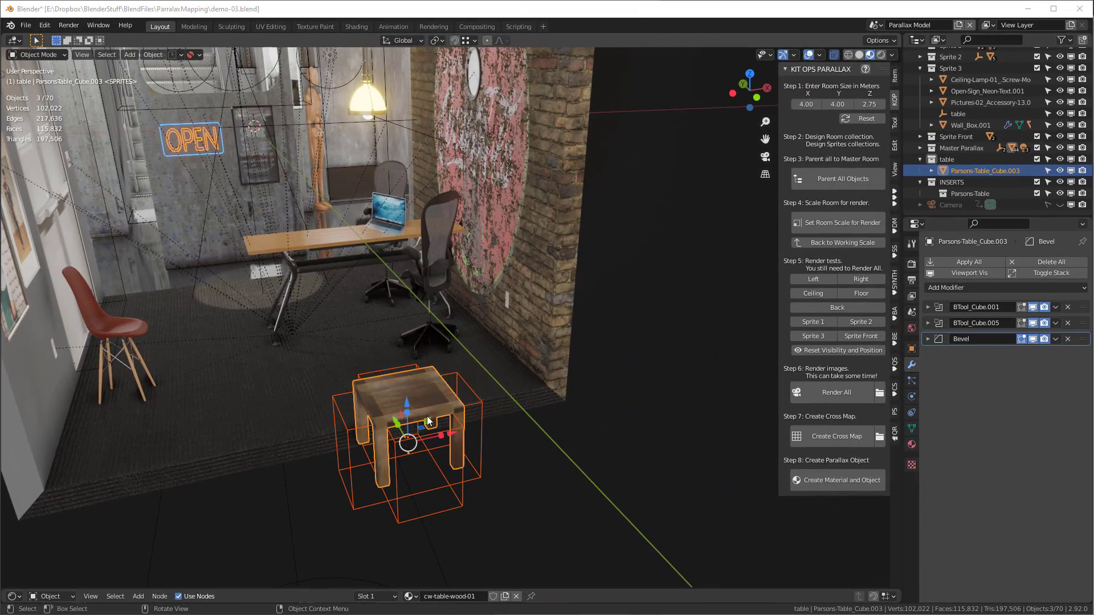
- In demo-03.blend, try nesting the table collection inside the Sprite 3 collection and parenting all objects
click(934, 159)
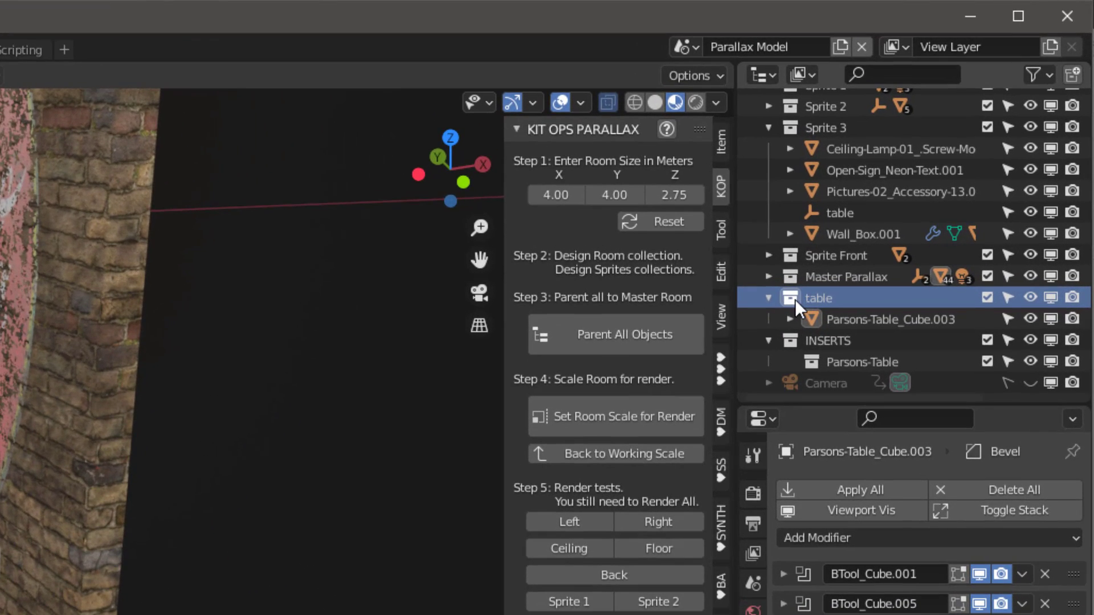
drag(795, 300, 816, 128)
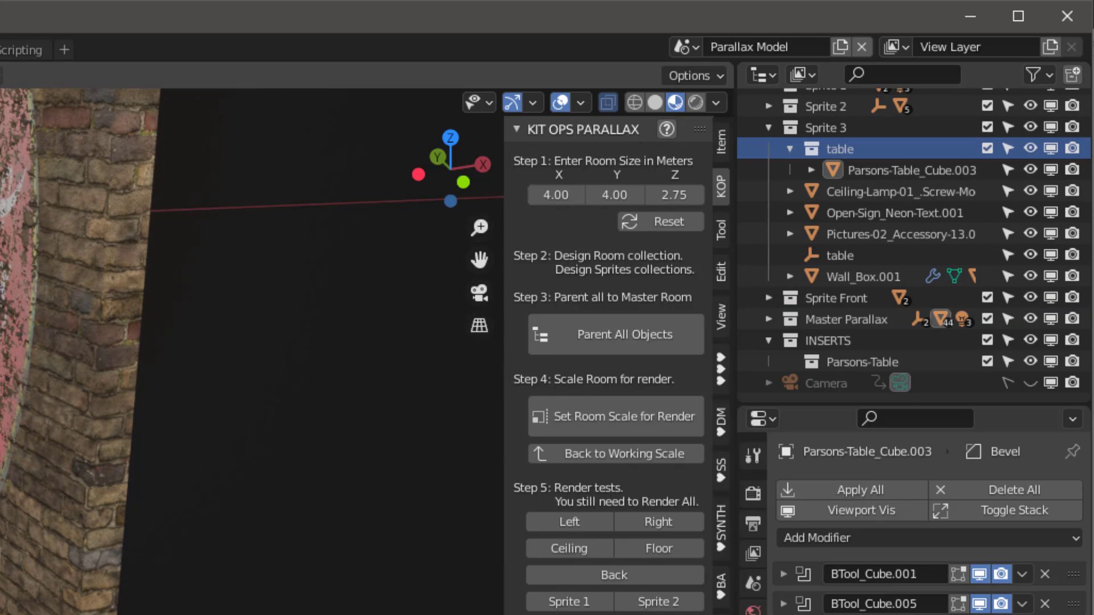
click(613, 337)
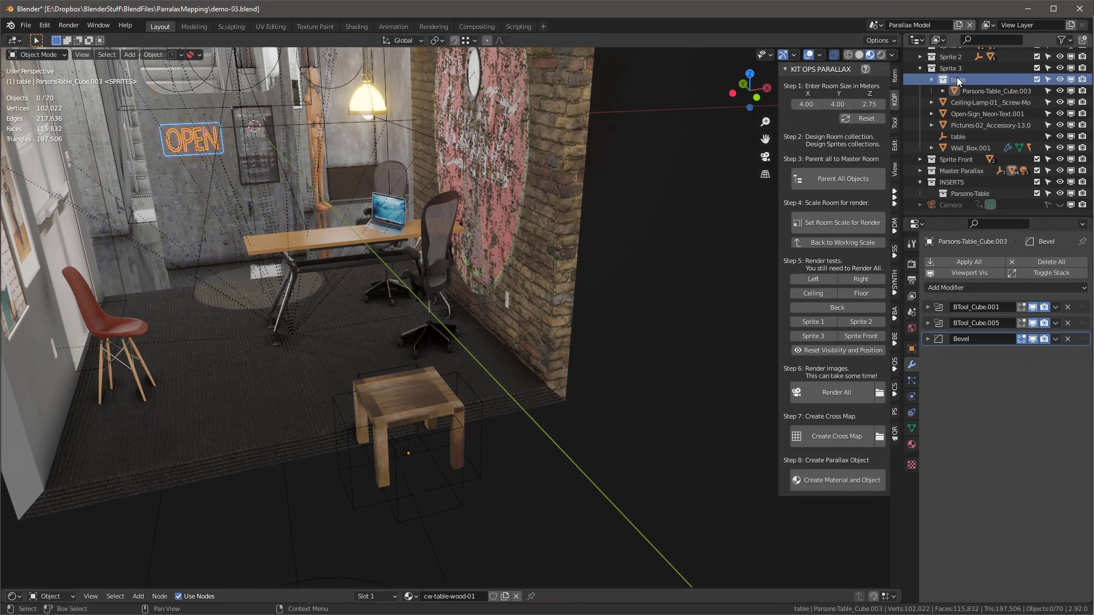
key(Delete)
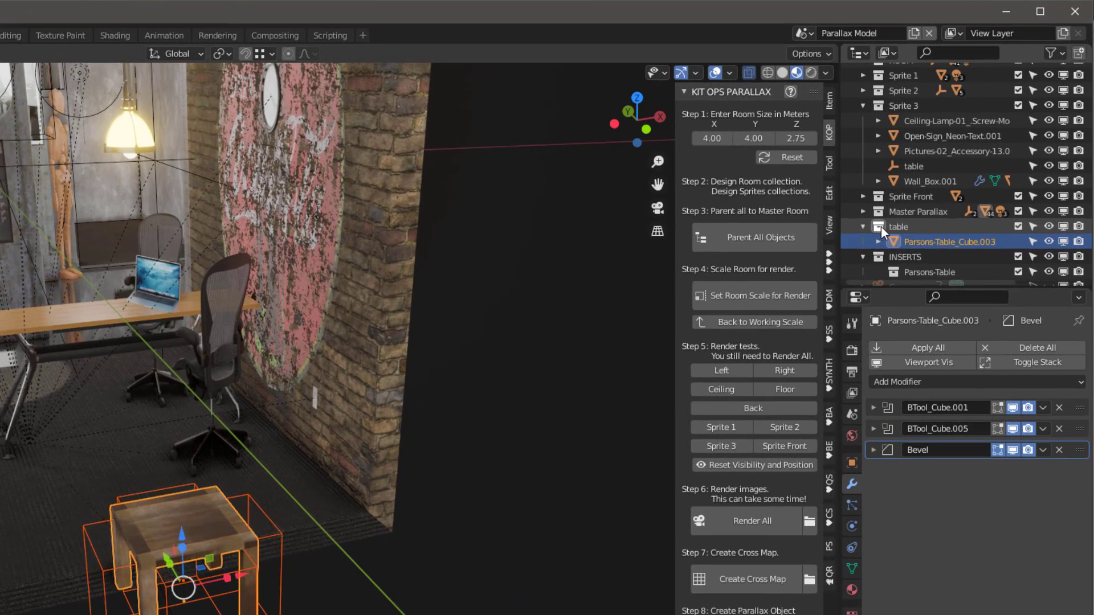
- Create a scene instance of the table collection and move it about 0.63 m along the X axis
click(880, 226)
right_click(890, 222)
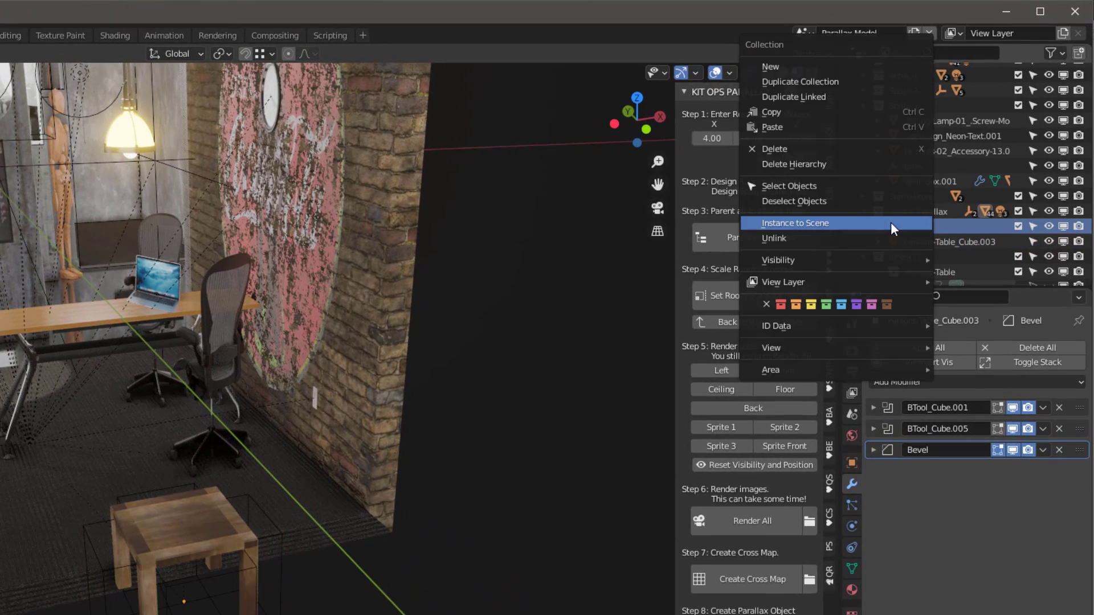
click(890, 222)
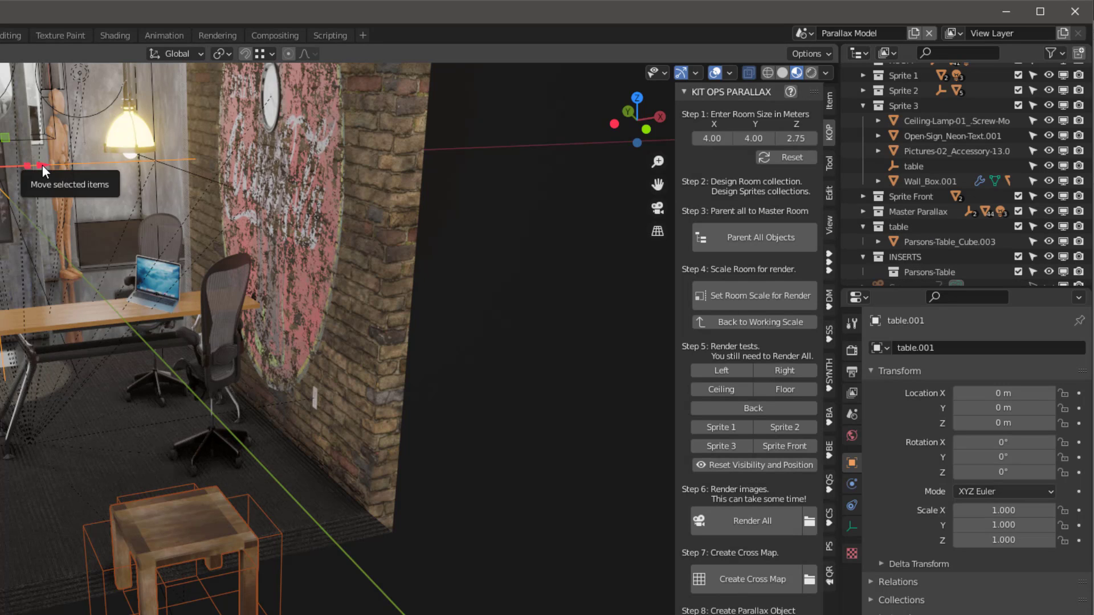
key(g)
key(x)
click(181, 141)
- Exclude the original table collection from the view layer
scroll(976, 224, down, 2)
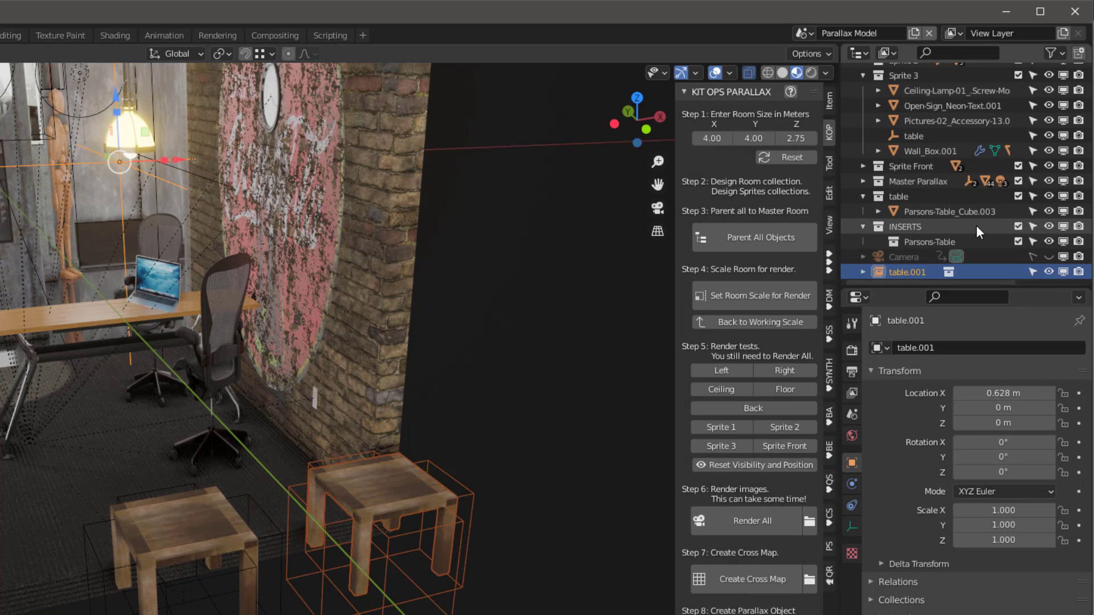
scroll(999, 230, up, 2)
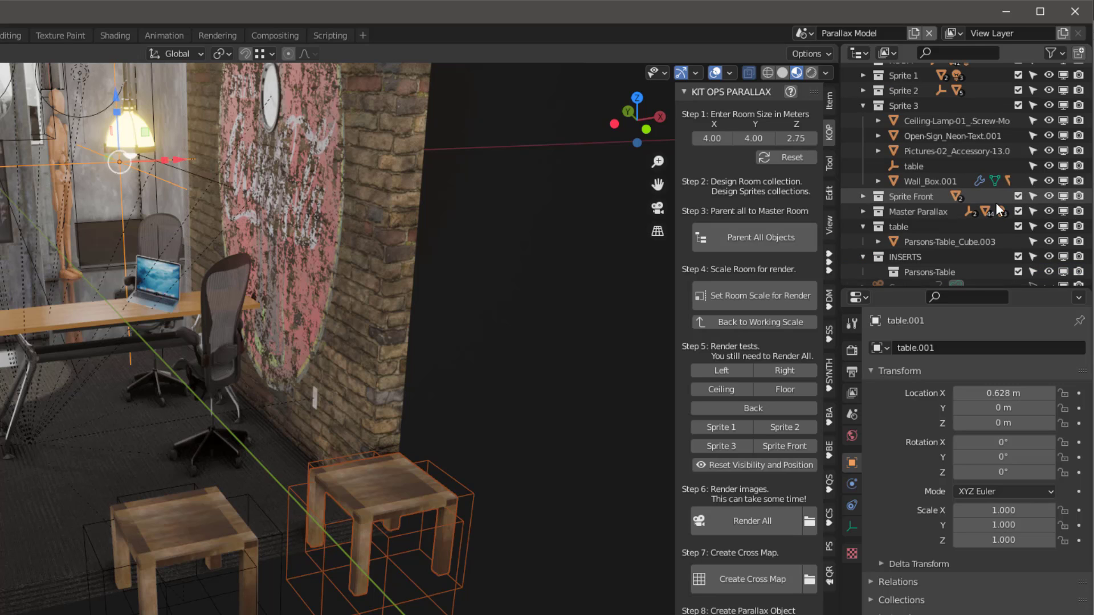
click(1018, 226)
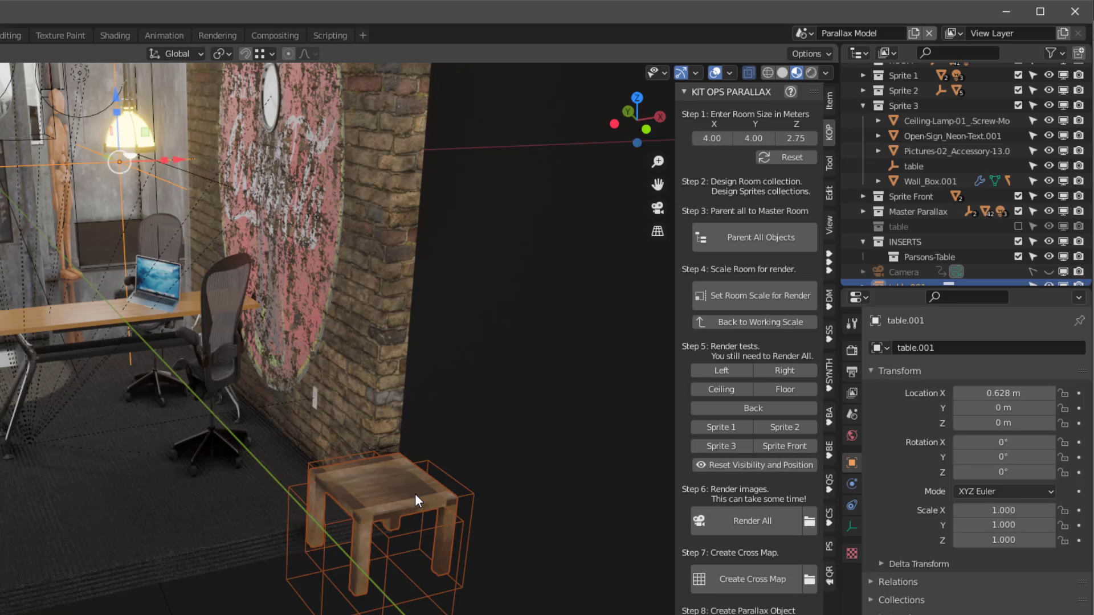
- Move the table instance into the Sprite 3 collection and parent all objects to the master room
key(m)
click(378, 449)
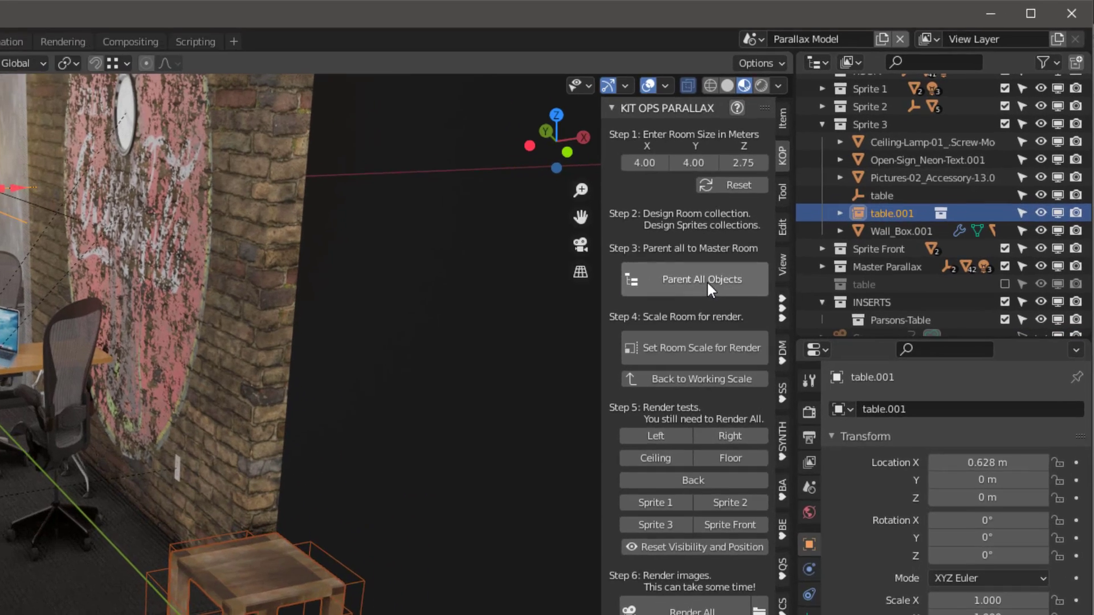
click(754, 237)
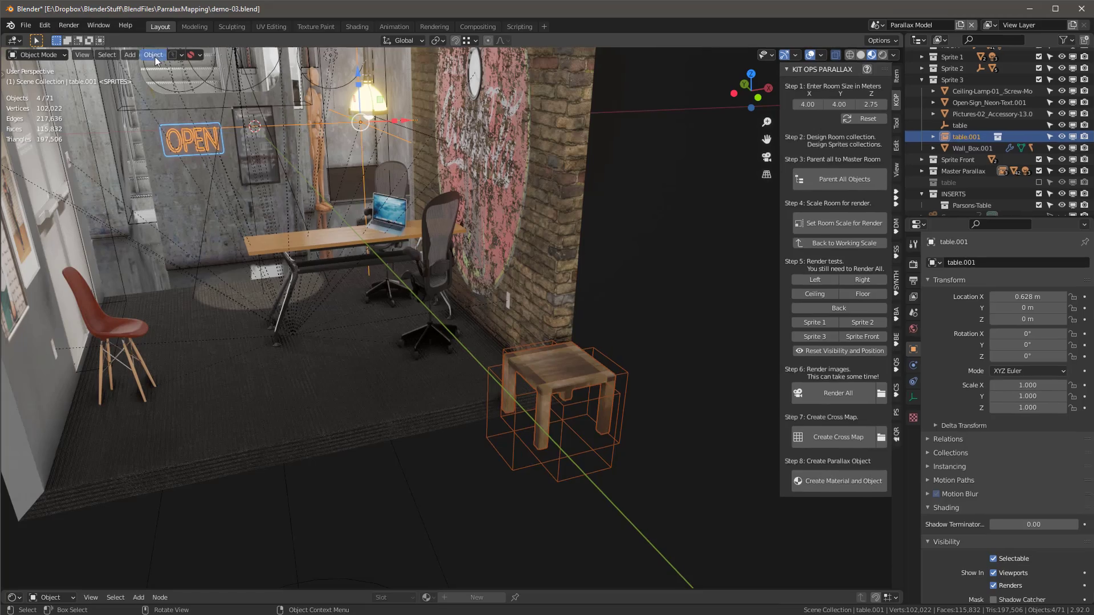
- Convert the table collection instance into real objects with Make Instances Real
click(152, 55)
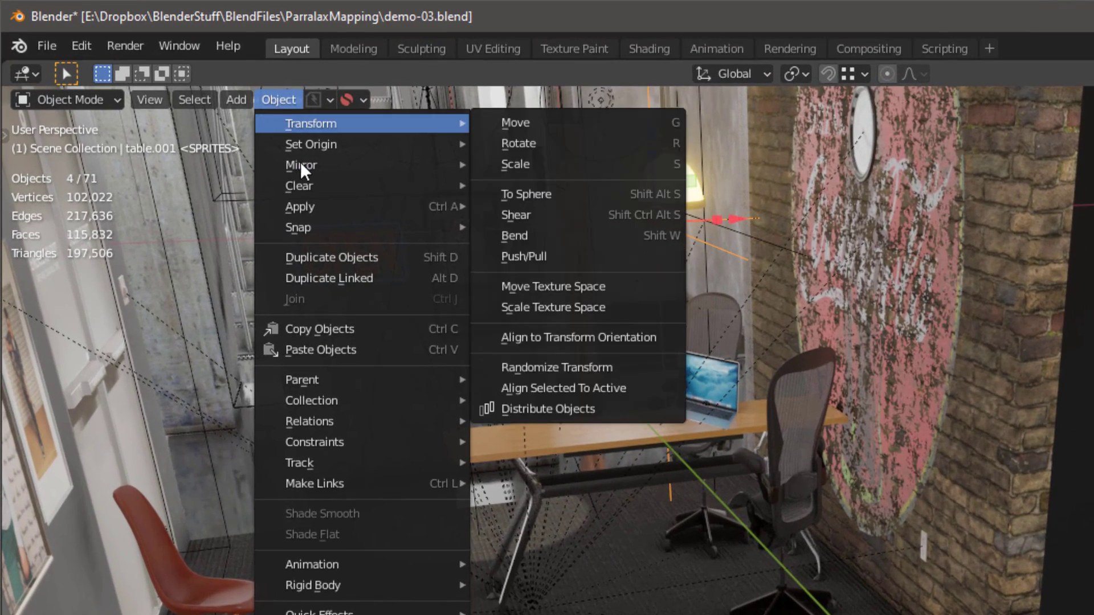
mouse_move(317, 206)
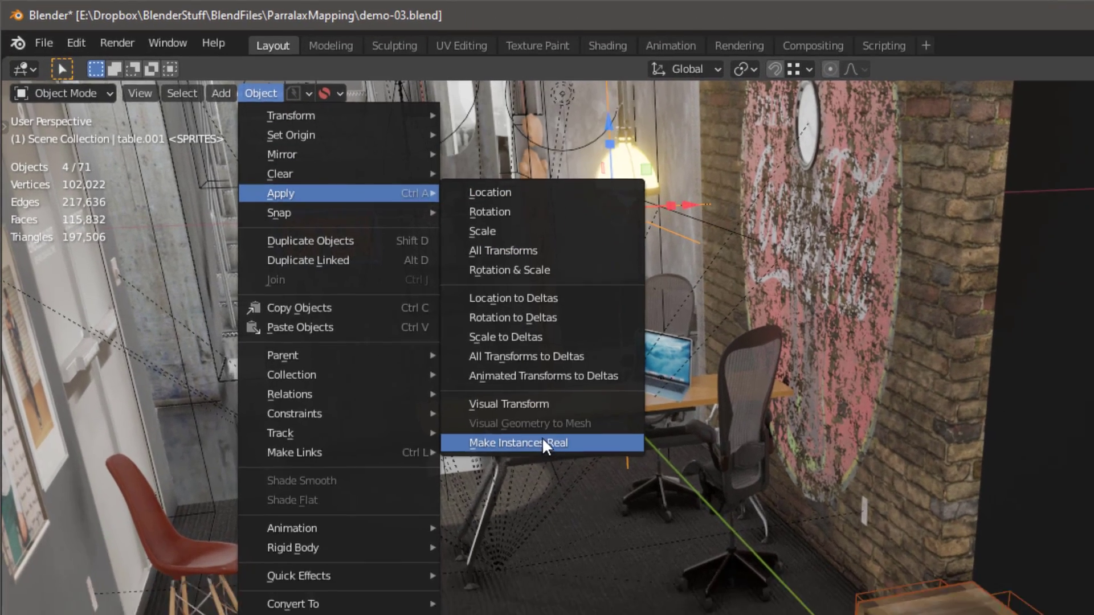
click(584, 476)
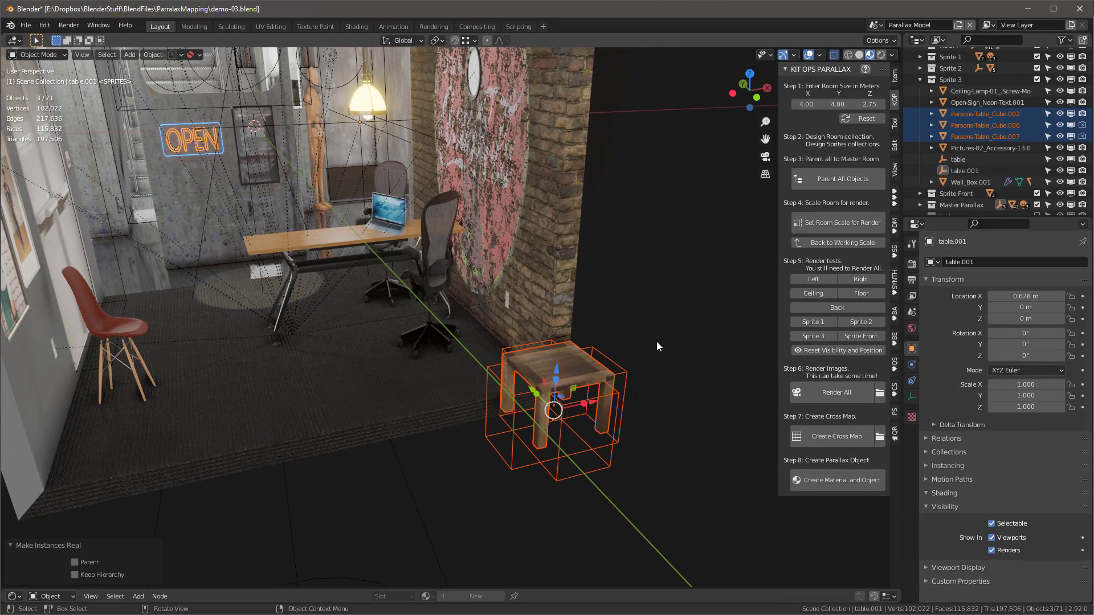
click(657, 341)
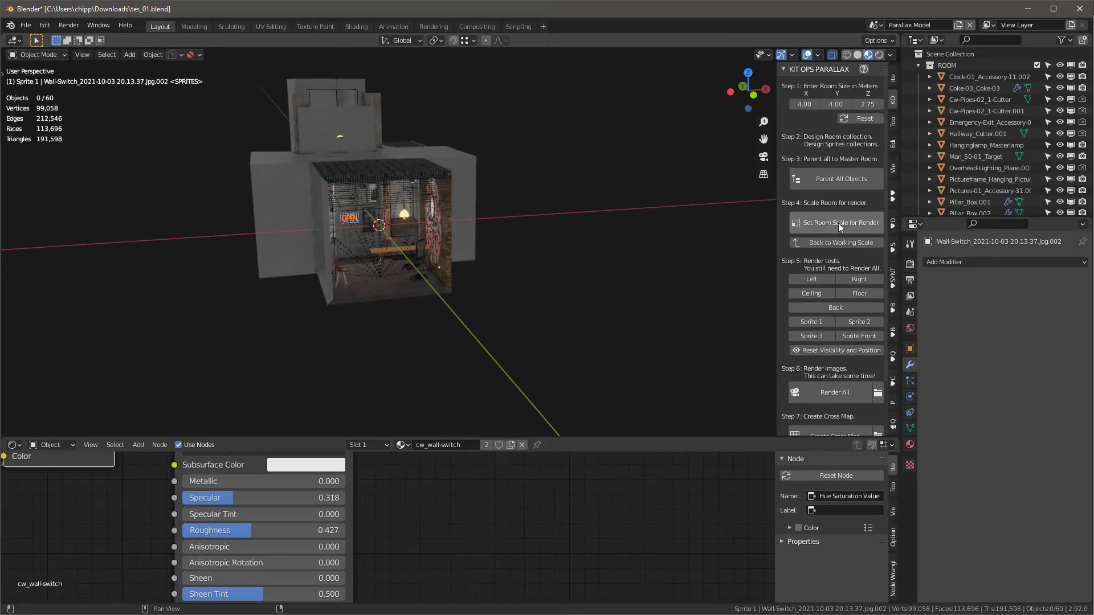
- Switch back to tes_01.blend and display the room in rendered viewport shading
middle_drag(350, 166, 395, 153)
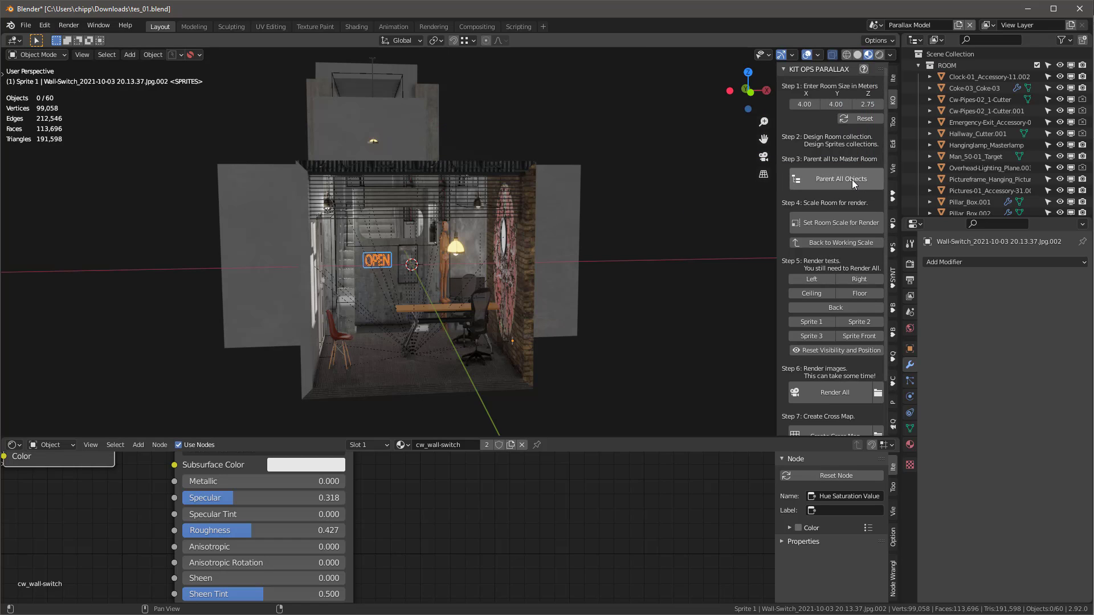
middle_drag(515, 255, 528, 259)
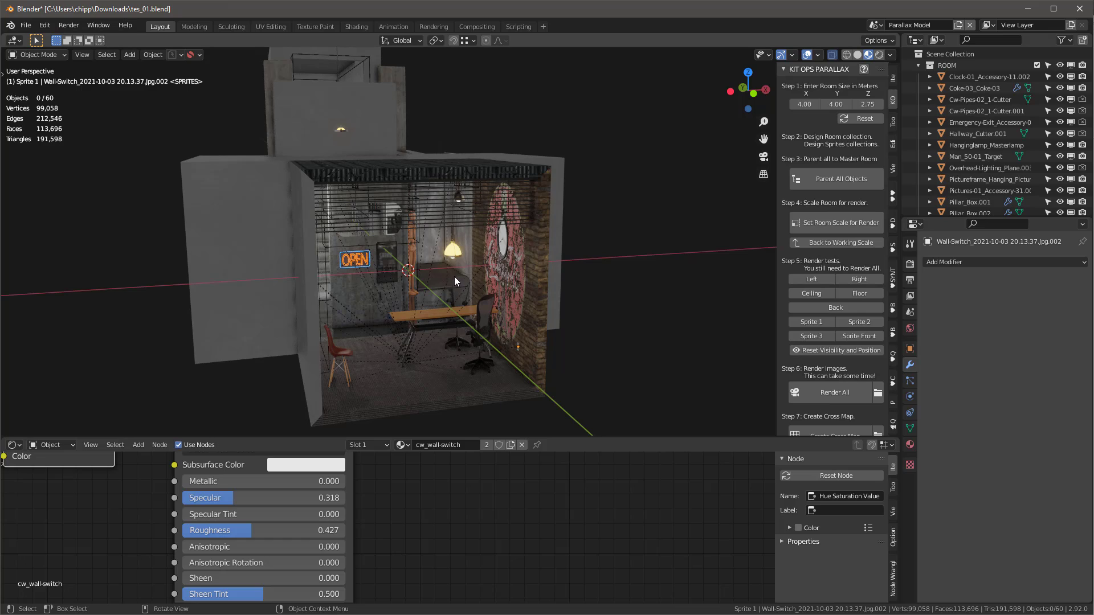
key(z)
mouse_move(456, 275)
middle_down()
mouse_move(467, 276)
mouse_move(483, 245)
mouse_move(502, 250)
middle_up()
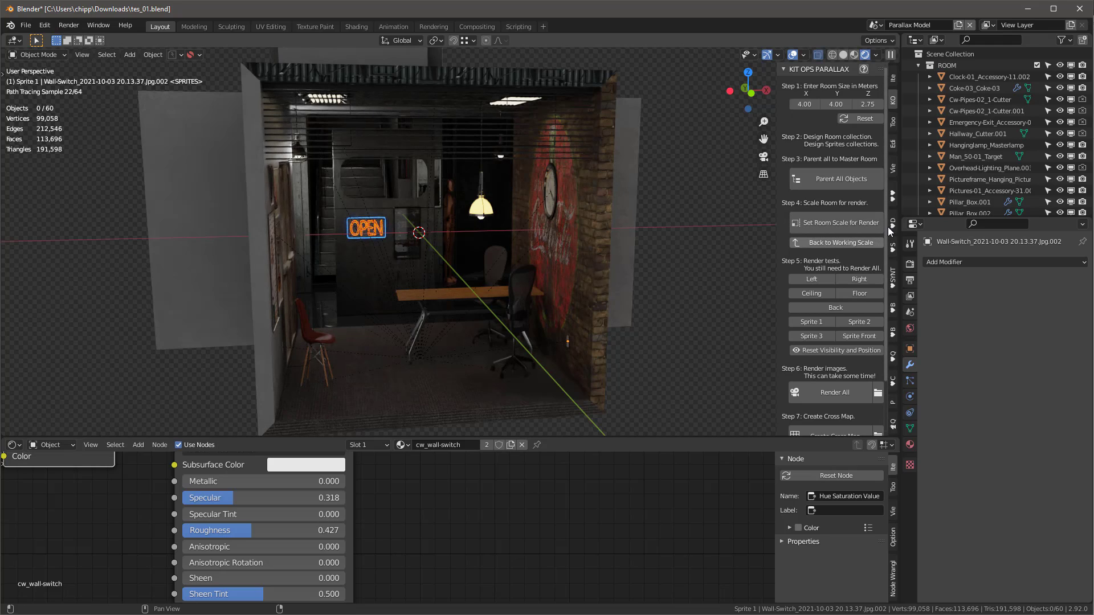
- Set the emission strength of the overhead lighting's sy_warm_5_emmisive material to 12
click(893, 195)
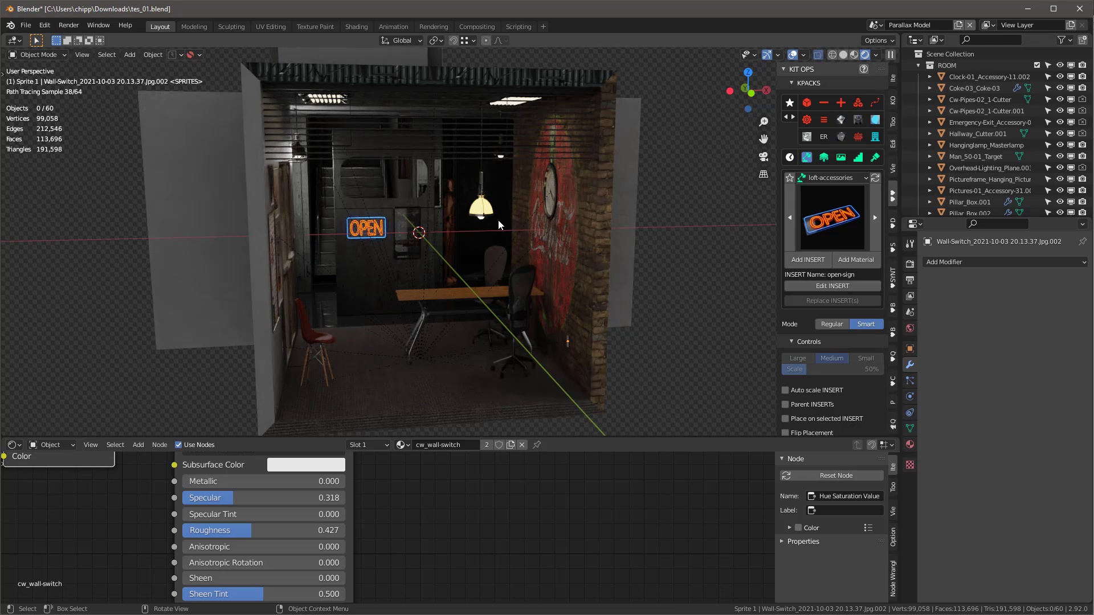
click(515, 102)
middle_drag(515, 101, 508, 166)
click(509, 166)
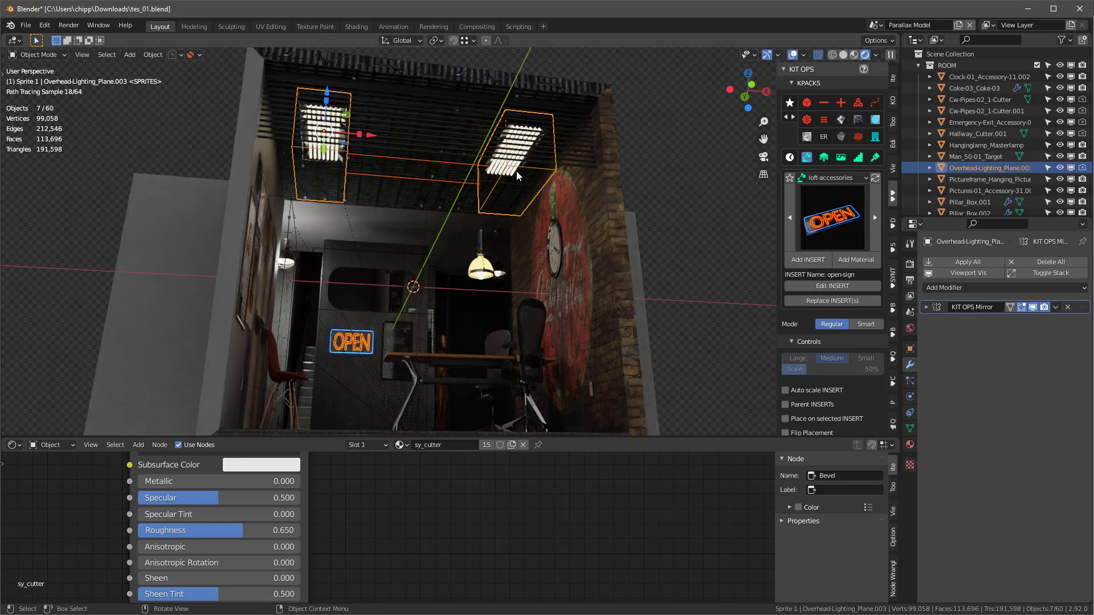
click(514, 175)
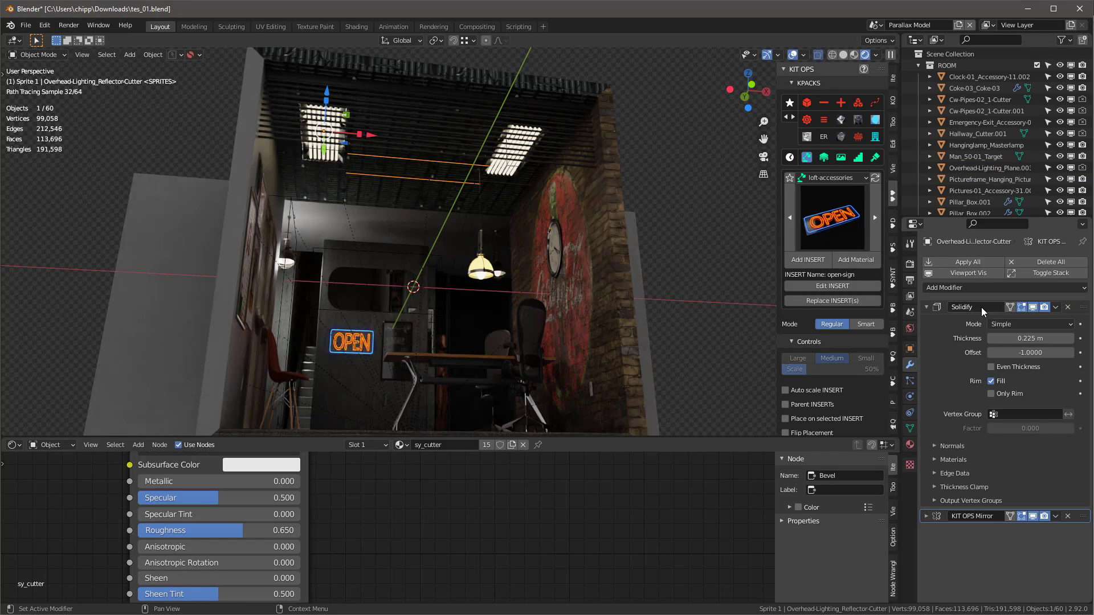
click(501, 175)
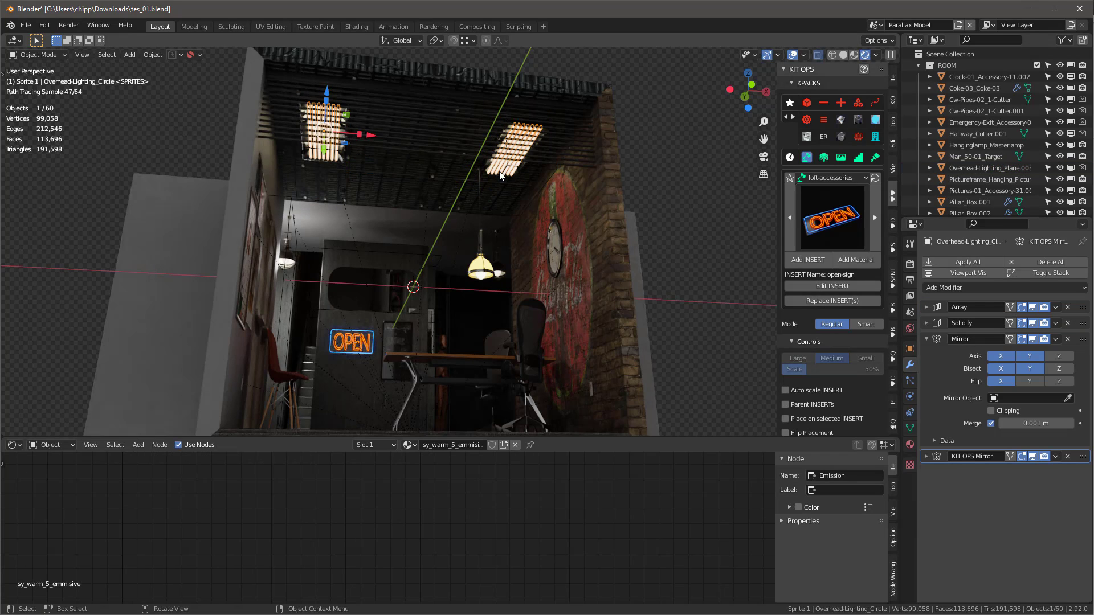
click(909, 445)
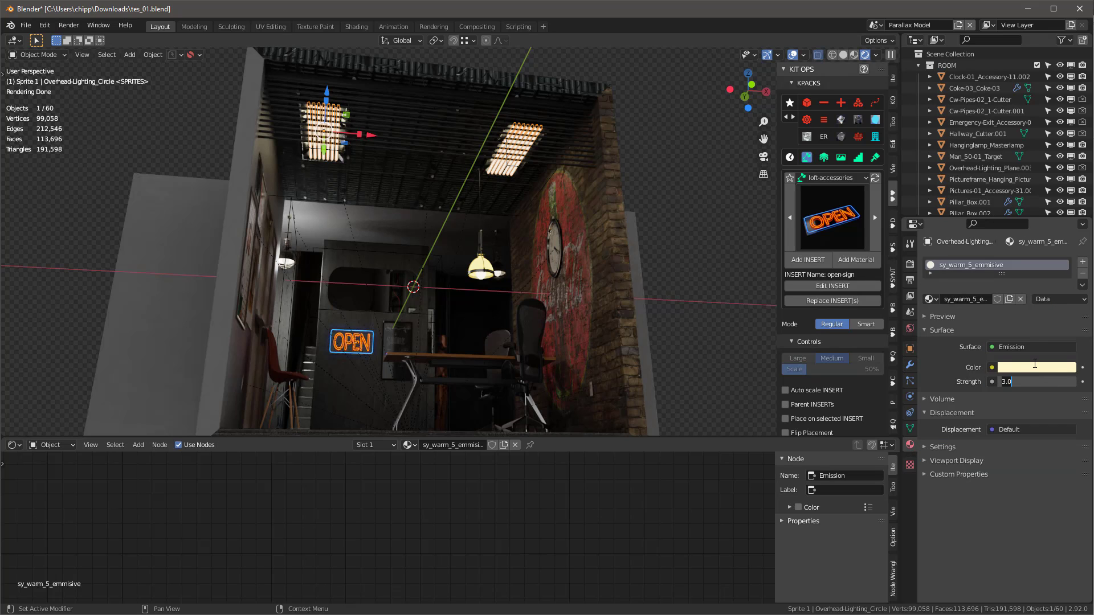
text(2)
key(Return)
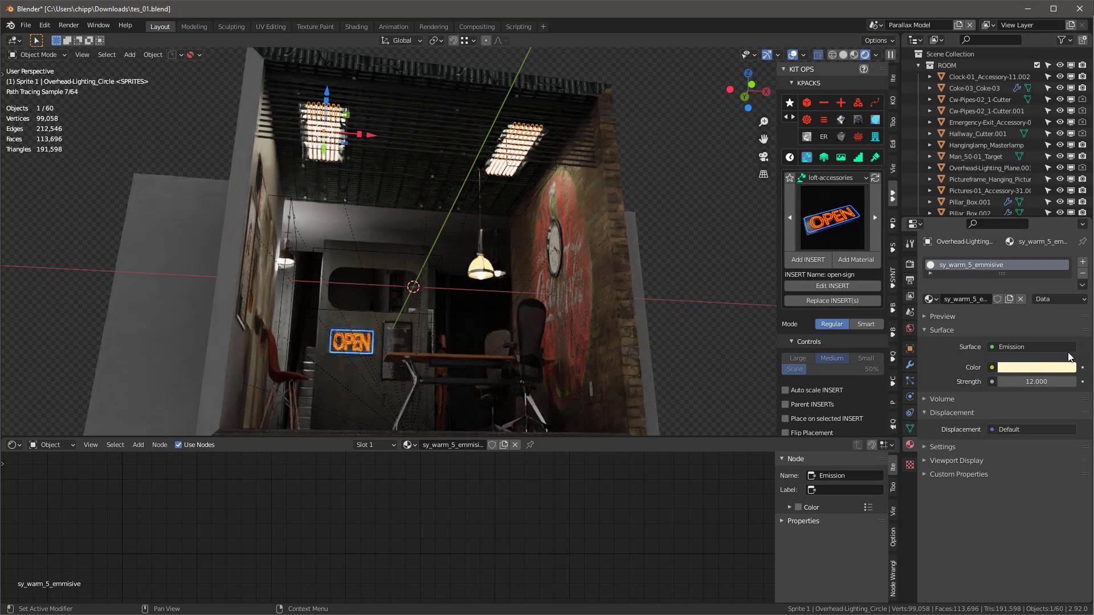
- Raise the overhead lighting material's emission strength to 20
middle_drag(401, 169, 394, 187)
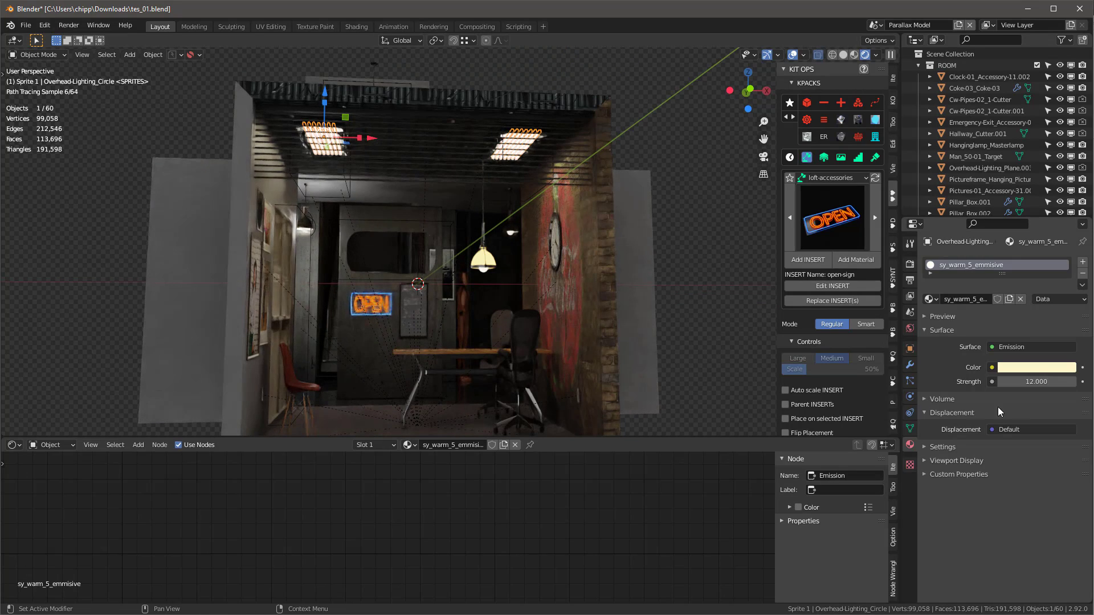
click(1051, 380)
text(20)
key(Return)
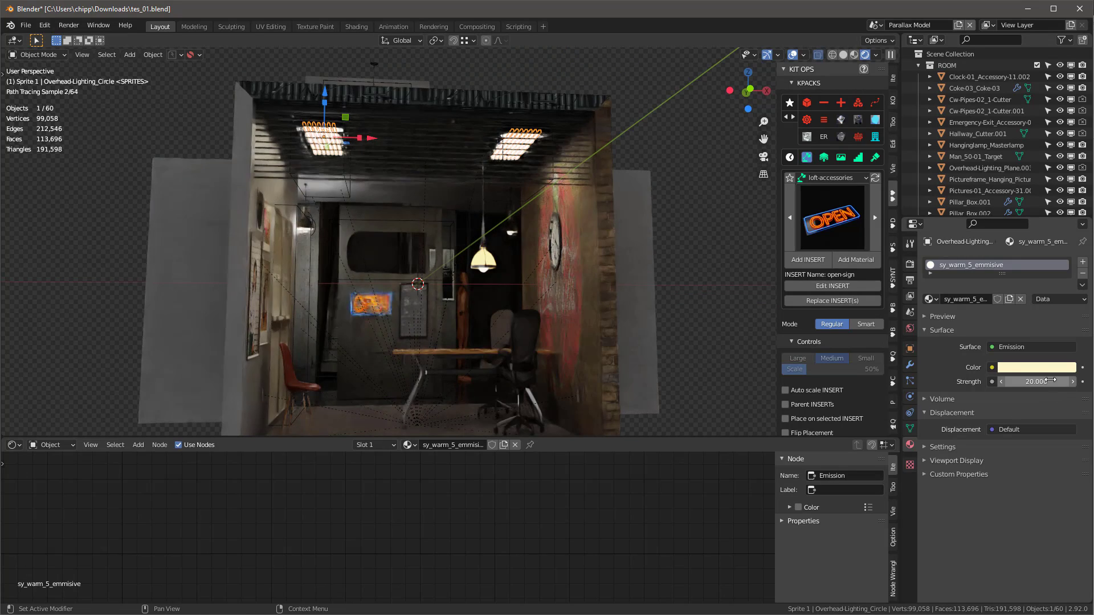
- Set the emission strength of the pendant ceiling lamp's sy_yellow_5_emmisive.001 material to 15
mouse_move(398, 250)
middle_down()
mouse_move(379, 244)
mouse_move(385, 231)
mouse_move(401, 234)
mouse_move(477, 167)
middle_up()
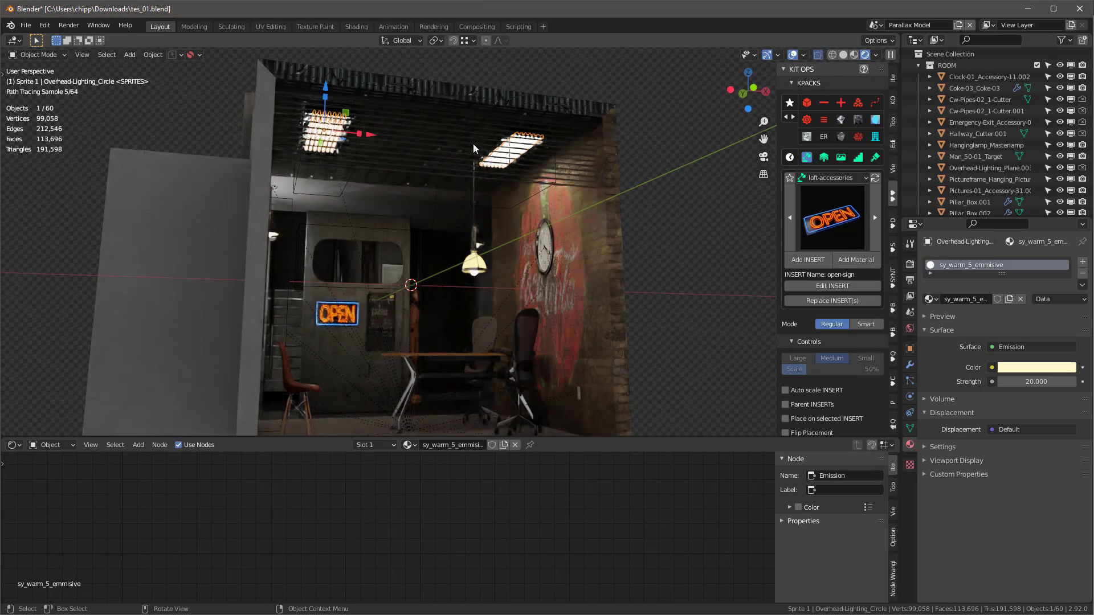
scroll(528, 186, up, 3)
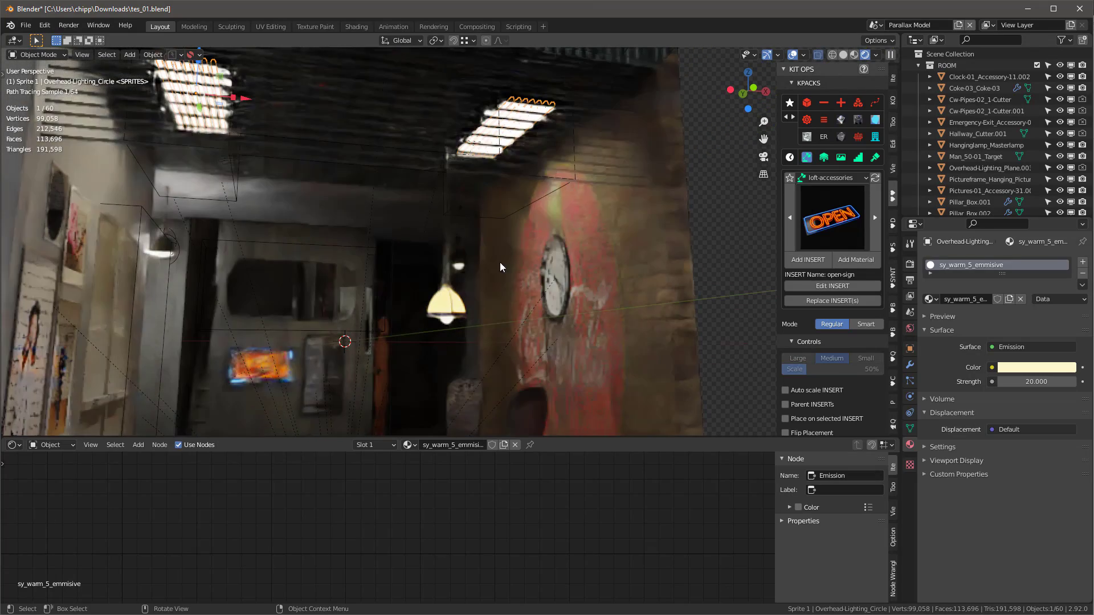
click(449, 320)
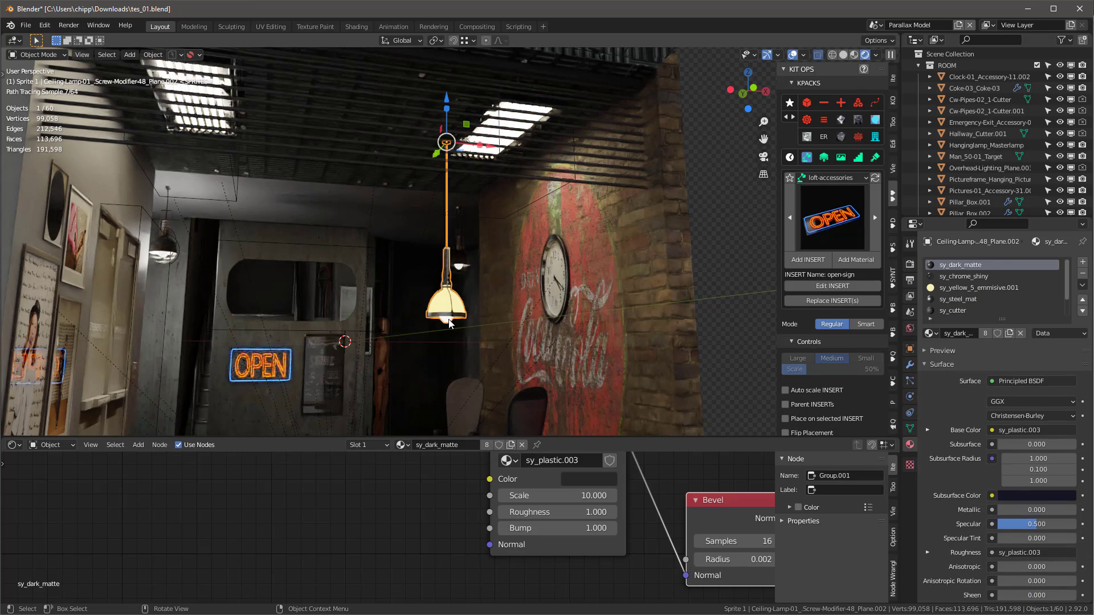
click(949, 288)
click(1042, 416)
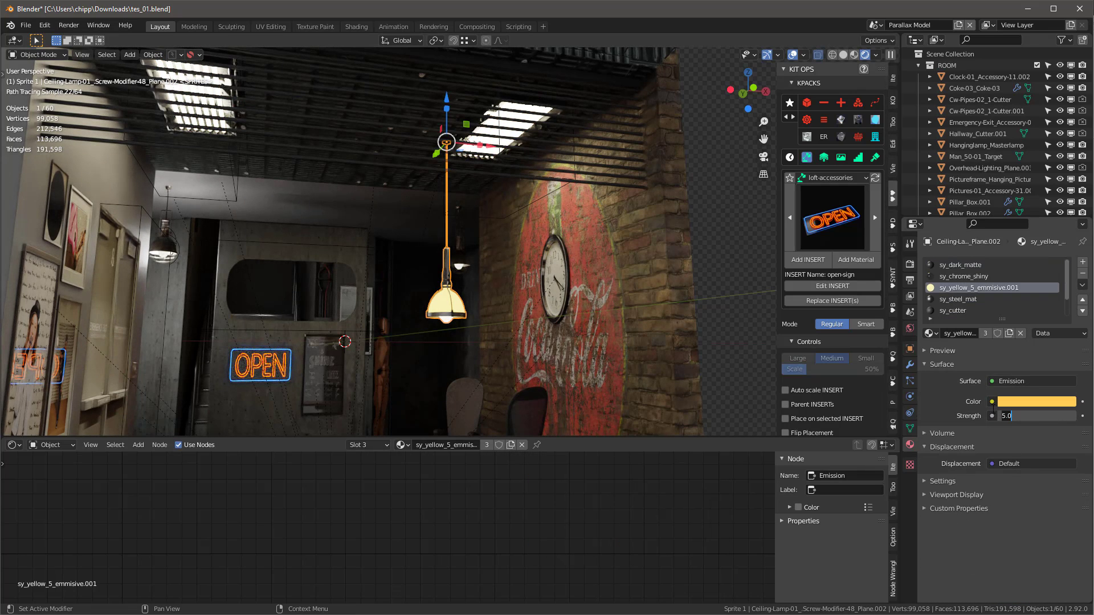
text(15)
key(Return)
- Set the emission strength of the small hanging lamp's "hanging lamp light bulb" material to 15
middle_drag(562, 285, 450, 265)
click(476, 322)
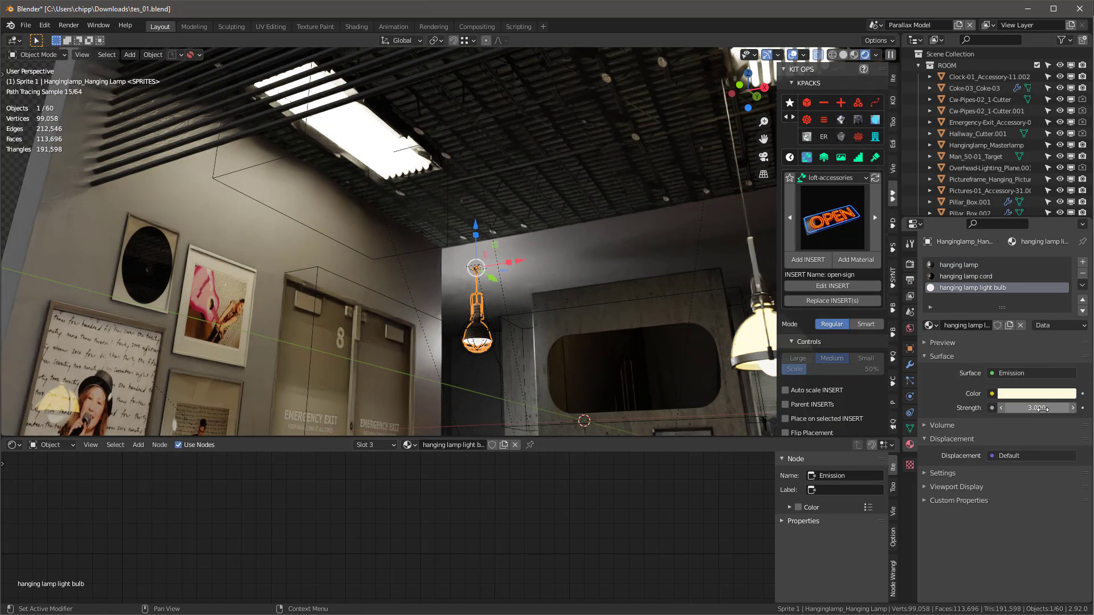
key(Return)
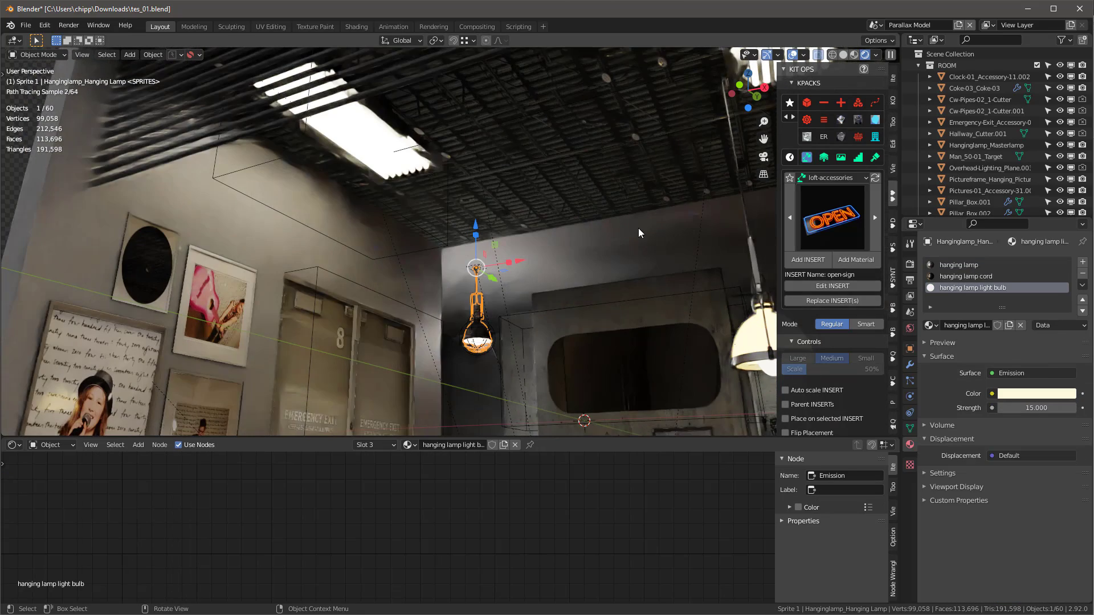
- Switch to material preview shading, add a point light at the 3D cursor and raise it about 0.54 m along Z
scroll(513, 185, down, 3)
mouse_move(510, 192)
middle_down()
mouse_move(494, 193)
mouse_move(505, 184)
mouse_move(592, 220)
mouse_move(576, 189)
mouse_move(524, 199)
mouse_move(555, 210)
mouse_move(545, 221)
mouse_move(500, 200)
mouse_move(542, 220)
middle_up()
key(z)
click(552, 273)
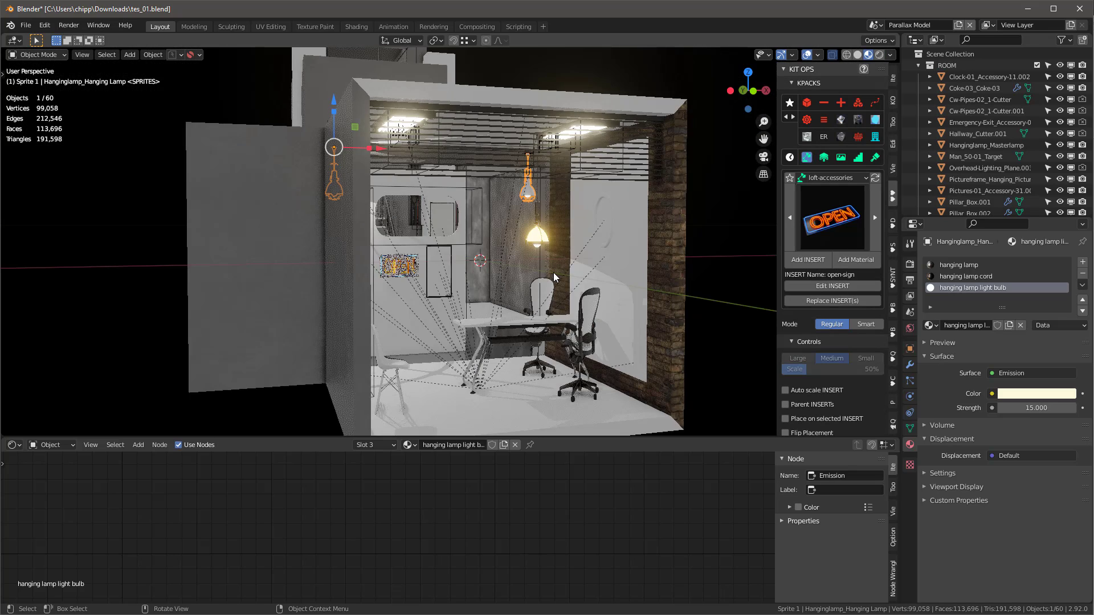
key(shift+a)
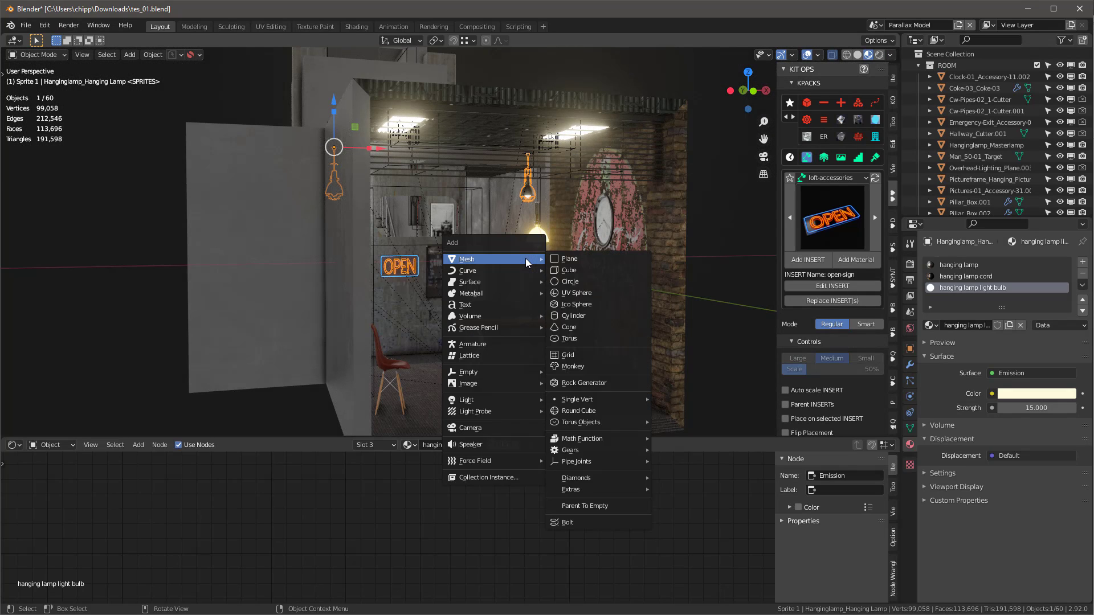
mouse_move(488, 409)
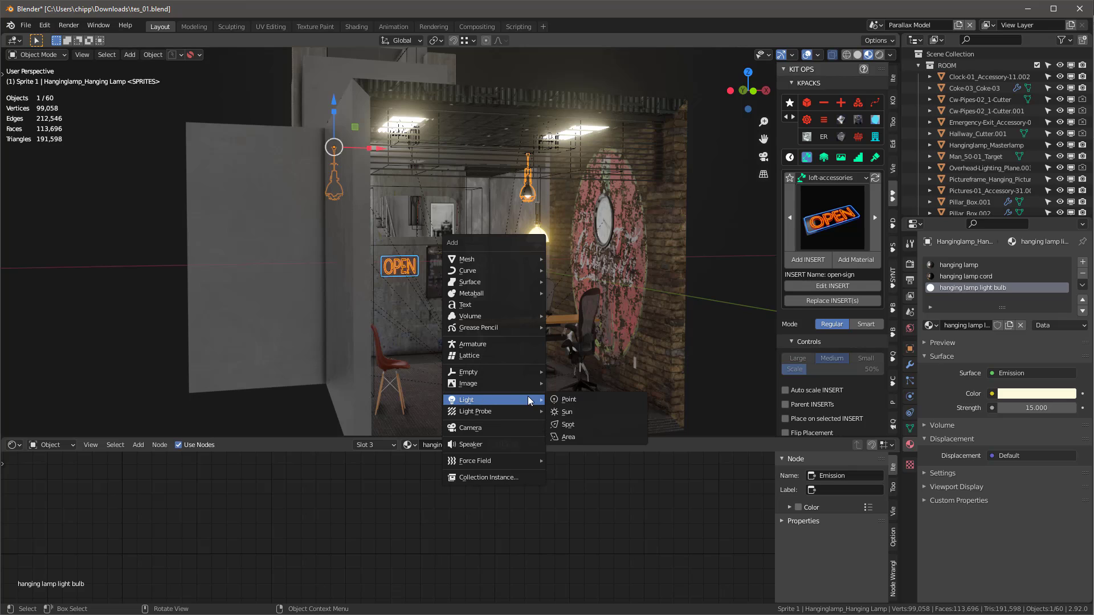
click(582, 402)
key(g)
key(z)
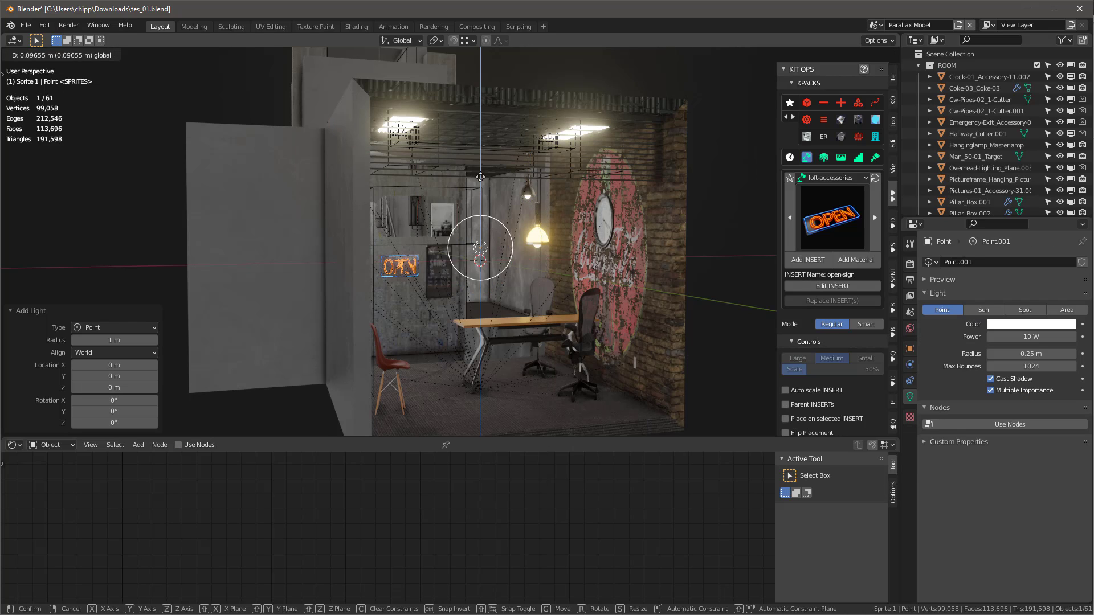
click(491, 188)
- In a wireframe top view, move the point light about 1.38 m in X and 4.35 m in Y into the small back room
mouse_move(492, 188)
middle_down()
mouse_move(515, 219)
mouse_move(609, 259)
middle_up()
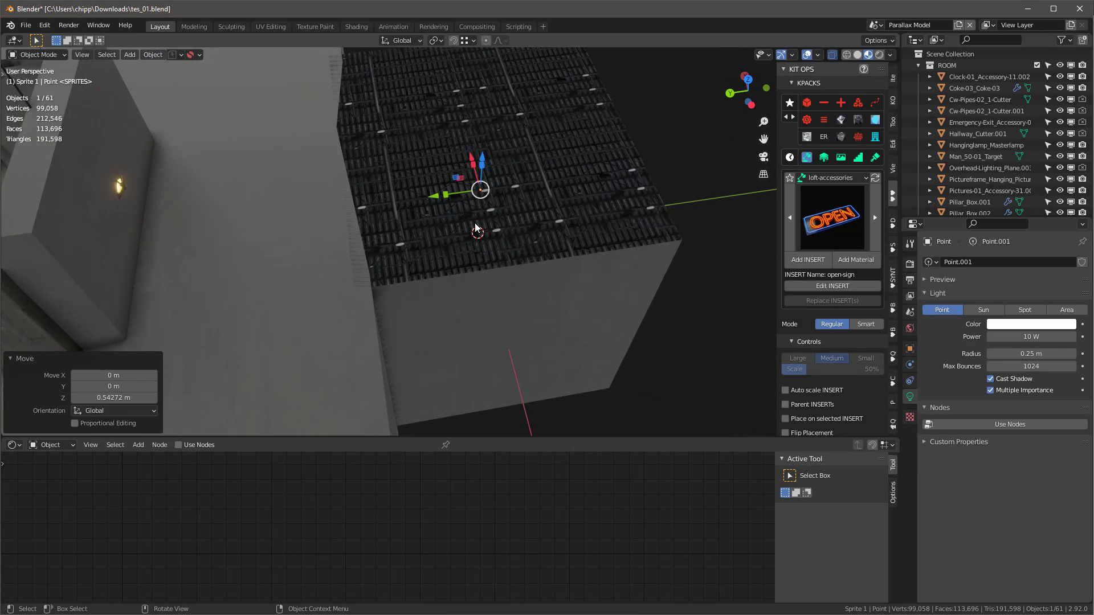
scroll(474, 226, down, 6)
alt+middle_drag(474, 226, 481, 249)
key(z)
click(390, 249)
key(KP_5)
key(g)
click(243, 149)
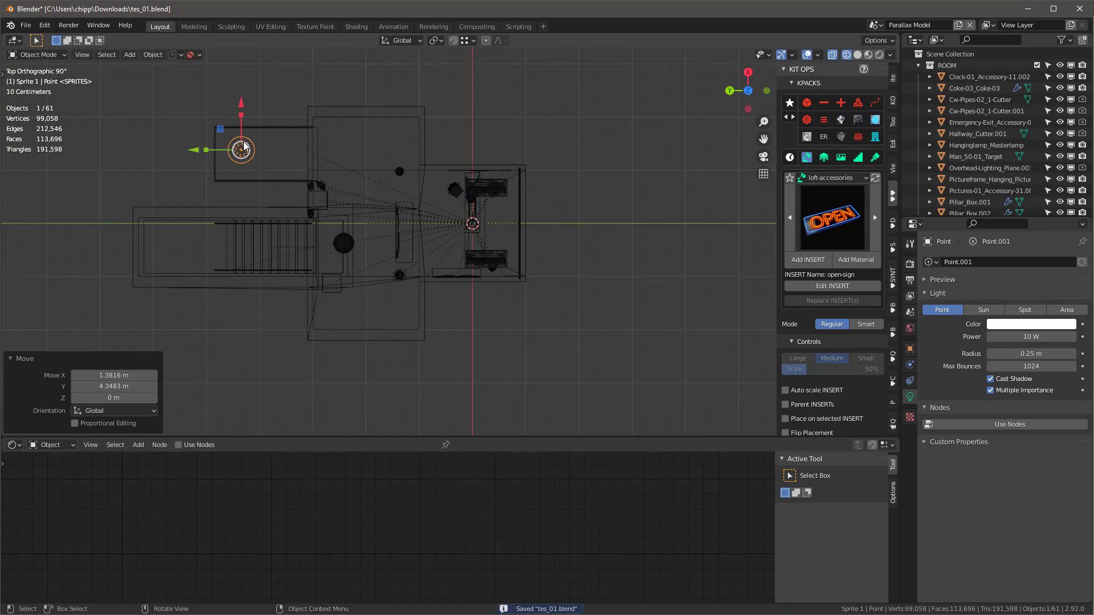
- Return to rendered shading with the room's front in view and raise the point light about 0.35 m along Z
middle_drag(244, 149, 217, 82)
key(KP_0)
key(z)
click(398, 69)
middle_drag(433, 227, 541, 289)
key(KP_5)
scroll(365, 263, up, 4)
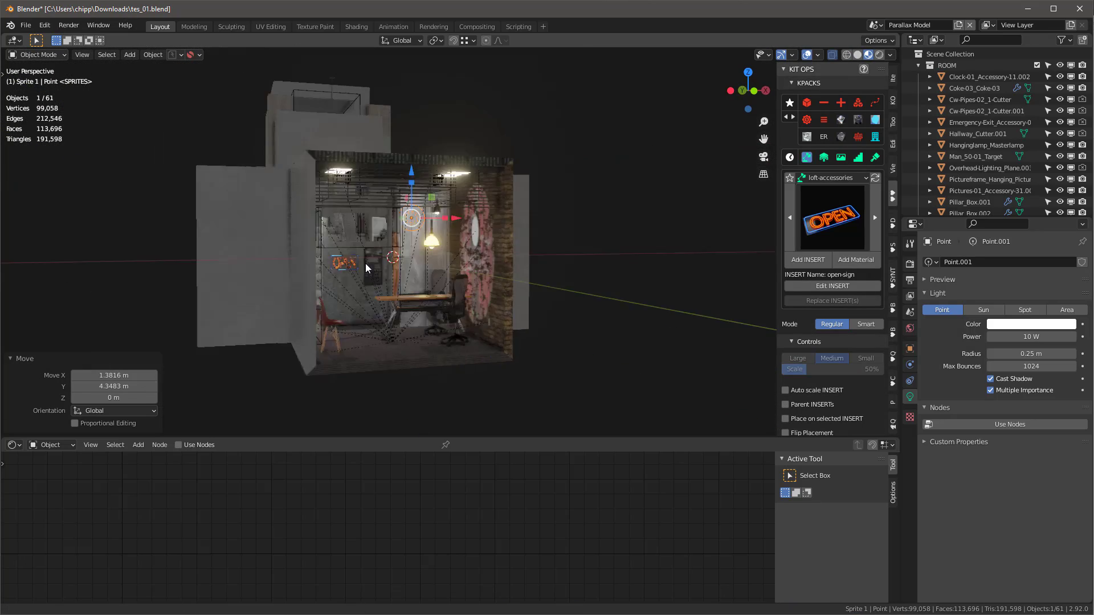
middle_drag(364, 264, 514, 214)
scroll(525, 208, up, 2)
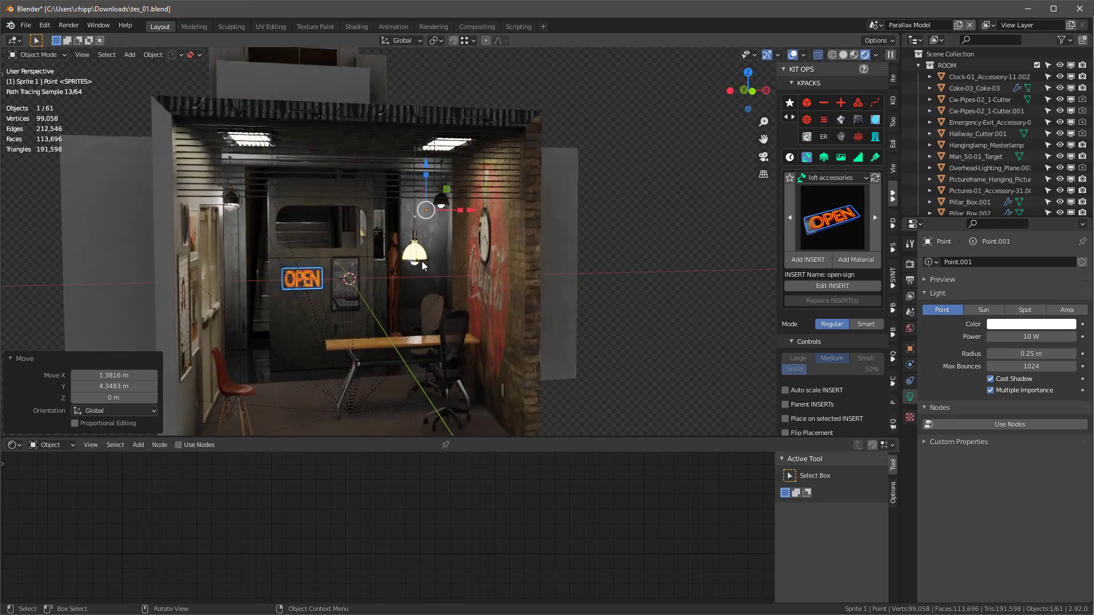
middle_drag(422, 261, 425, 266)
drag(426, 166, 427, 141)
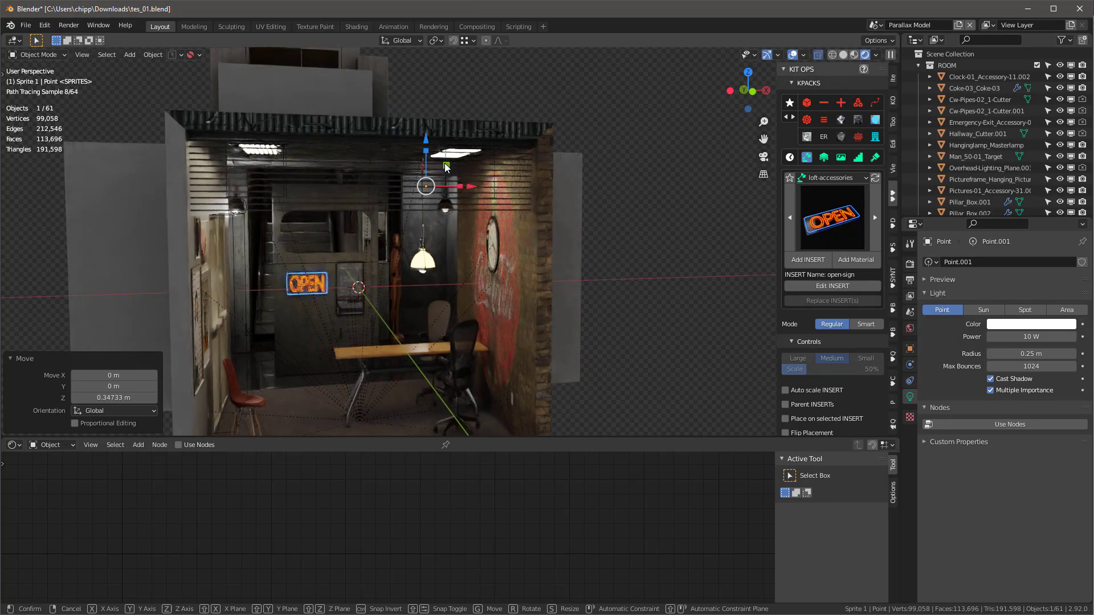
- Move the point light about -0.6 m along the Y axis
key(g)
key(y)
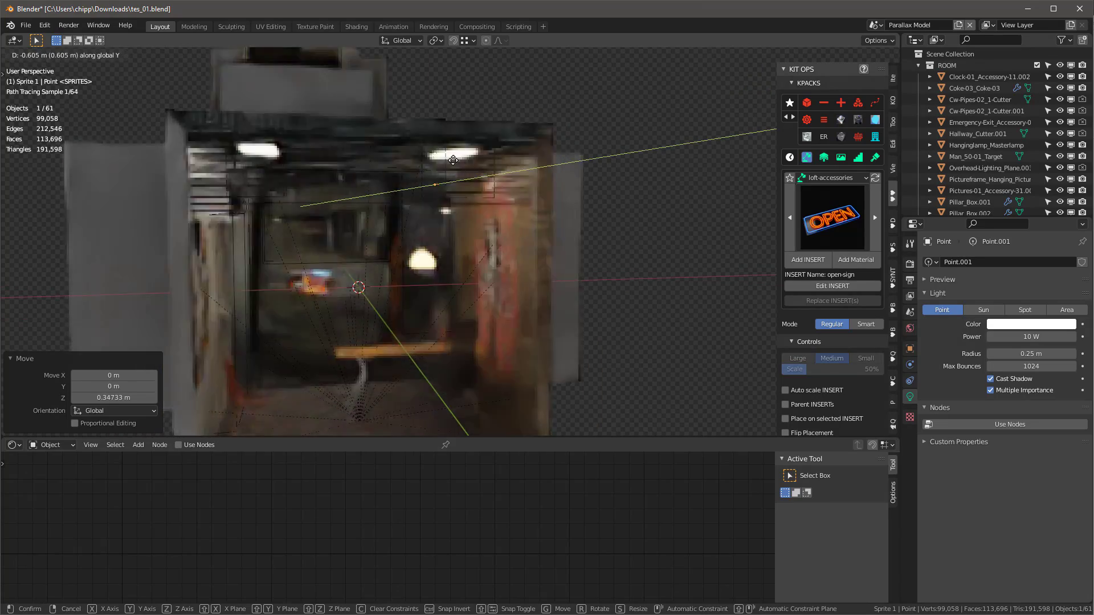
click(455, 164)
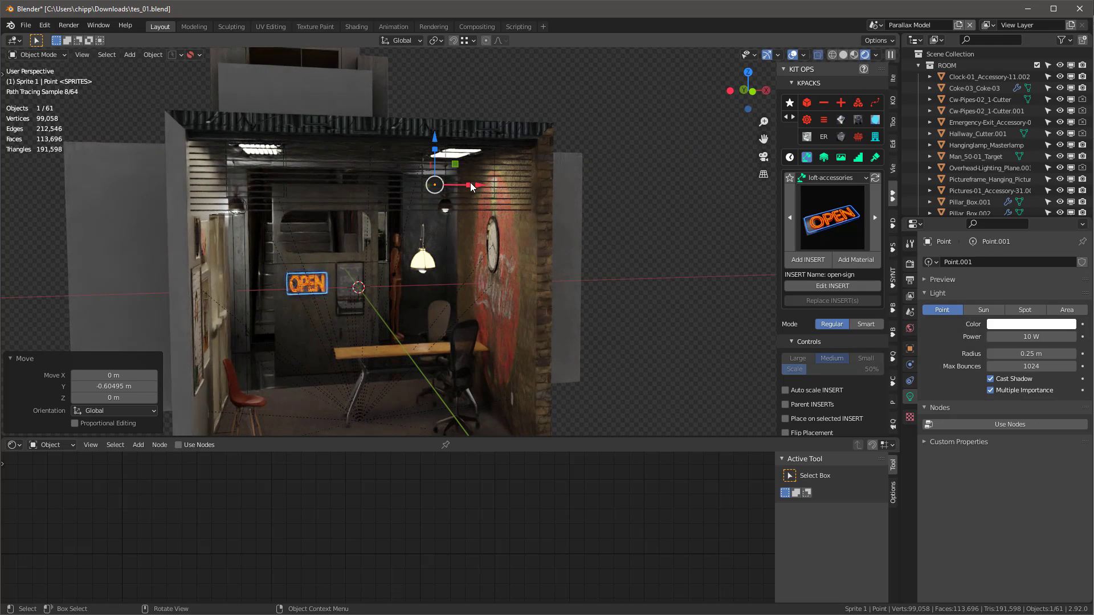
- Duplicate the point light and place the copy about -2.09 m along the X axis
key(shift+d)
key(x)
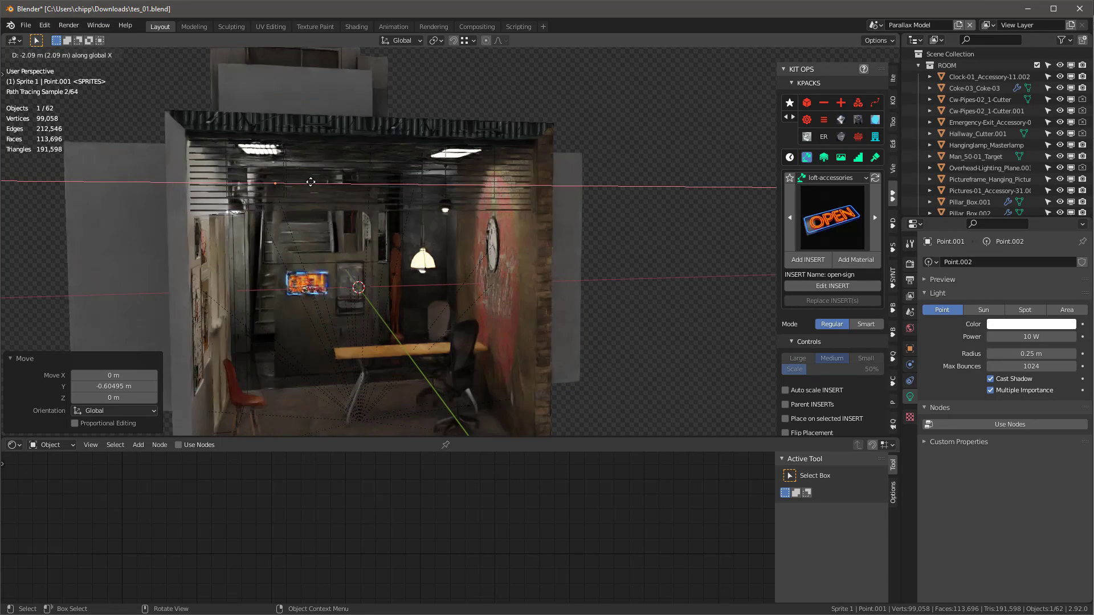
click(310, 180)
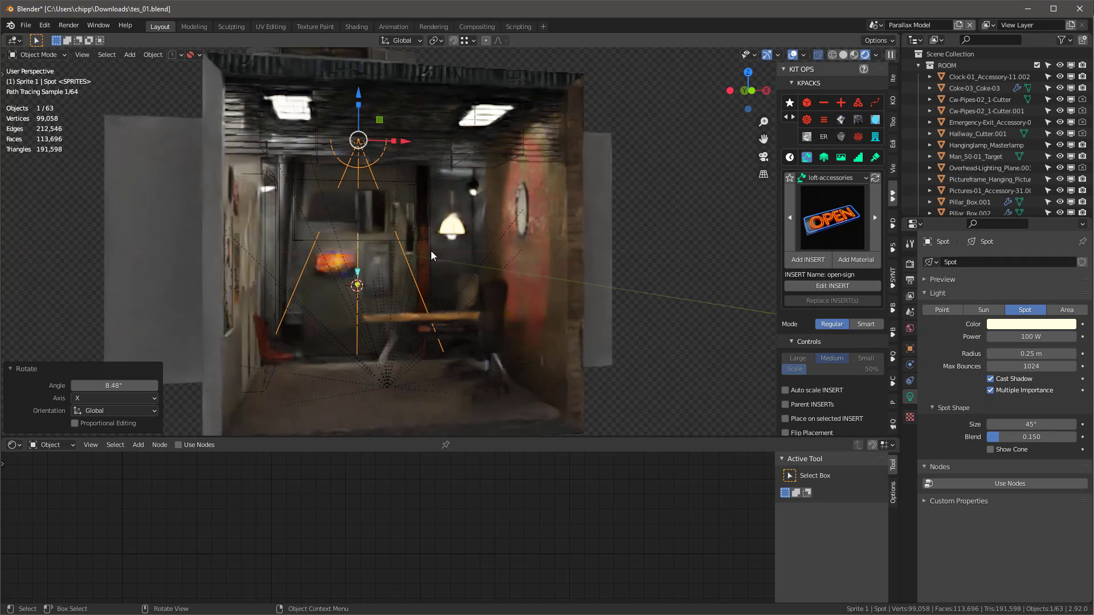
- Display the World shader nodes and set the strength of the Background node fed by 3 Panels Straight CW.hdr to 1
click(43, 446)
click(48, 468)
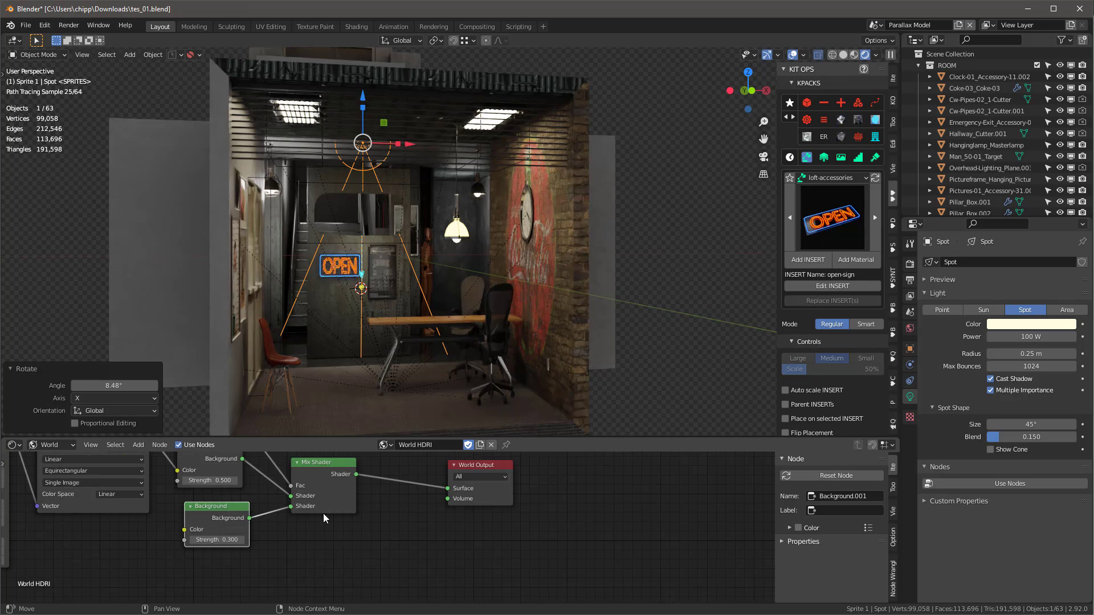
scroll(323, 518, down, 4)
middle_drag(324, 518, 484, 577)
scroll(300, 537, up, 9)
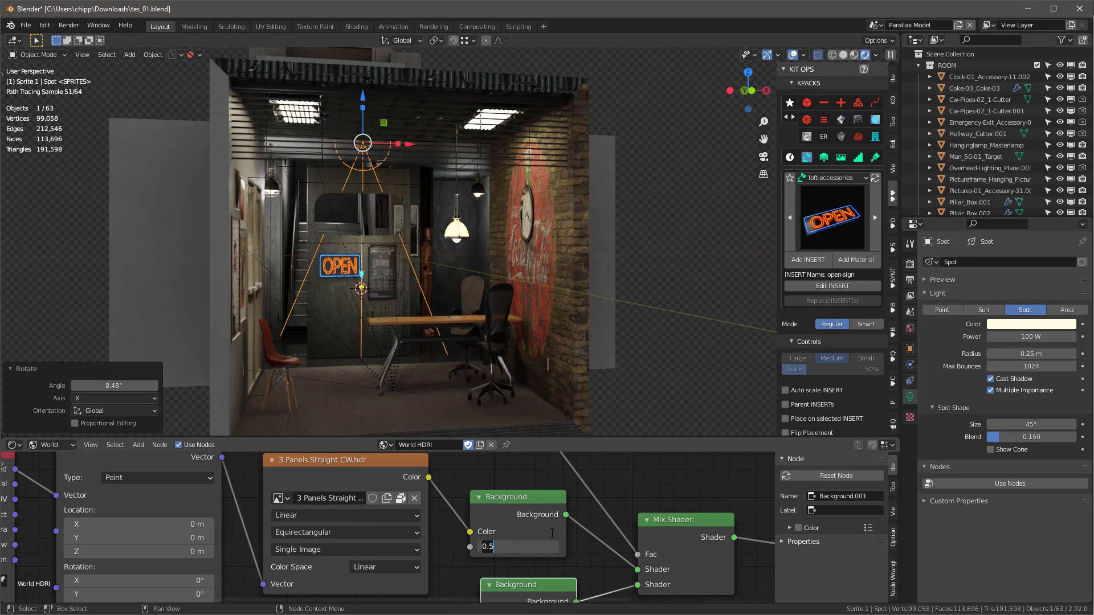
text(1)
key(Return)
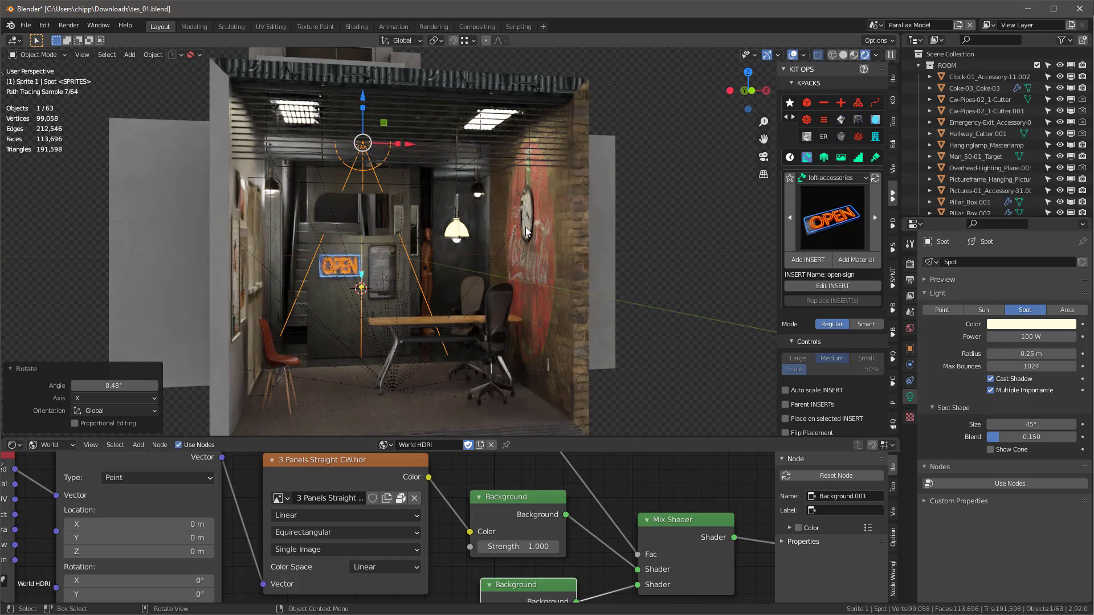
- Darken the Master Room's ik-carpet-11 material by moving its color curve point to about X 0.673, Y 0.300
scroll(497, 210, down, 4)
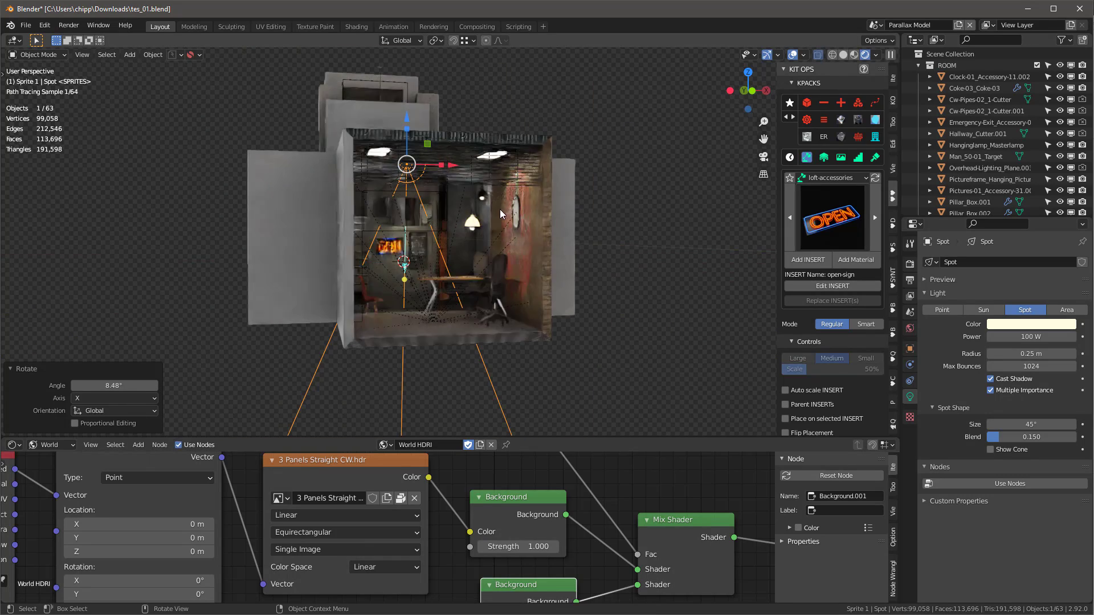
click(464, 333)
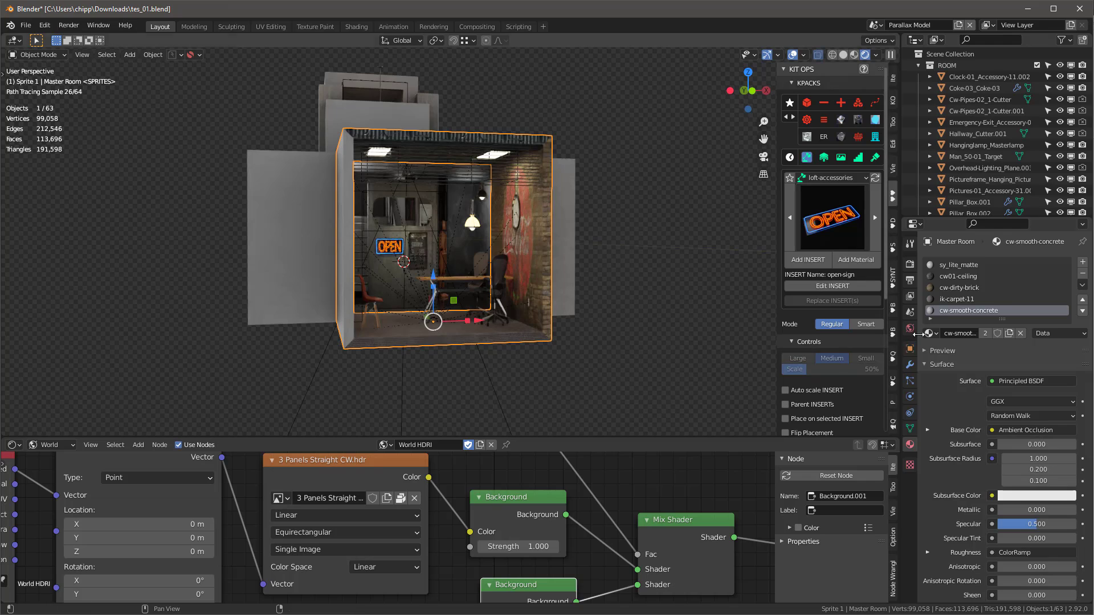
click(957, 299)
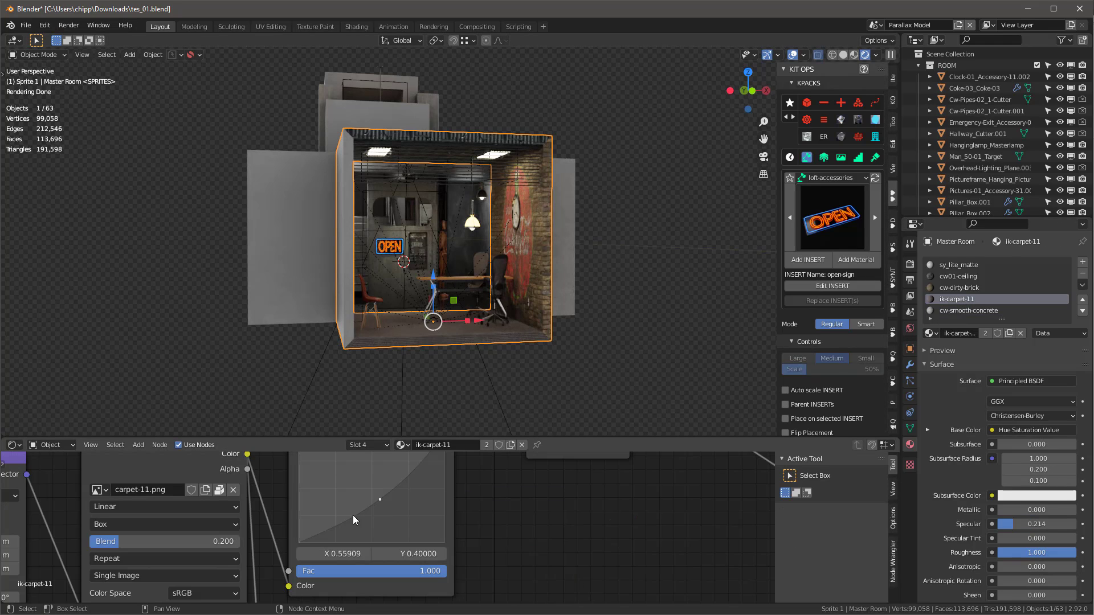
scroll(372, 513, up, 1)
drag(381, 495, 409, 509)
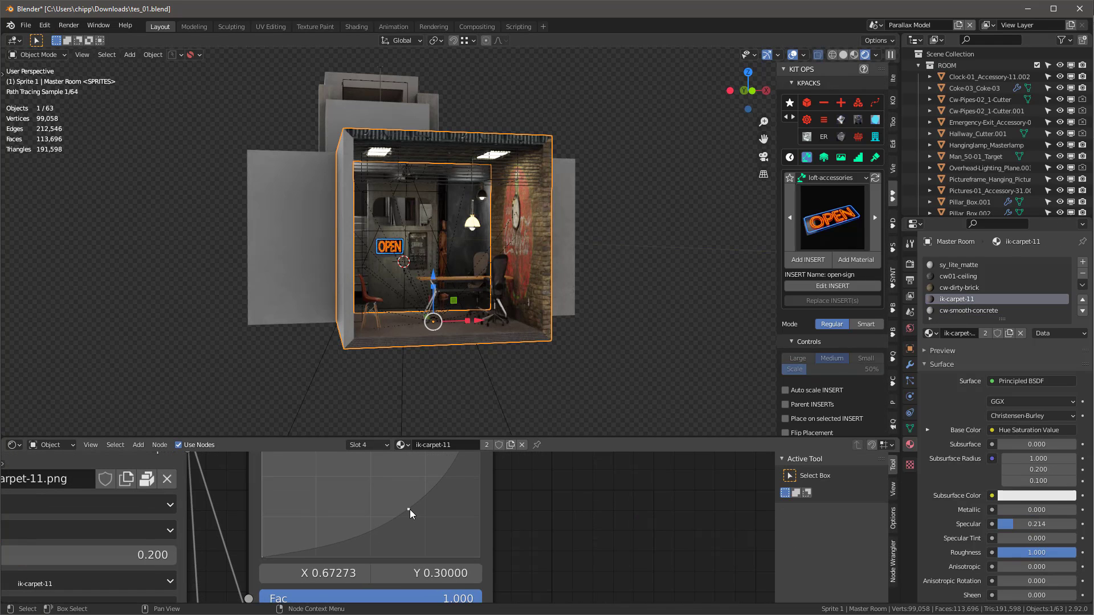
- Check the darkened carpet in the rendered room, switch to material preview shading and save the file
middle_drag(439, 329, 477, 314)
scroll(519, 285, up, 3)
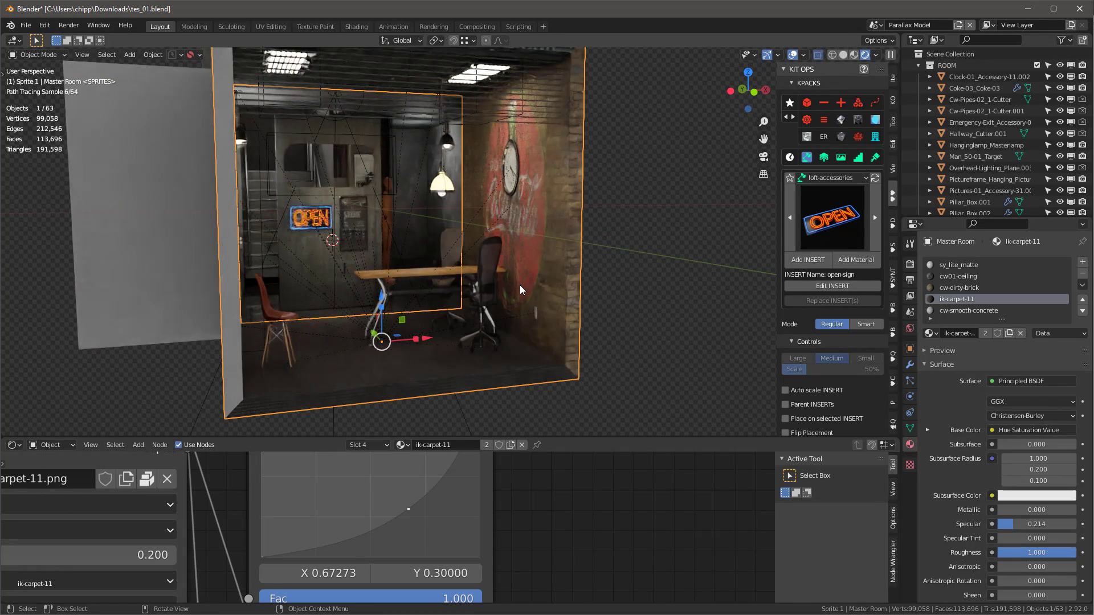
middle_drag(520, 285, 505, 282)
scroll(505, 282, down, 2)
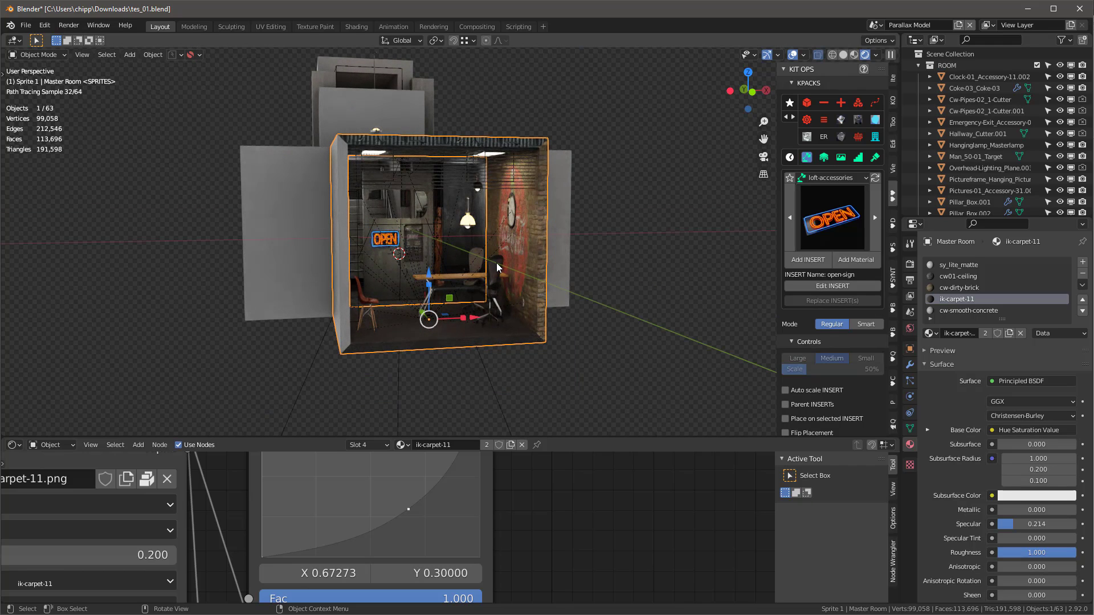
key(z)
click(598, 346)
key(ctrl+s)
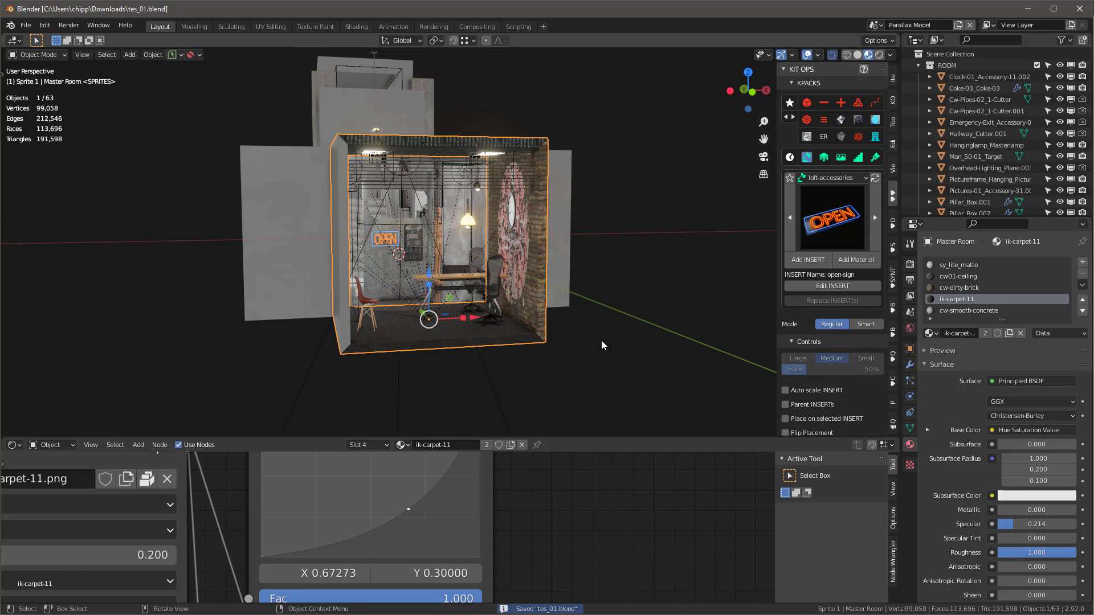
- Run KIT OPS Parallax test renders of Sprite 2 and Sprite 3, closing each render window after viewing
click(892, 101)
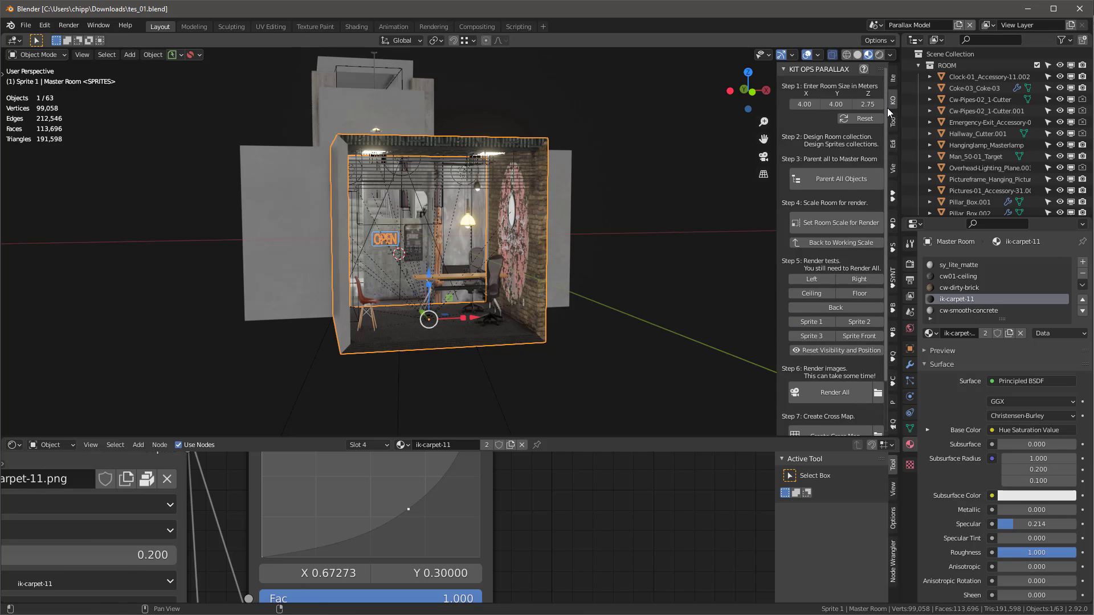
scroll(826, 245, down, 3)
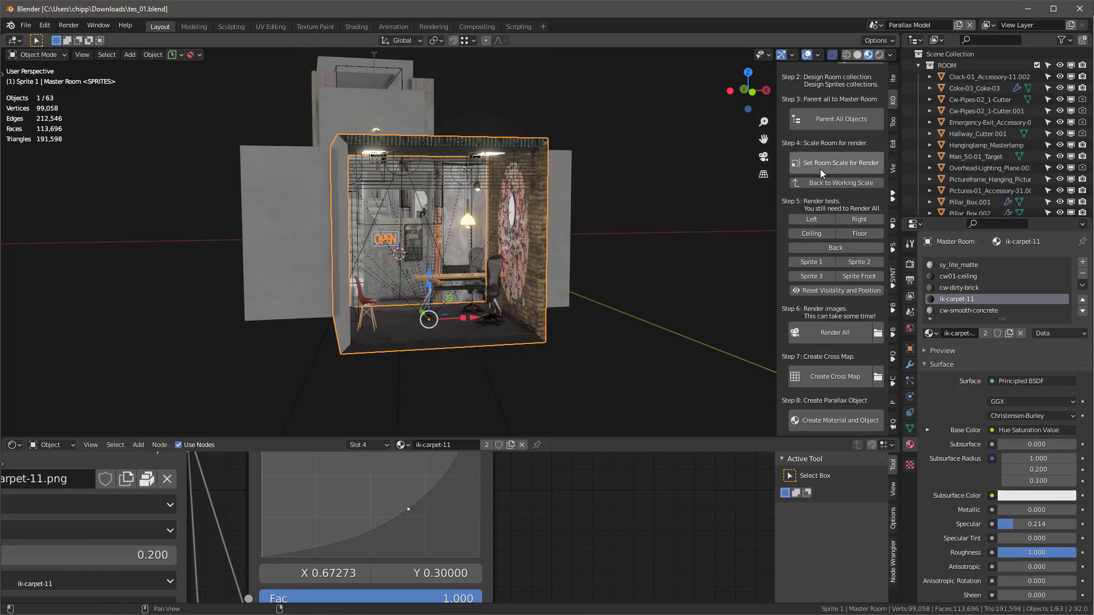
mouse_move(467, 247)
middle_down()
mouse_move(443, 240)
mouse_move(507, 246)
mouse_move(484, 245)
middle_up()
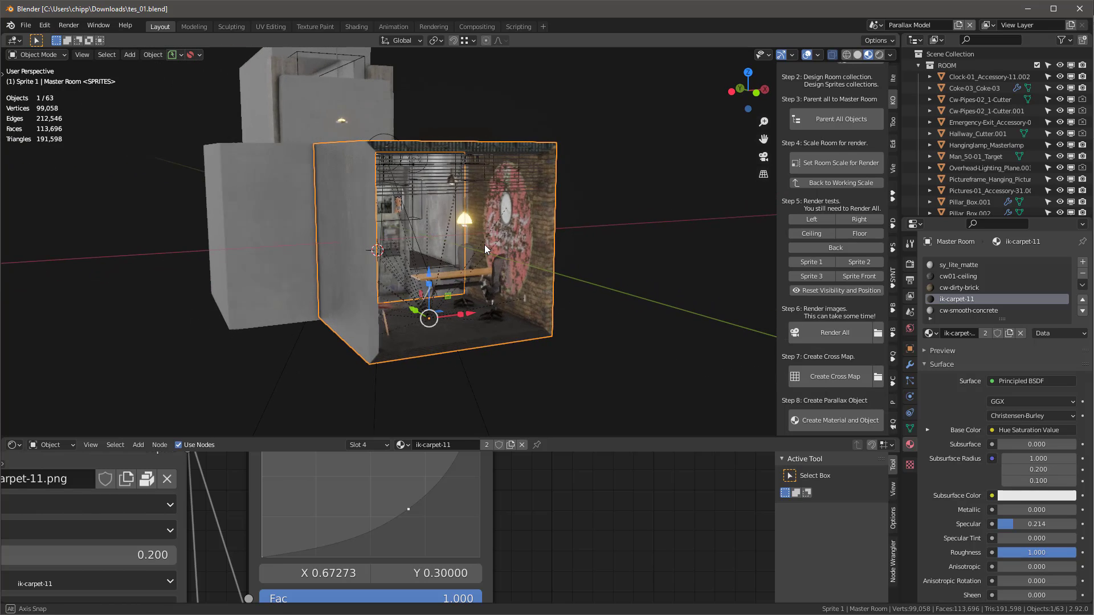
click(859, 261)
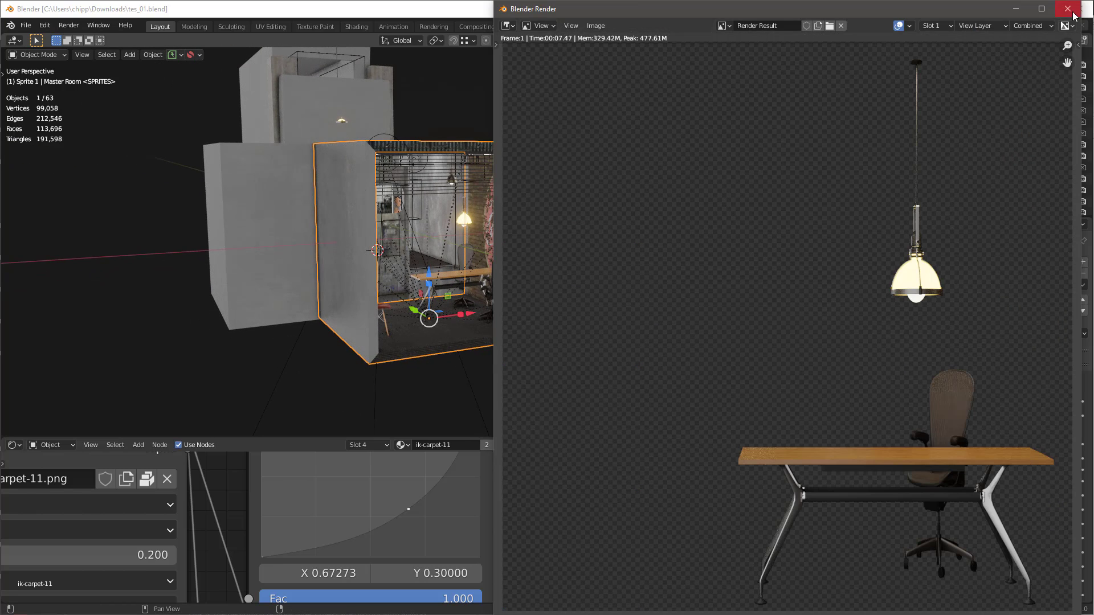
click(1067, 9)
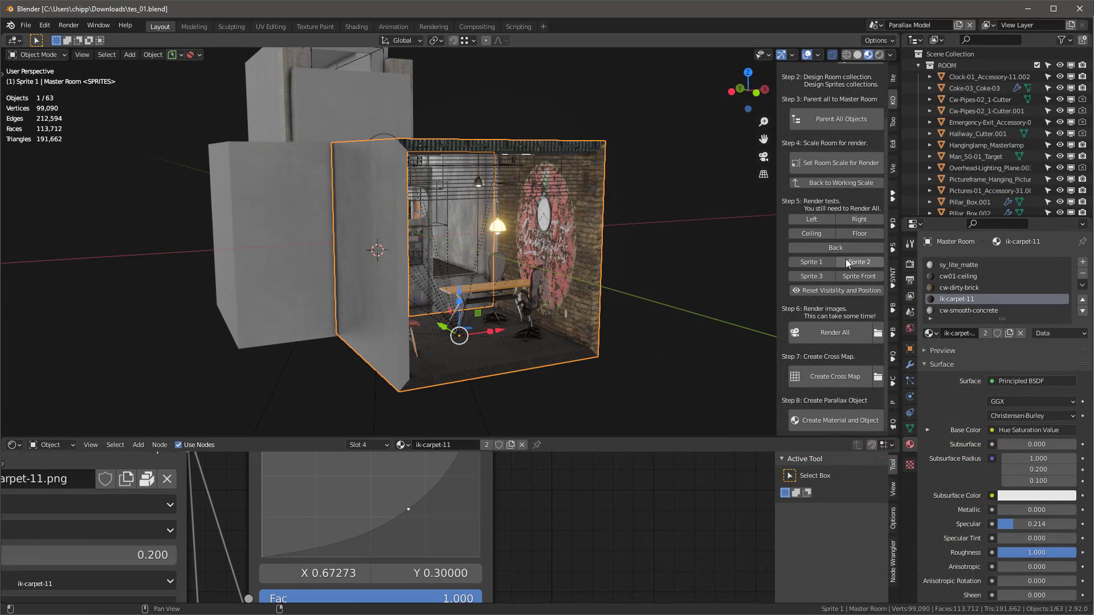
click(809, 275)
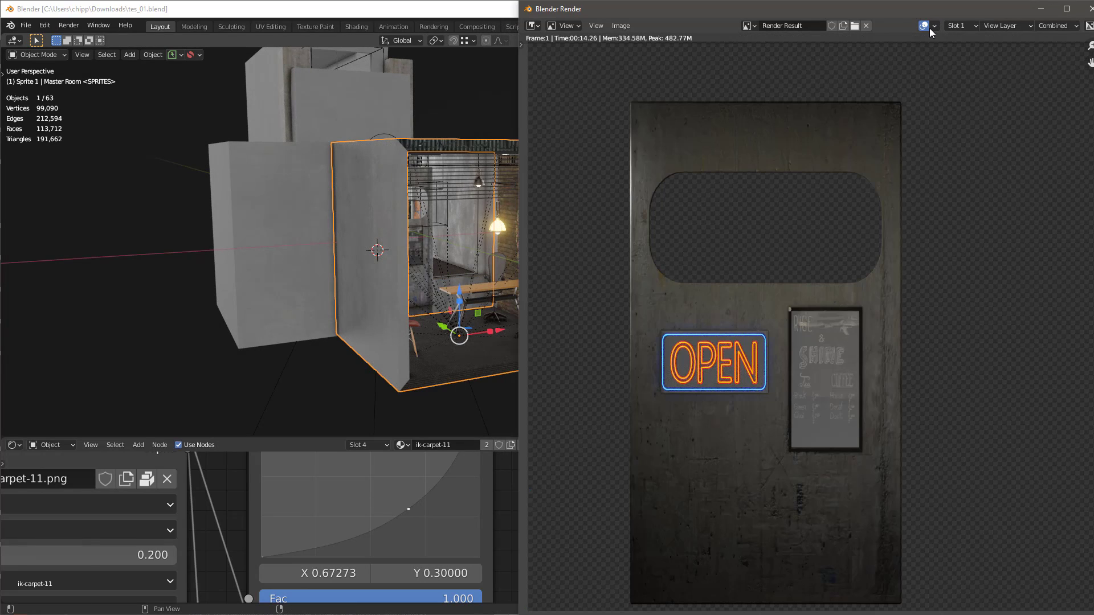
key(Escape)
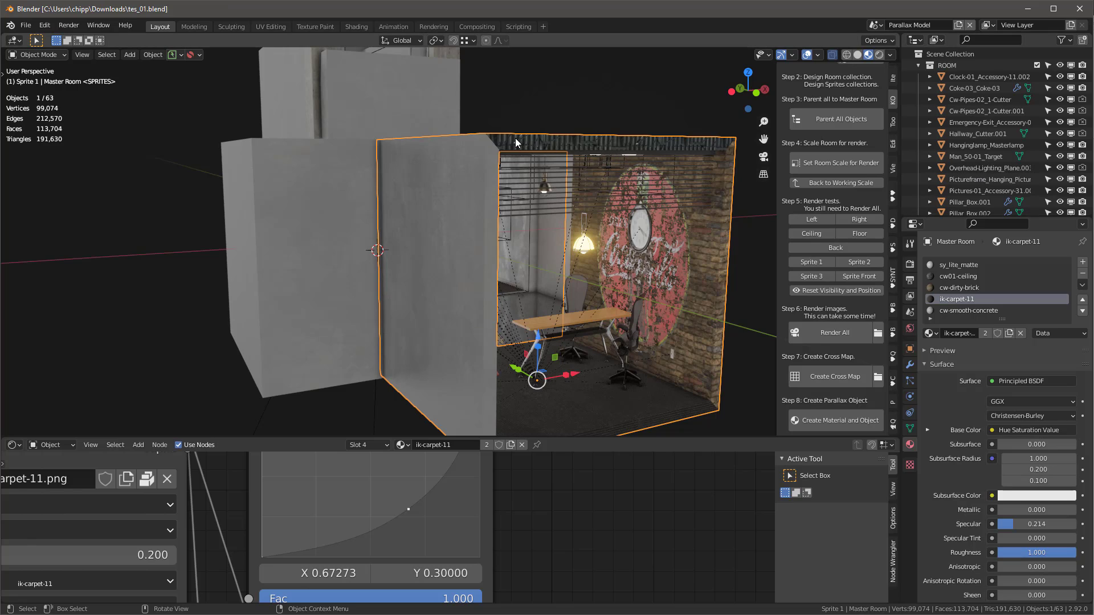
- Open the Render All output folder in File Explorer and narrow the Blender window to sit beside it
click(877, 333)
click(357, 13)
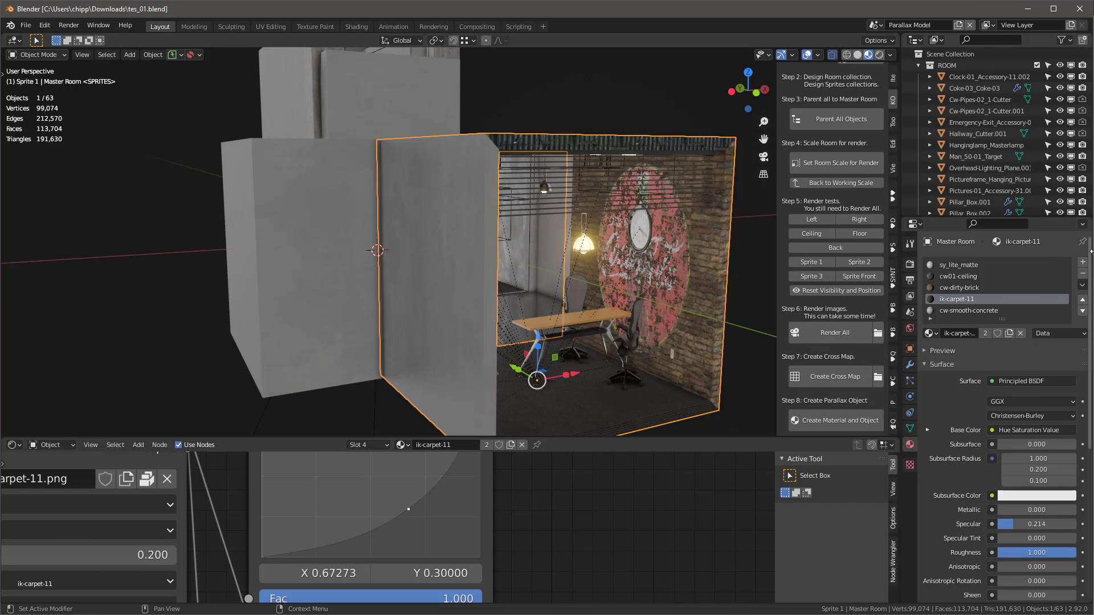
drag(1091, 250, 624, 202)
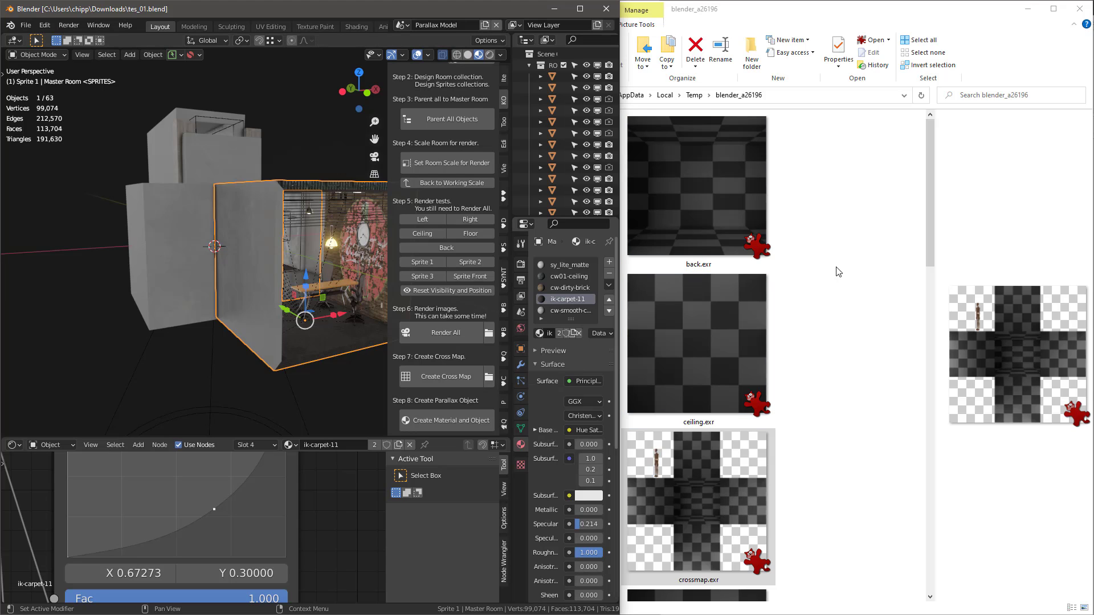
click(873, 265)
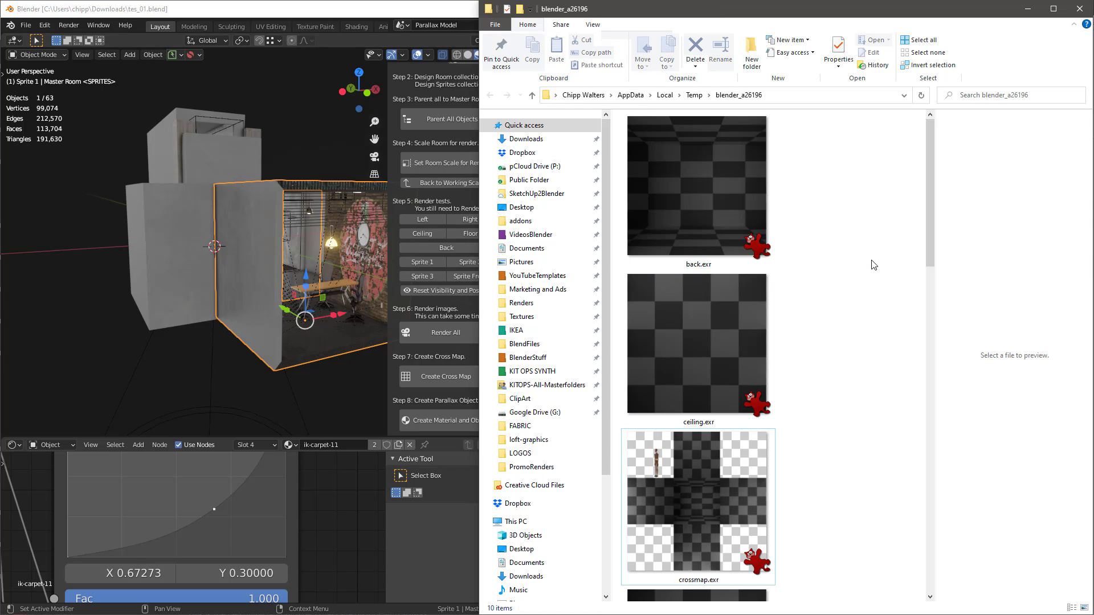
- Delete all old files from the Render All output folder and render all of the room's parallax images
key(ctrl+a)
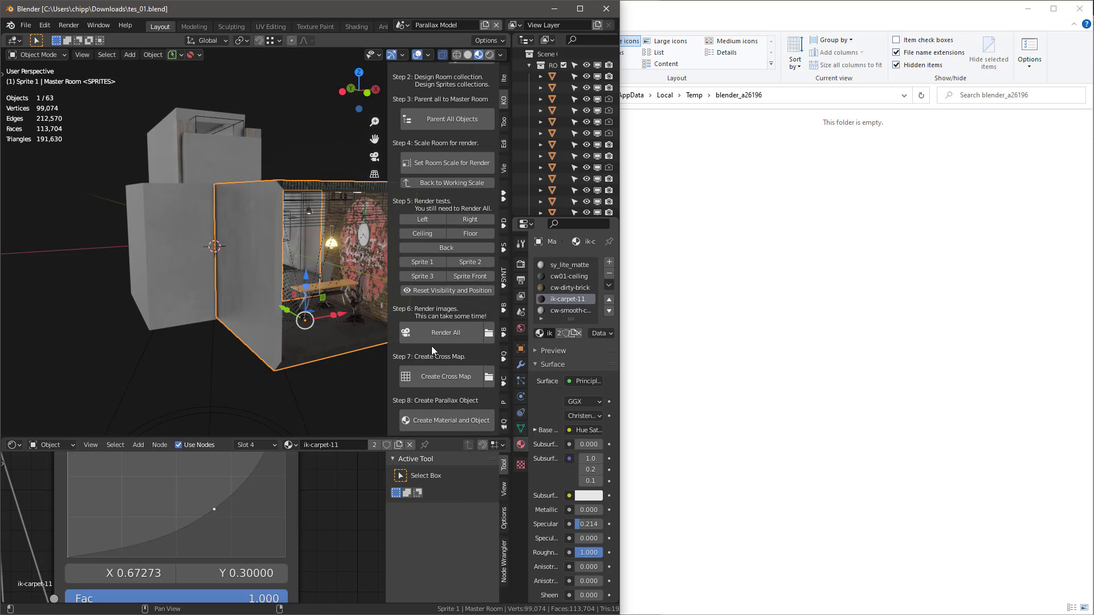
click(444, 333)
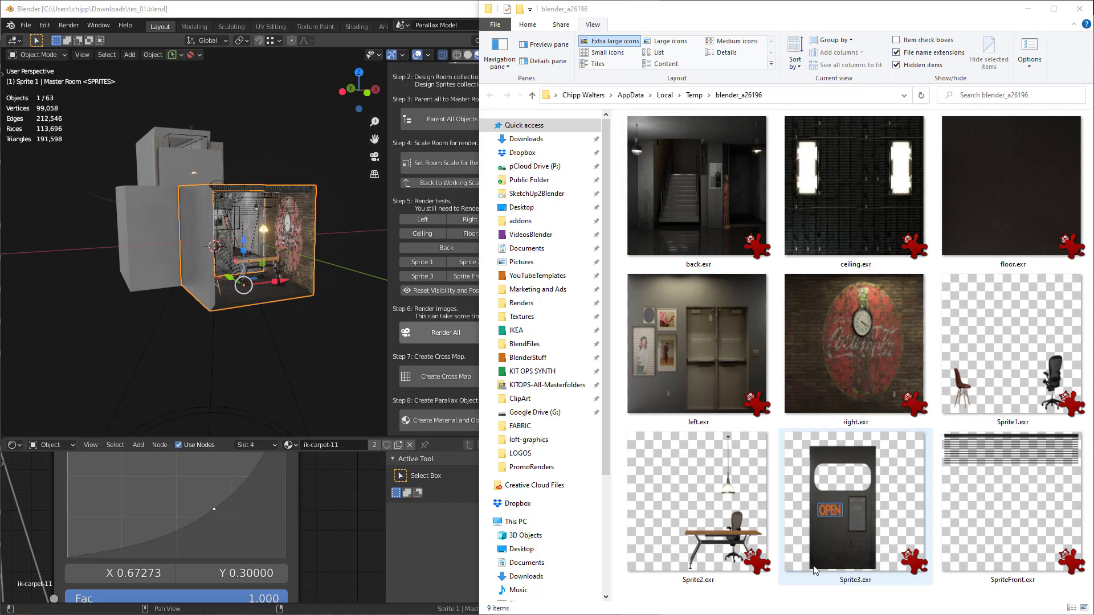
- Maximize the Blender window, create the cross map and generate the parallax material and object
double_click(381, 11)
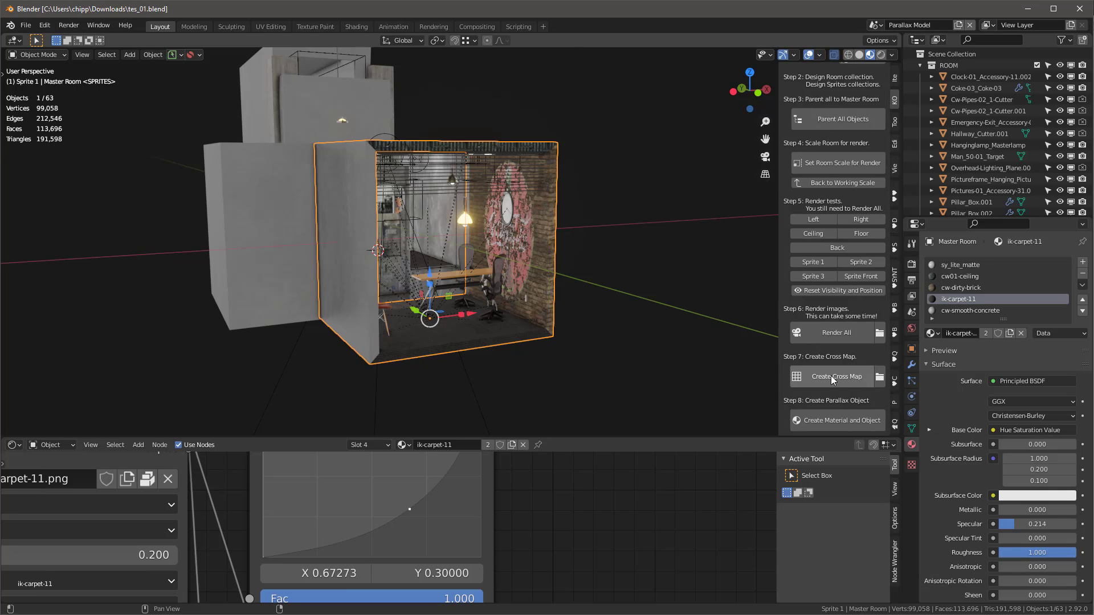
click(832, 378)
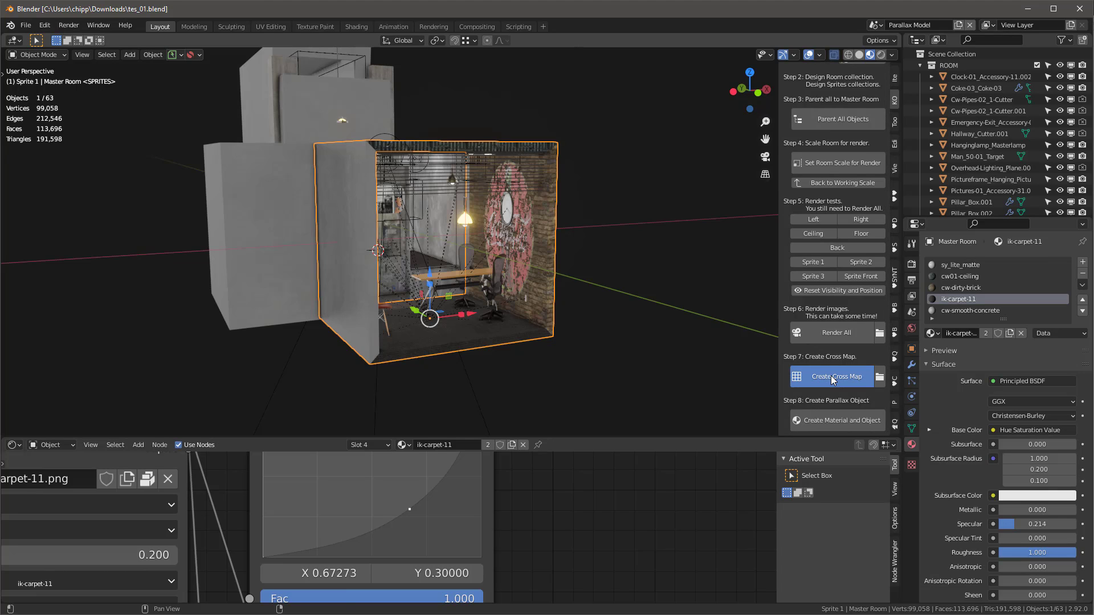
click(838, 421)
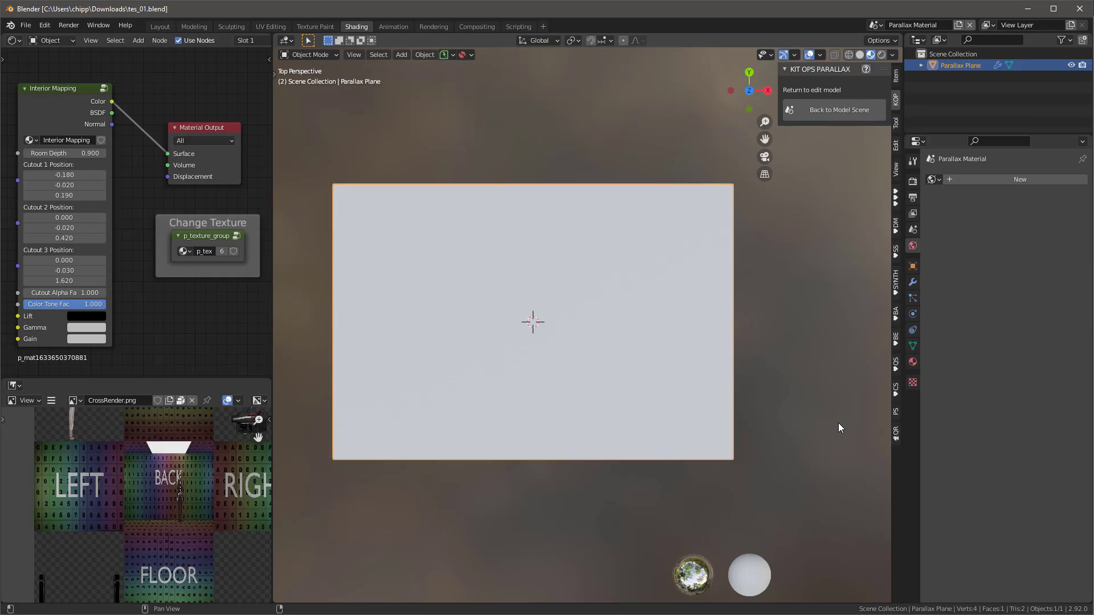
- Set the Interior Mapping node's Cutout 1 X position to 0 and Cutout 3 Z position to 1.000, checking the sprites from several angles
mouse_move(559, 340)
middle_down()
mouse_move(541, 345)
mouse_move(552, 332)
mouse_move(556, 356)
mouse_move(544, 356)
mouse_move(422, 301)
mouse_move(535, 339)
mouse_move(557, 360)
mouse_move(558, 340)
mouse_move(555, 360)
middle_up()
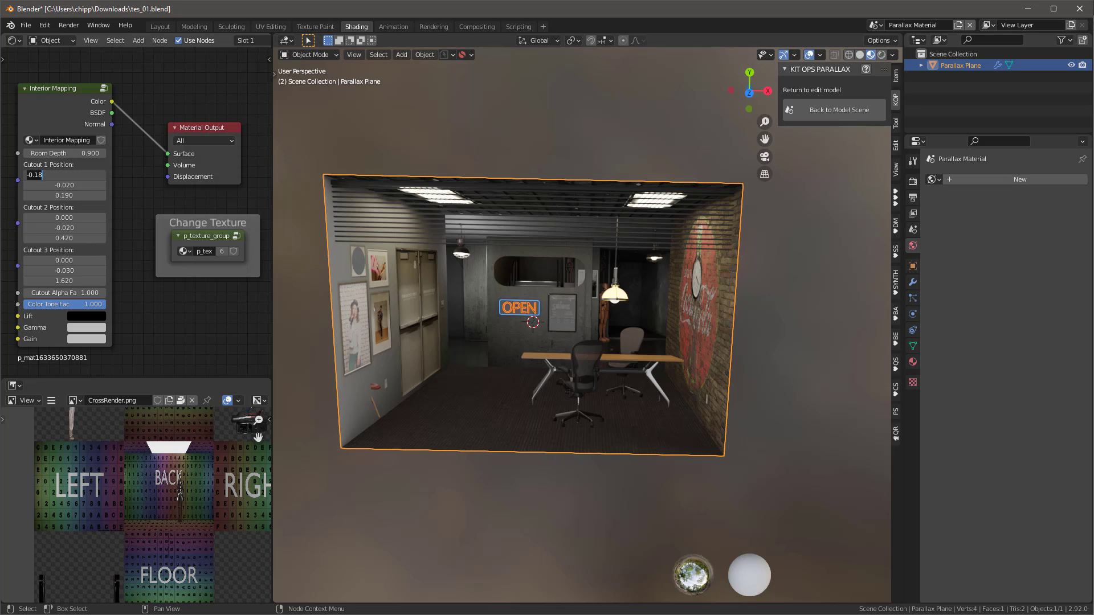
key(Return)
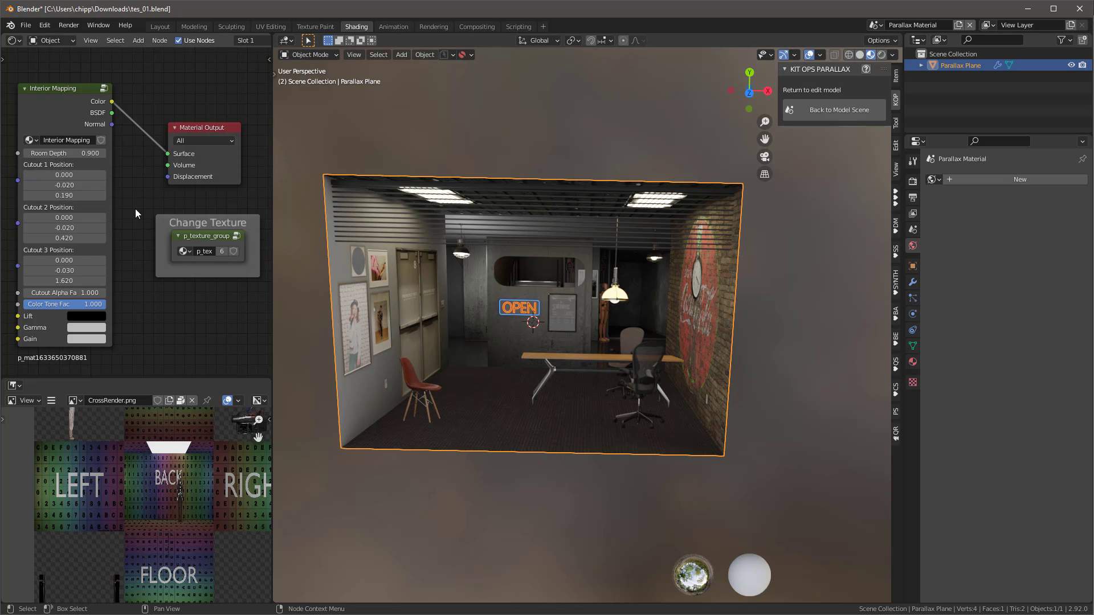
middle_drag(538, 334, 585, 355)
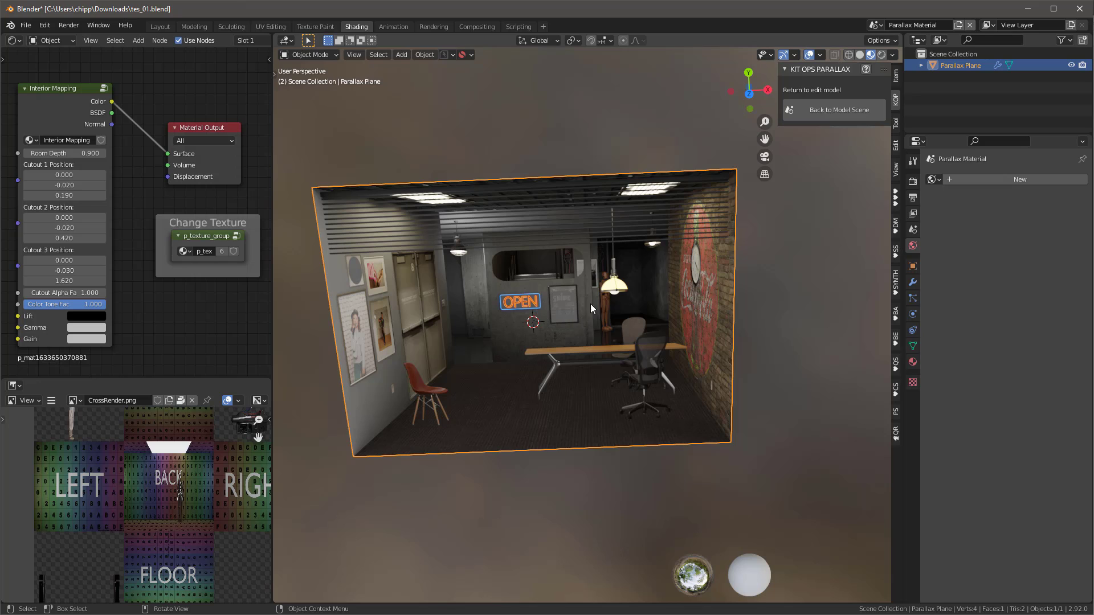
middle_drag(576, 280, 564, 274)
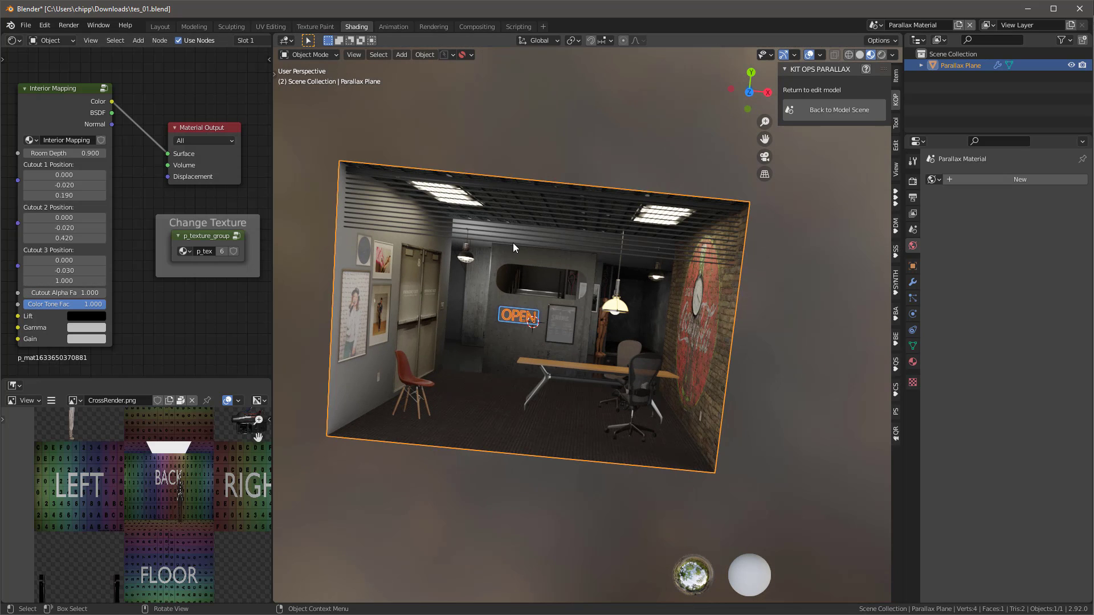
middle_drag(545, 272, 537, 327)
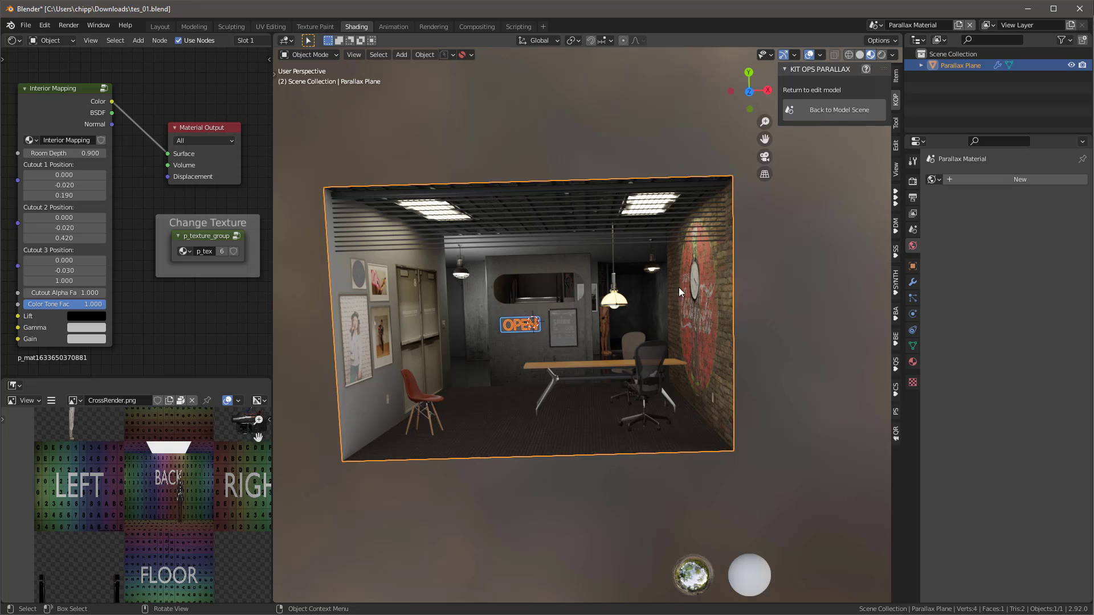
- Create a KIT OPS INSERT from the Parallax Plane and save it as Loft-01 in the Parallax folder
click(896, 197)
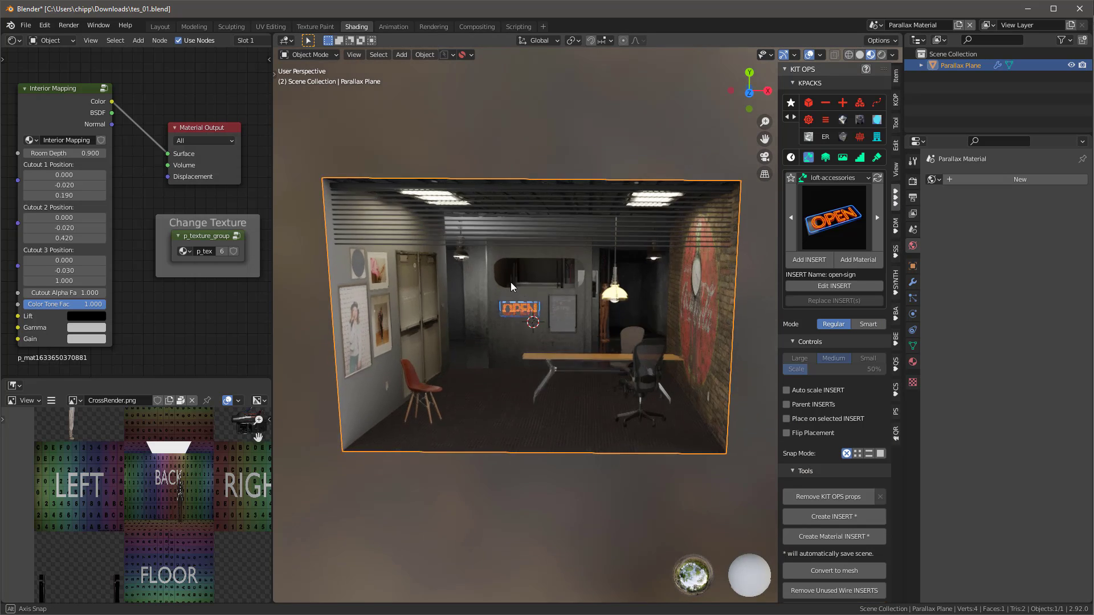
mouse_move(511, 282)
middle_down()
mouse_move(496, 267)
mouse_move(498, 277)
middle_up()
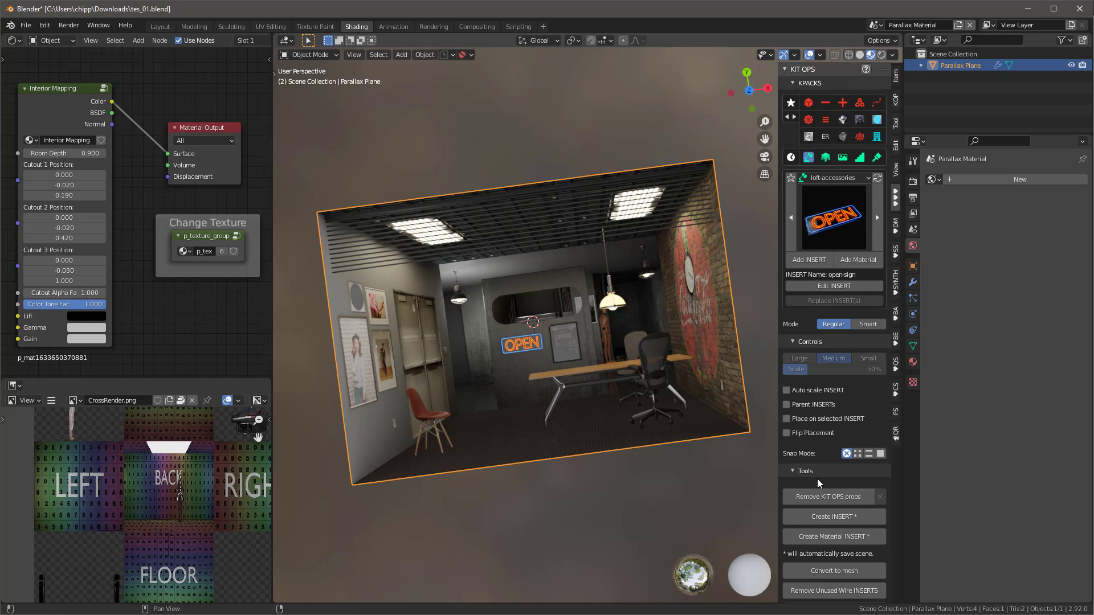
click(834, 516)
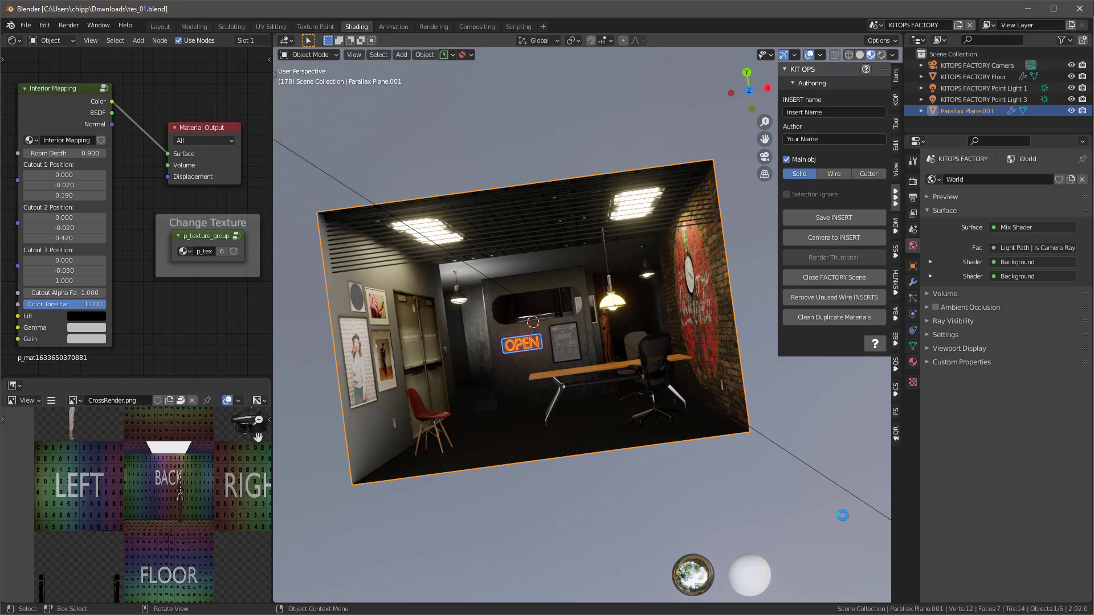
click(850, 220)
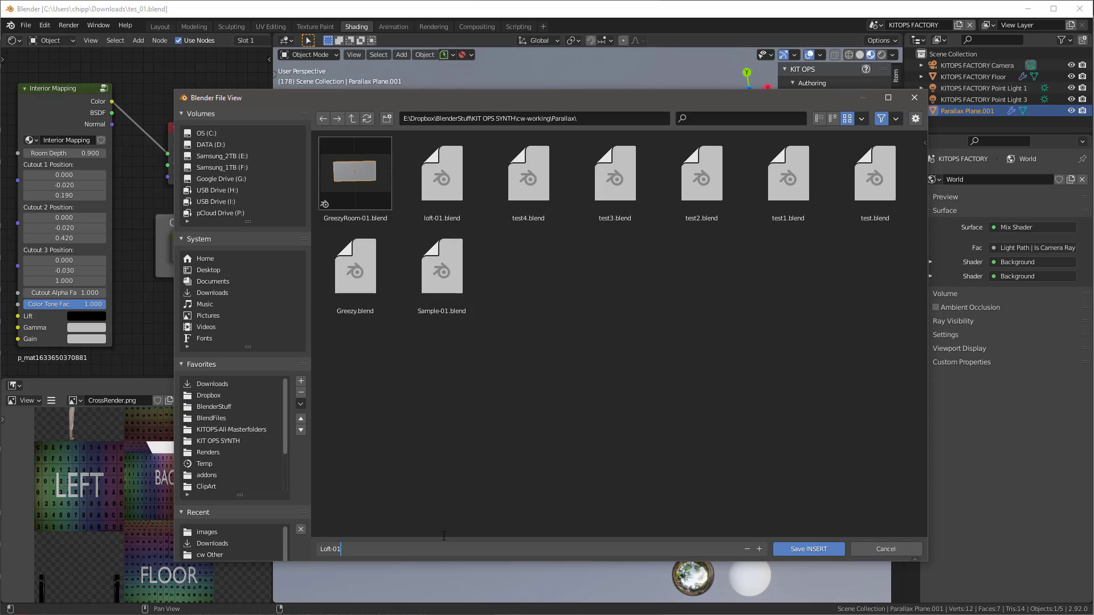
click(793, 548)
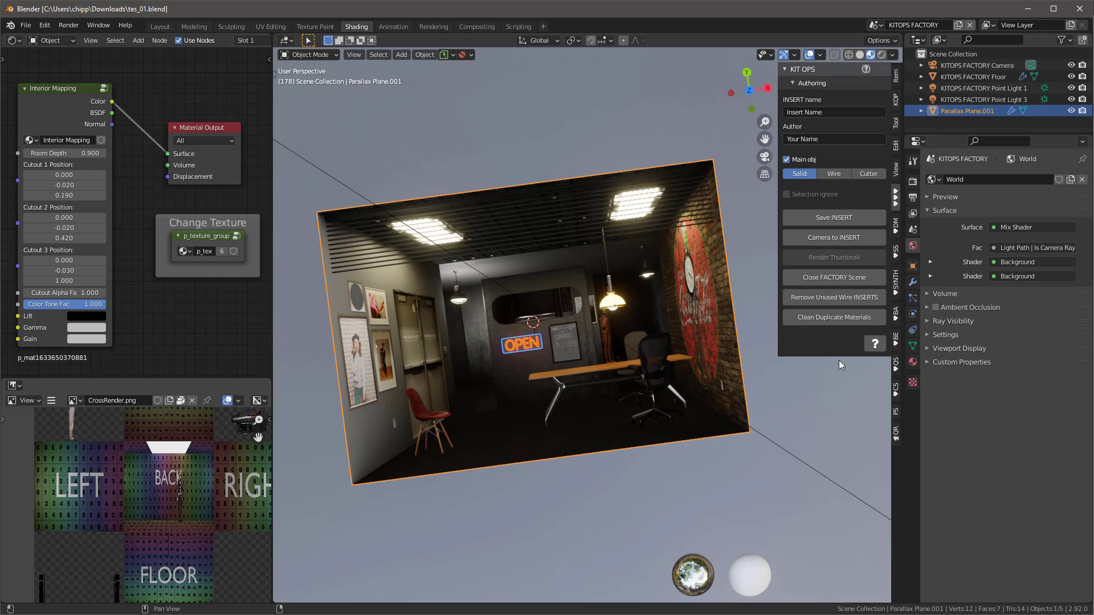
- Fit the factory camera to the INSERT and adjust its view to frame the parallax room straight from the front
click(842, 237)
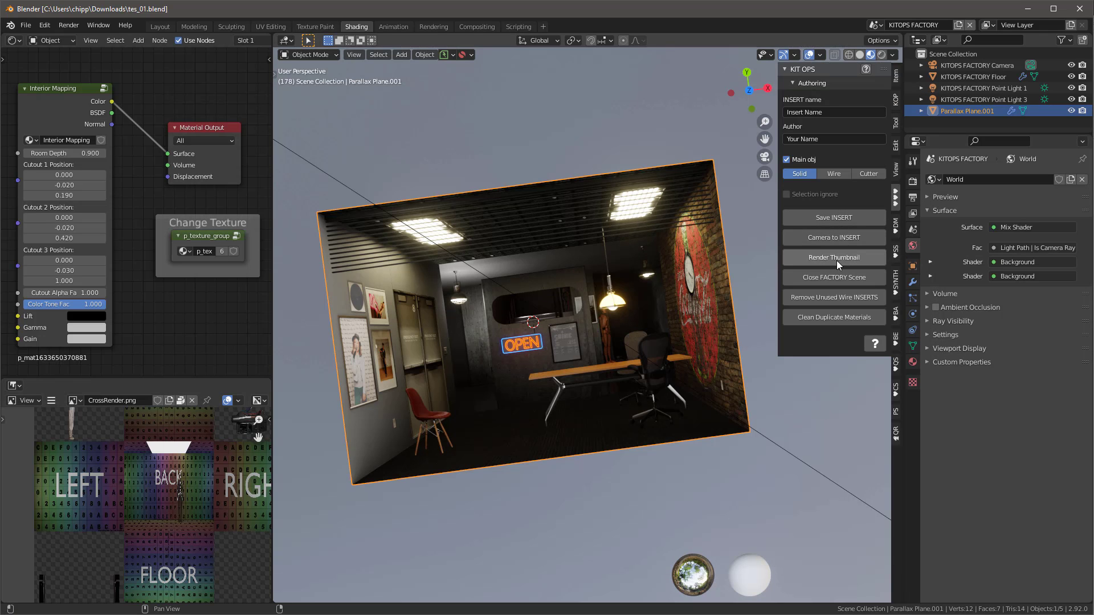
key(KP_0)
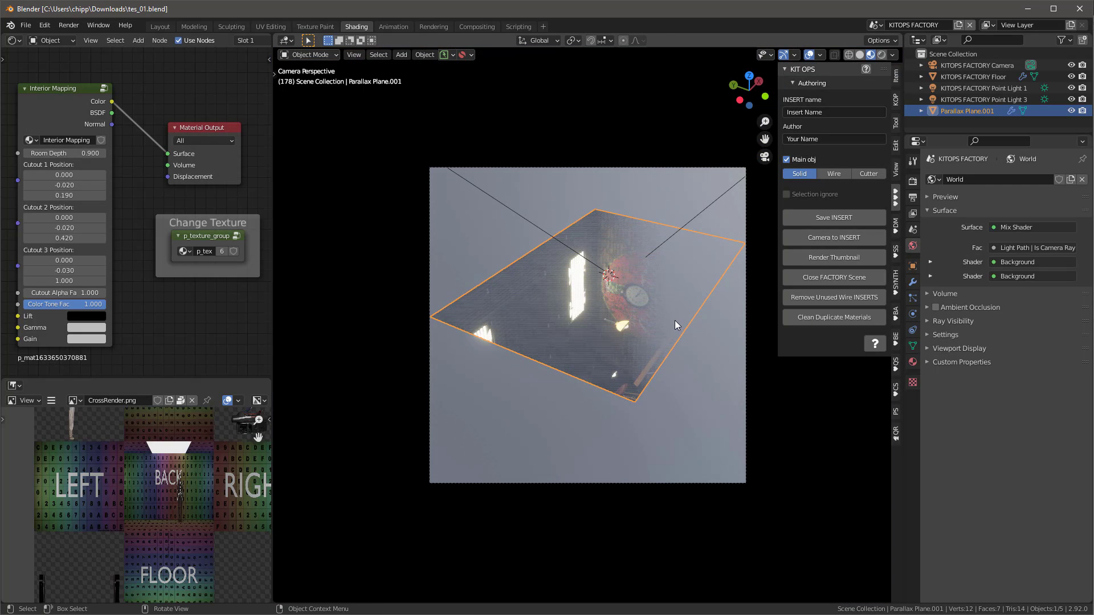
key(alt+c)
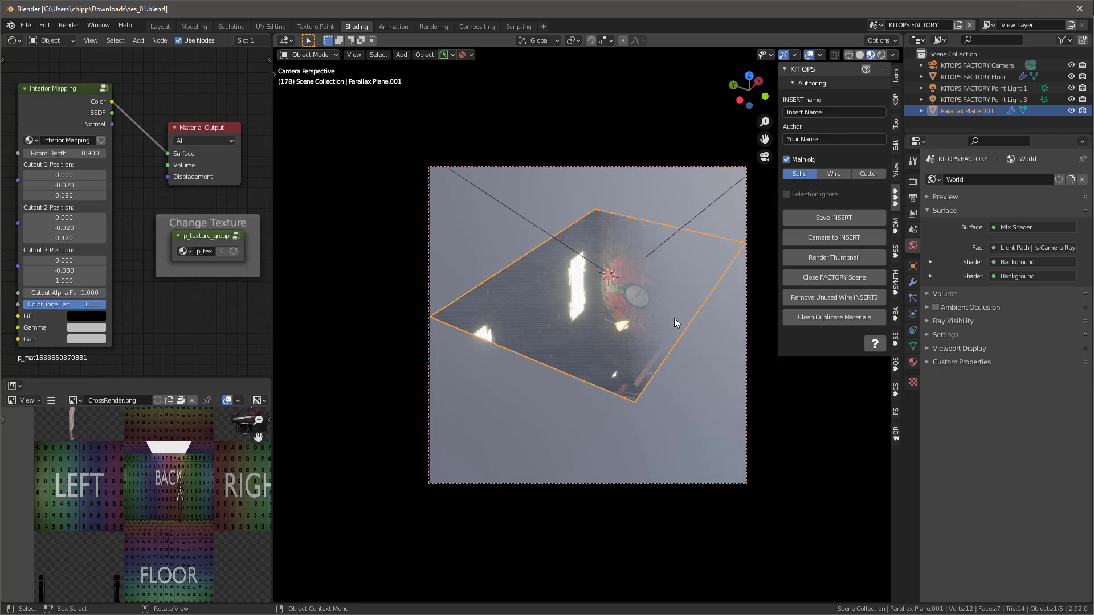
middle_drag(675, 318, 598, 385)
mouse_move(607, 329)
middle_down()
mouse_move(595, 362)
mouse_move(592, 344)
middle_up()
scroll(587, 350, up, 2)
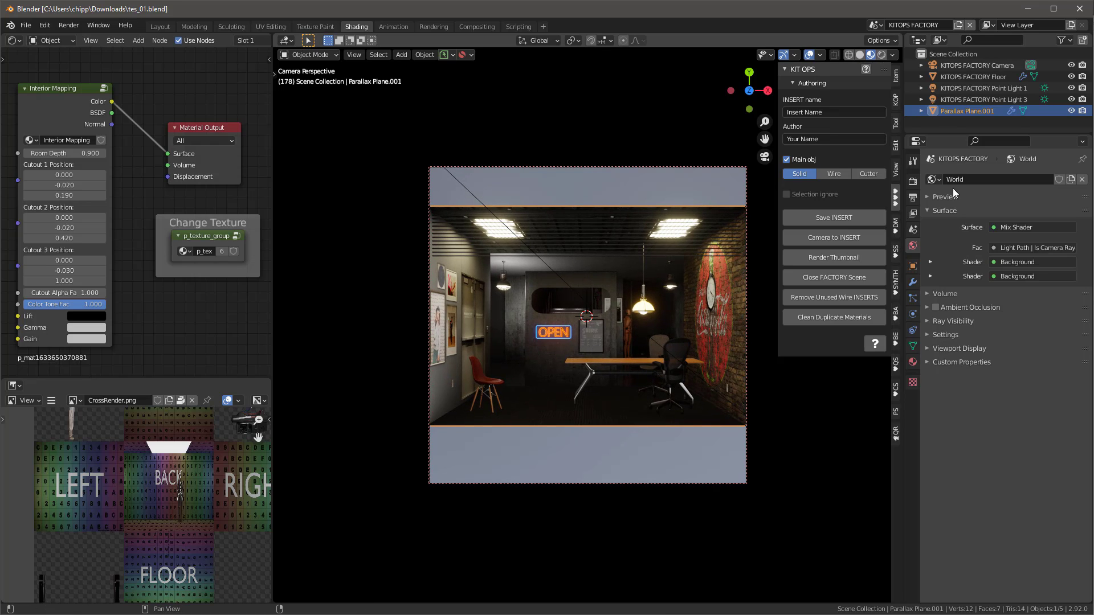
- Hide the KITOPS FACTORY Floor, render the INSERT's thumbnail and close the factory scene
click(1071, 77)
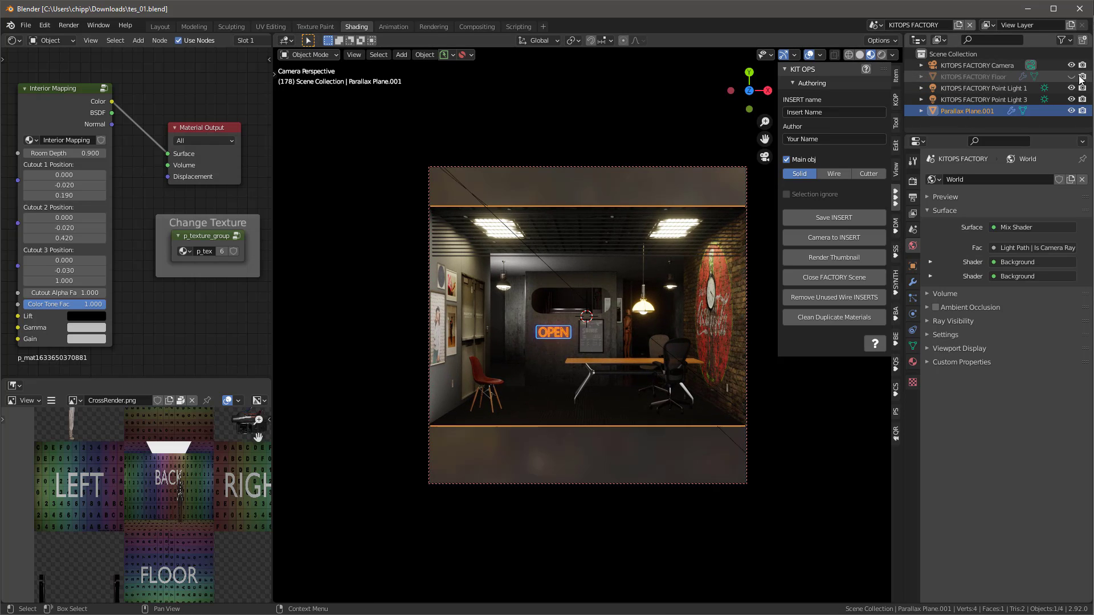
click(834, 258)
click(836, 285)
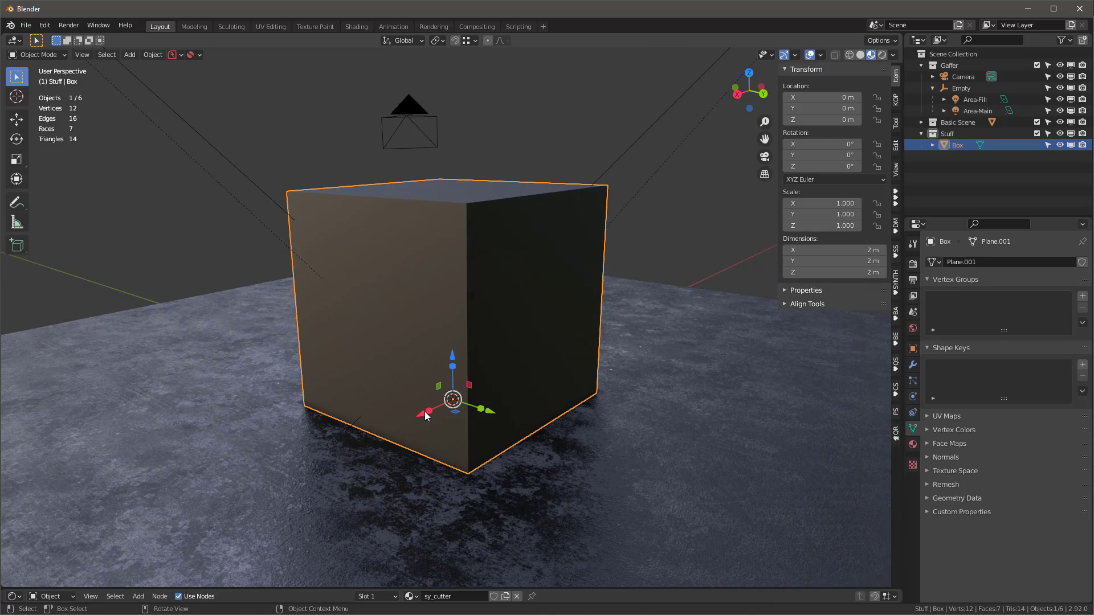
- Scale the Box in the test scene to about 2.567 along X and 1.590 along Z
drag(424, 413, 381, 429)
key(s)
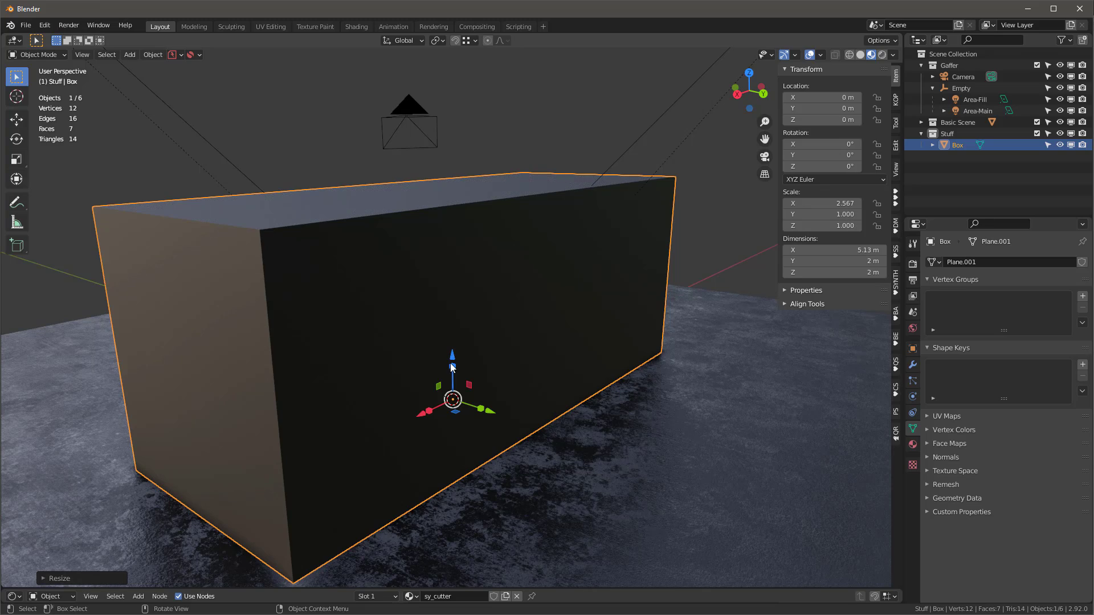
drag(452, 367, 452, 348)
middle_drag(452, 348, 648, 349)
scroll(645, 340, down, 3)
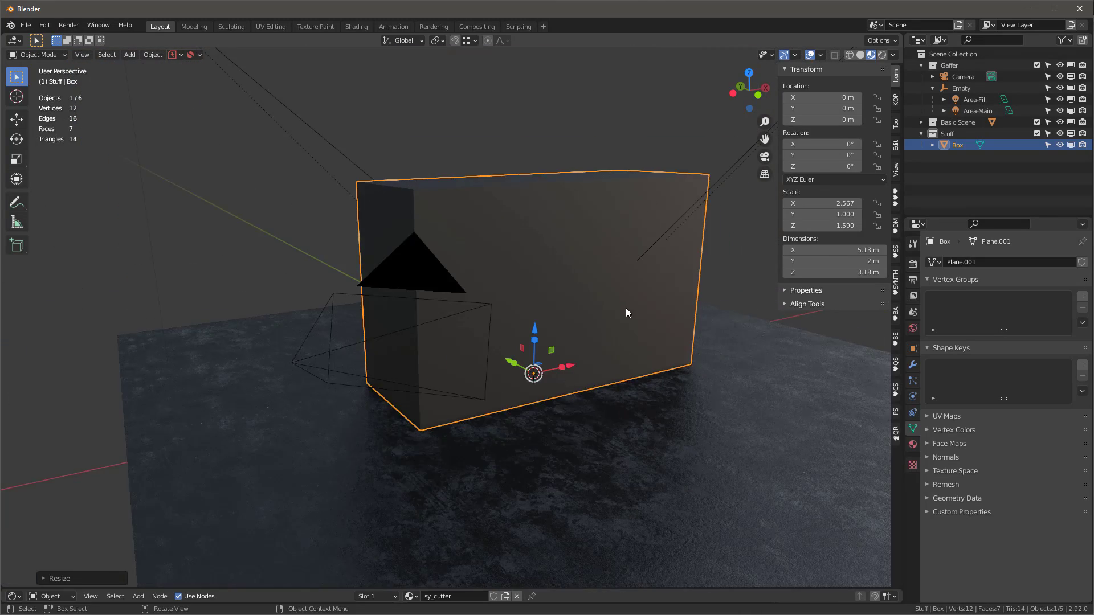
scroll(626, 313, up, 3)
- Place the Loft-01 INSERT from the Parallax KPACK on the long front face of the Box
click(895, 196)
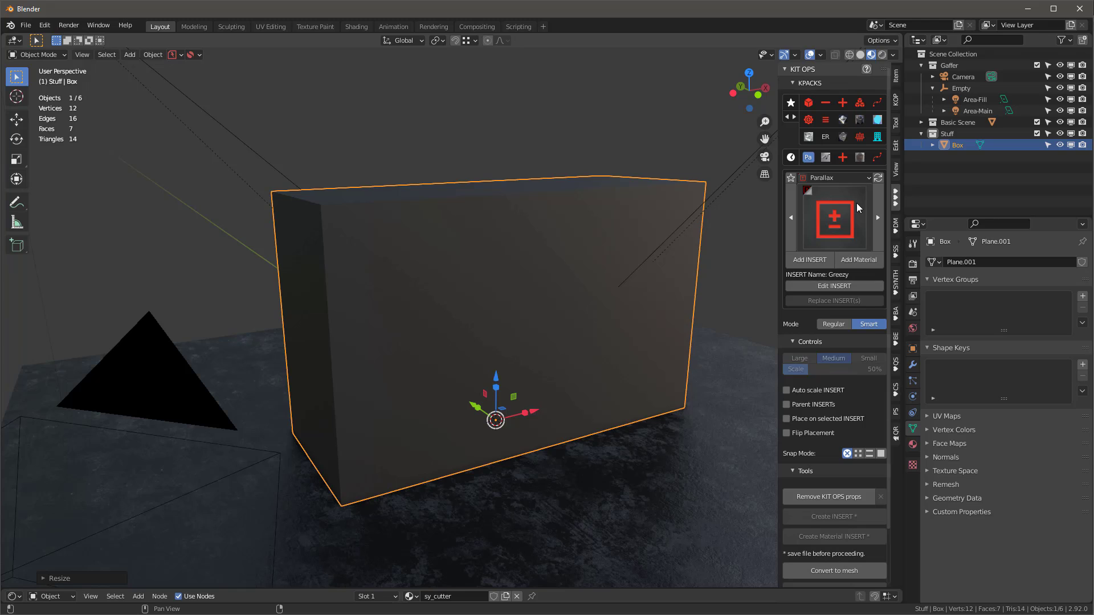
click(856, 204)
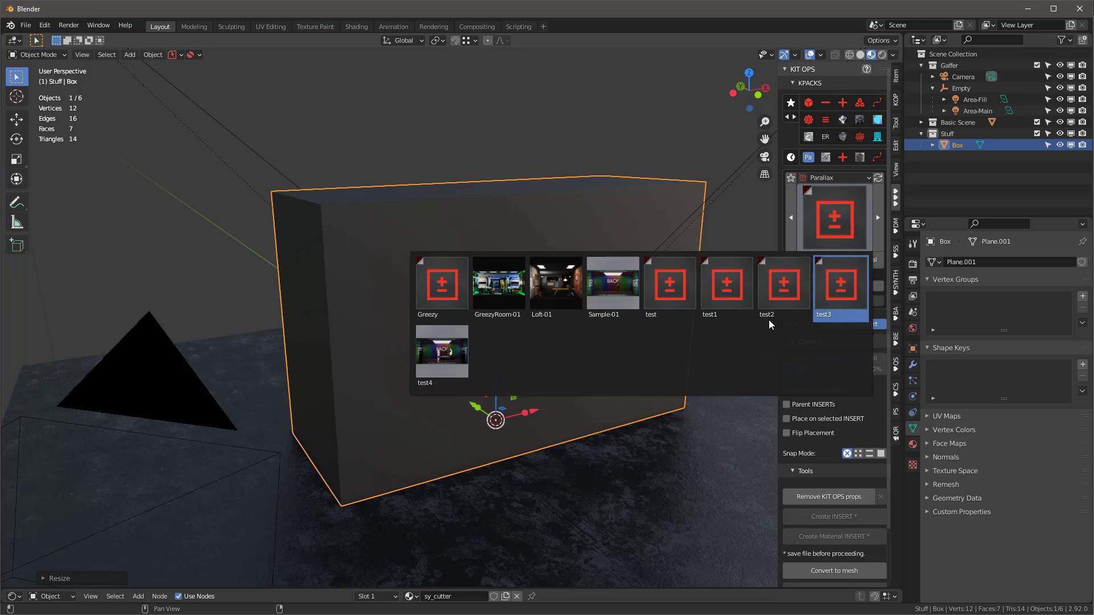
click(576, 282)
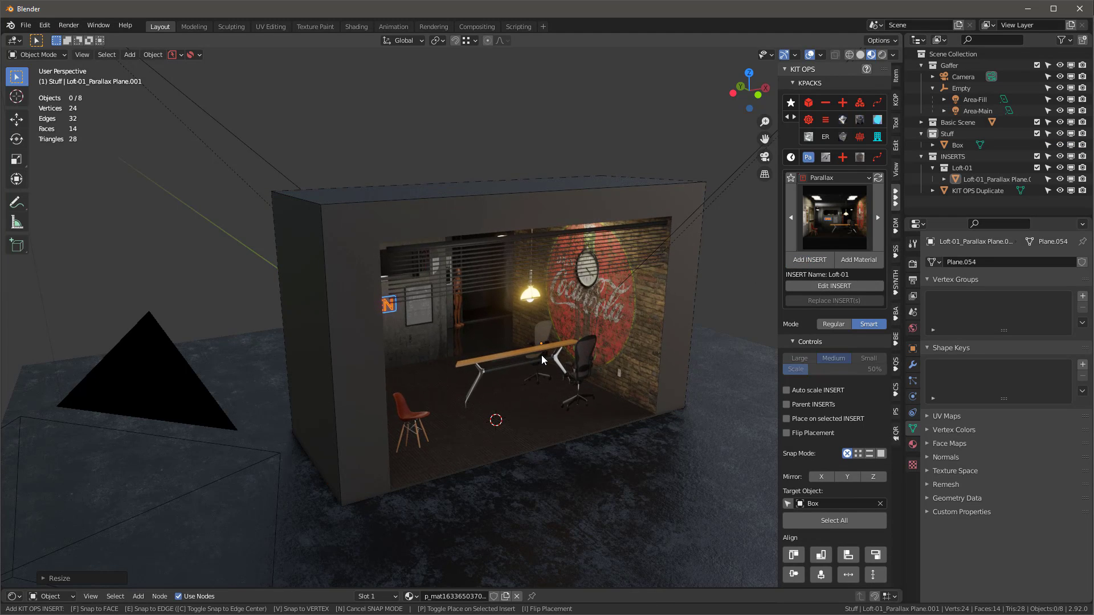
click(542, 359)
- Place the Man_50-01 INSERT from the loft-arch KPACK on the floor plane in front of the room
click(716, 420)
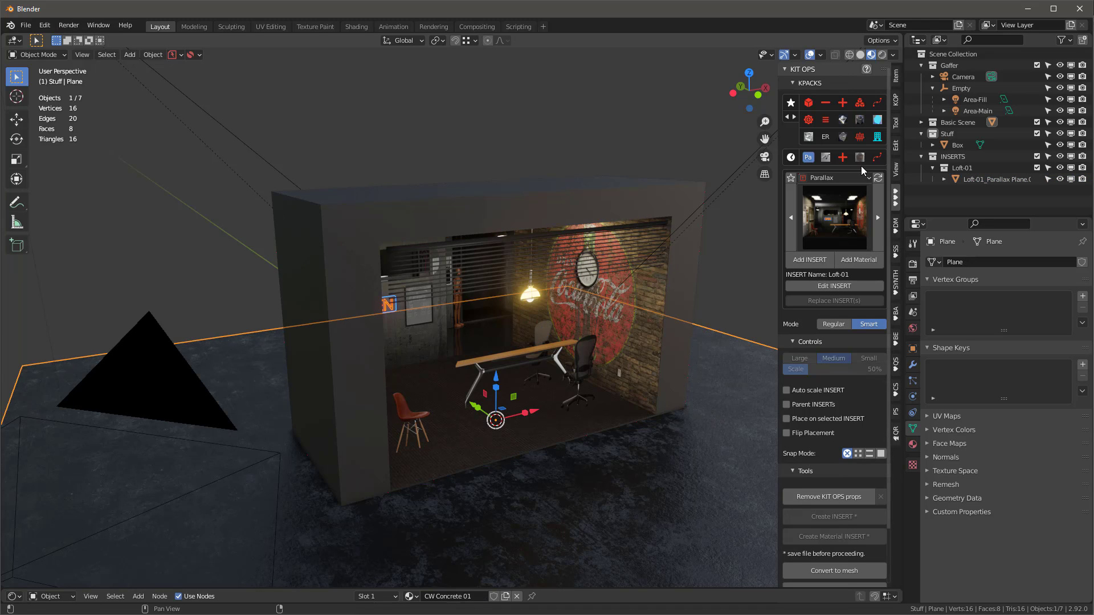
click(876, 177)
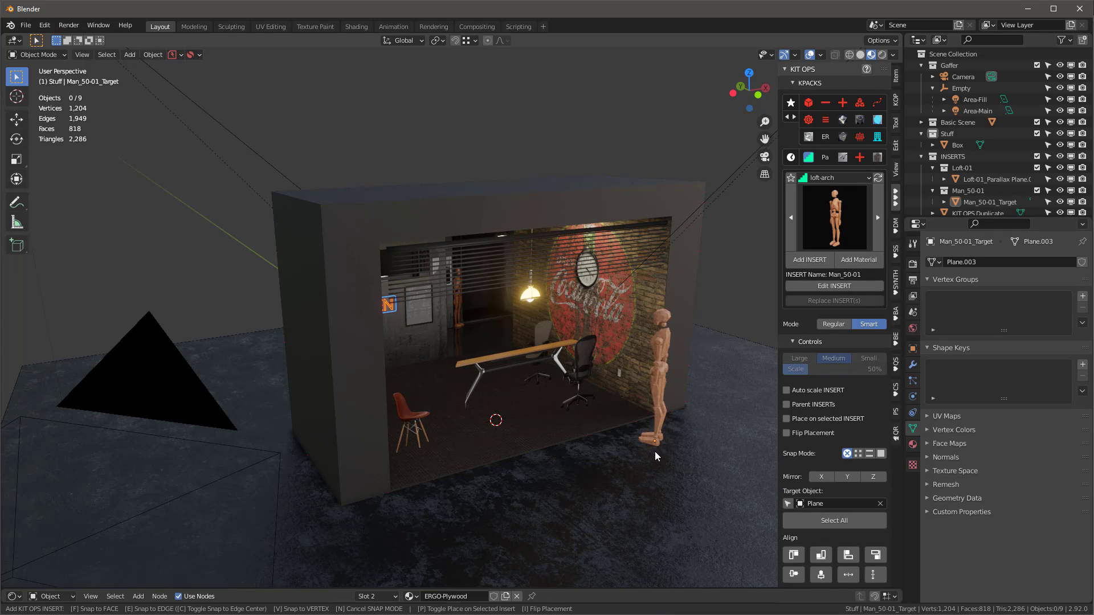
click(623, 455)
- Examine the parallax room's depth beside the mannequin from several angles and select the Loft-01 parallax plane
middle_drag(624, 456, 592, 428)
scroll(593, 364, up, 4)
middle_drag(592, 348, 627, 352)
scroll(634, 365, down, 2)
click(748, 257)
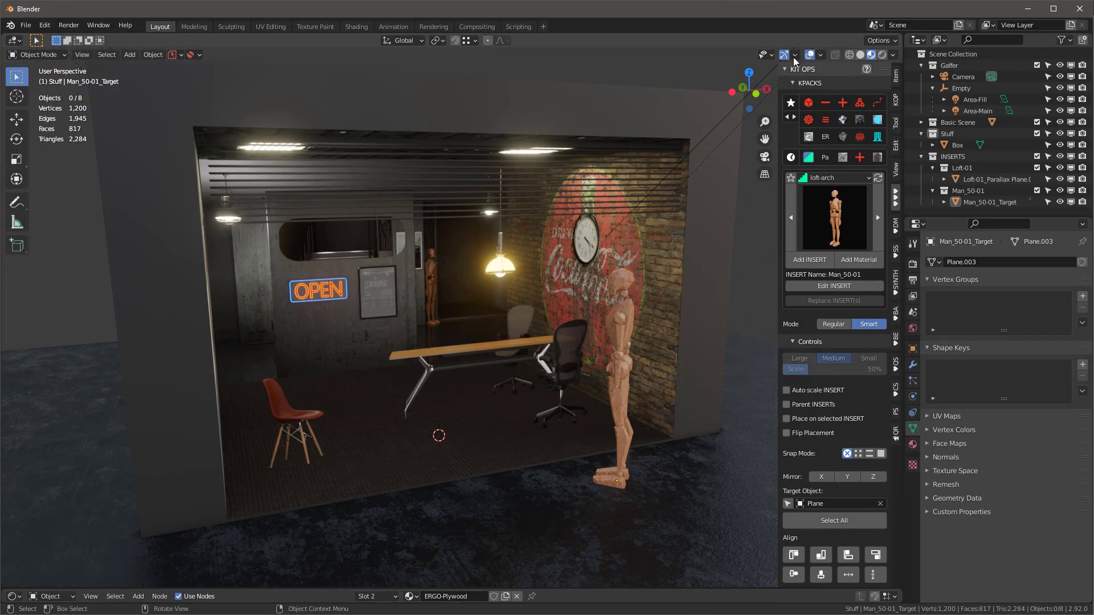
click(809, 54)
middle_drag(558, 313, 642, 273)
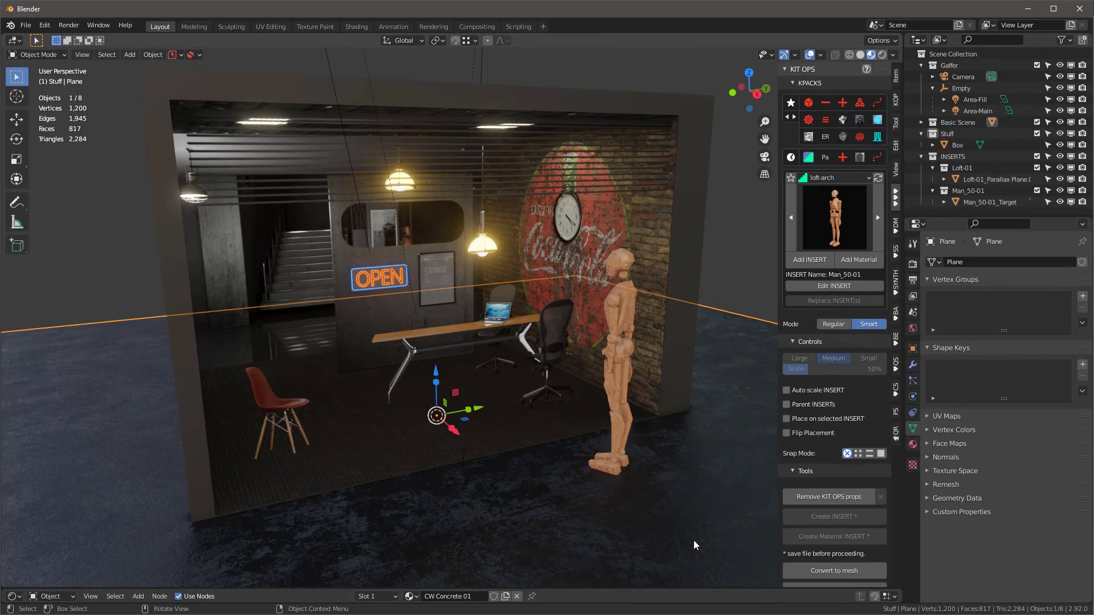
click(732, 260)
middle_drag(723, 273, 431, 322)
scroll(433, 319, up, 2)
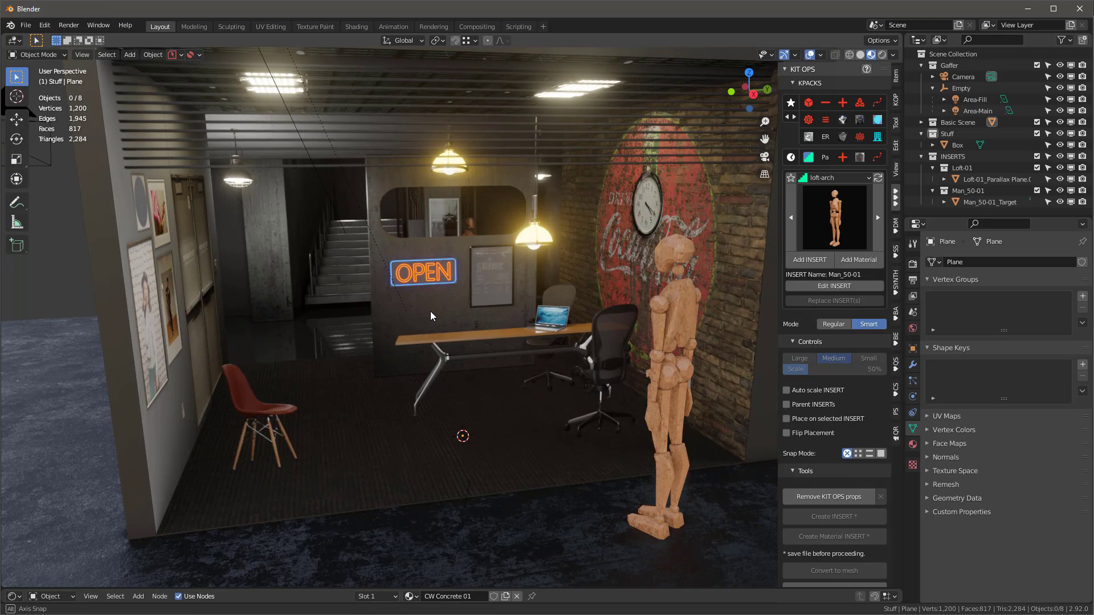
scroll(410, 316, up, 3)
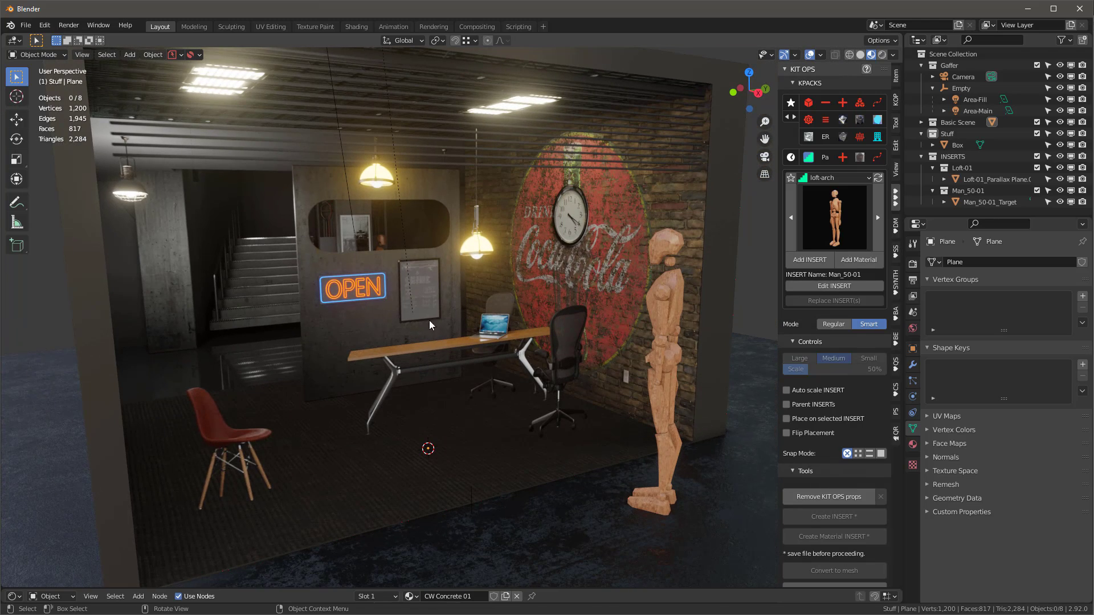
middle_drag(317, 401, 255, 358)
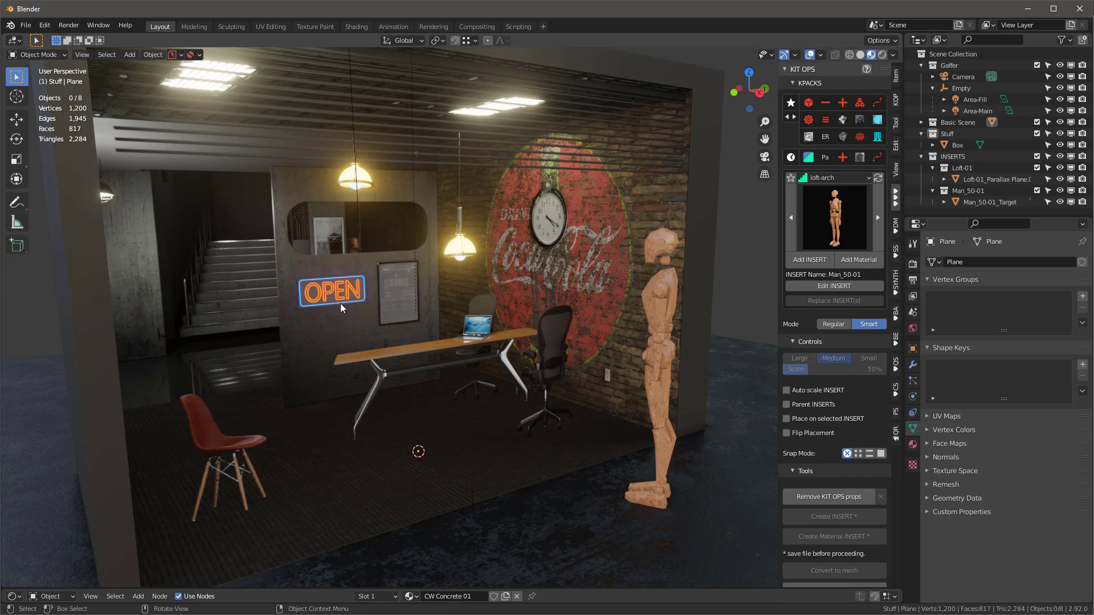
middle_drag(340, 308, 479, 319)
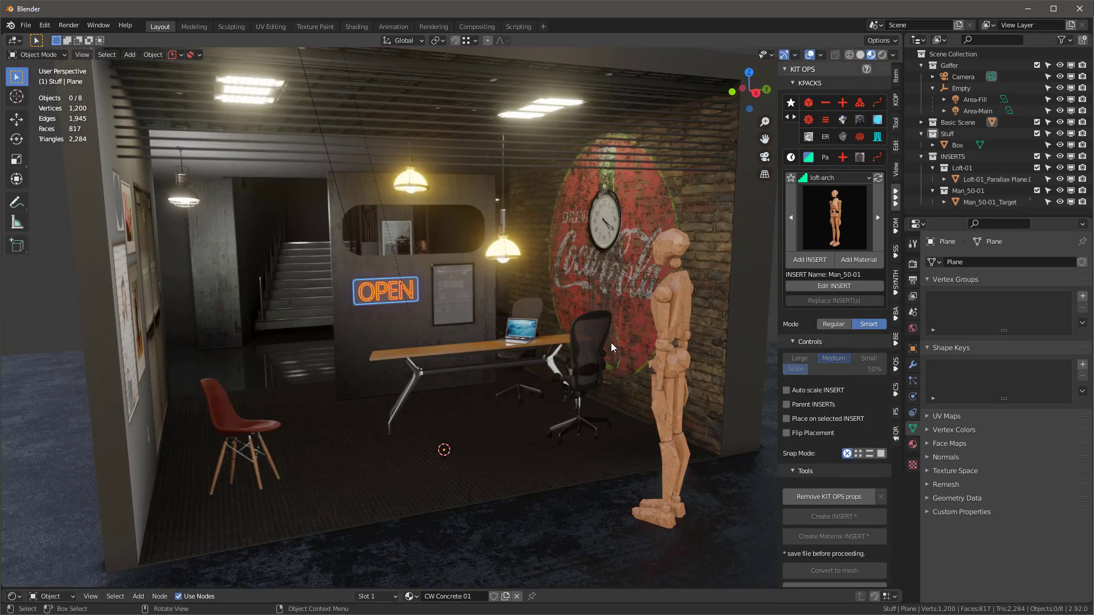
click(563, 286)
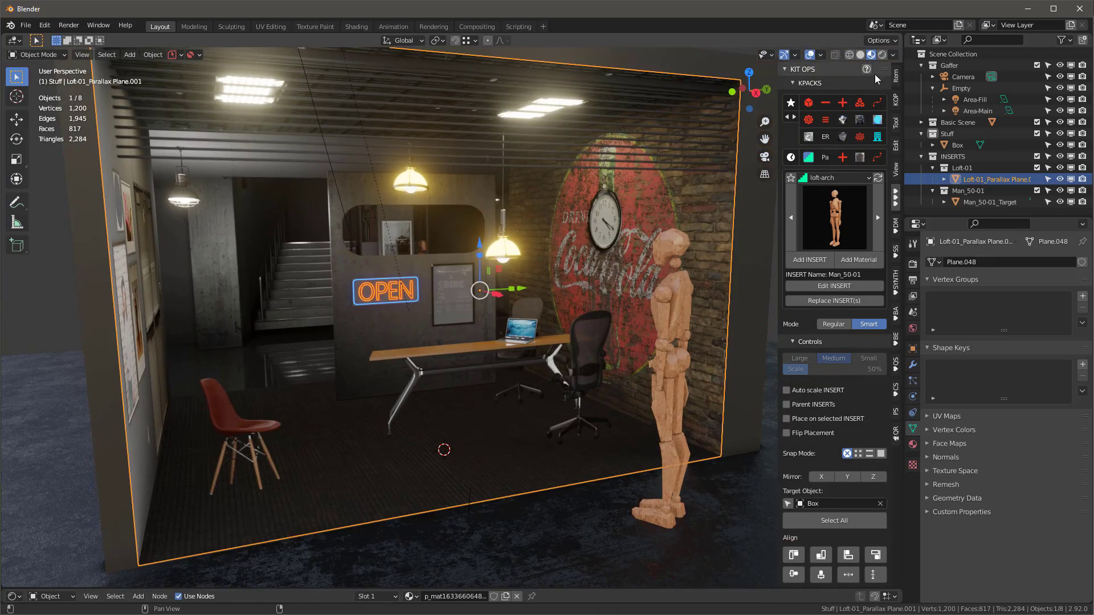
- Set the Z scale of the Loft-01 parallax plane to about 2.843 to deepen the room and check the parallax effect
click(896, 76)
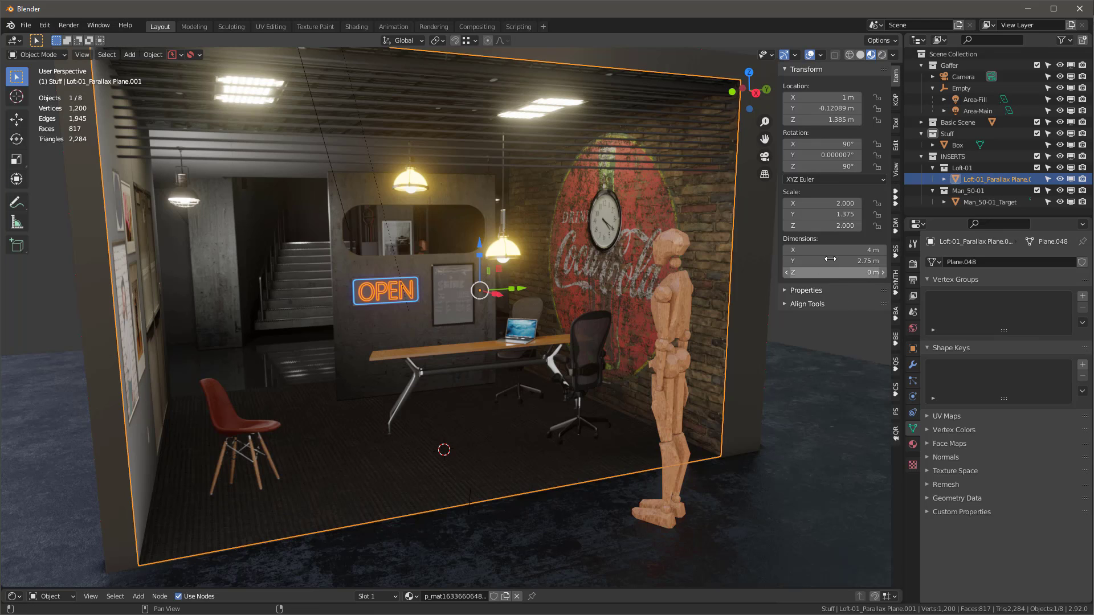
drag(818, 225, 857, 226)
middle_drag(572, 258, 659, 245)
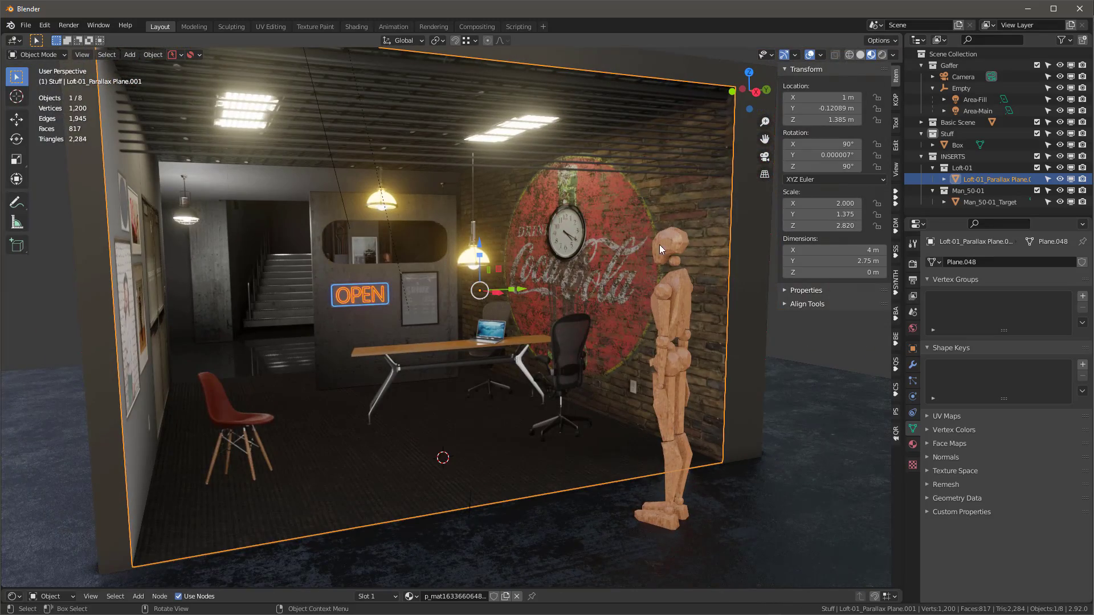
mouse_move(846, 226)
mouse_down()
mouse_move(835, 226)
mouse_move(858, 226)
mouse_up()
middle_drag(412, 284, 439, 279)
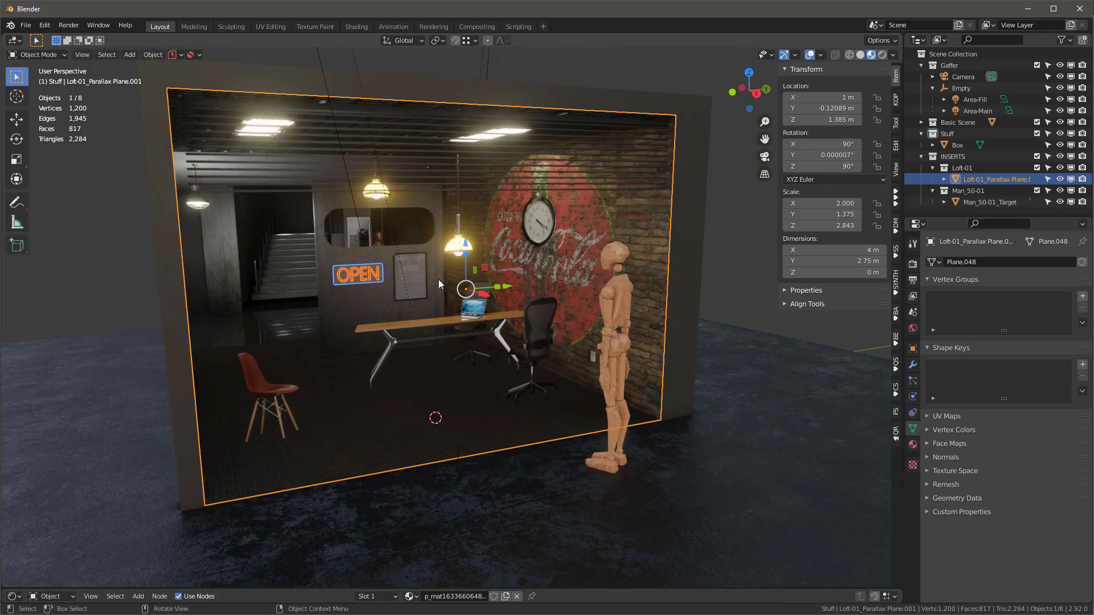
scroll(448, 290, up, 2)
mouse_move(478, 327)
middle_down()
mouse_move(476, 340)
mouse_move(473, 320)
mouse_move(488, 334)
middle_up()
scroll(478, 318, down, 3)
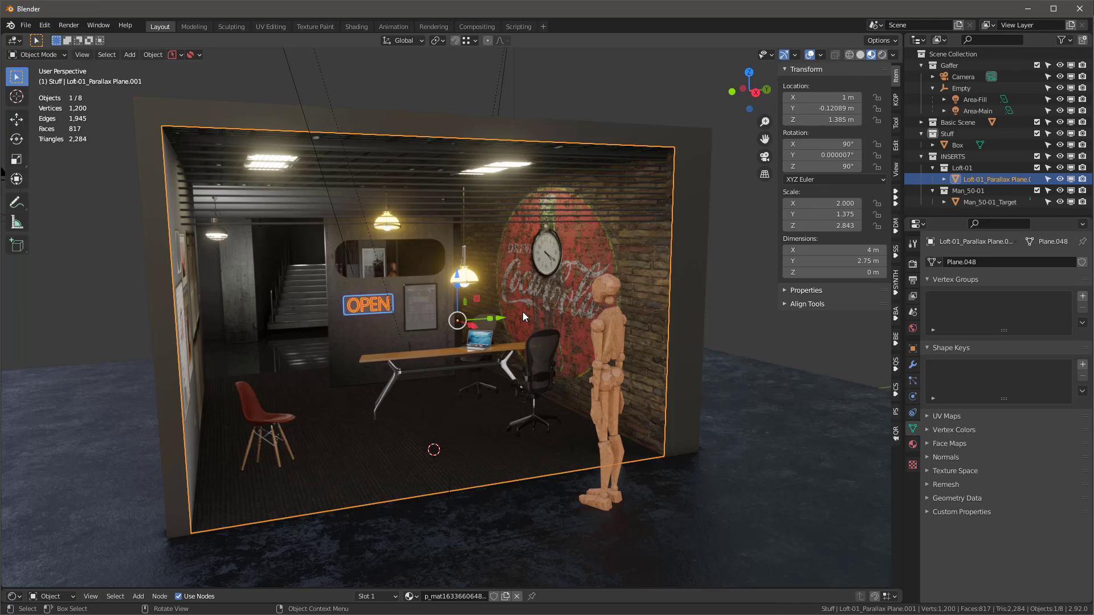
- Remove the KIT OPS props from the Loft-01 parallax plane and return the viewport to Material Preview shading
click(892, 204)
scroll(835, 399, down, 5)
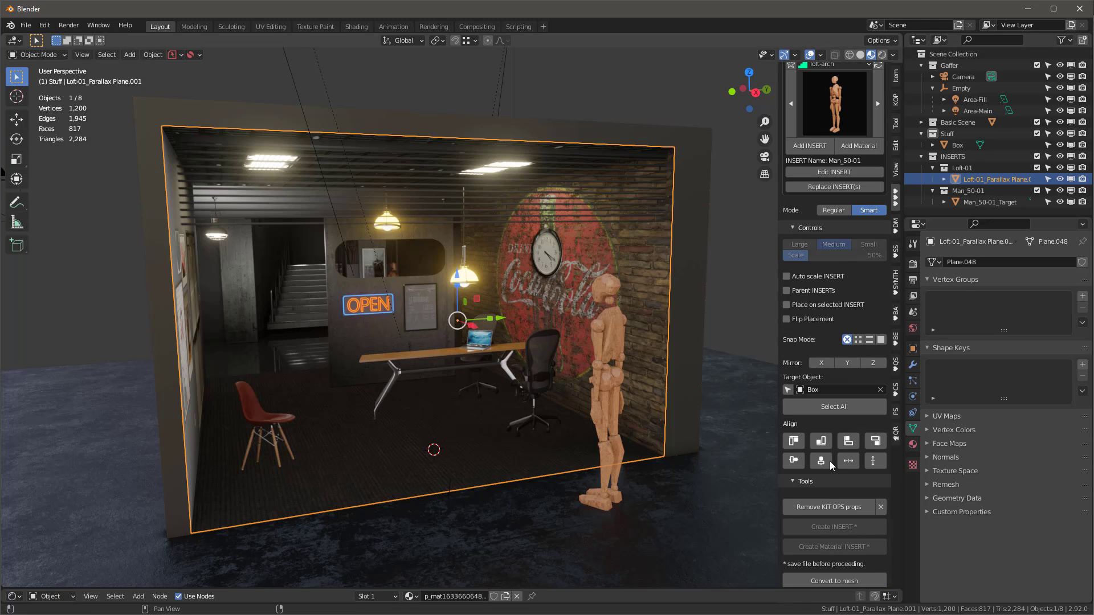
click(838, 507)
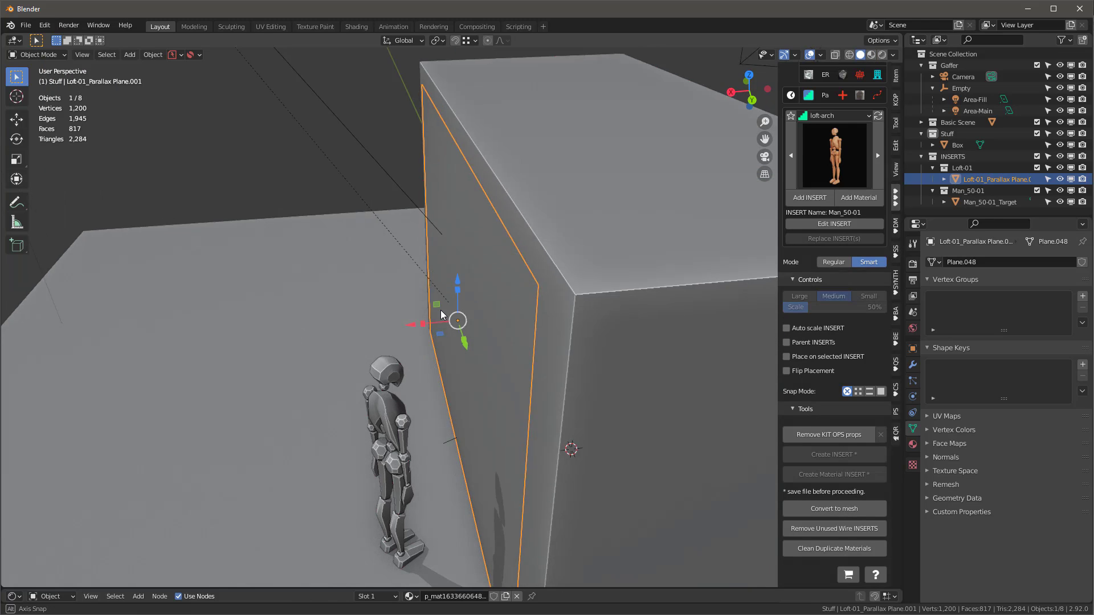
middle_drag(463, 275, 598, 302)
key(z)
mouse_move(565, 337)
middle_down()
mouse_move(534, 330)
mouse_move(551, 328)
middle_up()
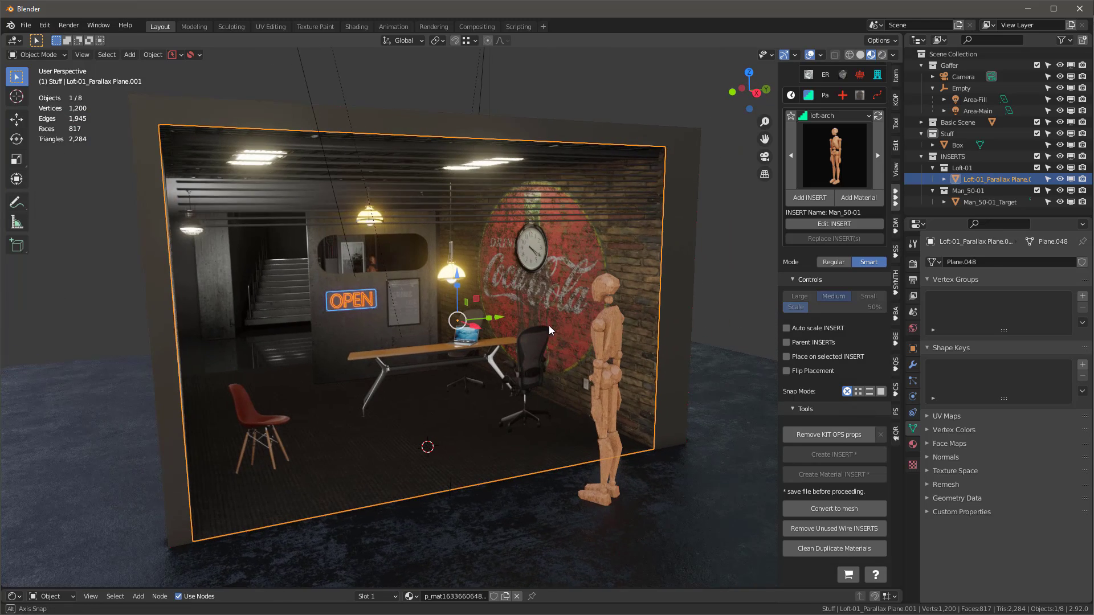
- Place the glass-1x1 INSERT from the loft-arch KPACK at the centre of the Loft-01 parallax plane using face snapping
click(863, 116)
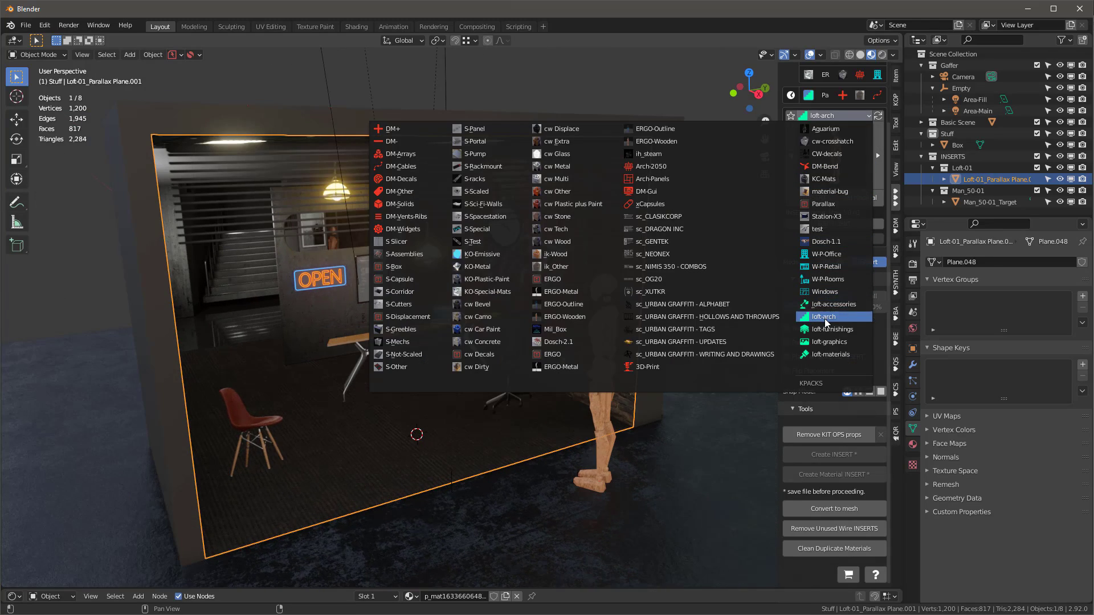
click(826, 316)
click(838, 153)
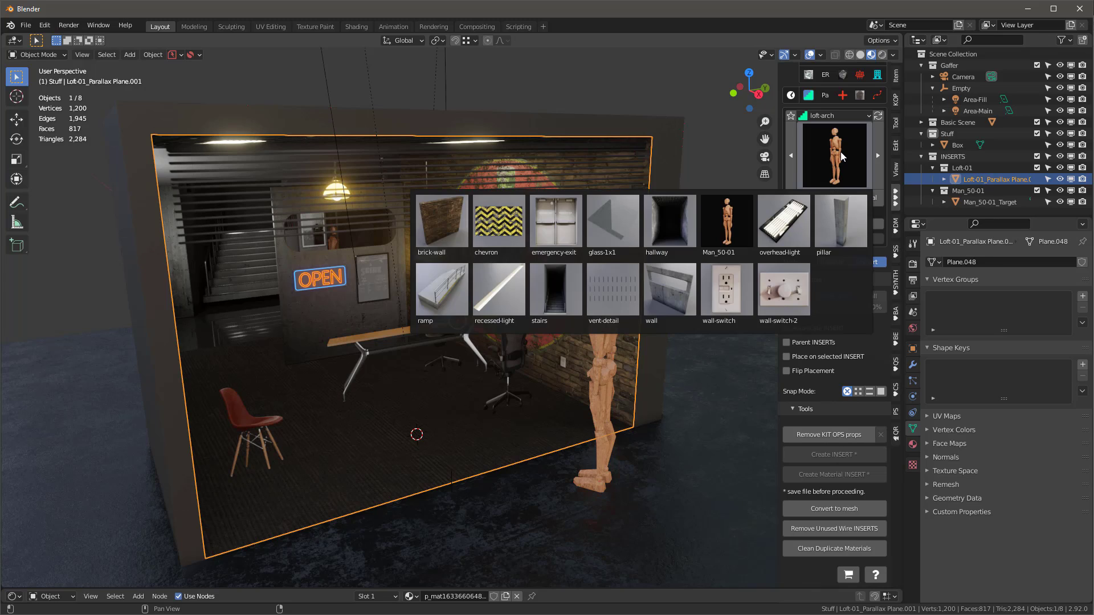
click(627, 238)
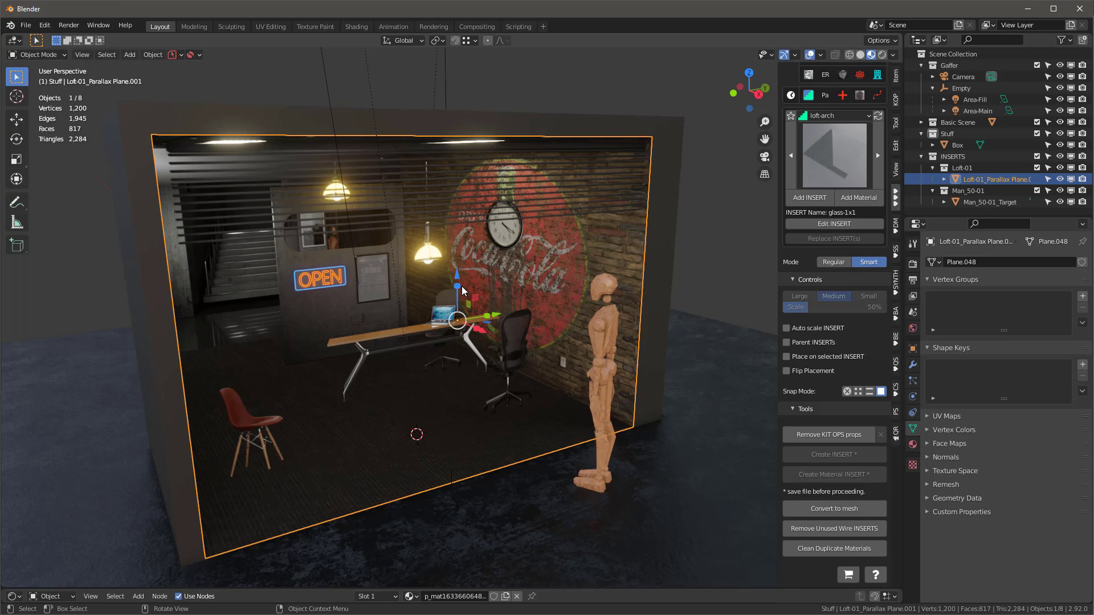
click(819, 196)
click(480, 315)
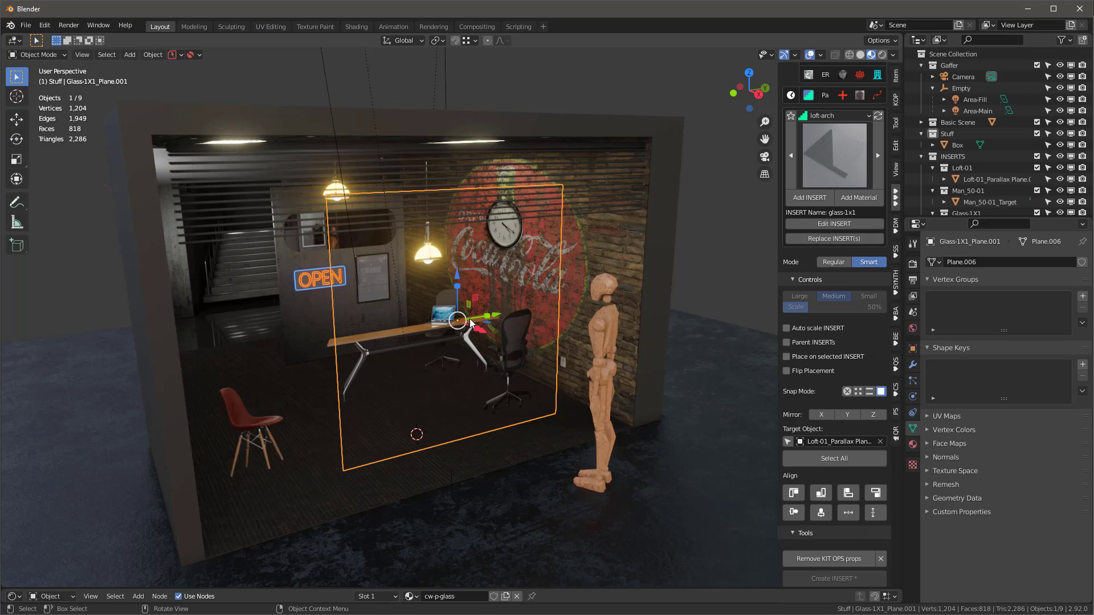
- Stretch the glass INSERT wide and tall to cover the whole Loft-01 parallax plane and check its reflections
click(848, 513)
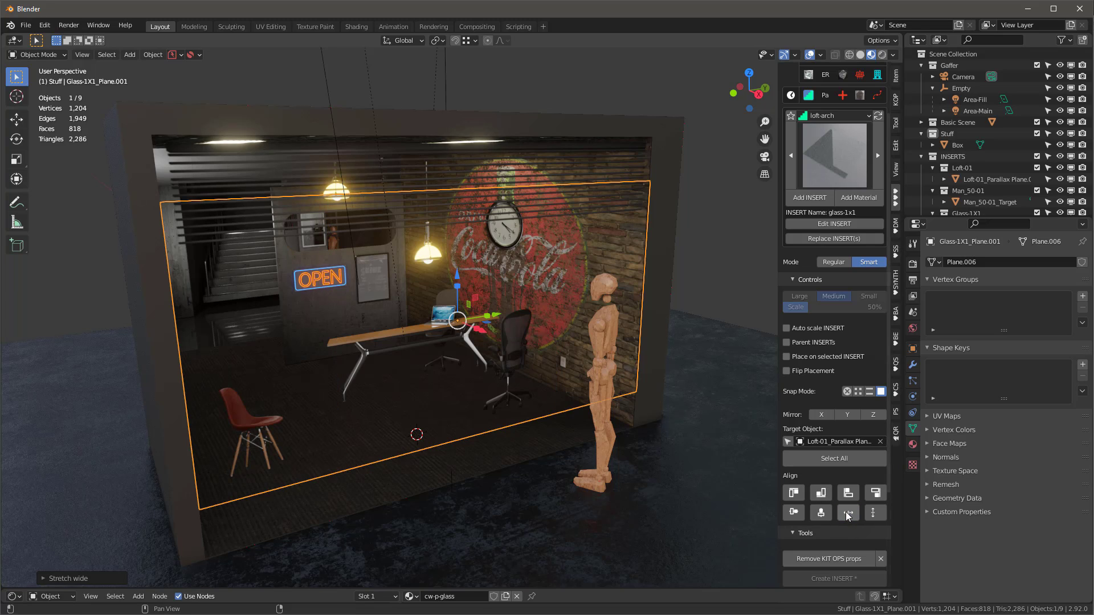
click(873, 513)
mouse_move(398, 342)
middle_down()
mouse_move(526, 340)
mouse_move(487, 318)
mouse_move(563, 316)
mouse_move(538, 330)
mouse_move(532, 313)
mouse_move(575, 312)
middle_up()
middle_drag(571, 319, 597, 330)
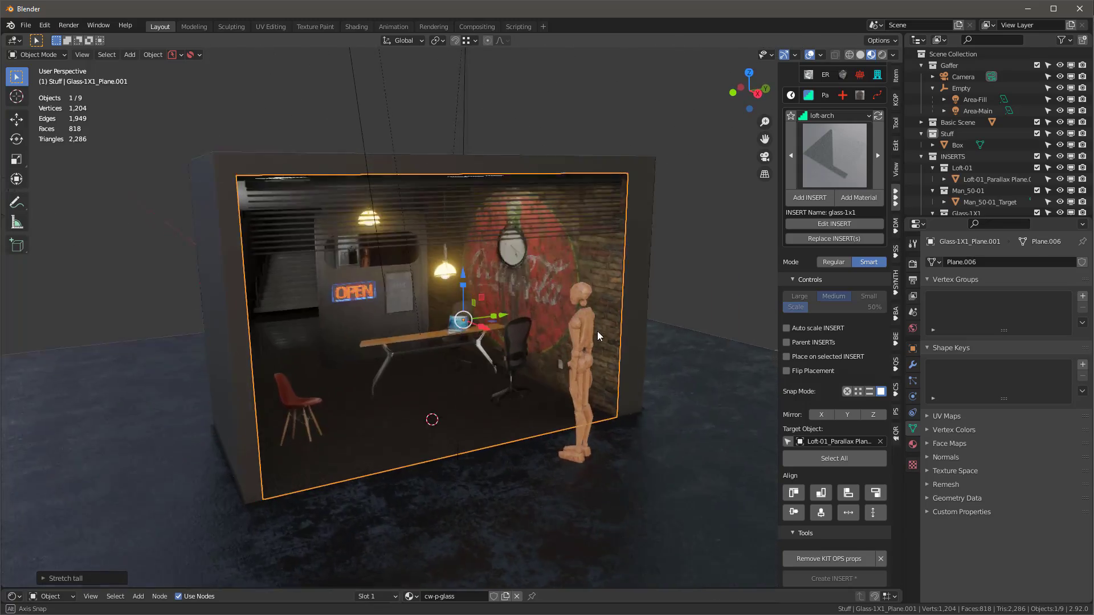